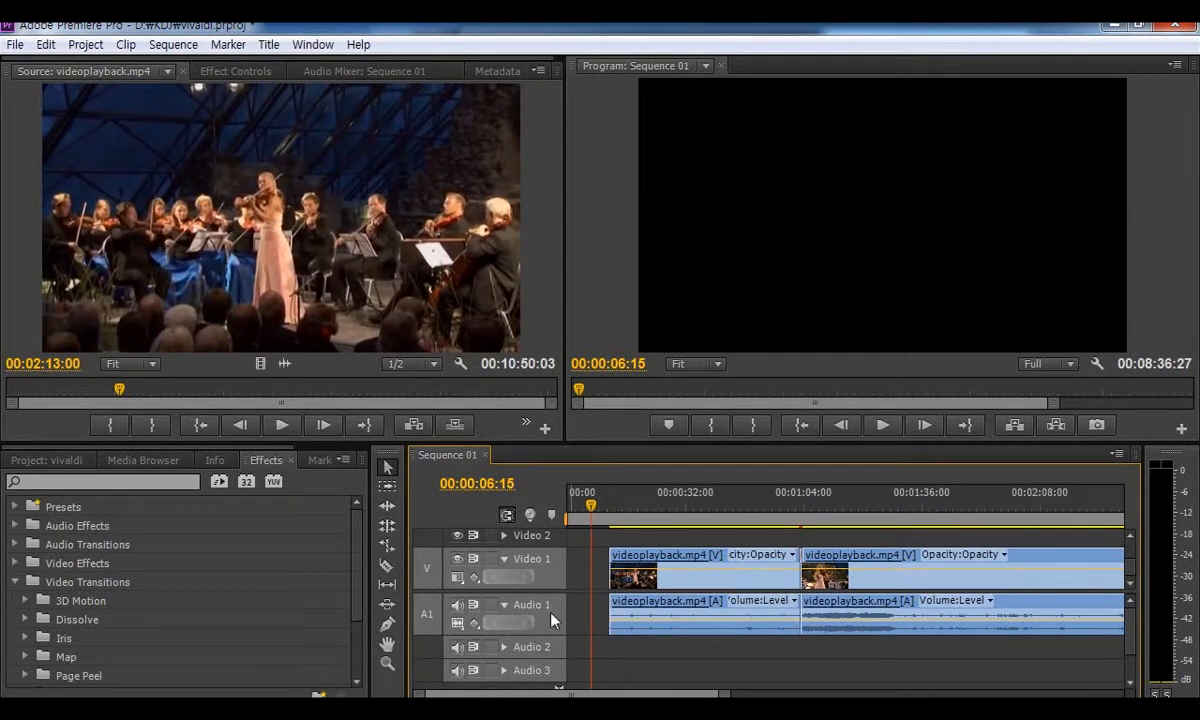
# - Shift all videoplayback.mp4 clips together to the very start of the sequence with the Track Select tool
pyautogui.click(387, 490)
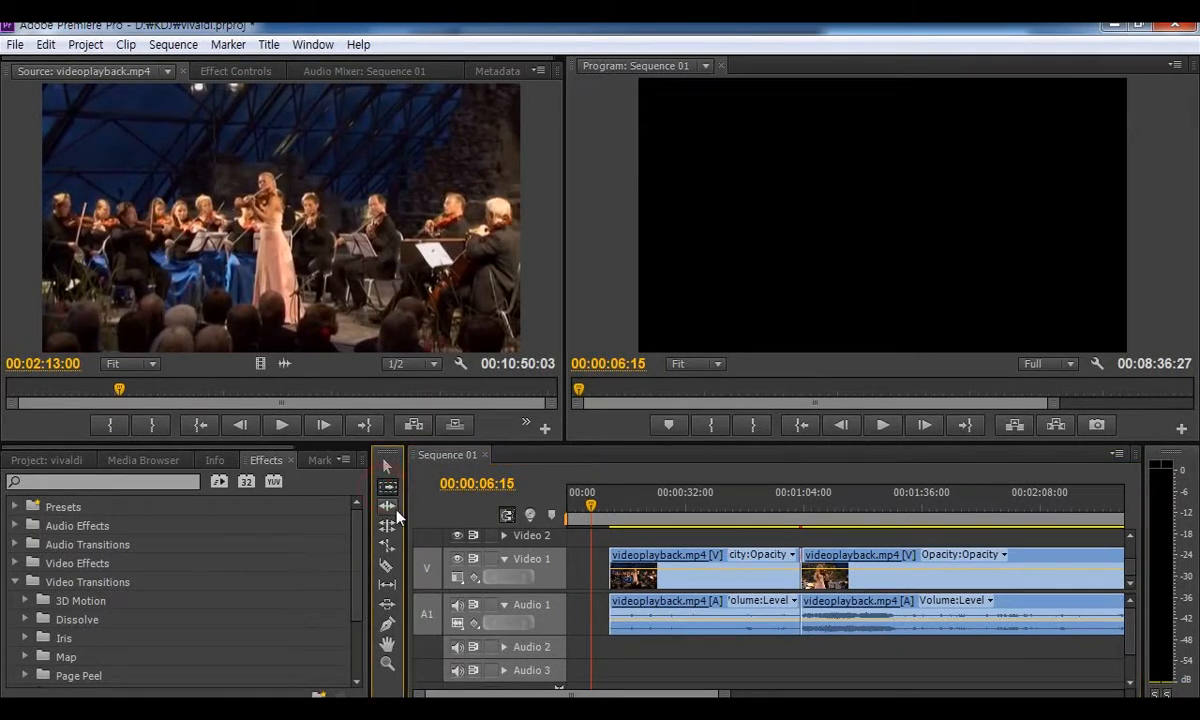
pyautogui.click(620, 555)
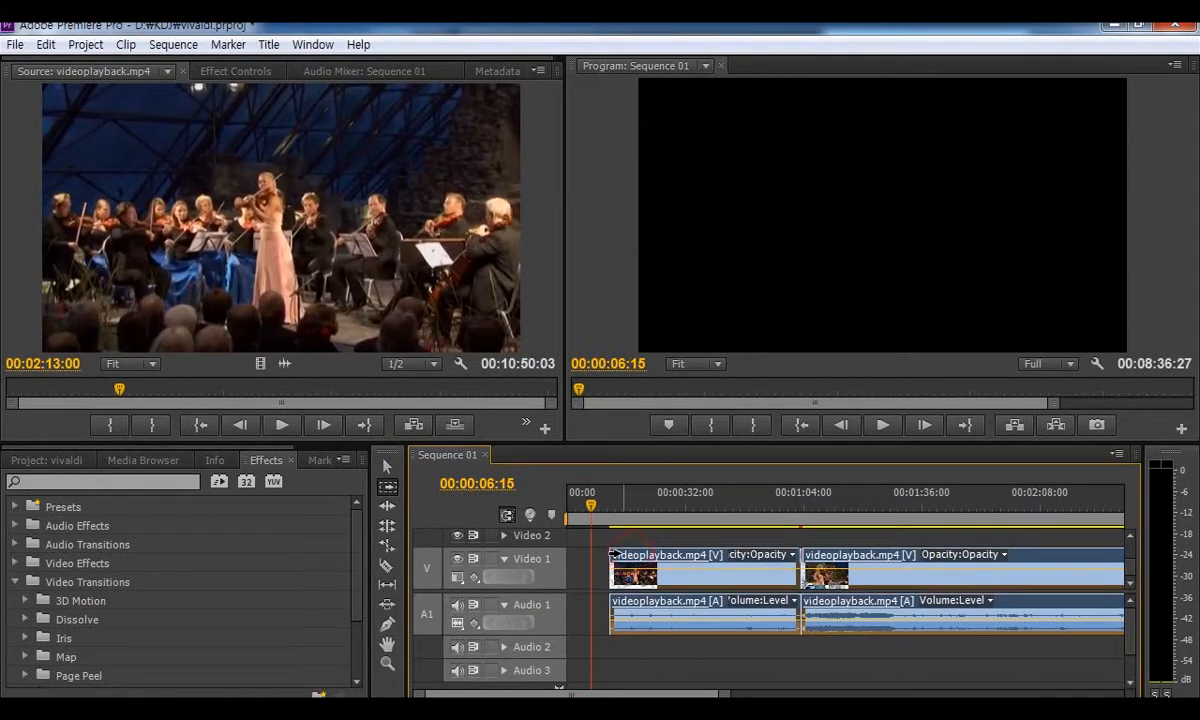
pyautogui.moveTo(620, 555); pyautogui.dragTo(578, 555)
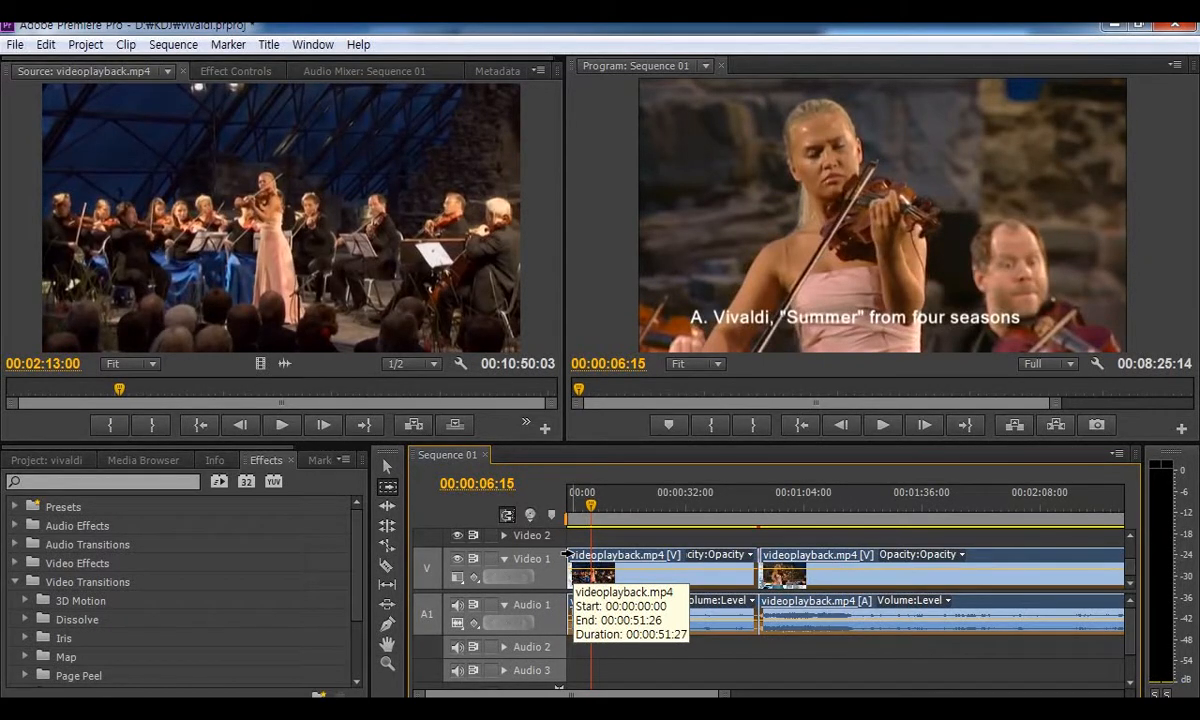
# - Preview the opening few seconds of the sequence from its start, and stop playback
pyautogui.click(592, 505)
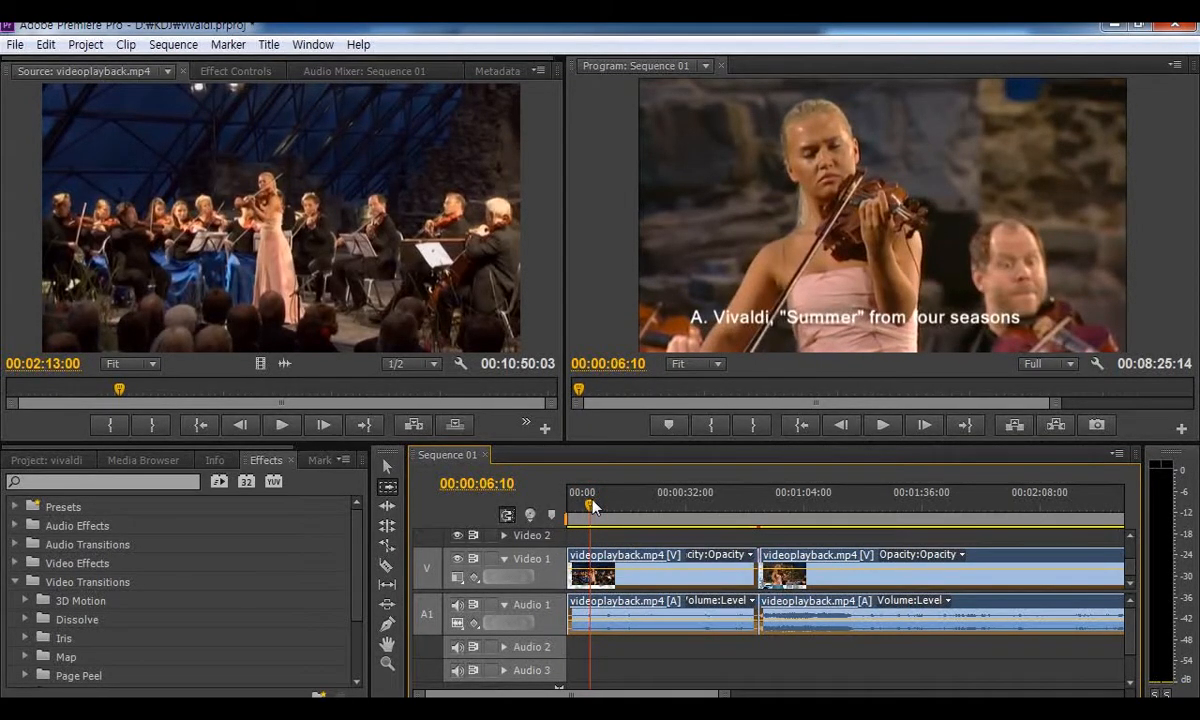
pyautogui.moveTo(590, 505); pyautogui.dragTo(571, 509)
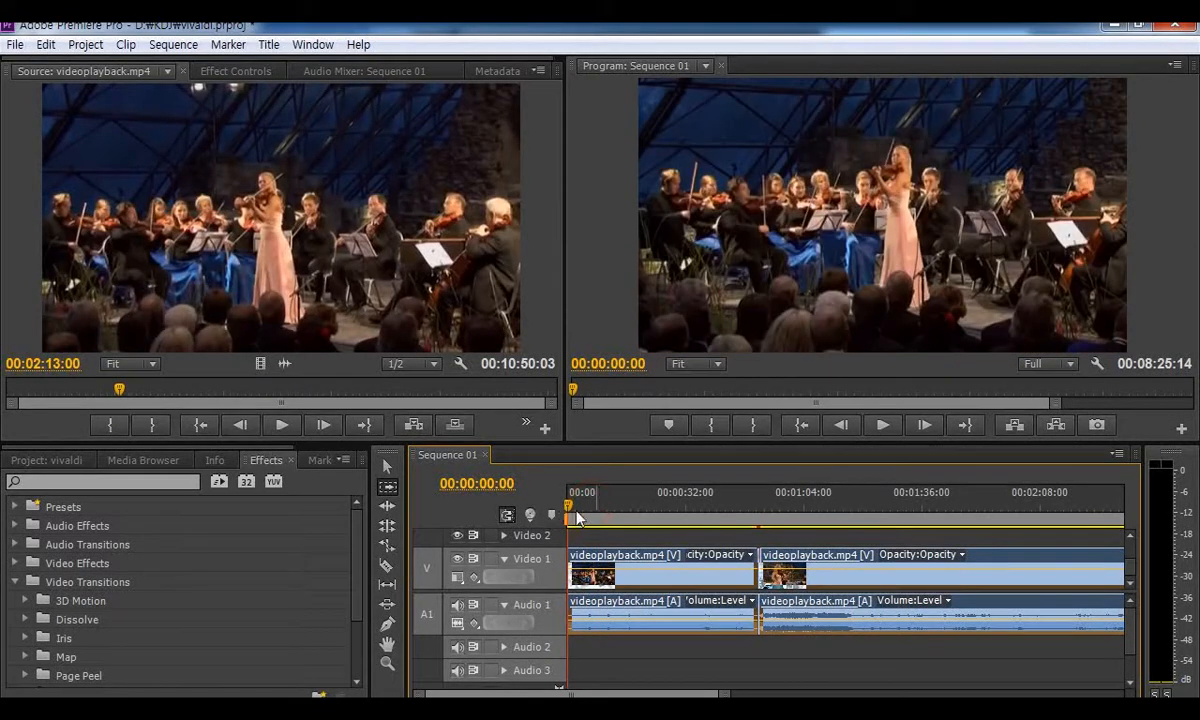
pyautogui.click(883, 425)
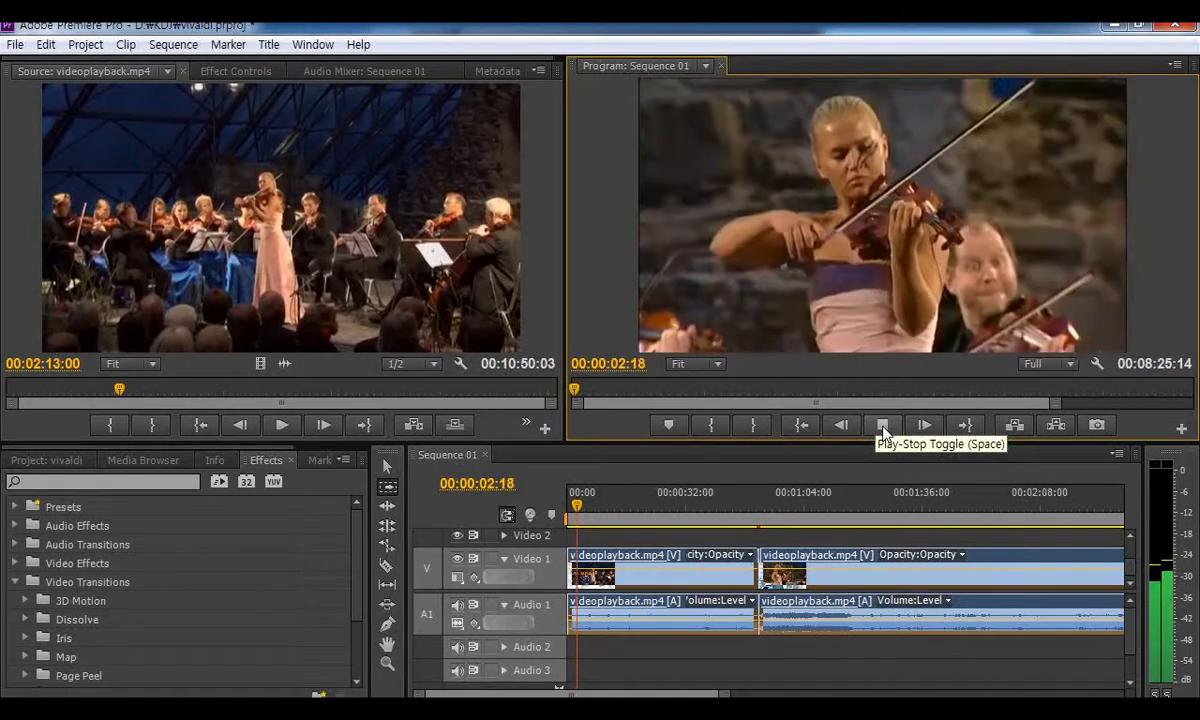
pyautogui.click(883, 425)
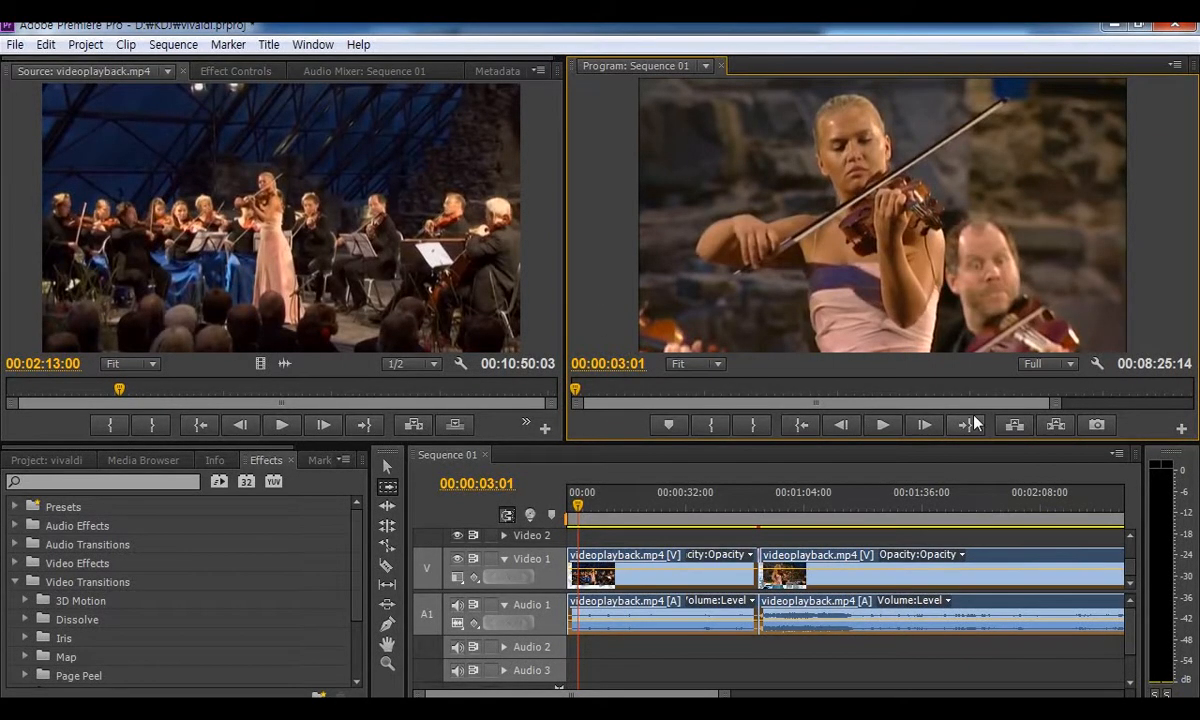
pyautogui.hotkey('ctrl', '2')
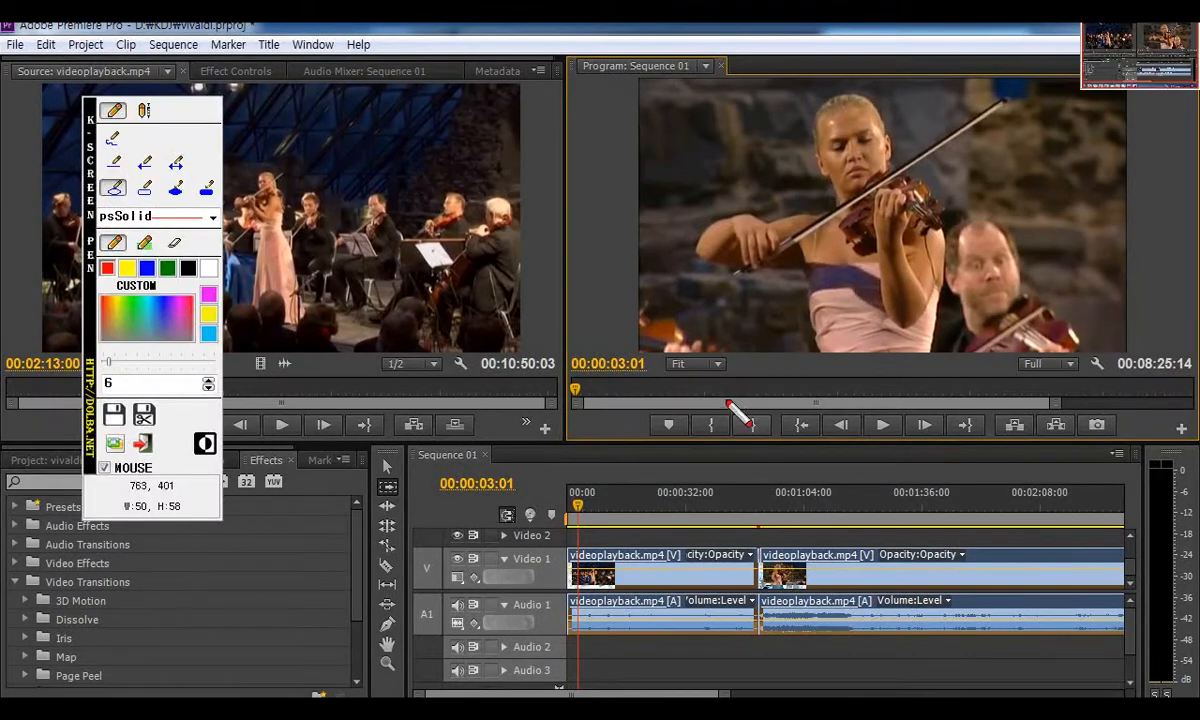
pyautogui.click(144, 187)
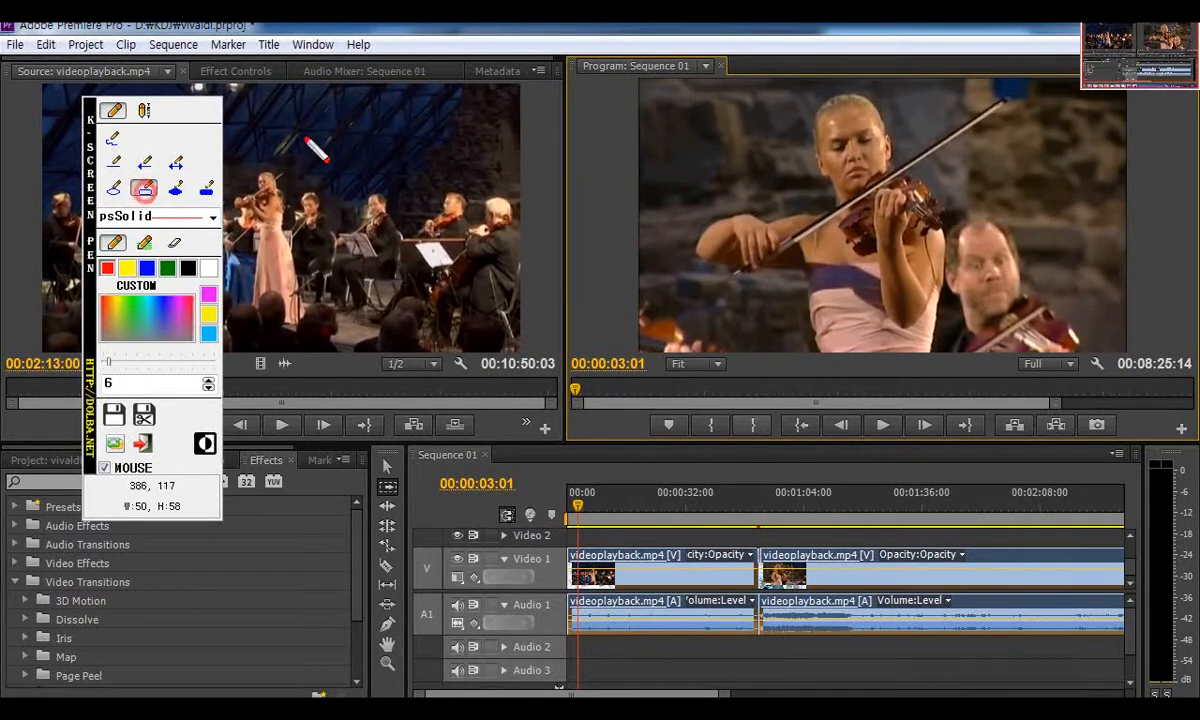
pyautogui.moveTo(612, 88)
pyautogui.mouseDown()
pyautogui.moveTo(914, 140)
pyautogui.moveTo(897, 121)
pyautogui.mouseUp()
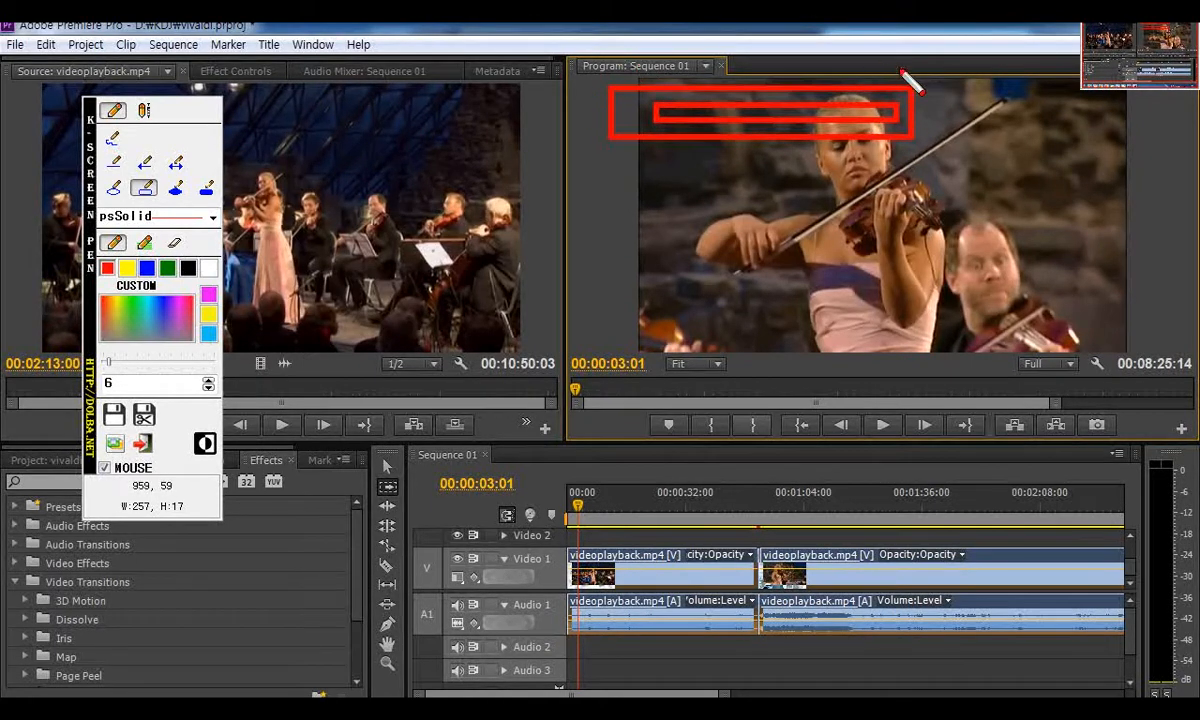
pyautogui.press('Escape')
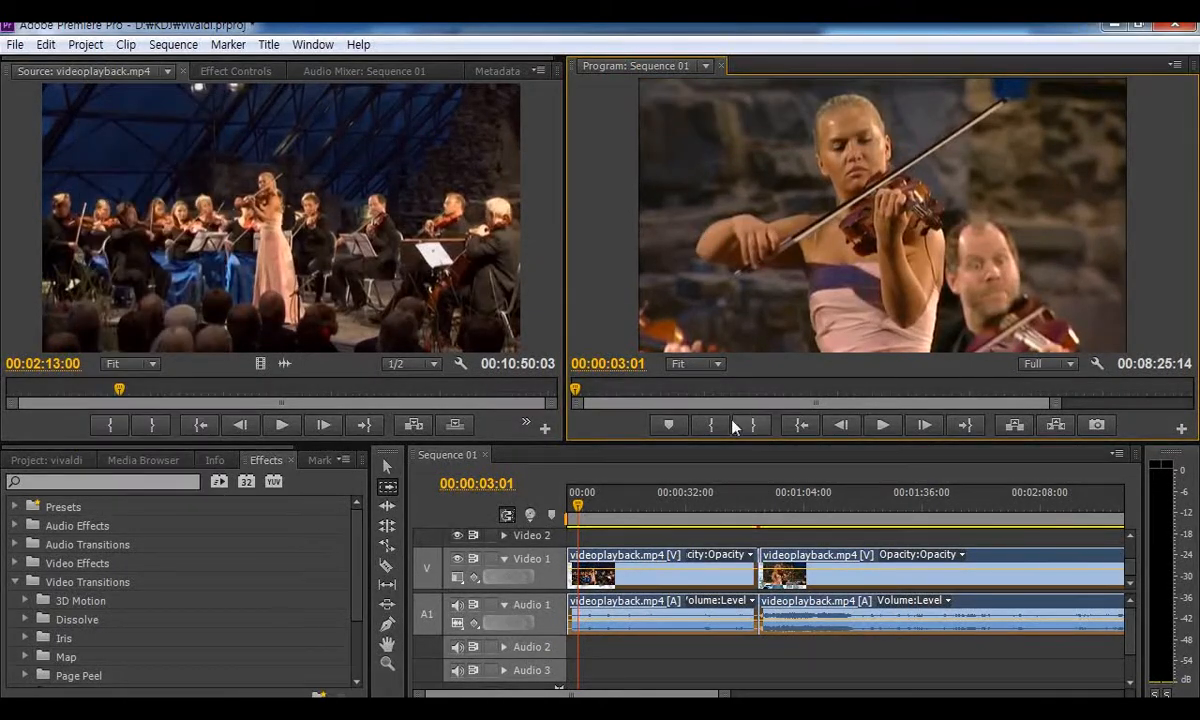
# - Create a new color matte in the project, 400 wide and 80 high, with more room for the project items
pyautogui.click(30, 460)
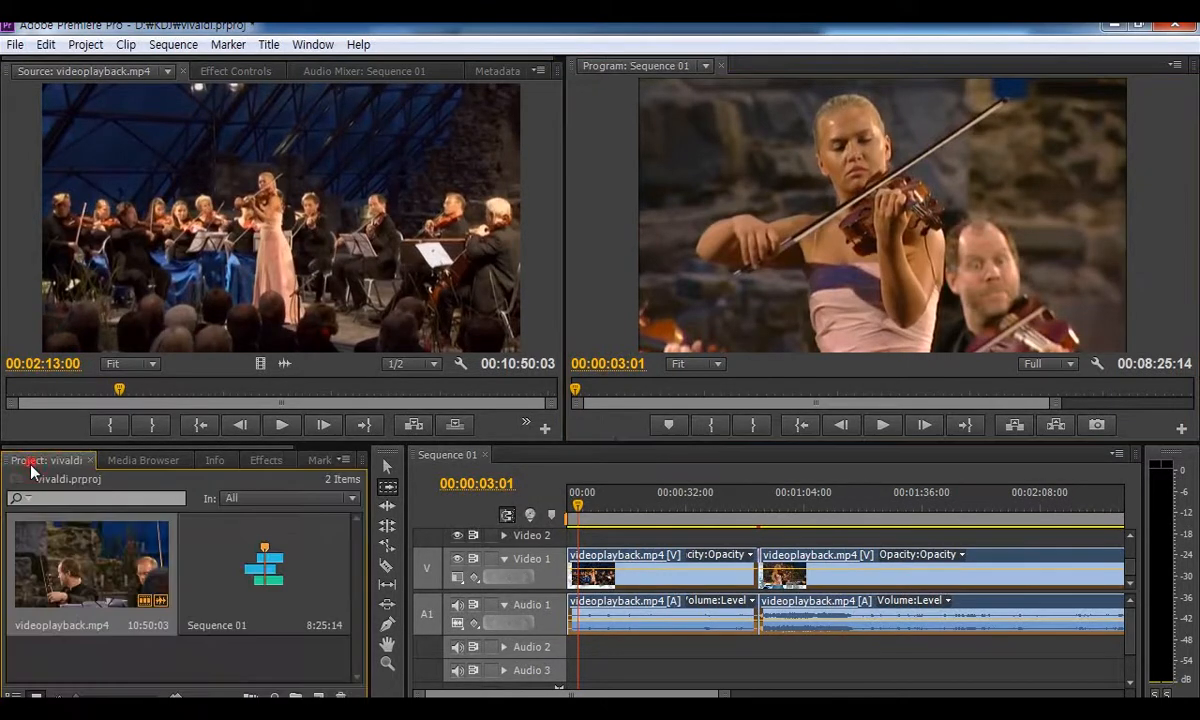
pyautogui.moveTo(161, 443); pyautogui.dragTo(230, 252)
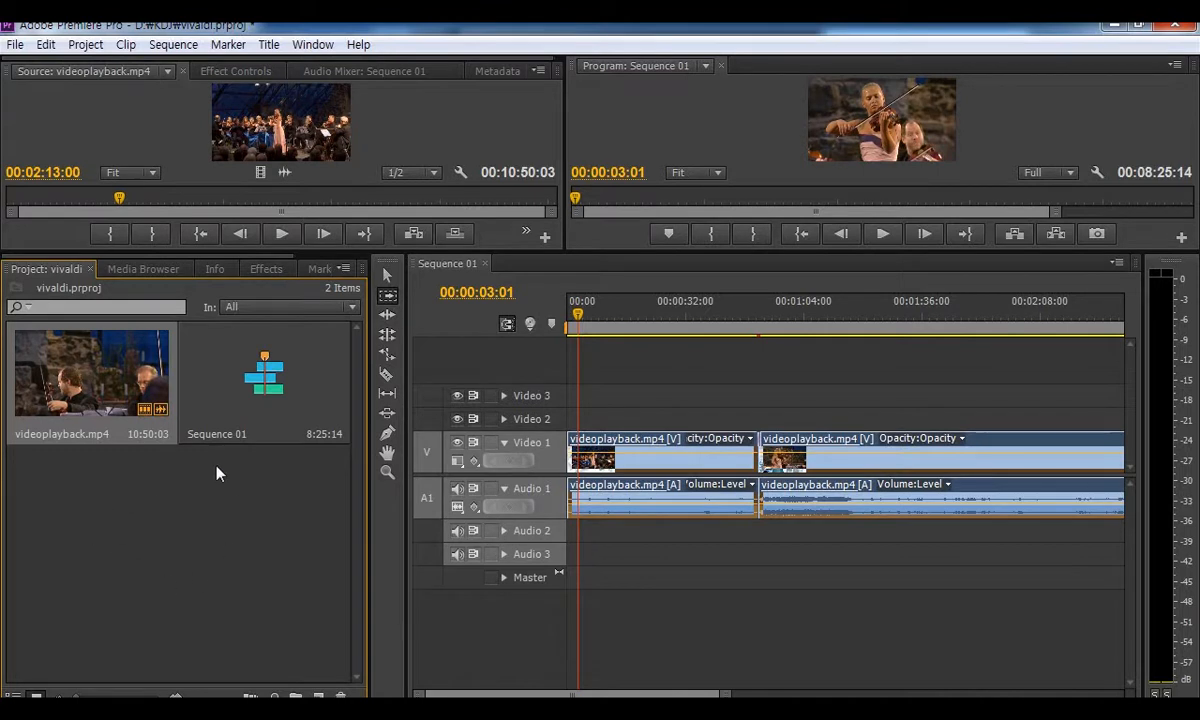
pyautogui.rightClick(172, 489)
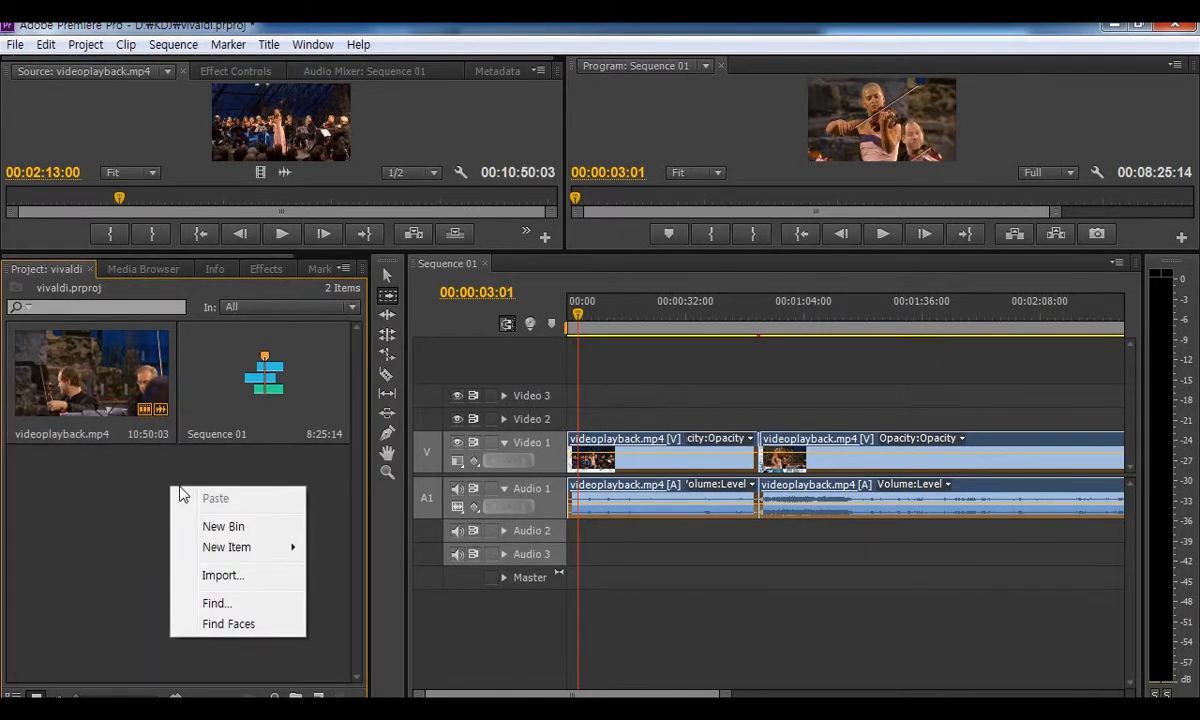
pyautogui.moveTo(264, 547)
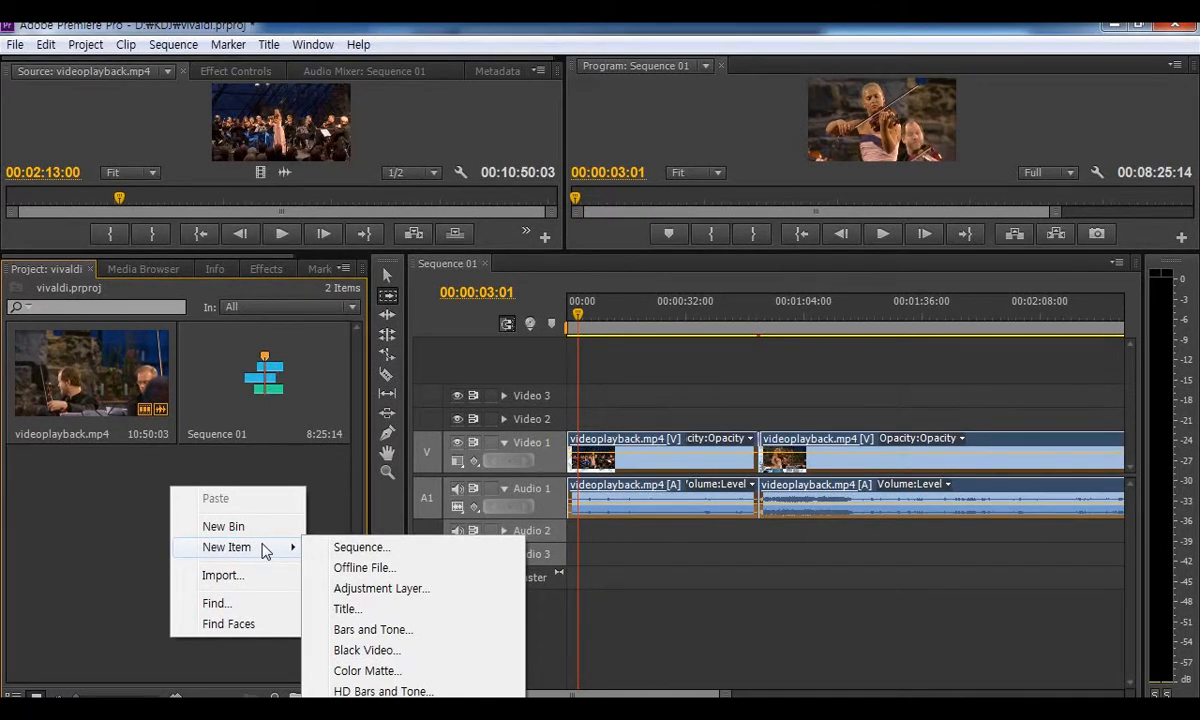
pyautogui.click(399, 675)
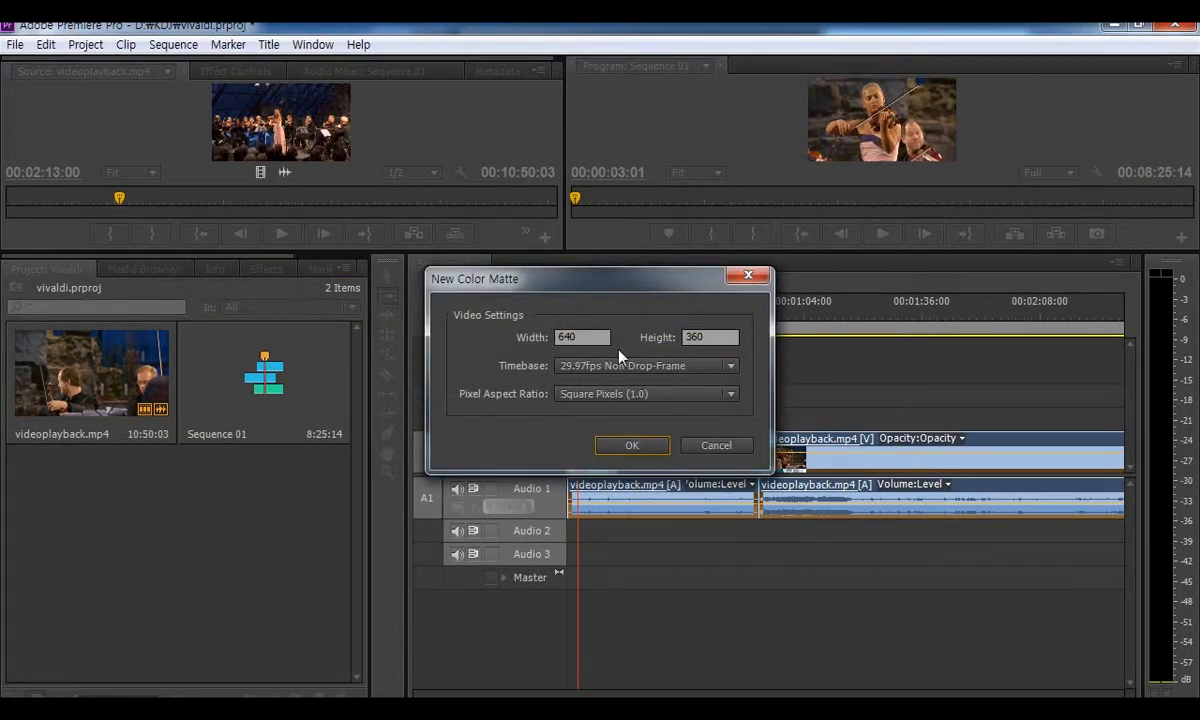
pyautogui.moveTo(601, 338); pyautogui.dragTo(502, 339)
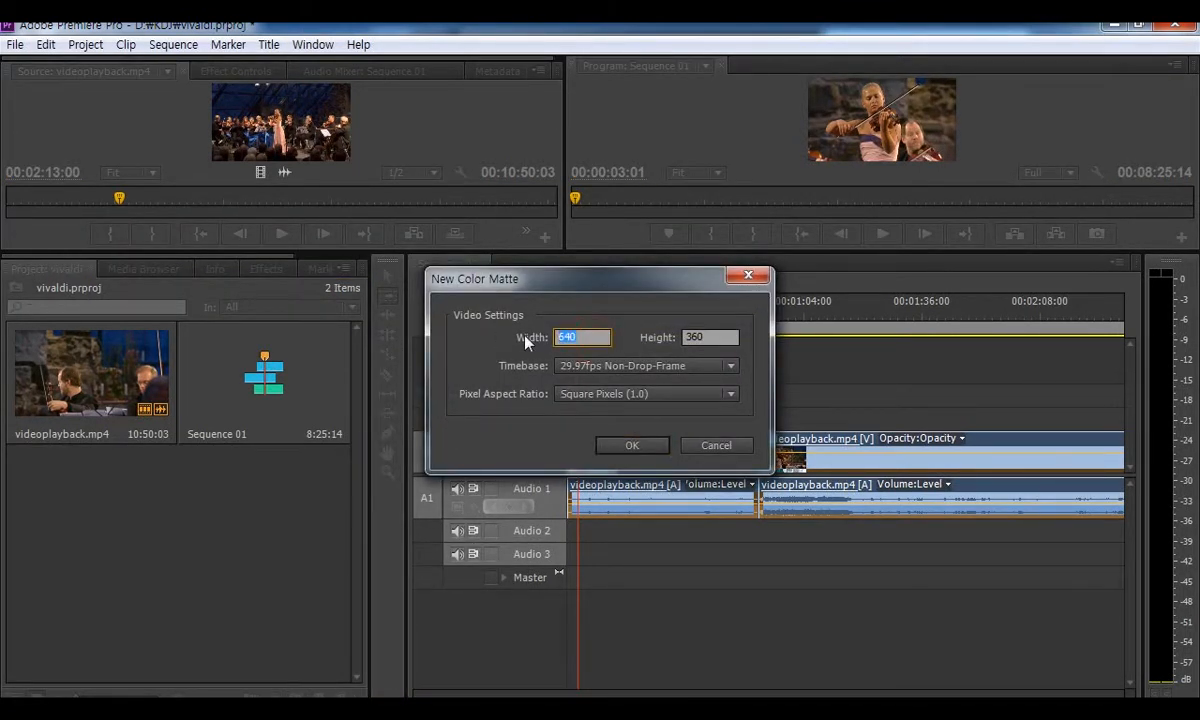
pyautogui.write('400')
pyautogui.press('Tab')
pyautogui.write('80')
pyautogui.click(632, 445)
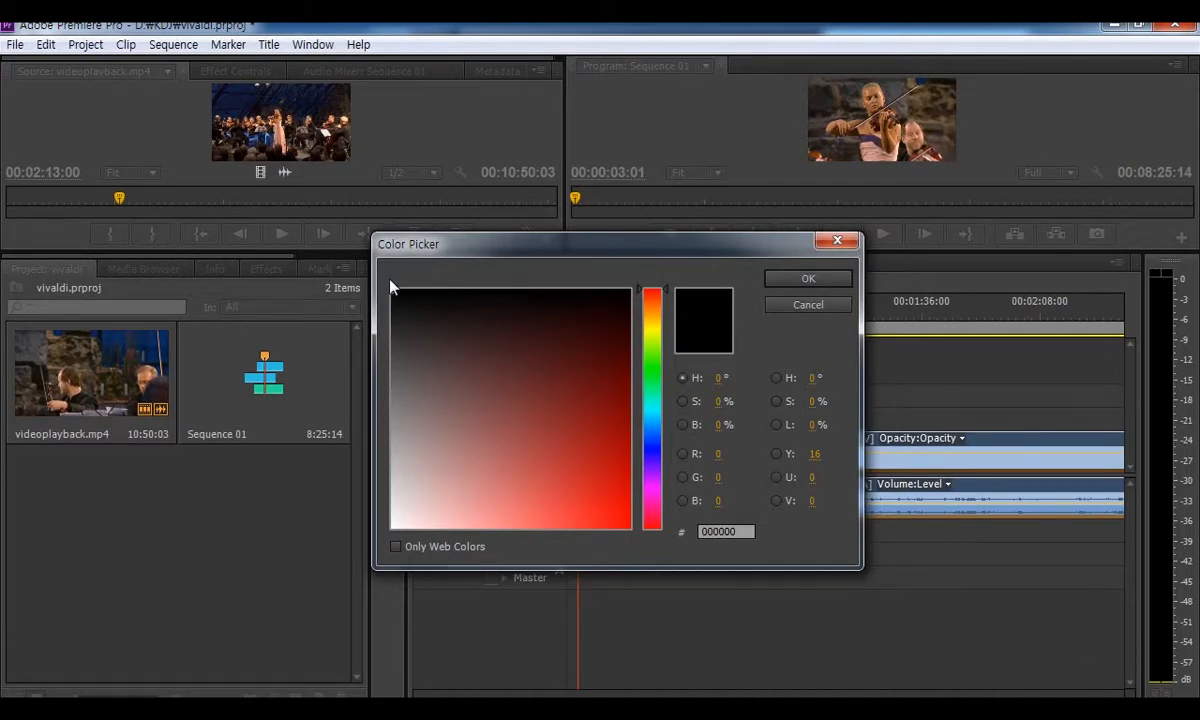
# - Accept black (000000) as the matte's color and name it Black Bar
pyautogui.click(808, 279)
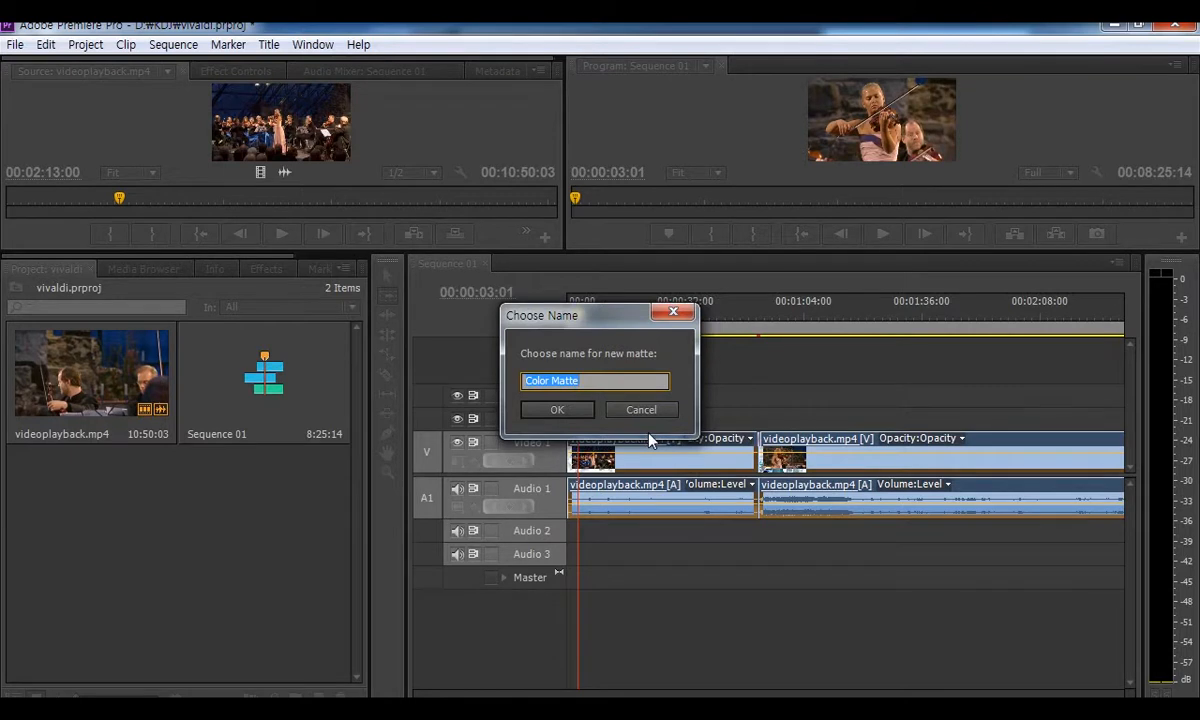
pyautogui.write('Black bar')
pyautogui.press('BackSpace')
pyautogui.press('BackSpace')
pyautogui.press('BackSpace')
pyautogui.write('Bar')
pyautogui.press('Return')
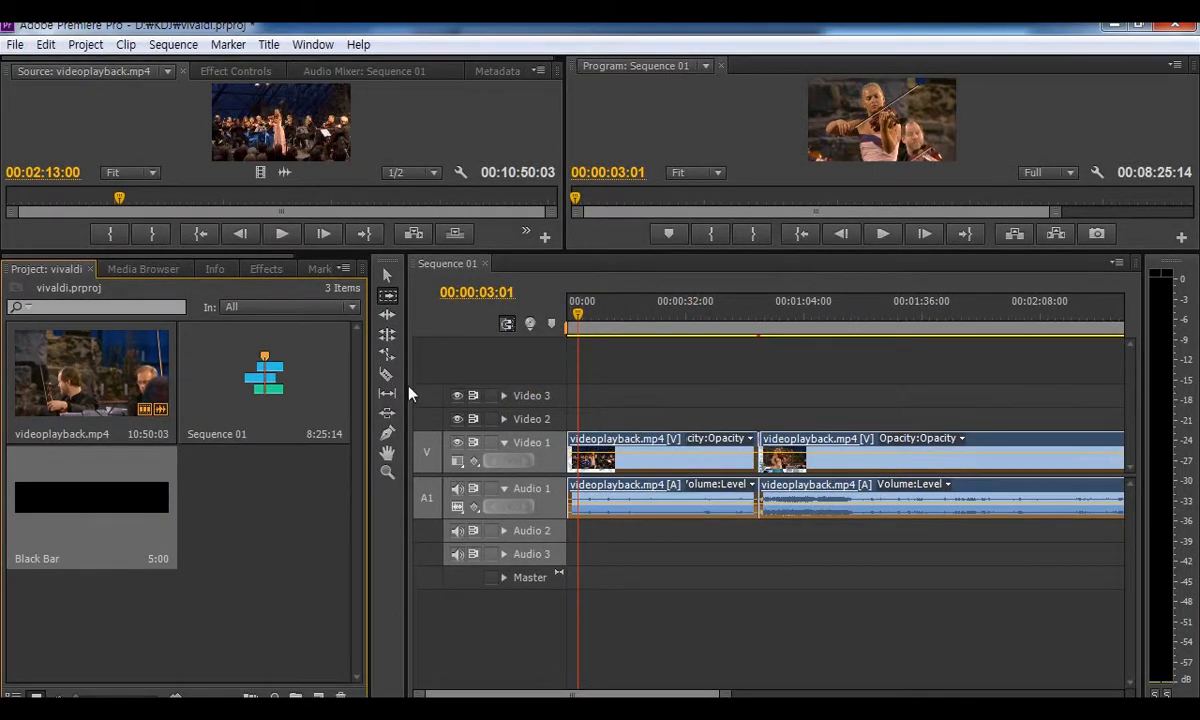
# - Place the Black Bar matte on Video 2 at the start of the sequence and enlarge the preview monitors
pyautogui.click(387, 278)
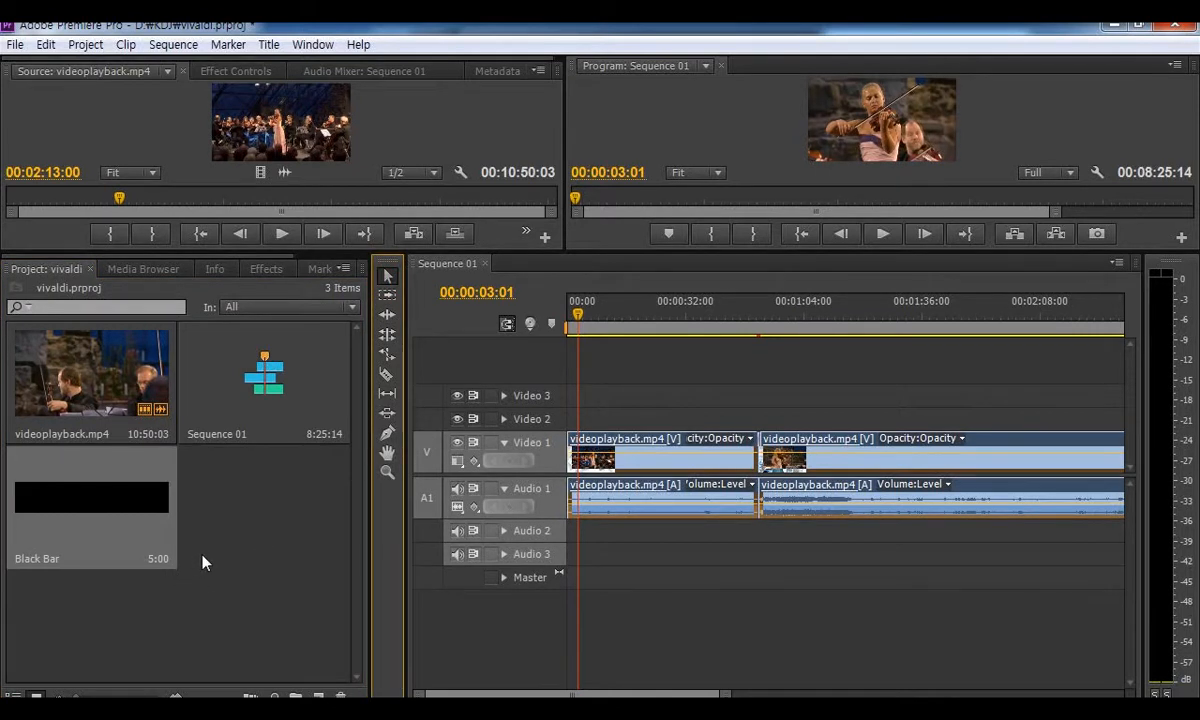
pyautogui.click(68, 490)
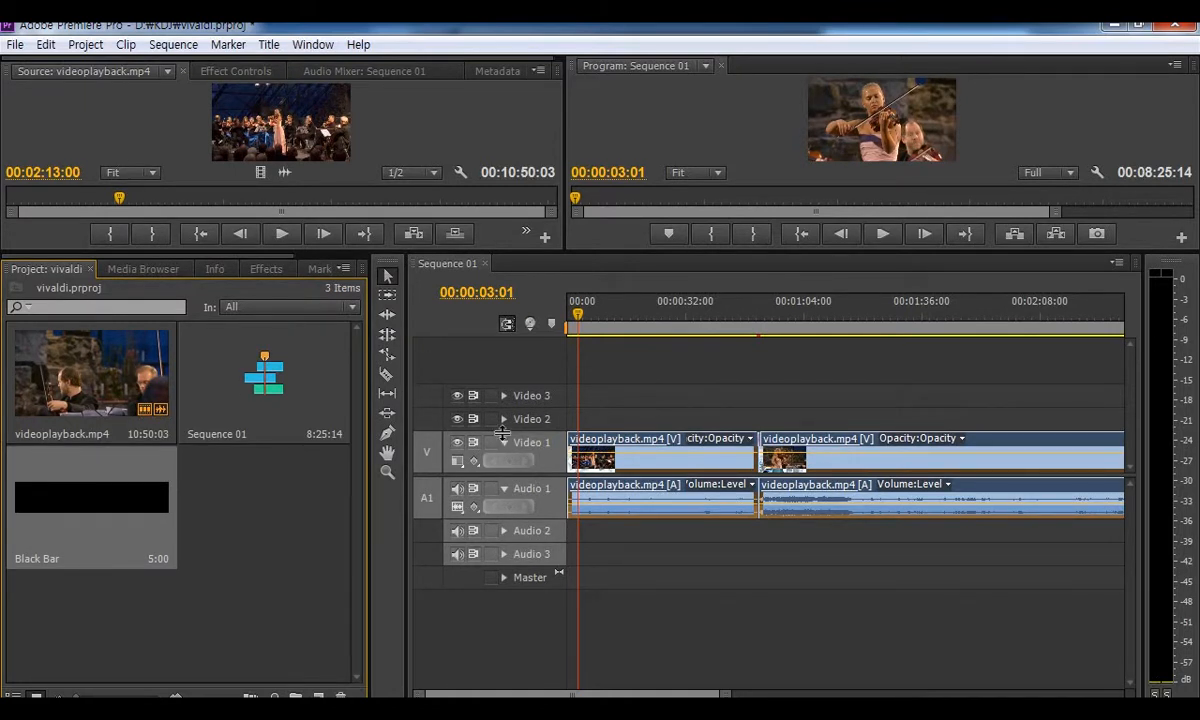
pyautogui.moveTo(62, 512); pyautogui.dragTo(566, 425)
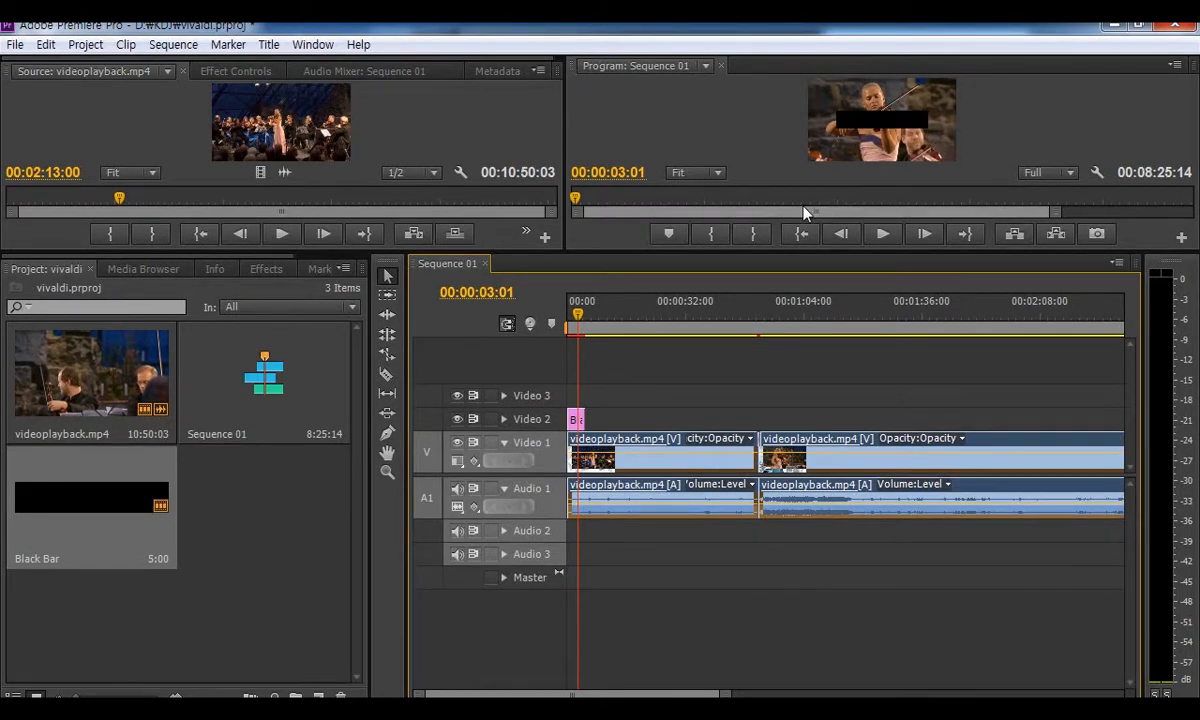
pyautogui.moveTo(650, 256); pyautogui.dragTo(658, 443)
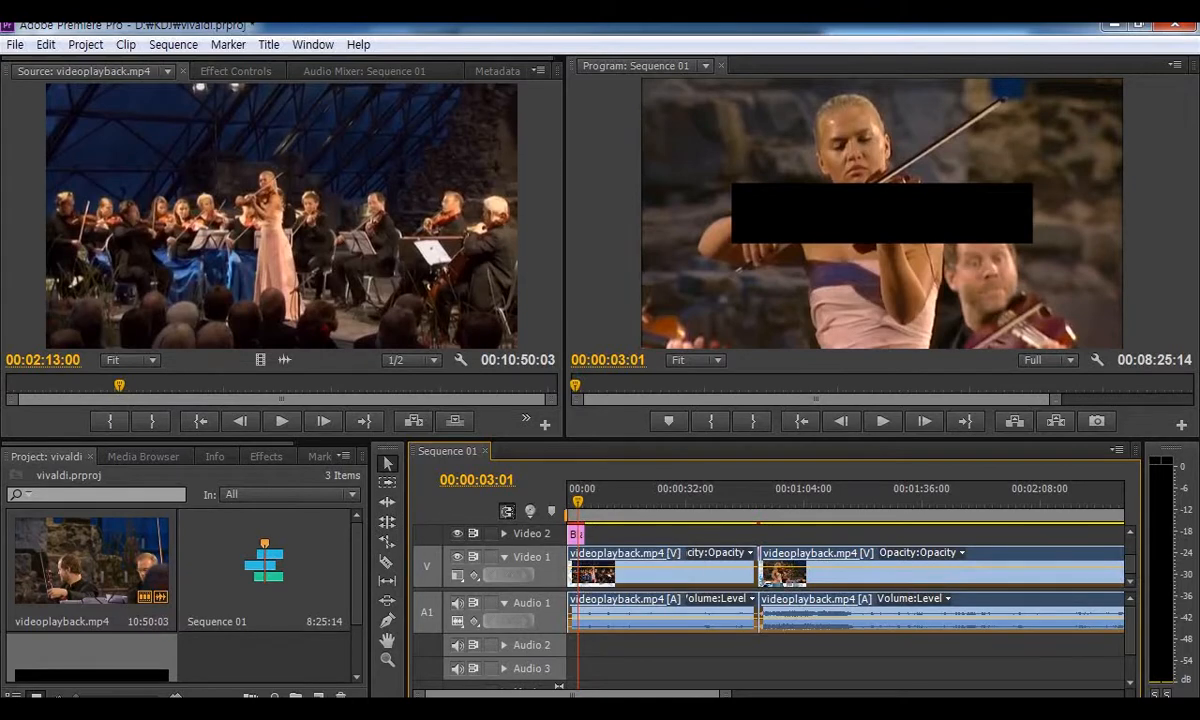
# - With the playhead at the sequence start, set the Black Bar clip's vertical position to 53 in its Motion settings
pyautogui.moveTo(579, 504); pyautogui.dragTo(515, 500)
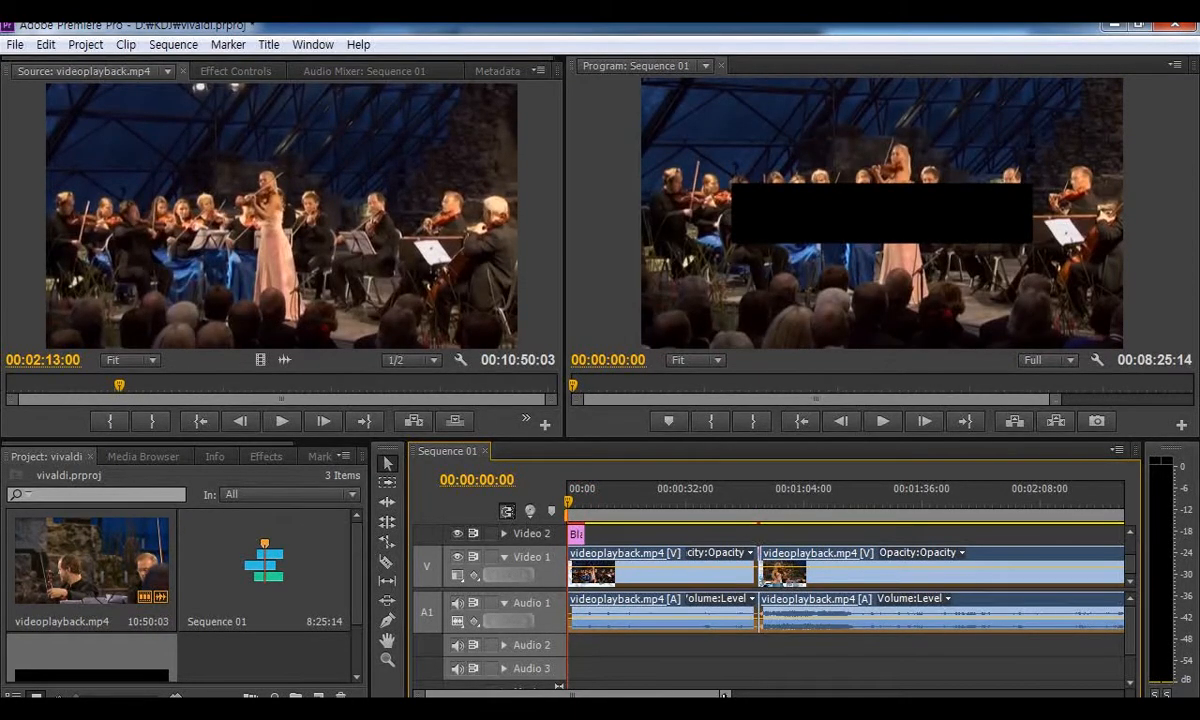
pyautogui.moveTo(726, 693); pyautogui.dragTo(637, 691)
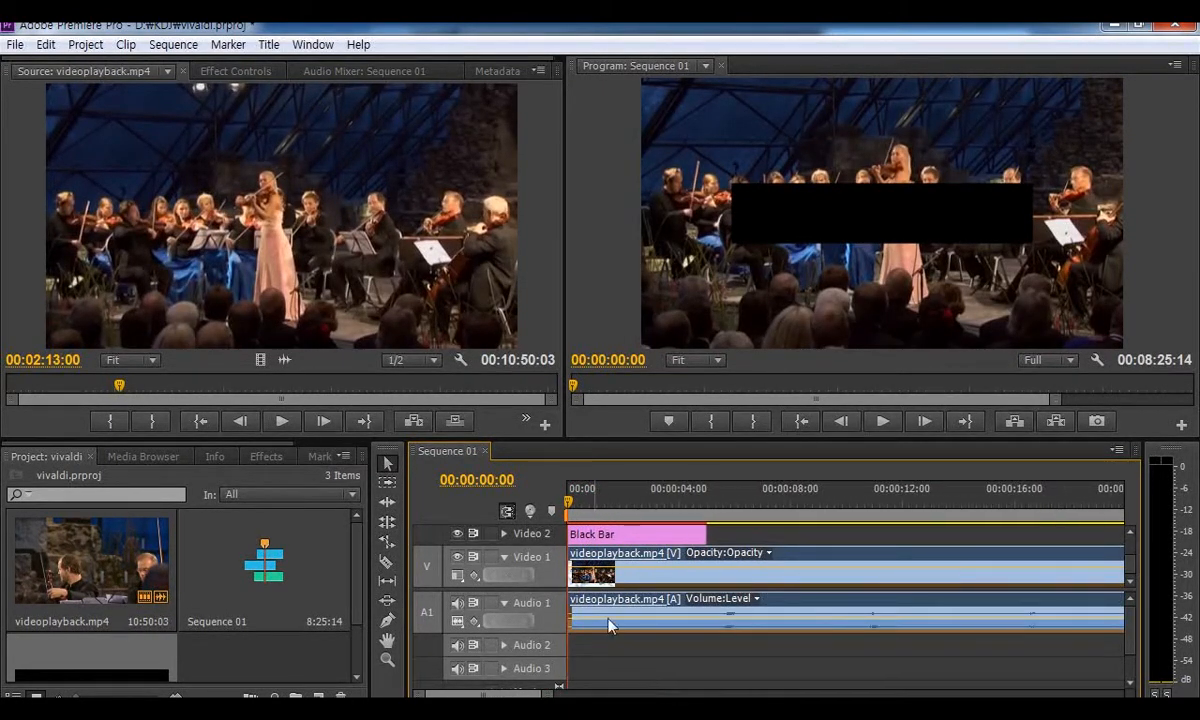
pyautogui.click(668, 537)
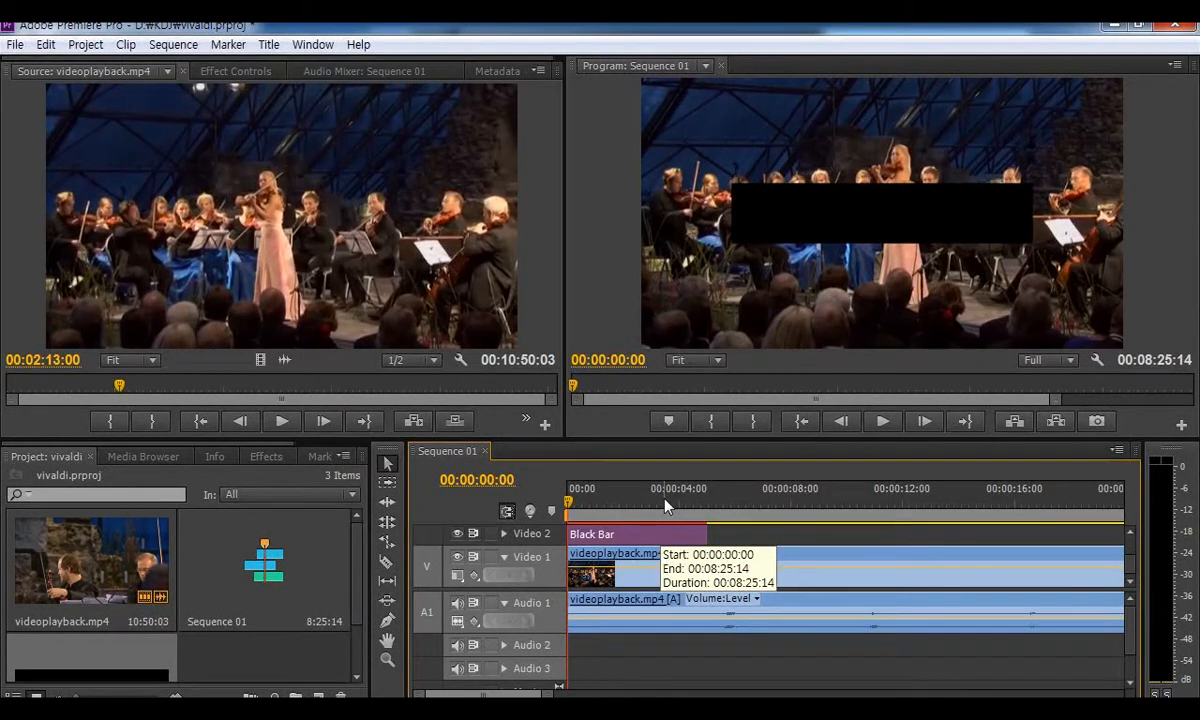
pyautogui.click(617, 539)
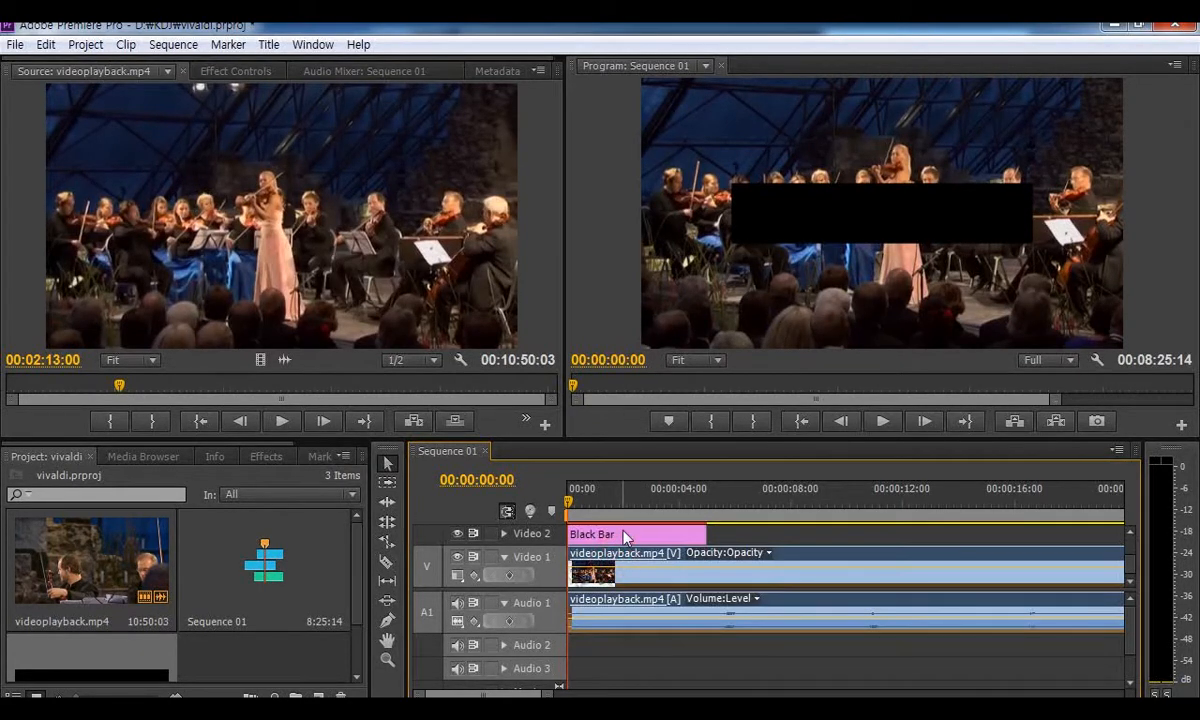
pyautogui.click(622, 535)
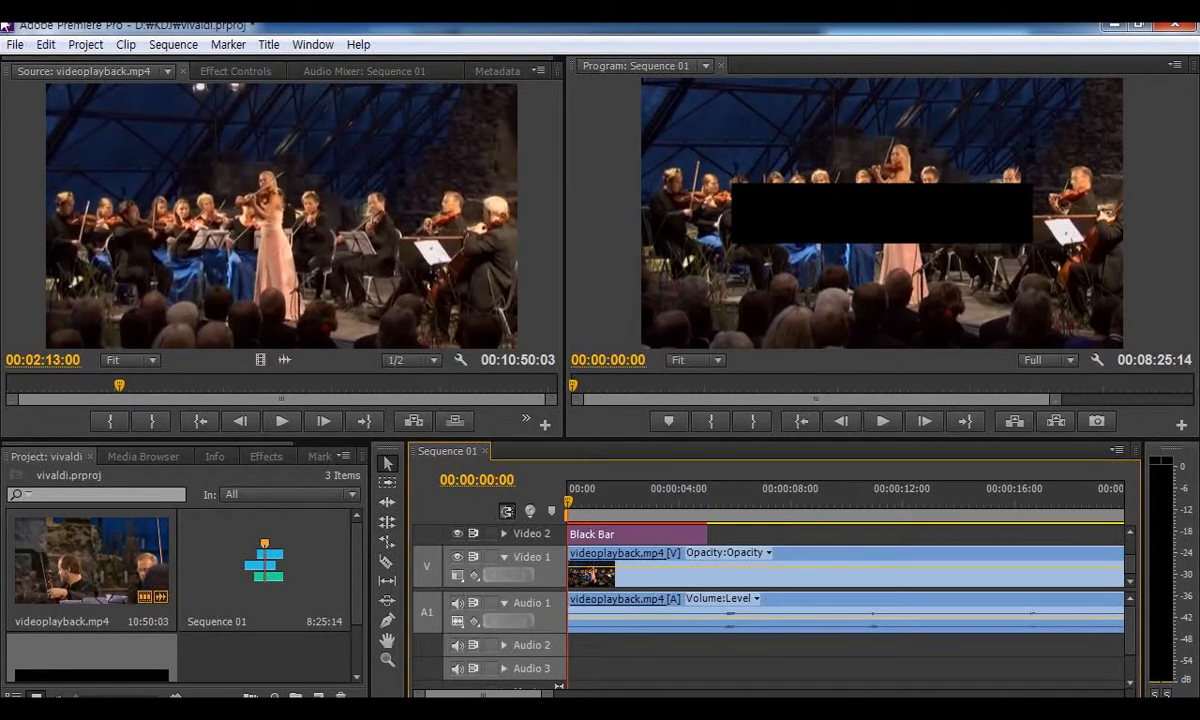
pyautogui.click(230, 74)
pyautogui.moveTo(423, 188); pyautogui.dragTo(301, 191)
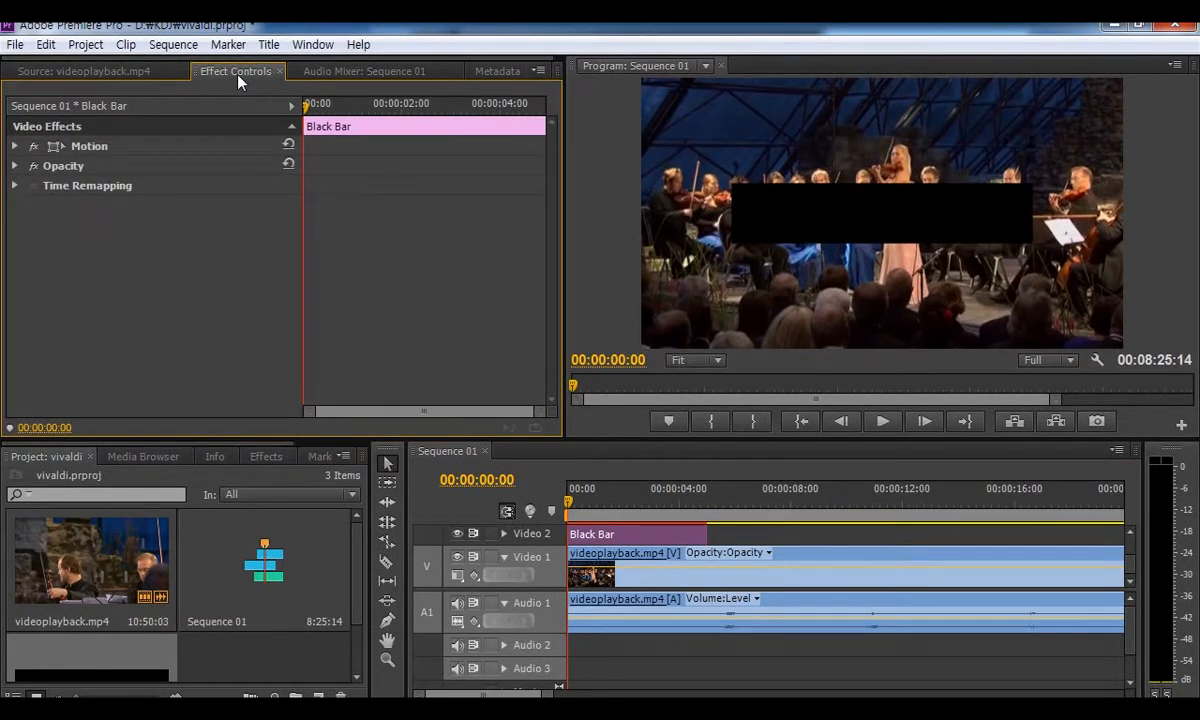
pyautogui.click(17, 147)
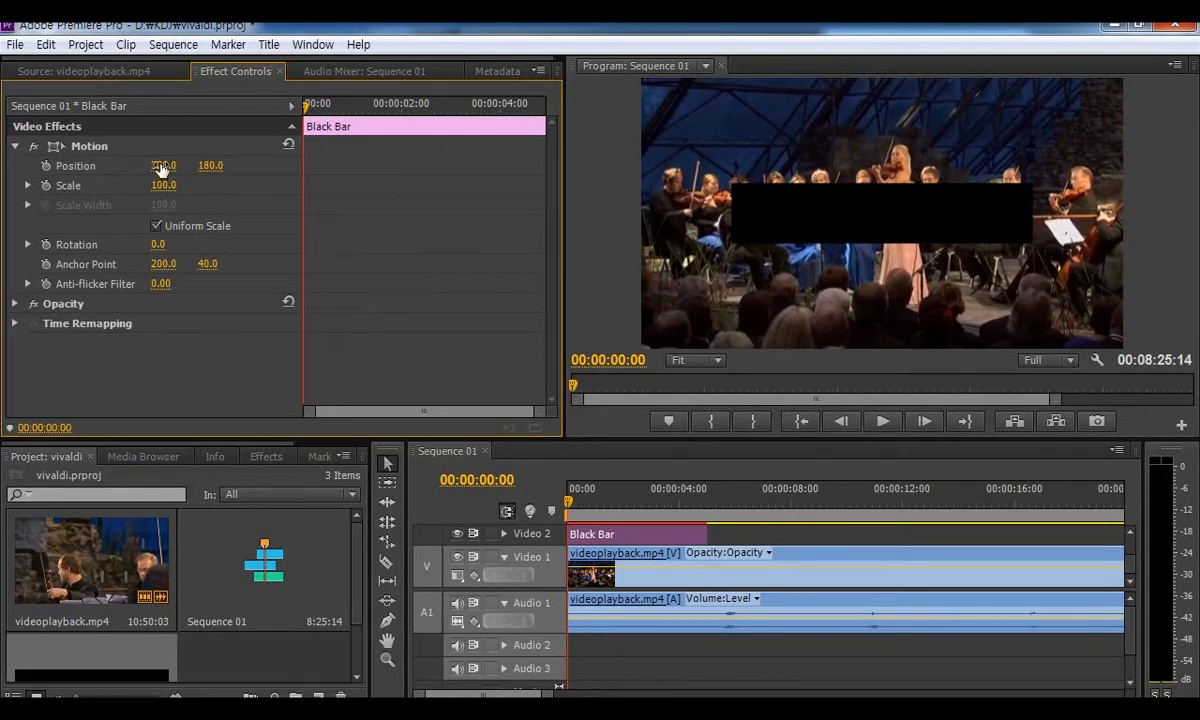
pyautogui.moveTo(212, 166); pyautogui.dragTo(86, 166)
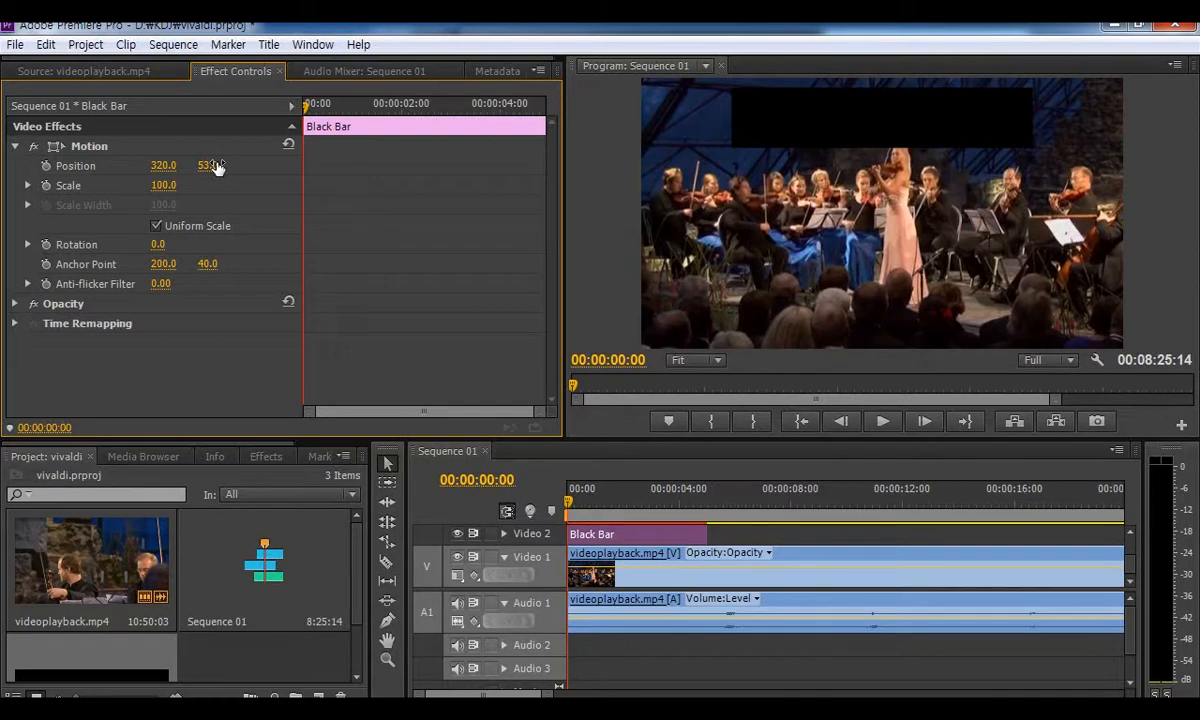
pyautogui.press('F11')
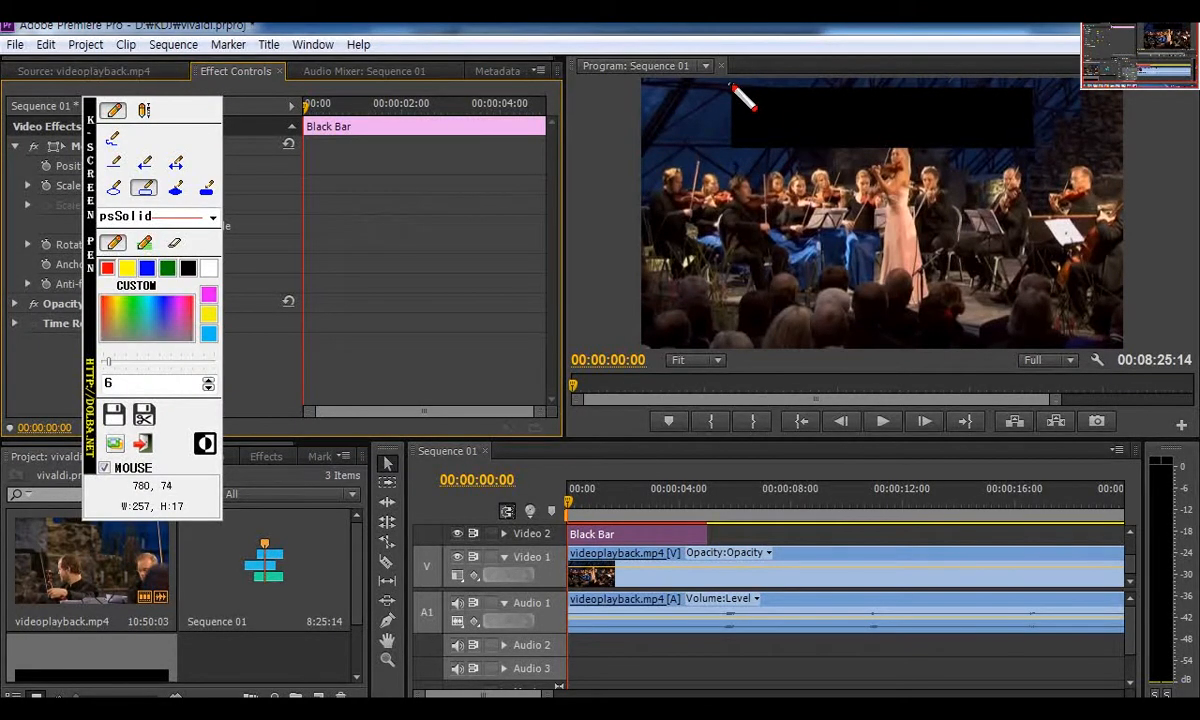
pyautogui.moveTo(731, 85)
pyautogui.mouseDown()
pyautogui.moveTo(782, 161)
pyautogui.moveTo(1037, 147)
pyautogui.mouseUp()
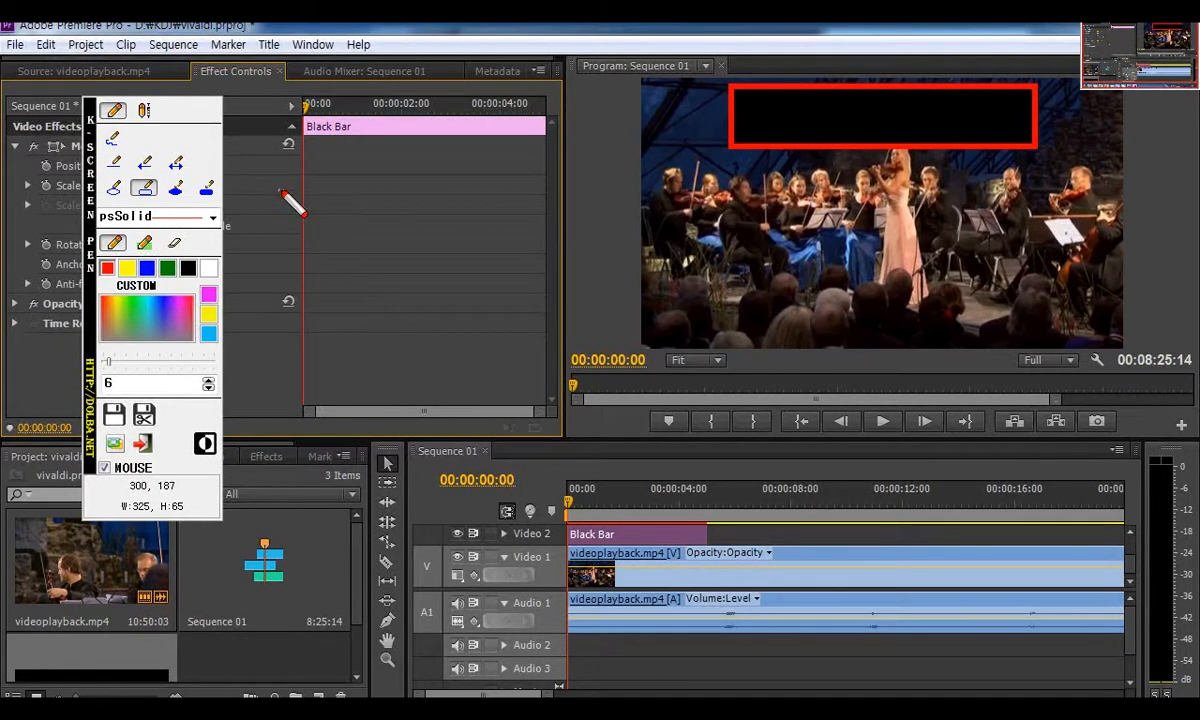
pyautogui.press('Escape')
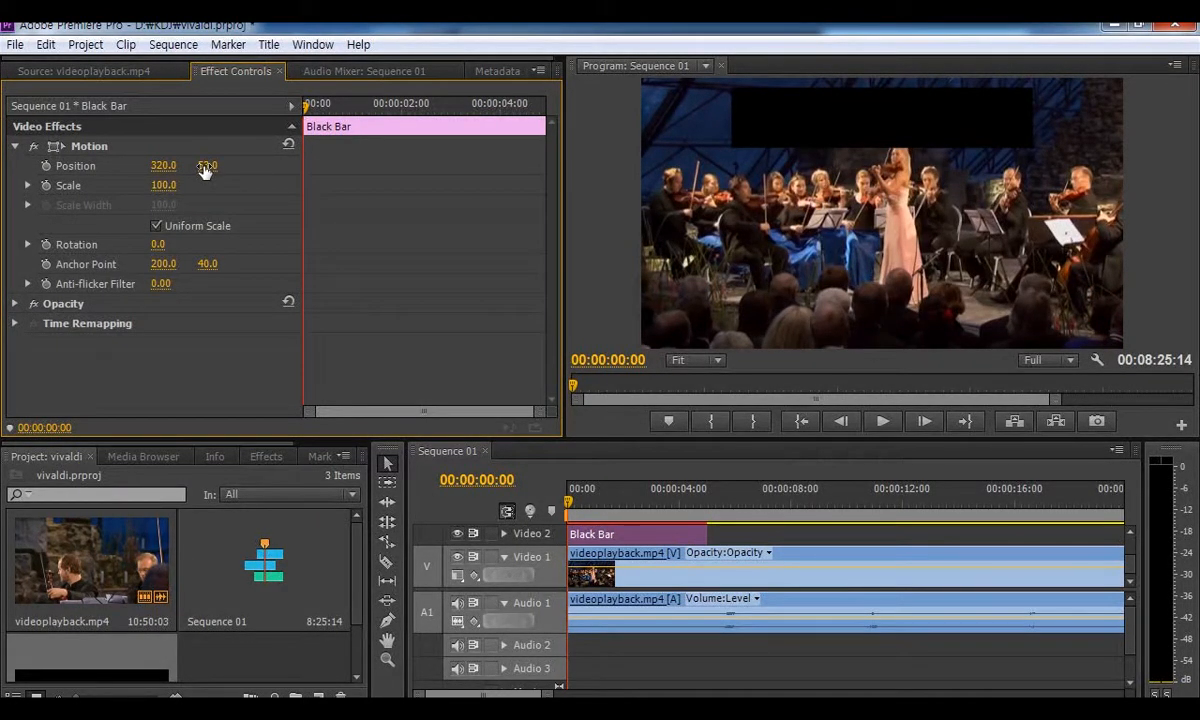
# - Set the Black Bar clip's position to -700, 50 and enable position keyframing at the sequence start
pyautogui.click(205, 166)
pyautogui.press('Return')
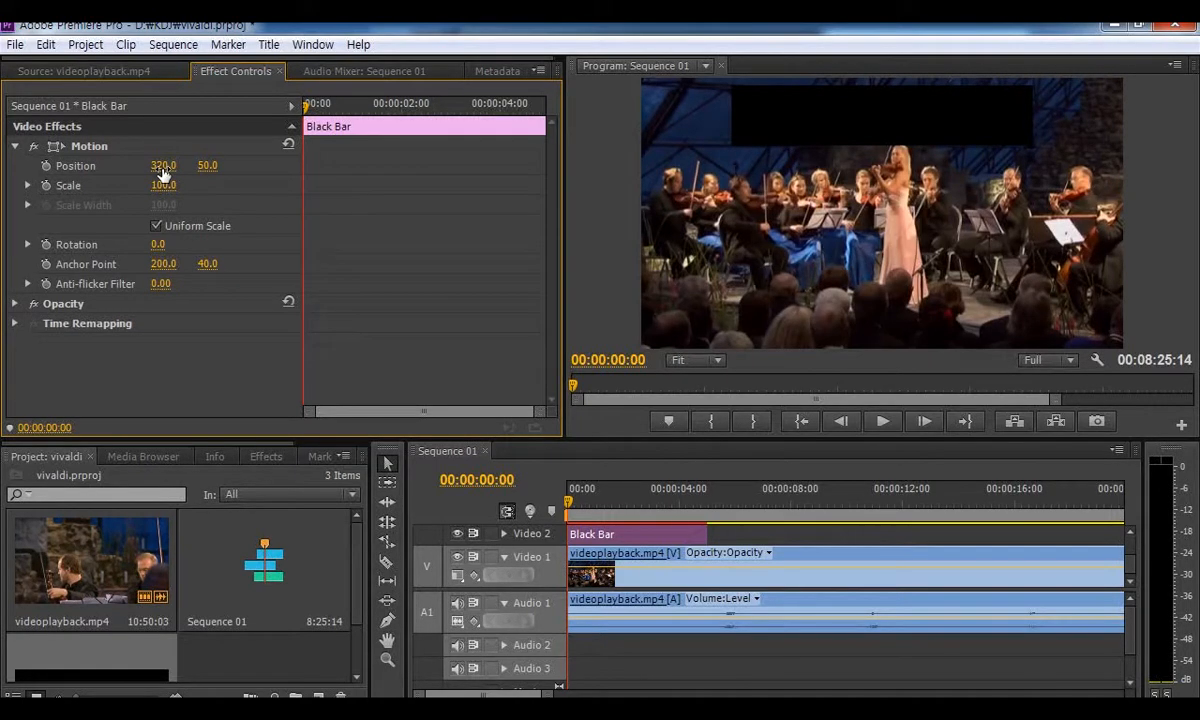
pyautogui.moveTo(163, 175); pyautogui.dragTo(2, 175)
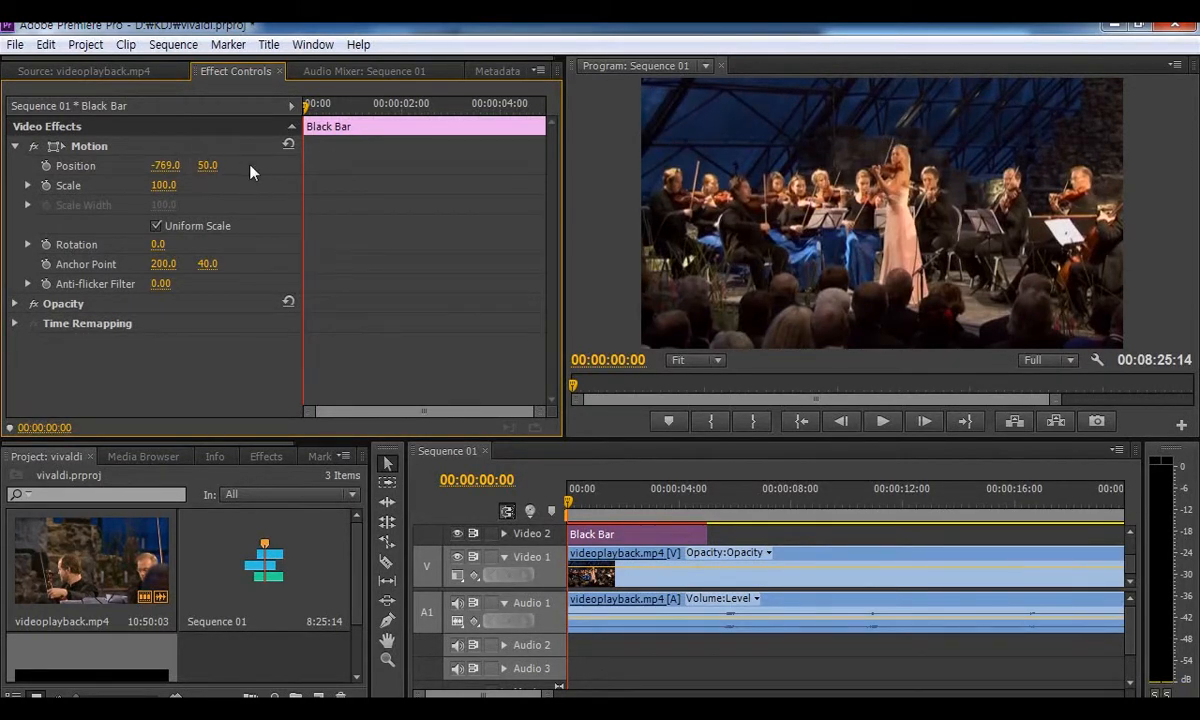
pyautogui.click(165, 166)
pyautogui.write('-700')
pyautogui.press('Return')
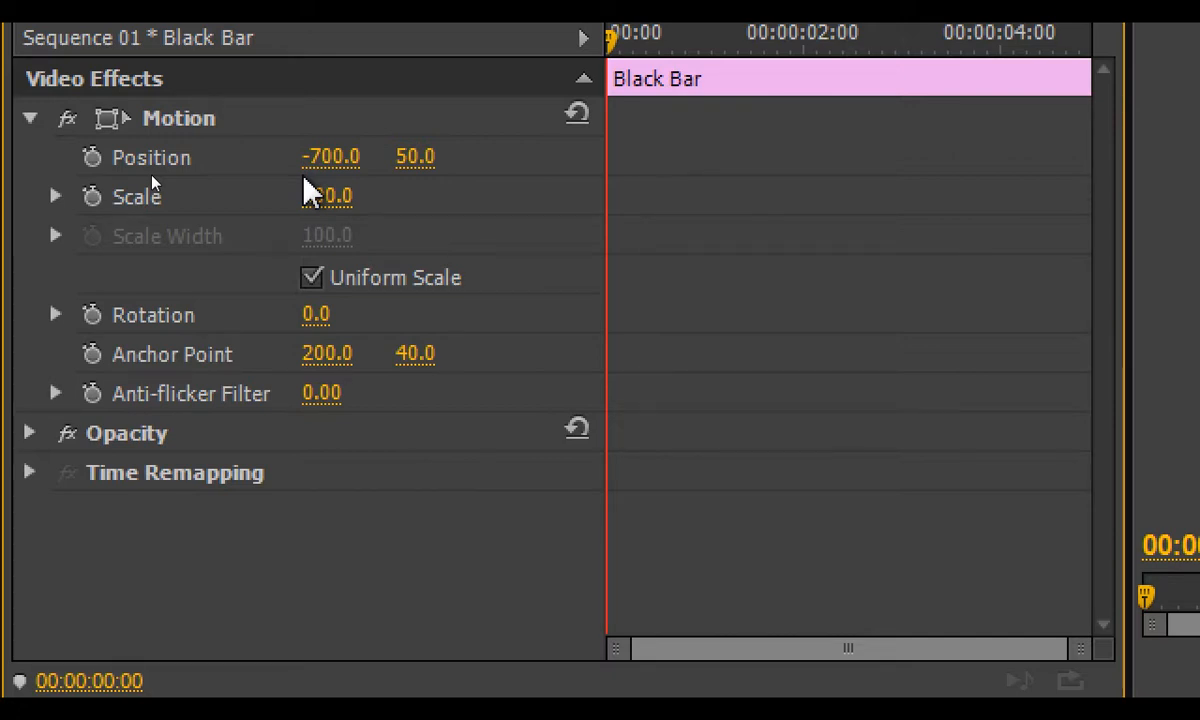
pyautogui.click(91, 158)
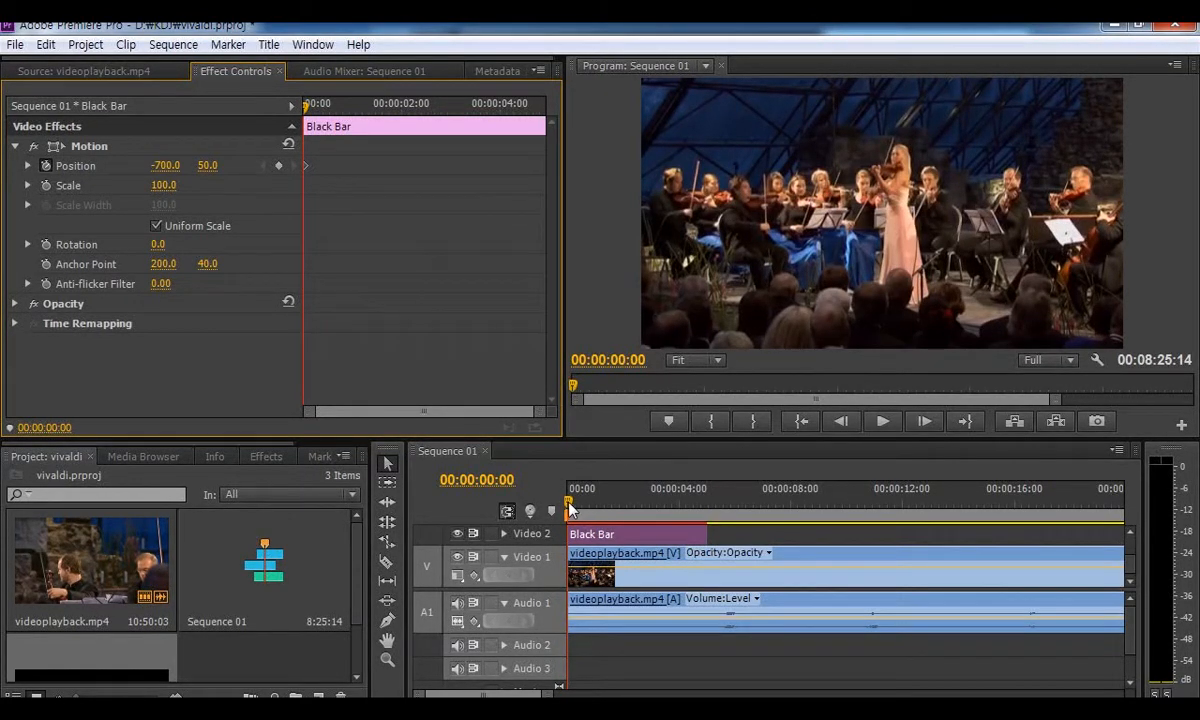
# - Advance playback to 00:00:02:05 and add a second position keyframe to the Black Bar clip
pyautogui.click(883, 422)
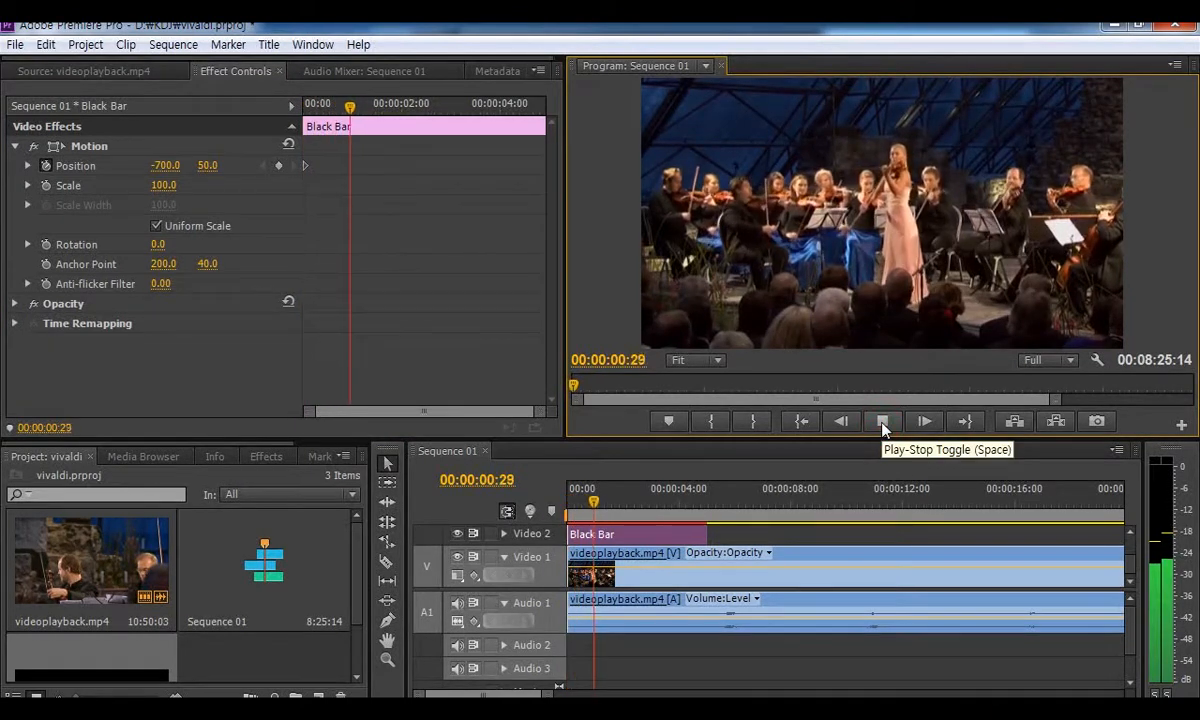
pyautogui.click(883, 422)
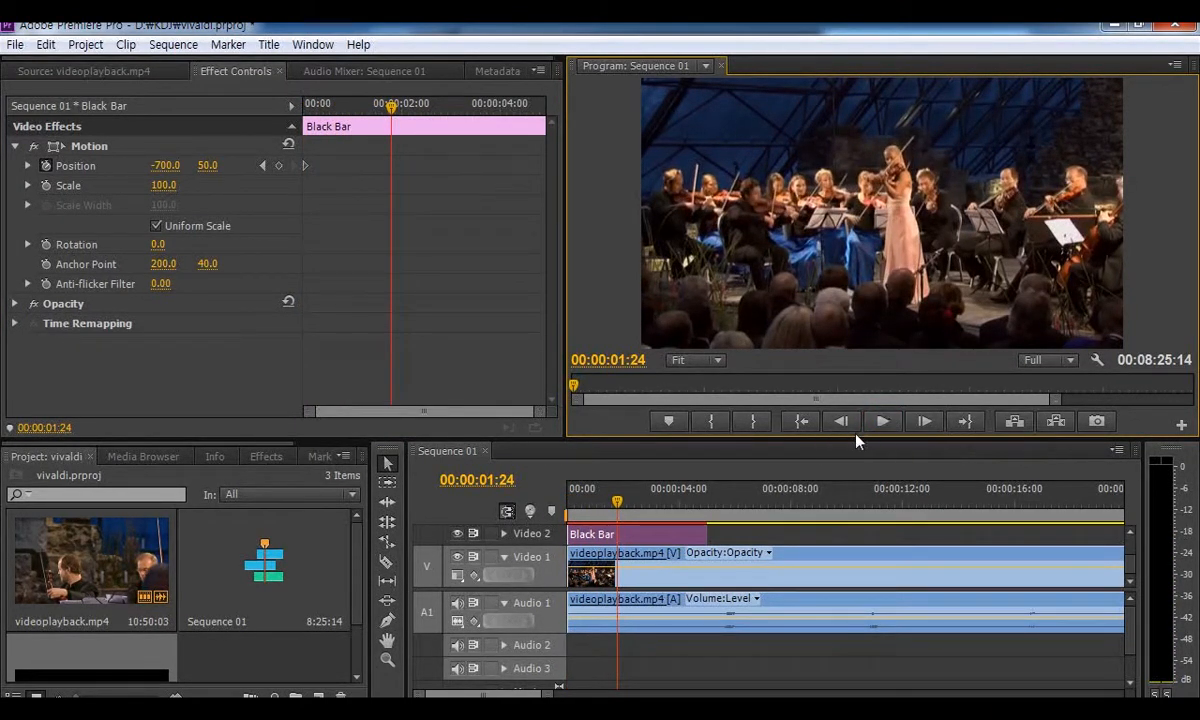
pyautogui.click(880, 423)
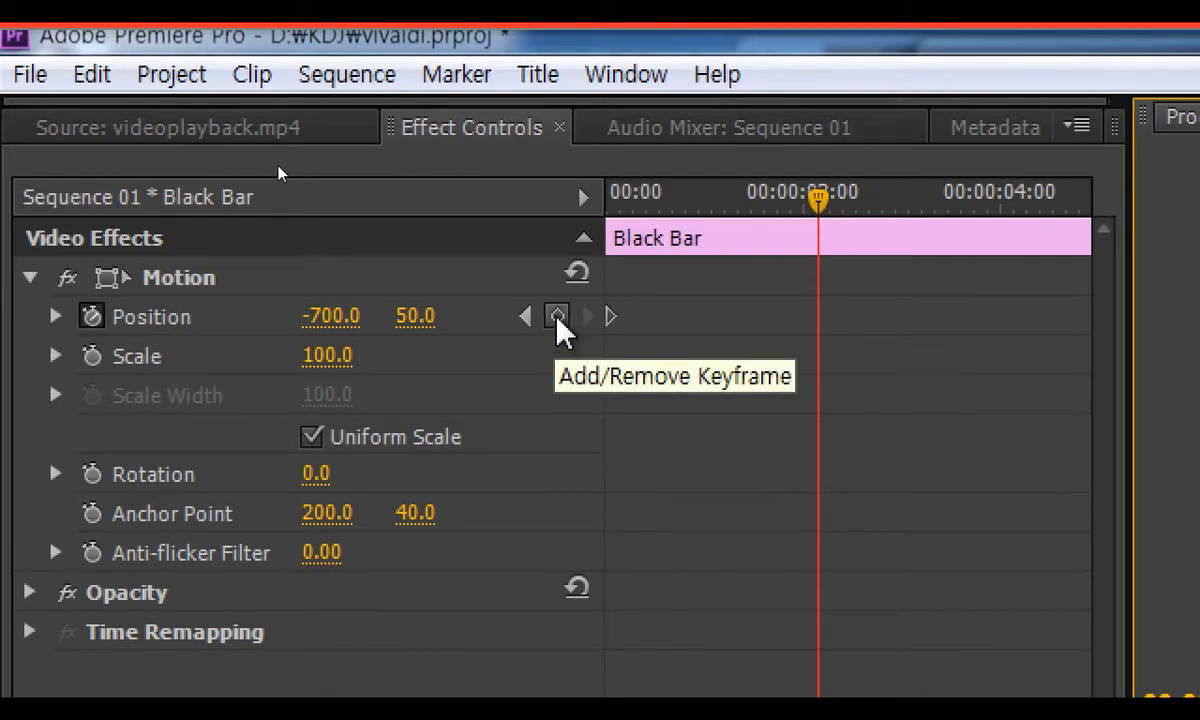
pyautogui.click(557, 318)
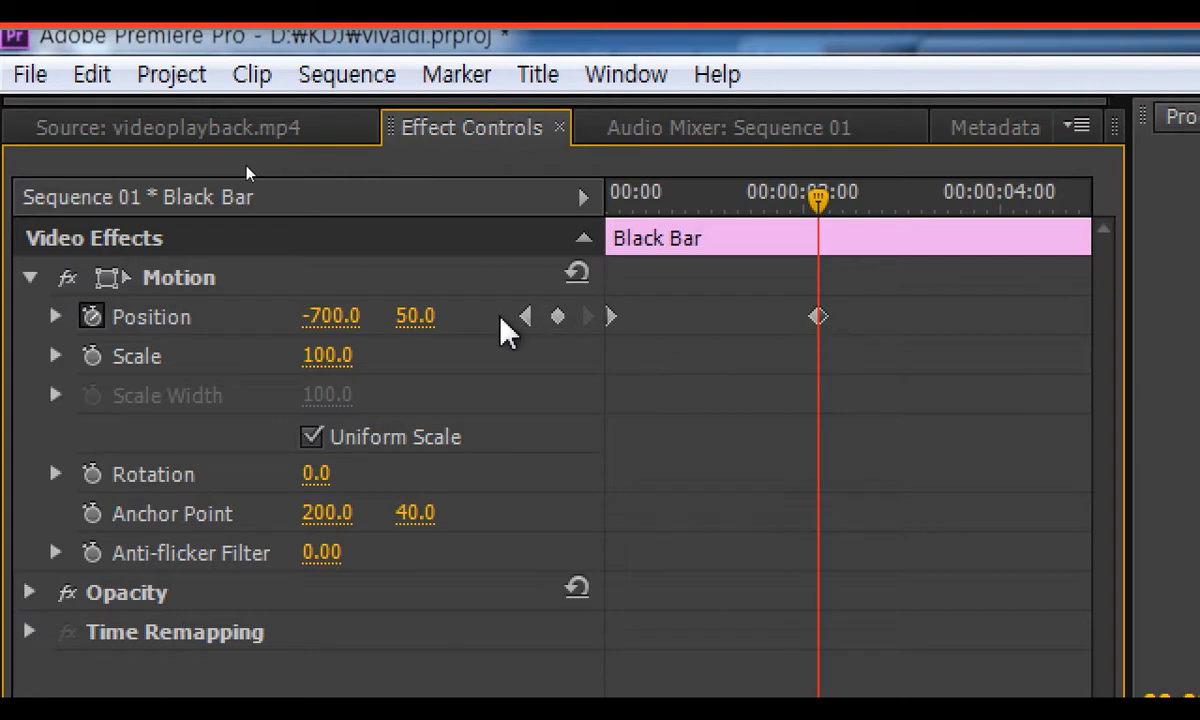
# - Try horizontal positions of 0, 340 and 200 for the Black Bar at the second keyframe
pyautogui.click(338, 316)
pyautogui.write('0')
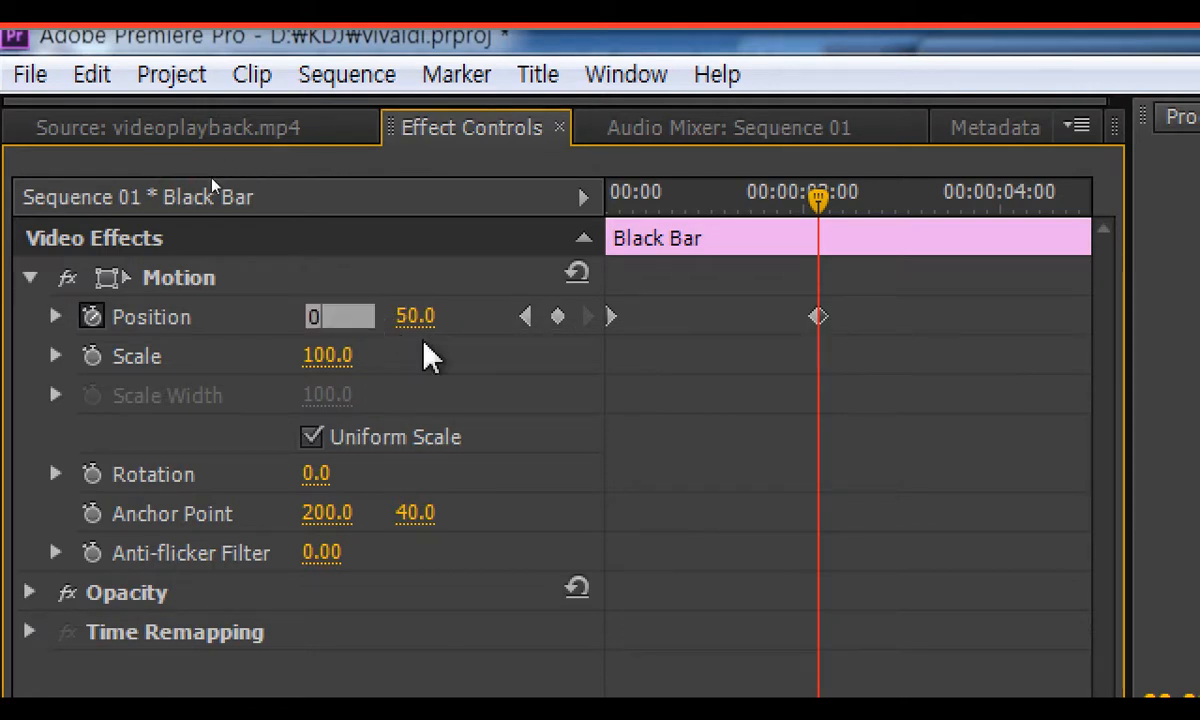
pyautogui.press('Return')
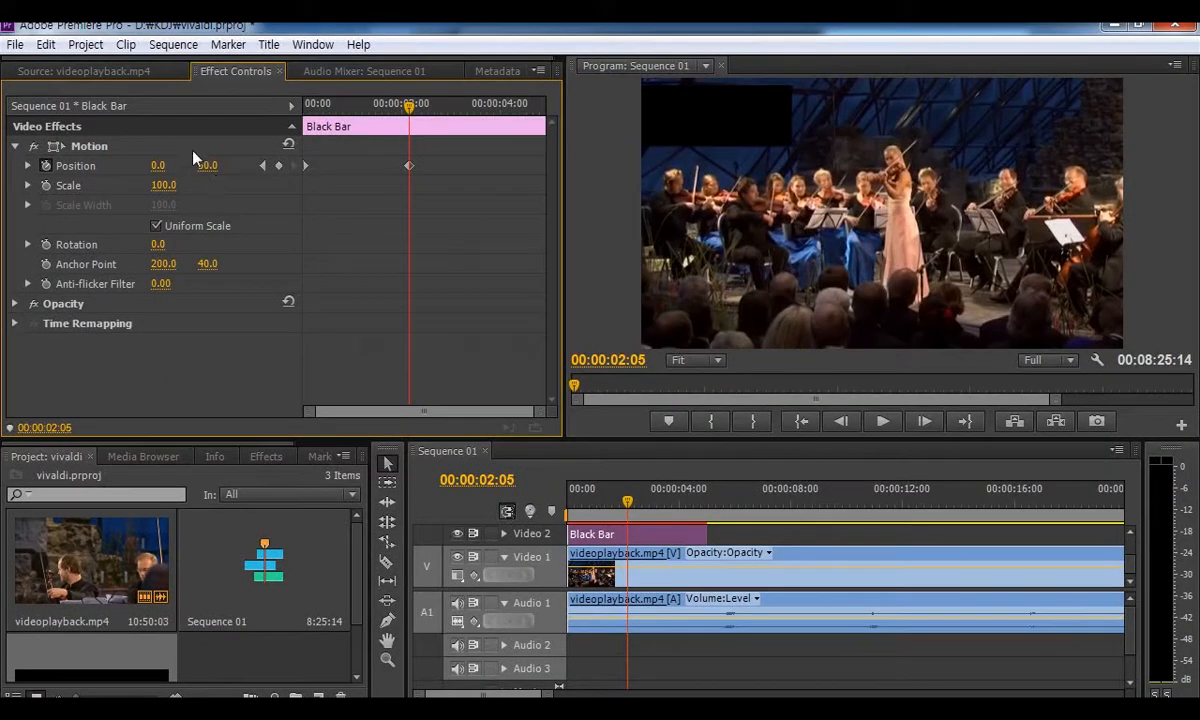
pyautogui.moveTo(160, 170); pyautogui.dragTo(525, 170)
pyautogui.click(160, 166)
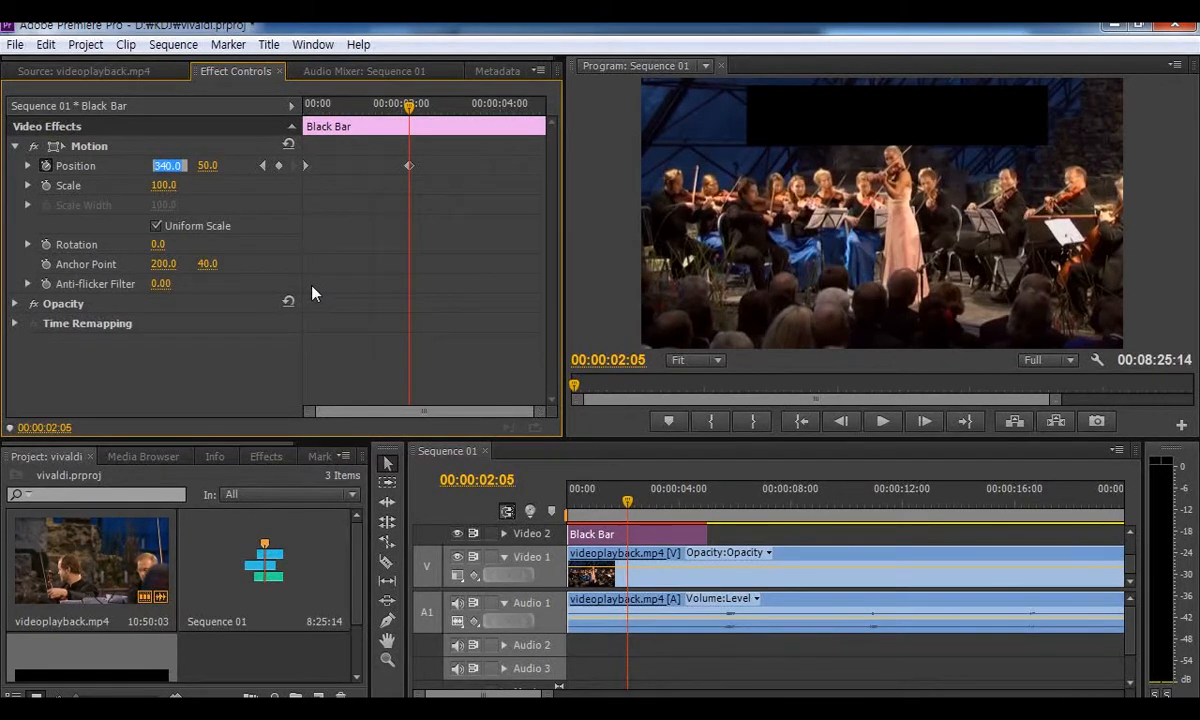
pyautogui.write('200')
pyautogui.press('Return')
# - Set the Black Bar's horizontal position to 220 at the second keyframe
pyautogui.click(161, 165)
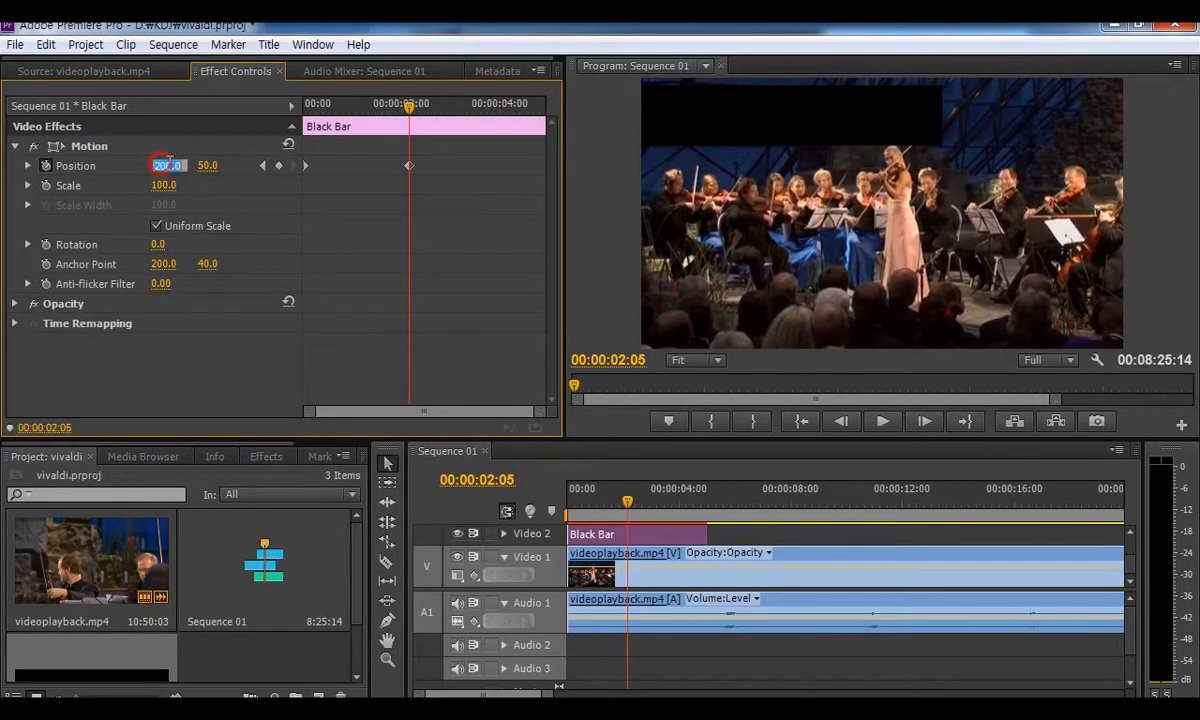
pyautogui.write('220')
pyautogui.press('Return')
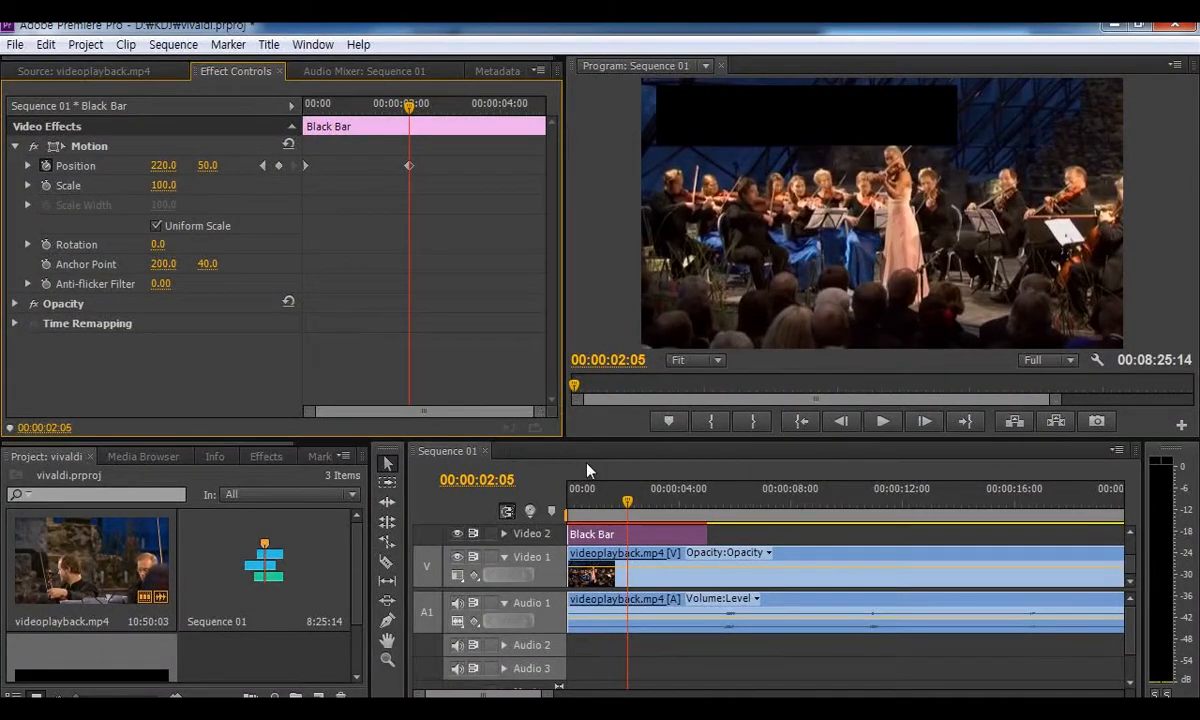
# - Play the sequence repeatedly from its start to check the Black Bar's slide-in animation
pyautogui.click(597, 467)
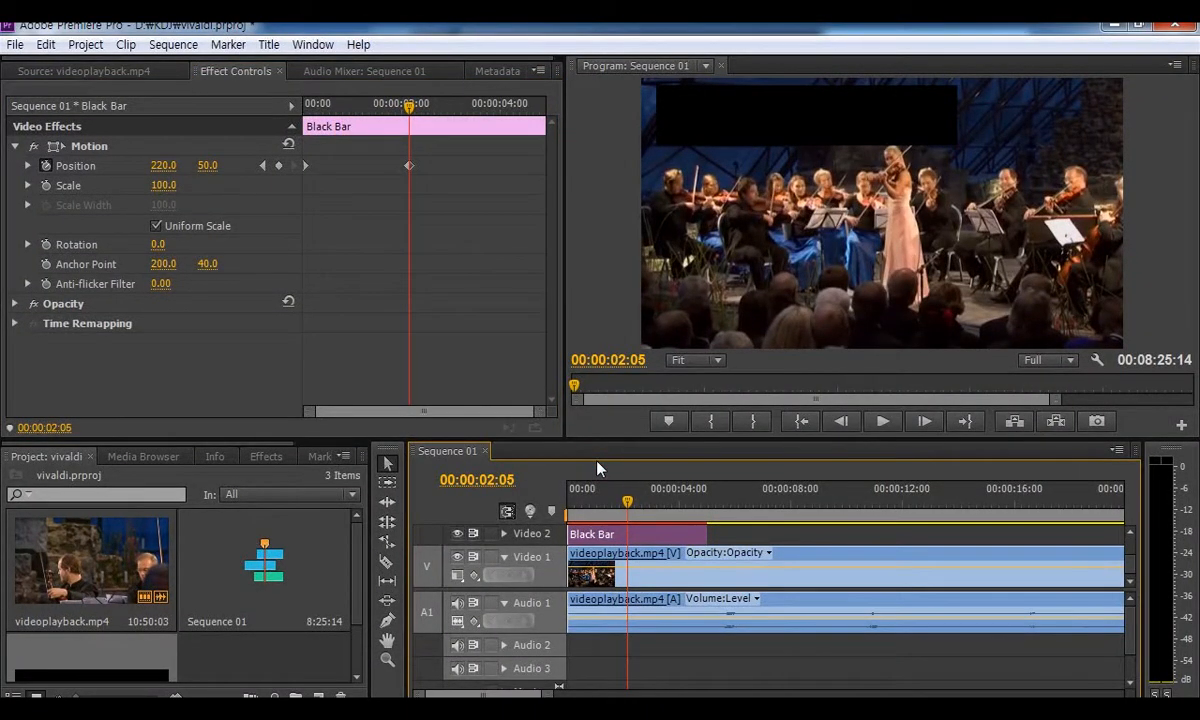
pyautogui.press('Home')
pyautogui.click(884, 421)
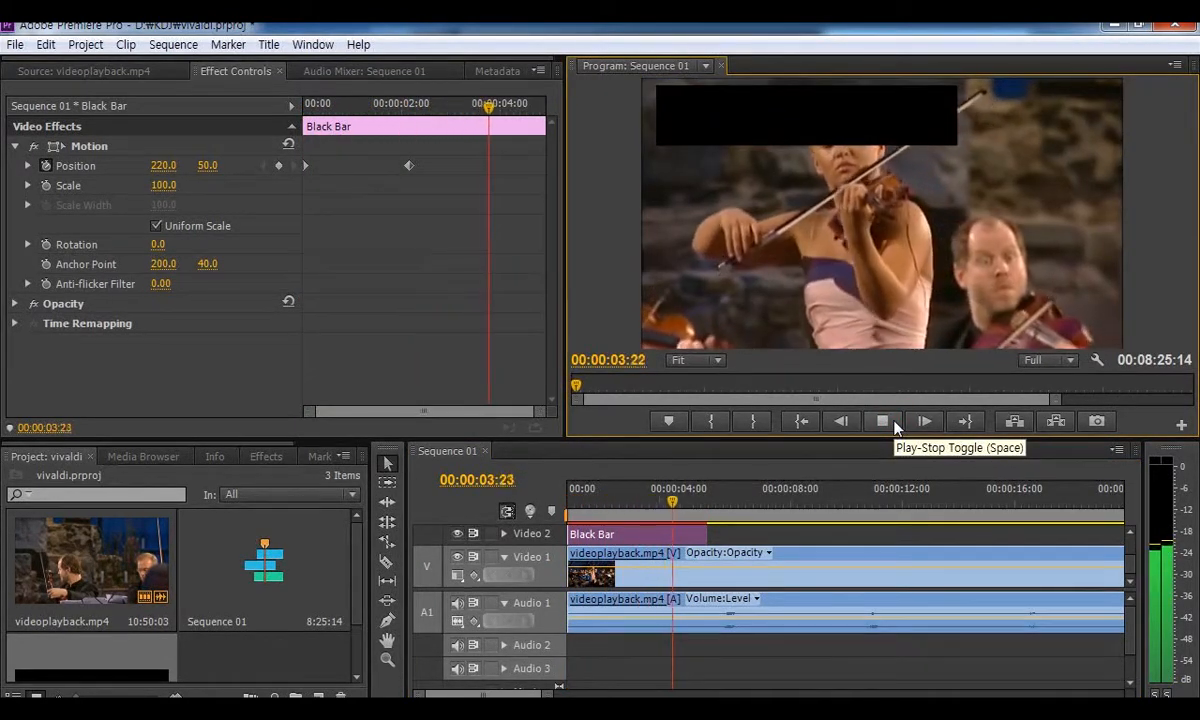
pyautogui.click(893, 424)
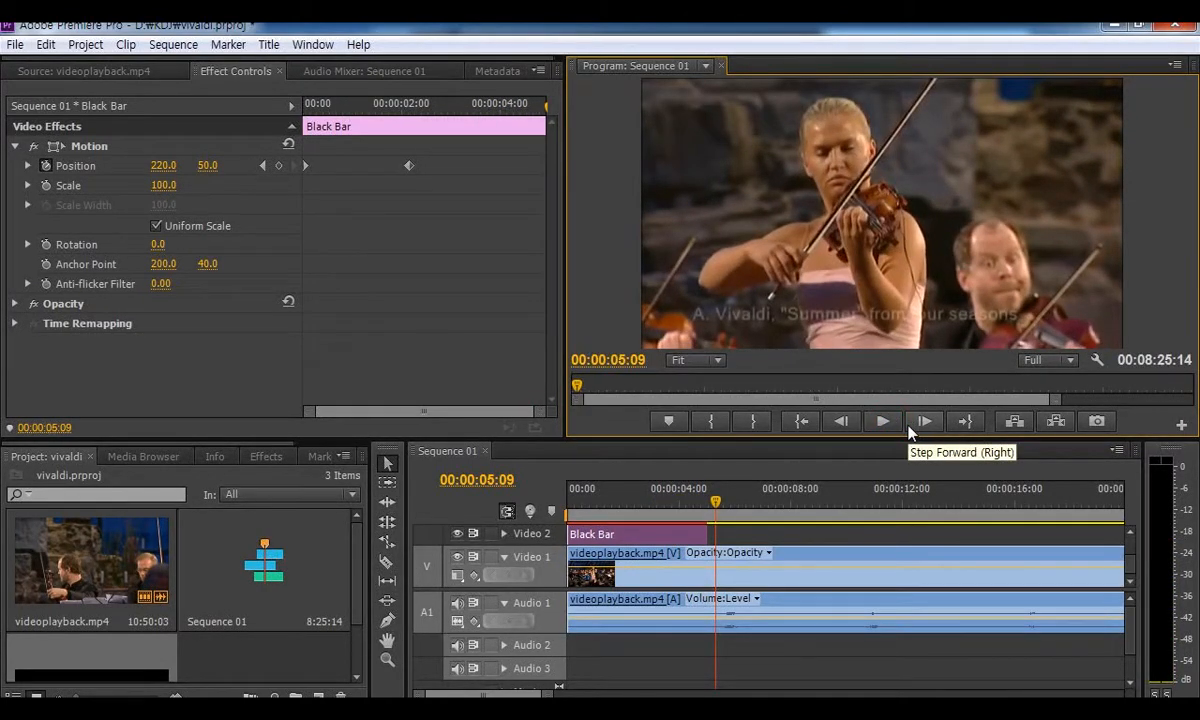
pyautogui.moveTo(716, 503); pyautogui.dragTo(501, 509)
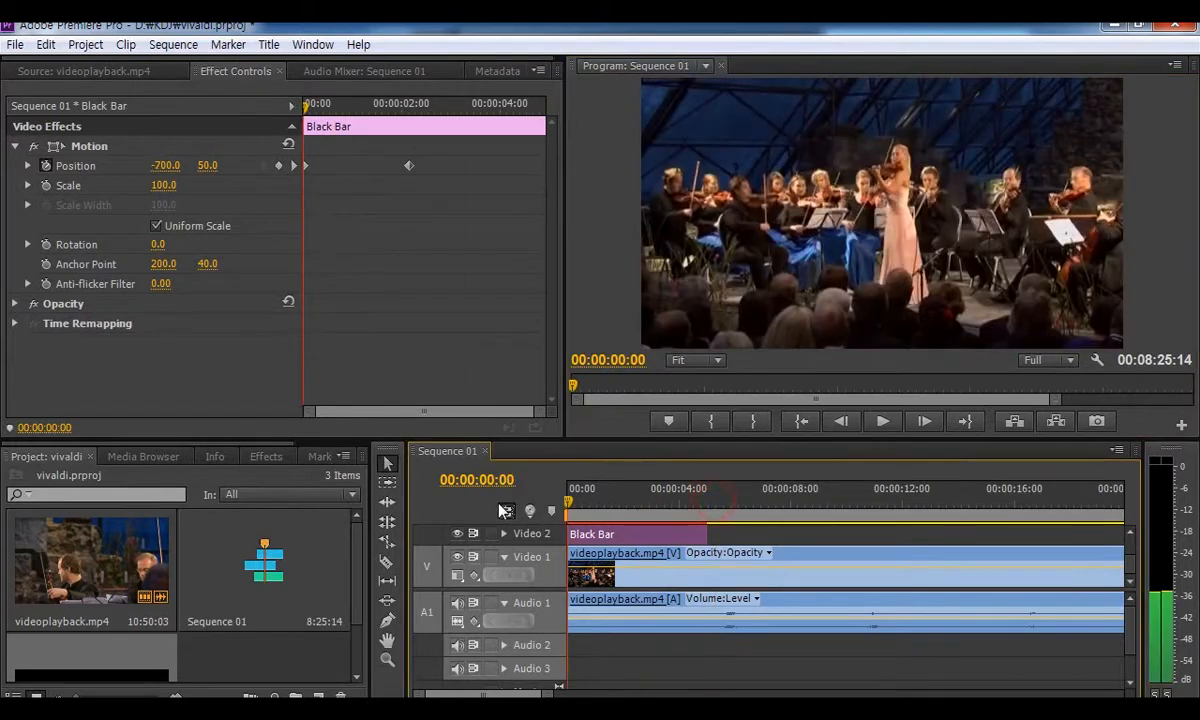
pyautogui.click(891, 424)
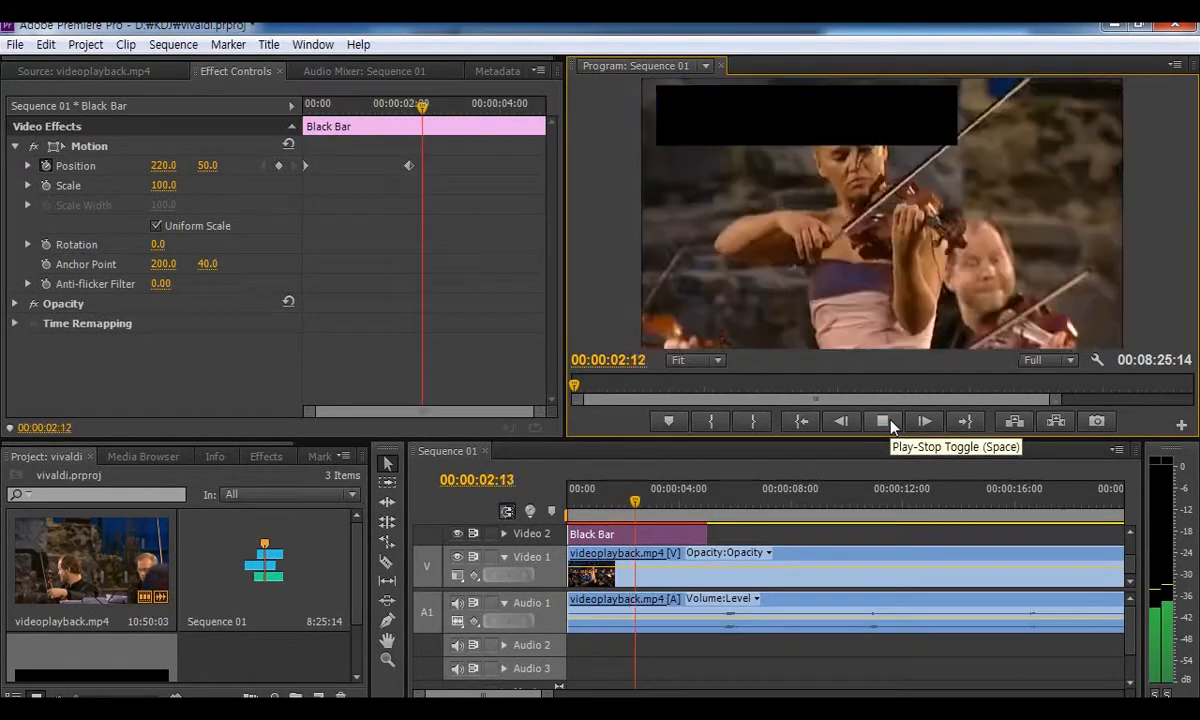
pyautogui.click(891, 424)
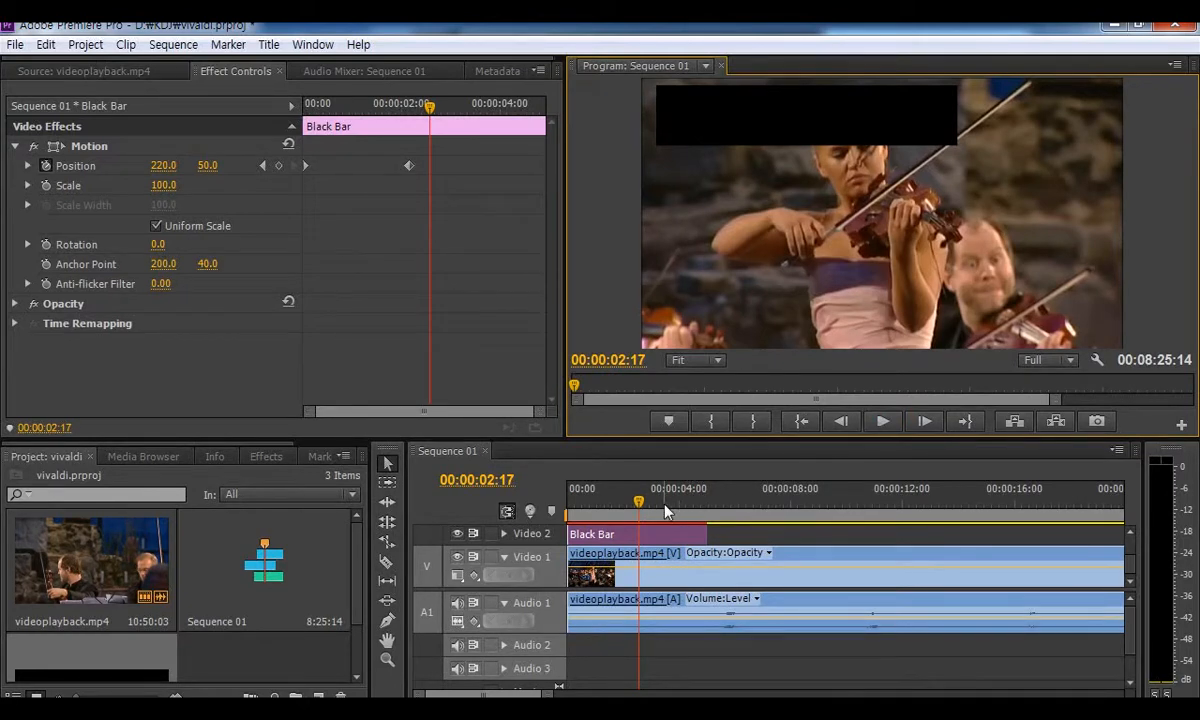
pyautogui.press('Home')
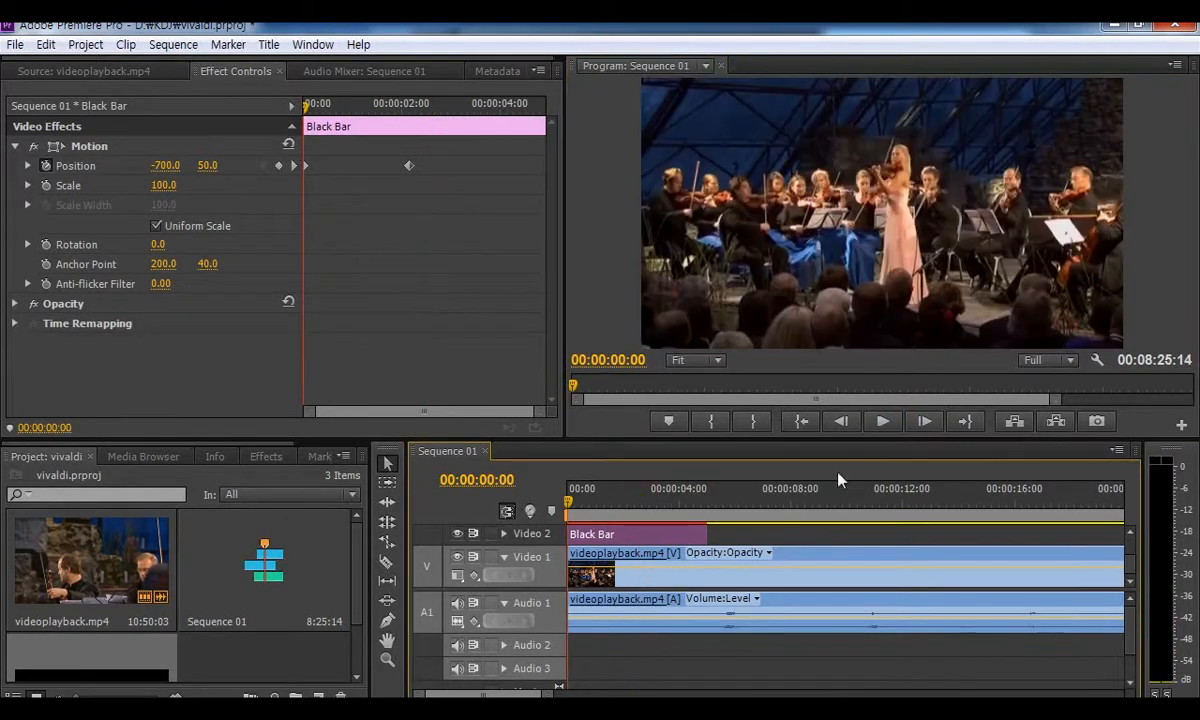
pyautogui.click(882, 421)
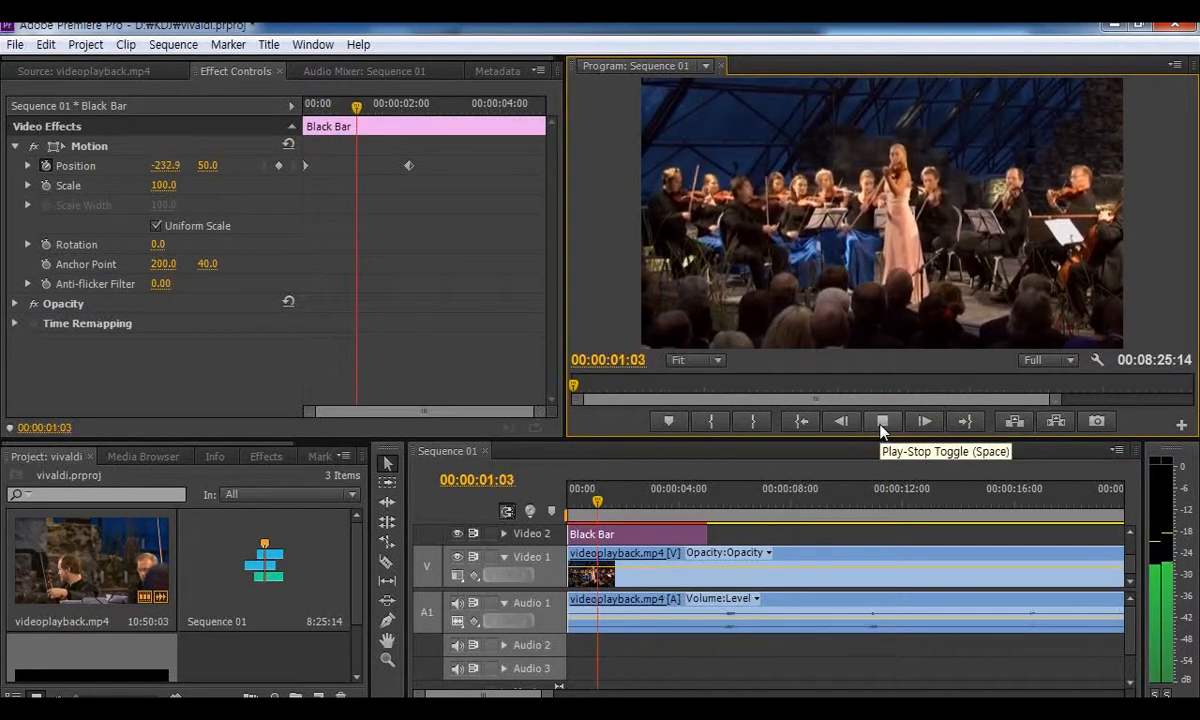
pyautogui.click(882, 421)
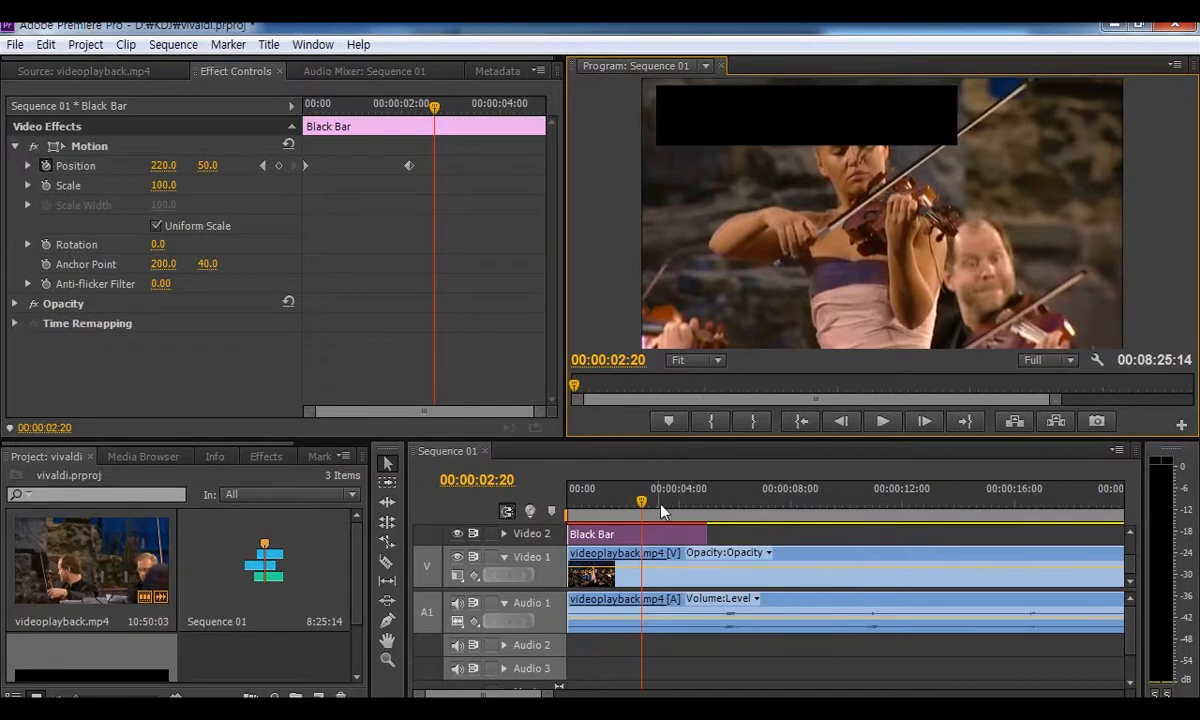
# - Review the frames just past the second keyframe and park the playhead at 00:00:02:17
pyautogui.moveTo(641, 505); pyautogui.dragTo(634, 508)
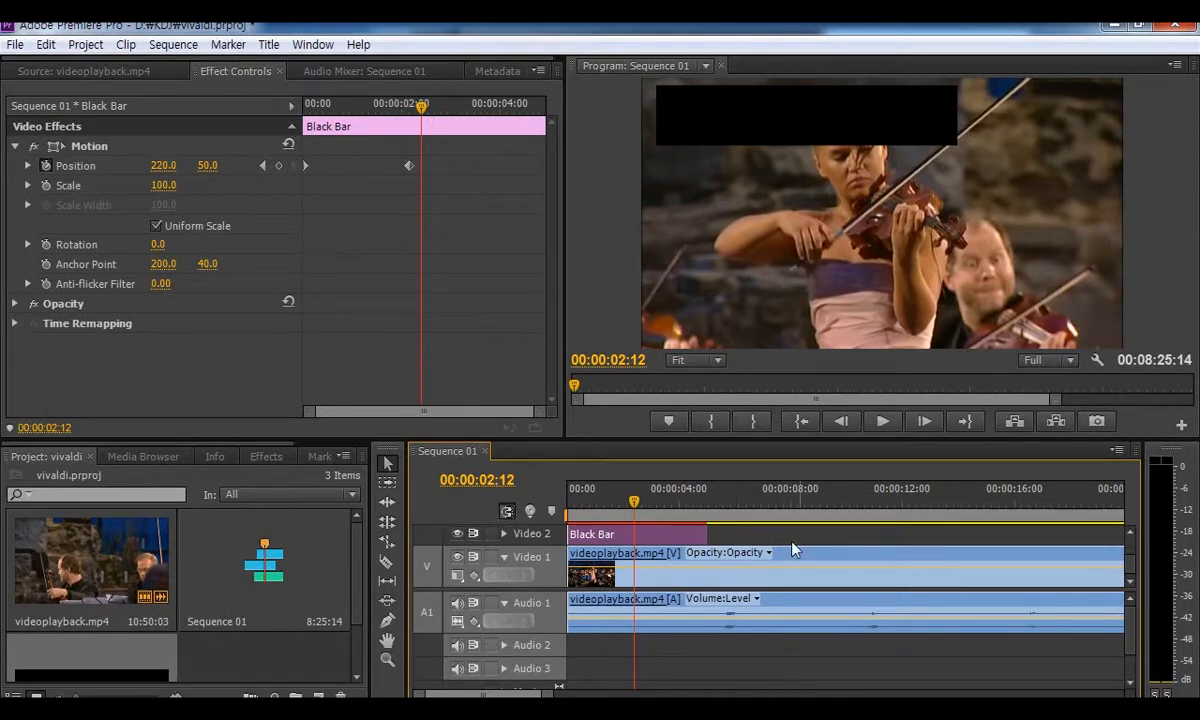
pyautogui.click(883, 421)
pyautogui.click(883, 421)
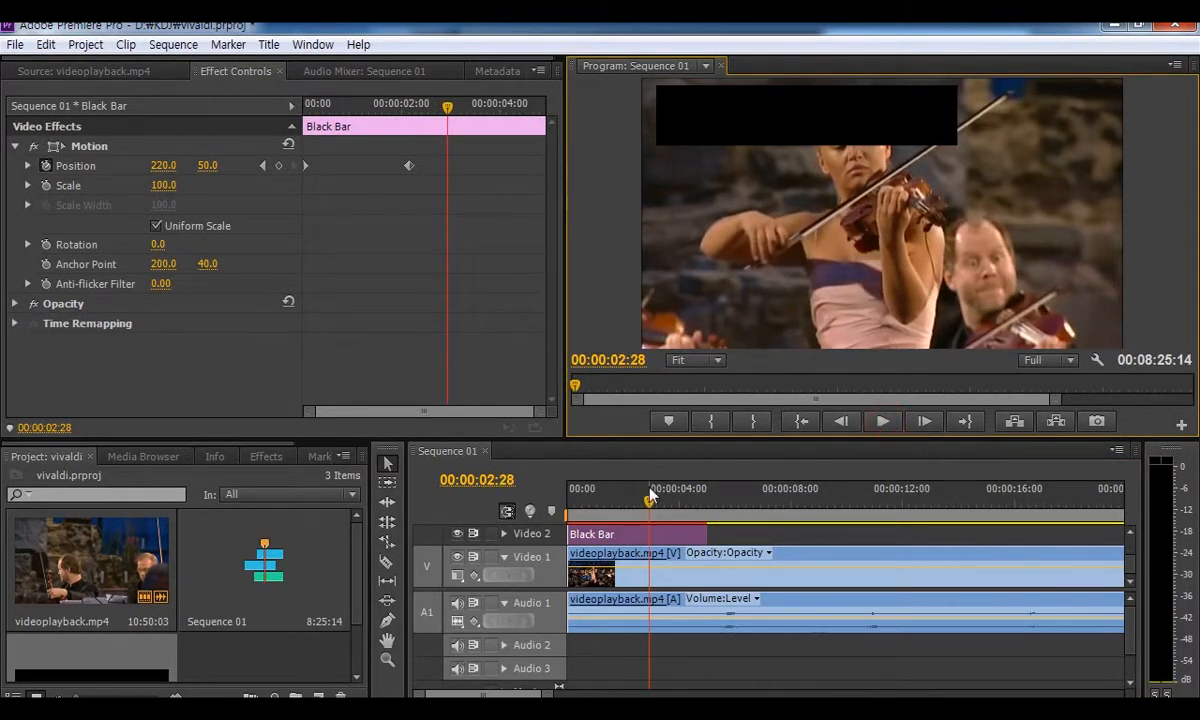
pyautogui.moveTo(648, 500); pyautogui.dragTo(648, 508)
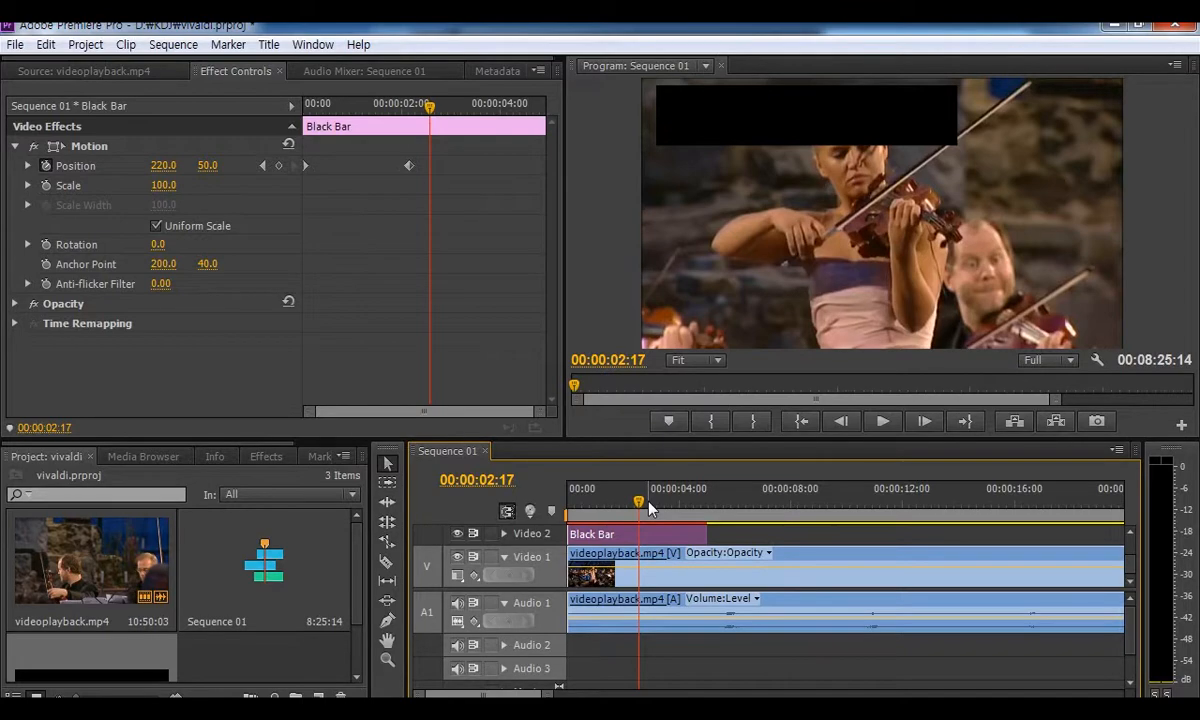
# - Create a new default still title named 제목 with the 640 by 360 video settings
pyautogui.click(268, 45)
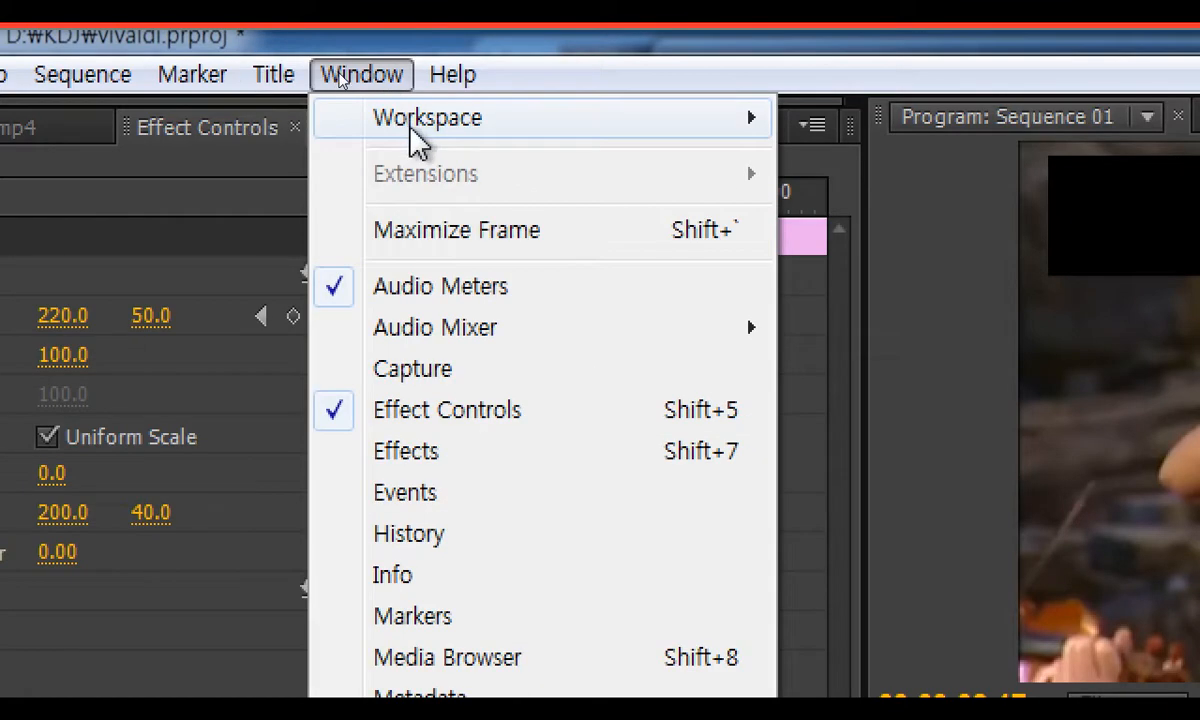
pyautogui.moveTo(335, 120)
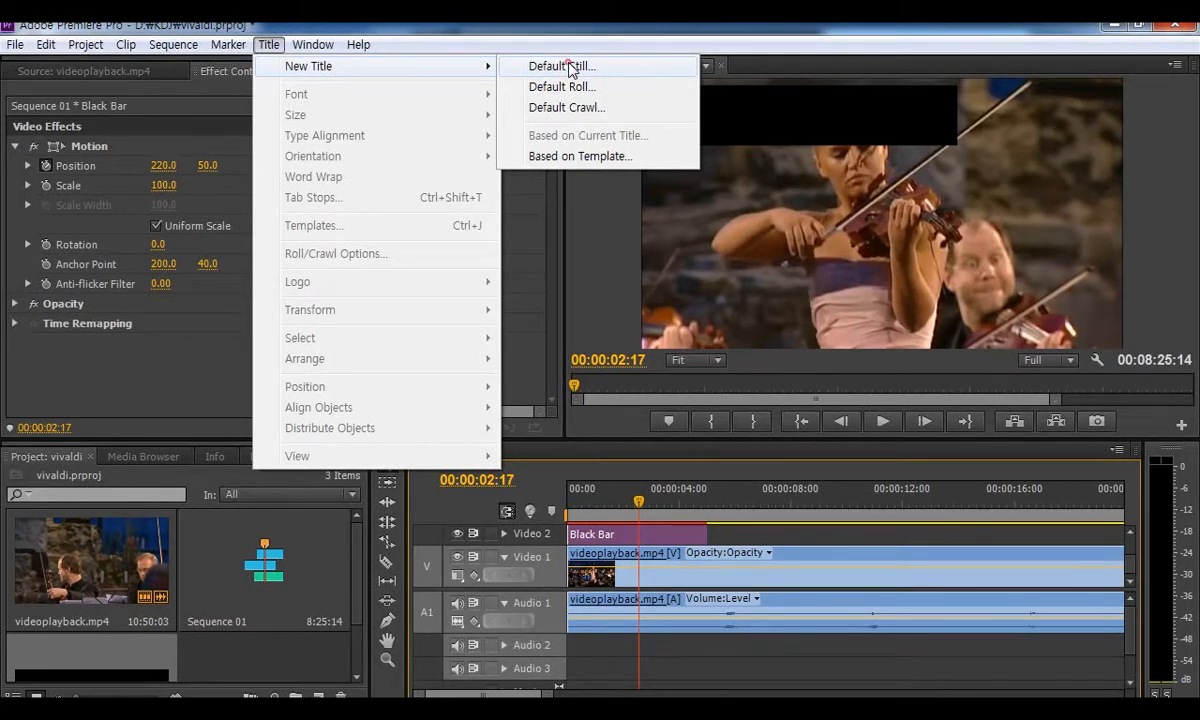
pyautogui.click(562, 66)
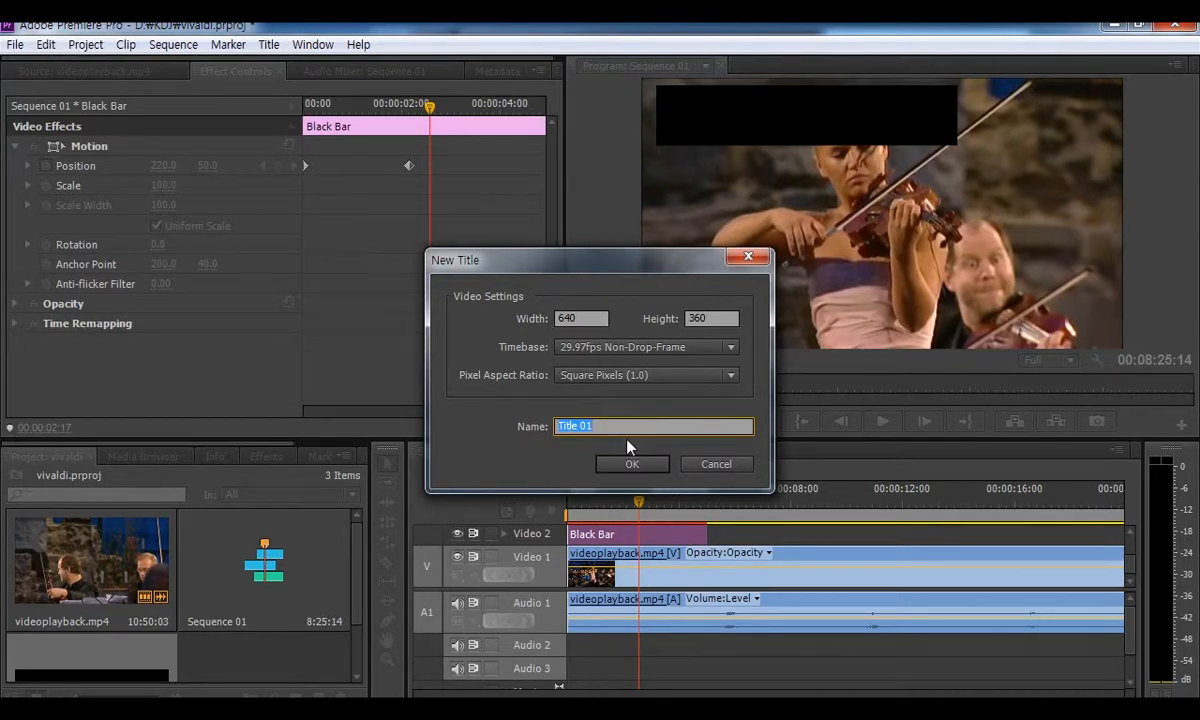
pyautogui.write('제목')
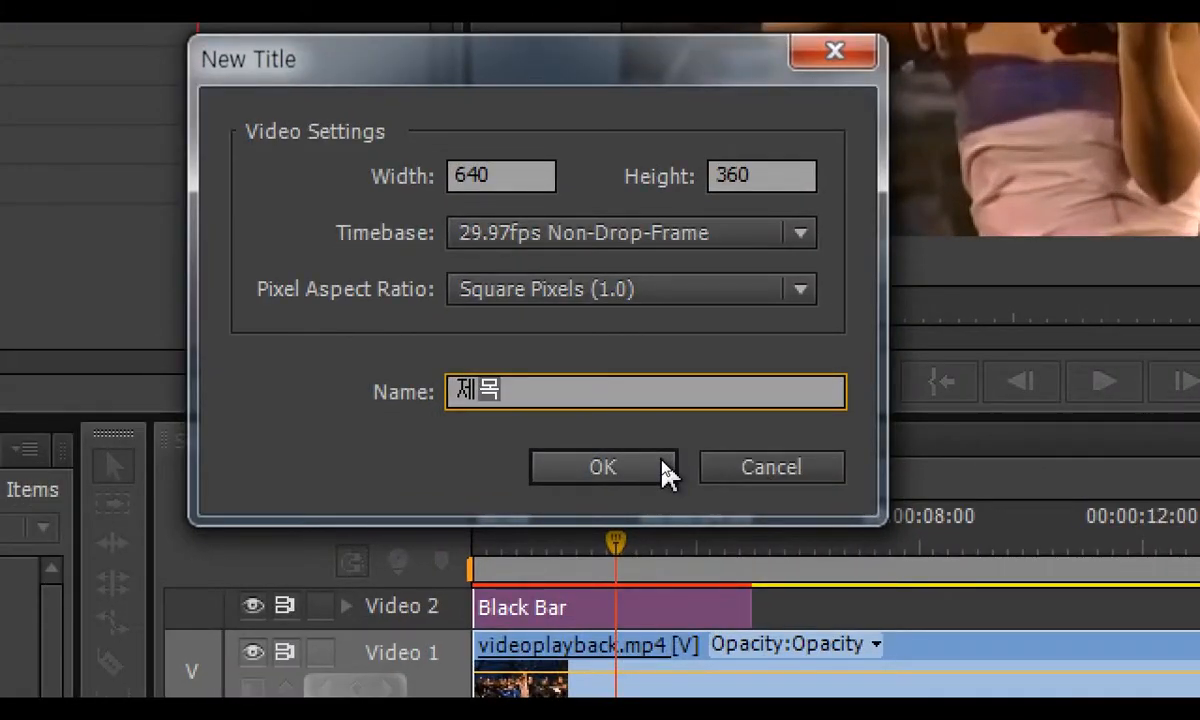
pyautogui.click(661, 461)
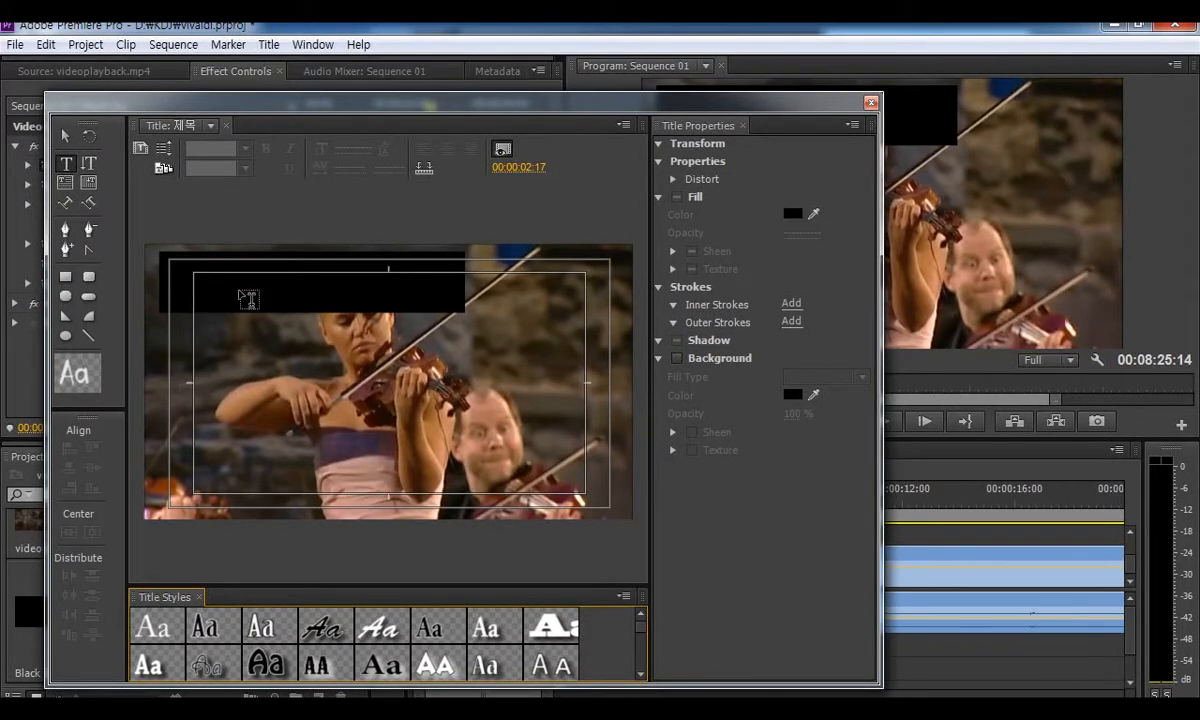
# - Add the horizontal text "vivaldi summer" to the title, starting over the black bar
pyautogui.click(65, 162)
pyautogui.click(205, 293)
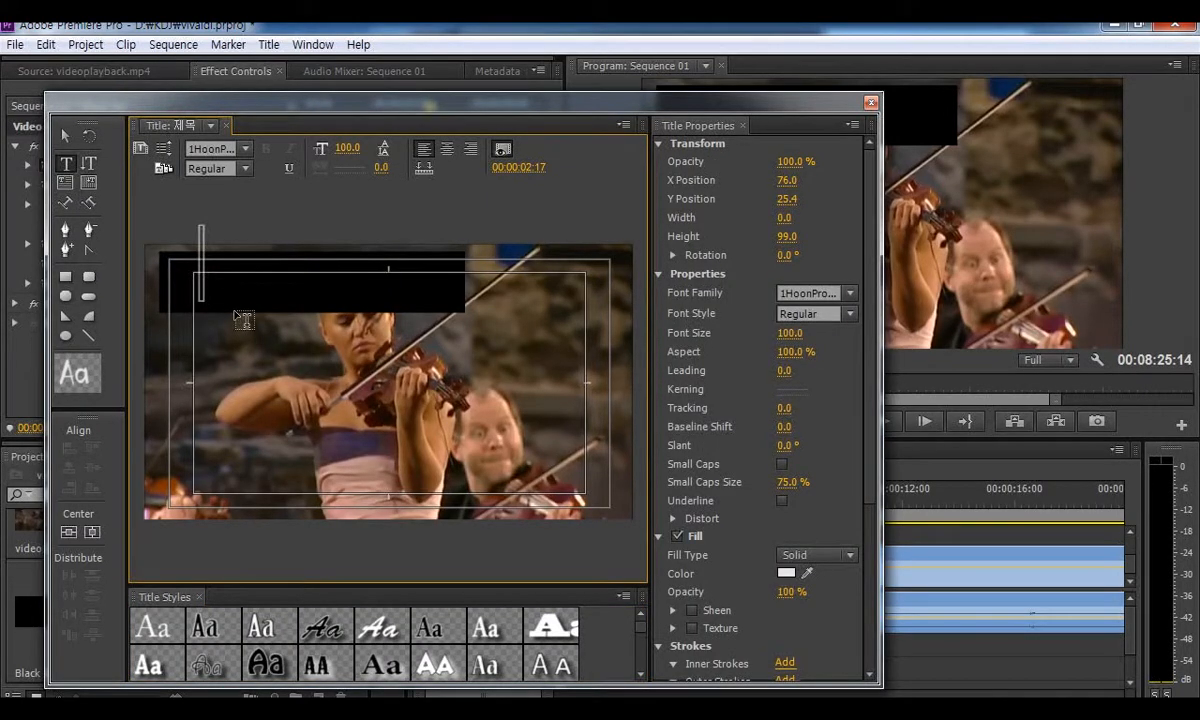
pyautogui.write('vivaldi')
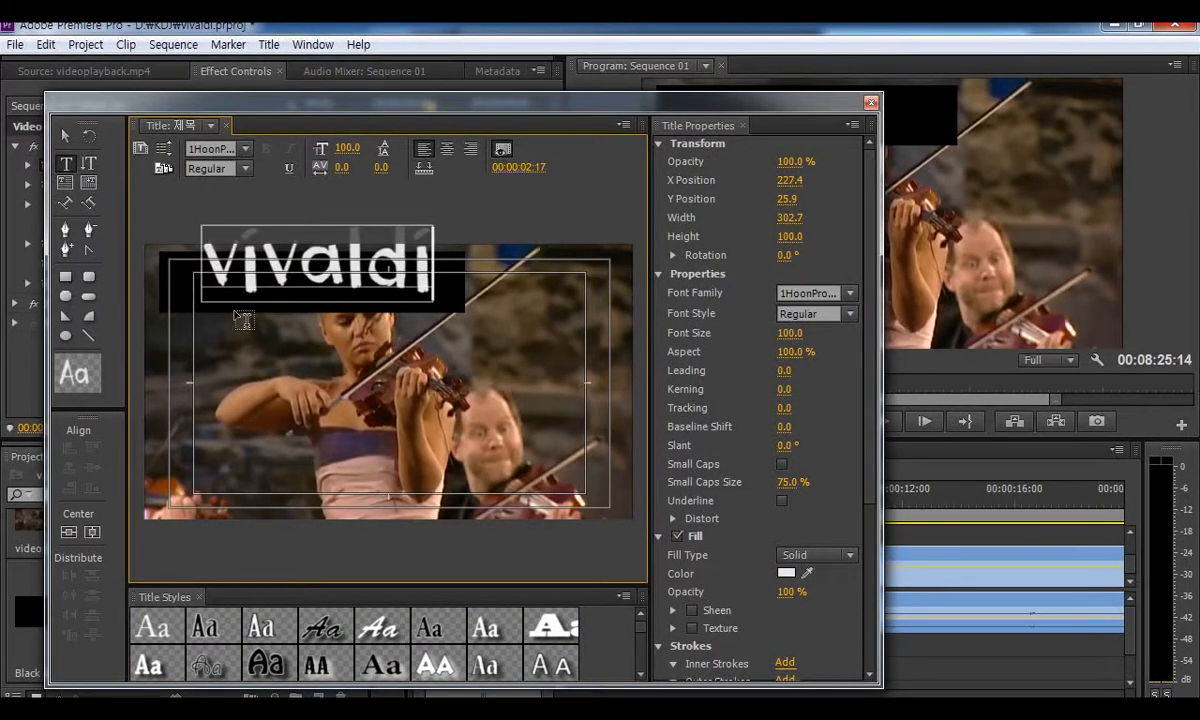
pyautogui.write(' Summ')
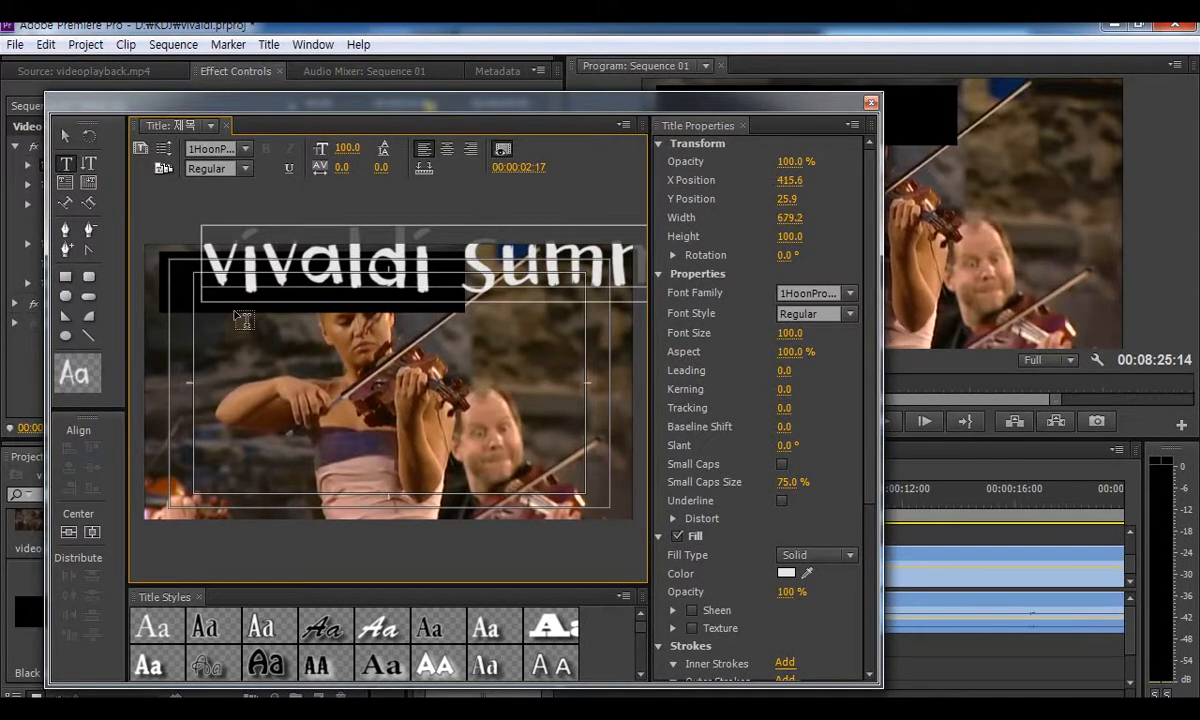
pyautogui.write('er')
# - Change the font family of the whole title text to Times New Roman
pyautogui.hotkey('ctrl', 'a')
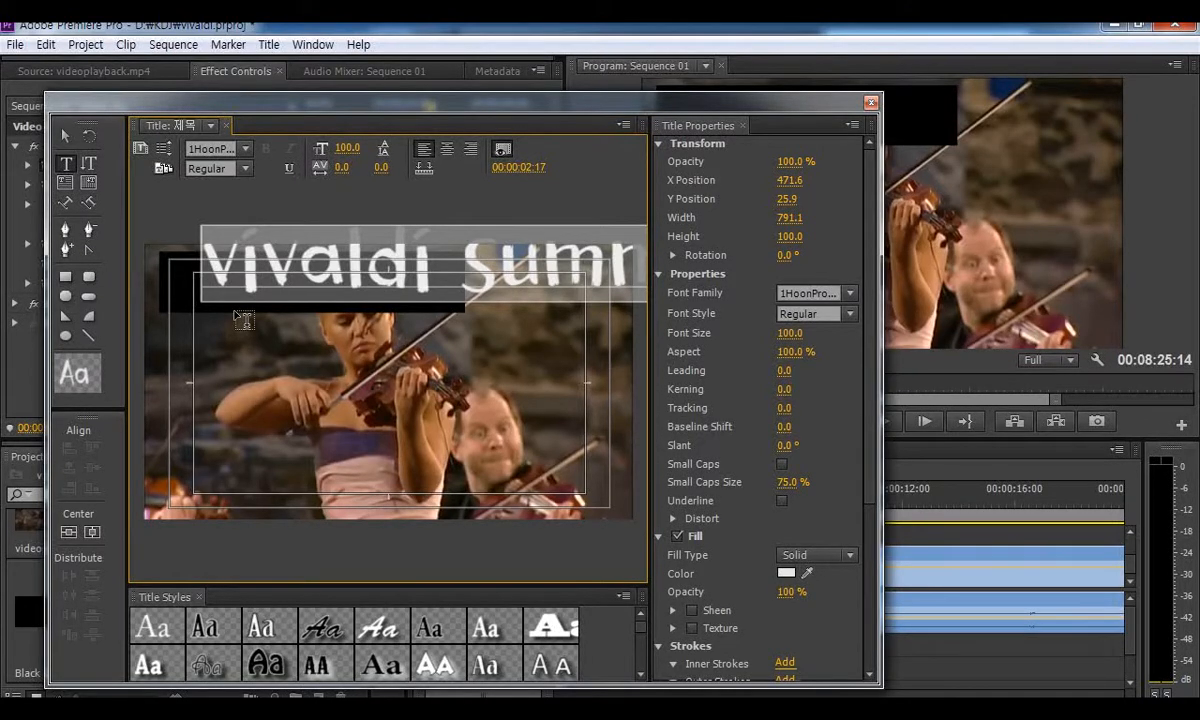
pyautogui.click(815, 293)
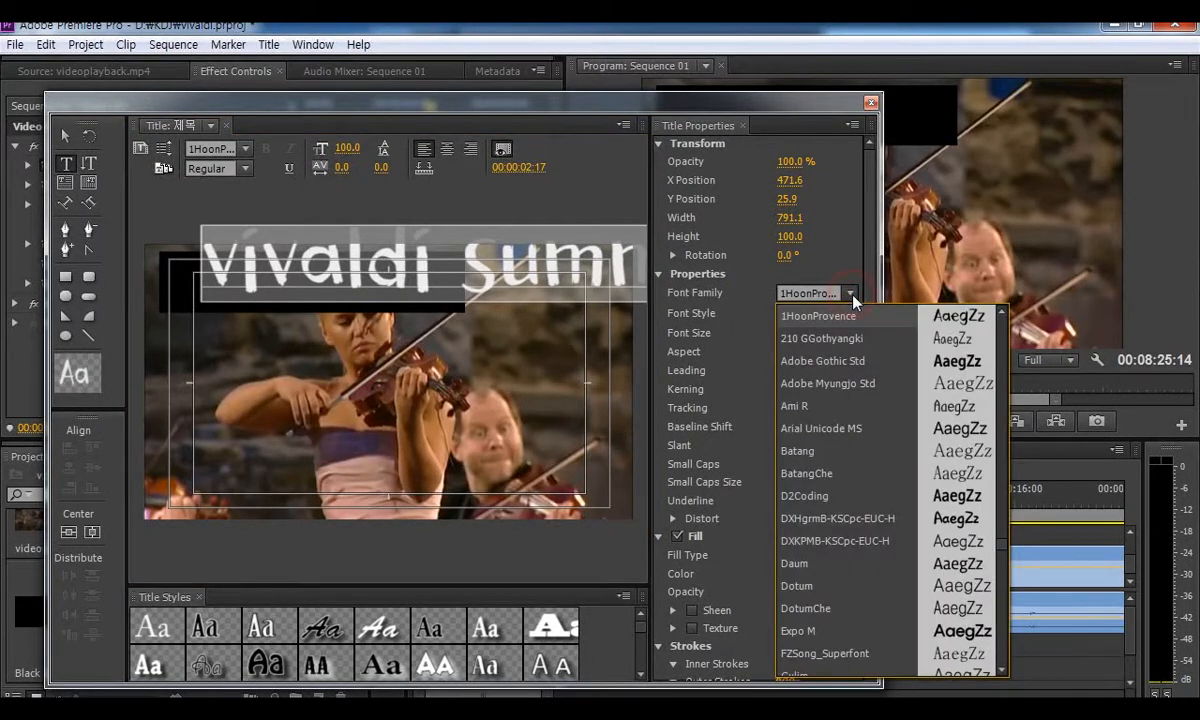
pyautogui.scroll(-2, 866, 497)
pyautogui.scroll(-15, 866, 497)
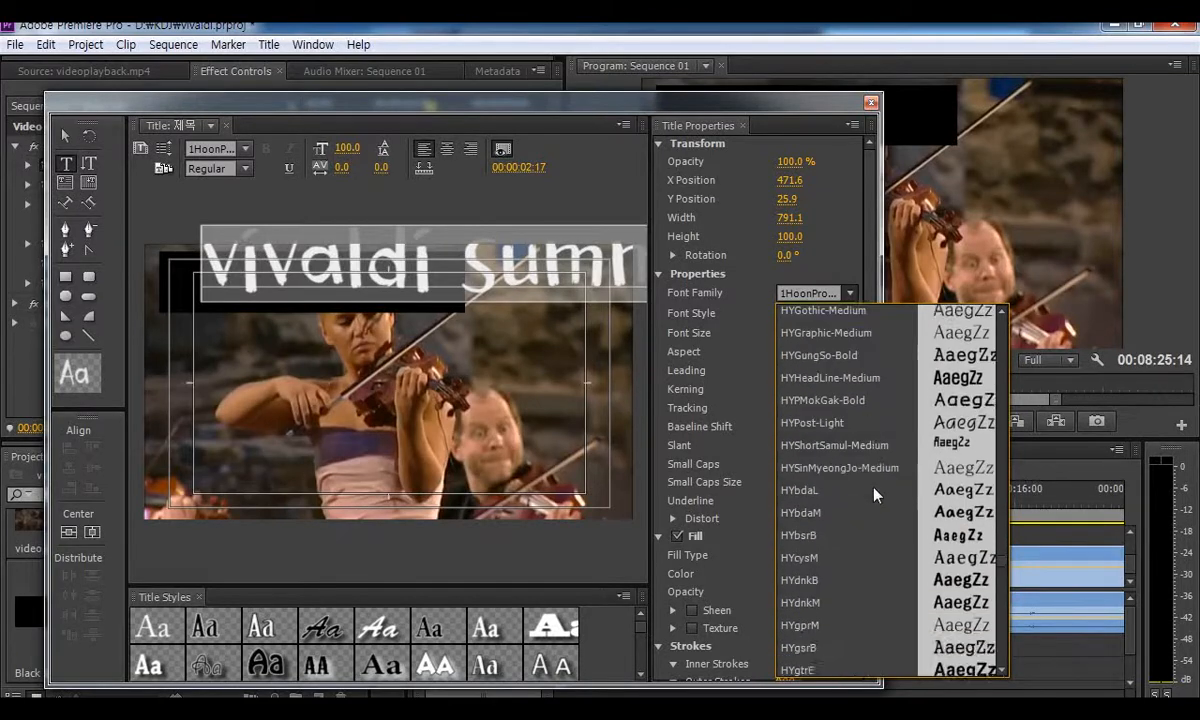
pyautogui.scroll(-20, 882, 494)
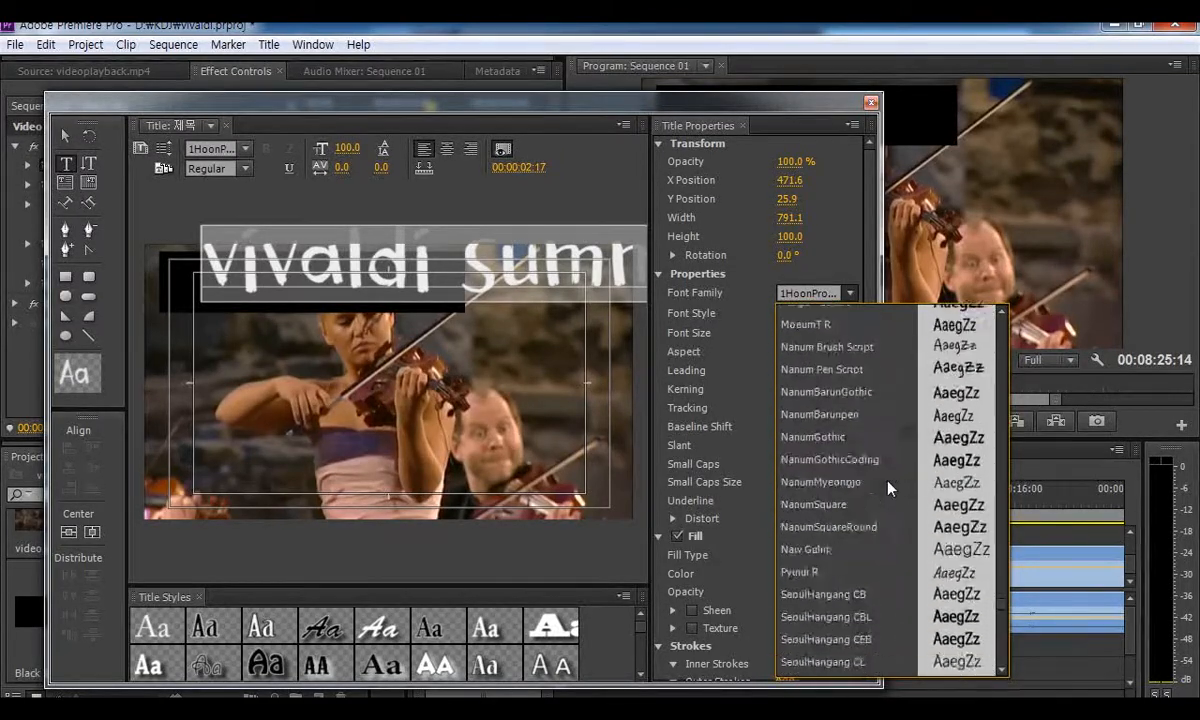
pyautogui.scroll(-15, 885, 485)
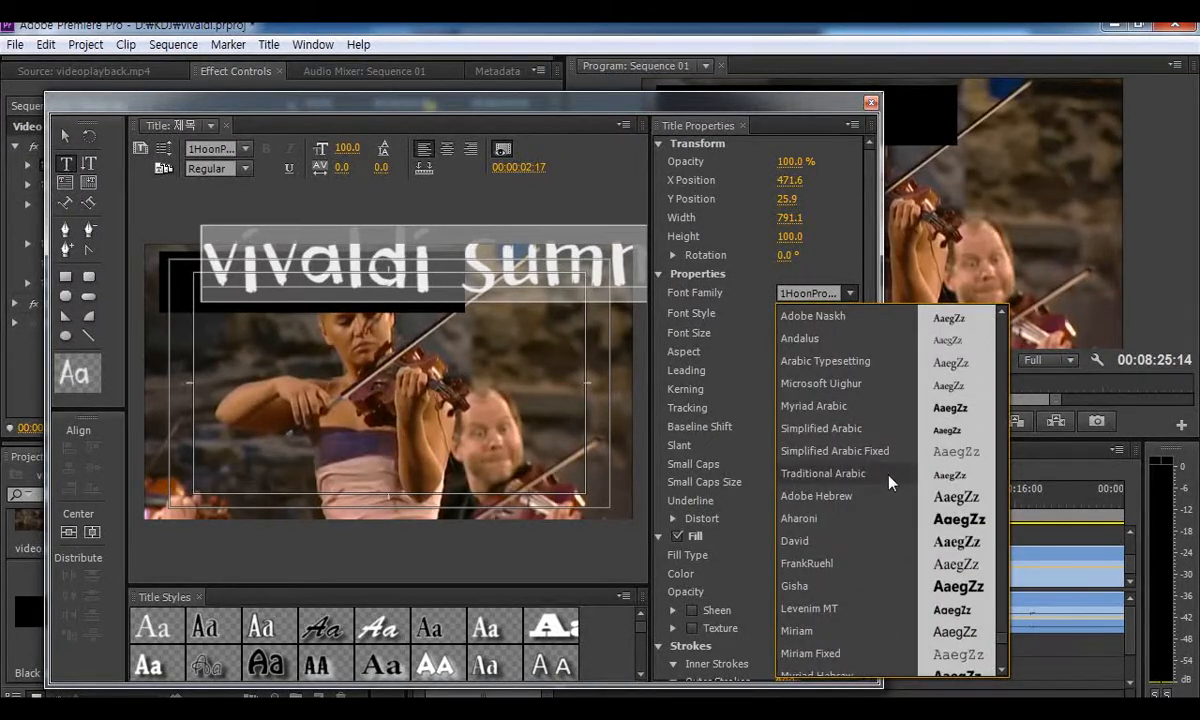
pyautogui.scroll(-2, 897, 480)
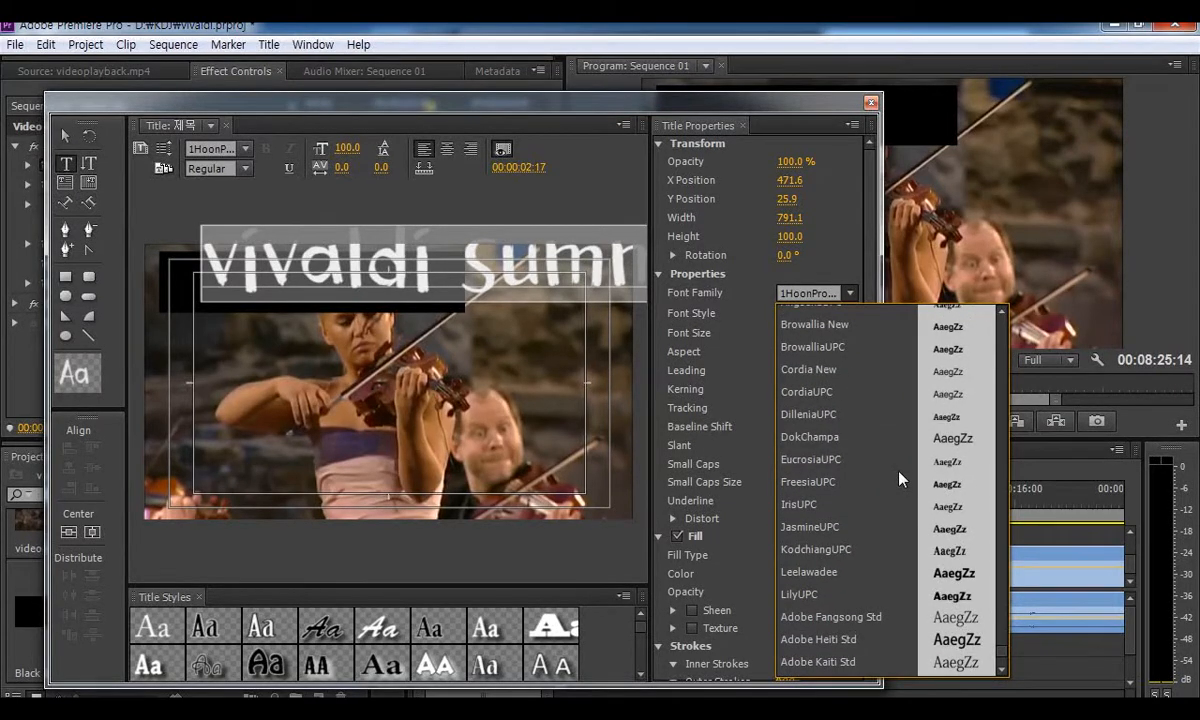
pyautogui.scroll(3, 903, 478)
pyautogui.scroll(-5, 905, 470)
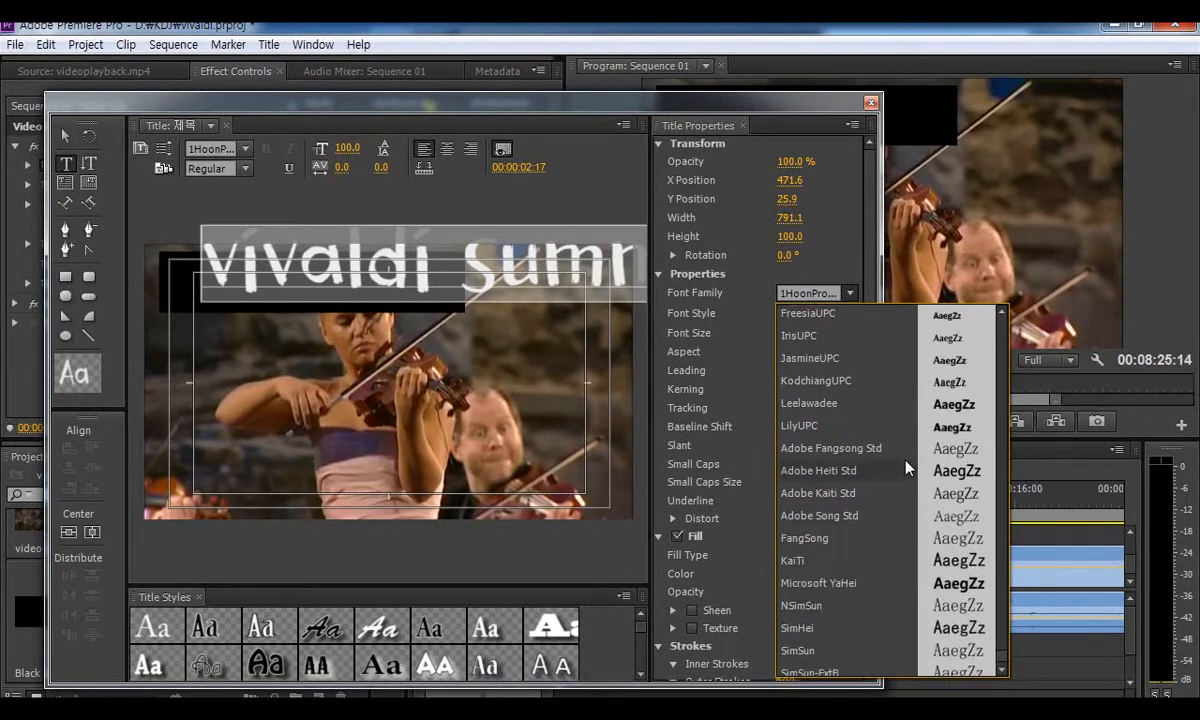
pyautogui.scroll(12, 905, 466)
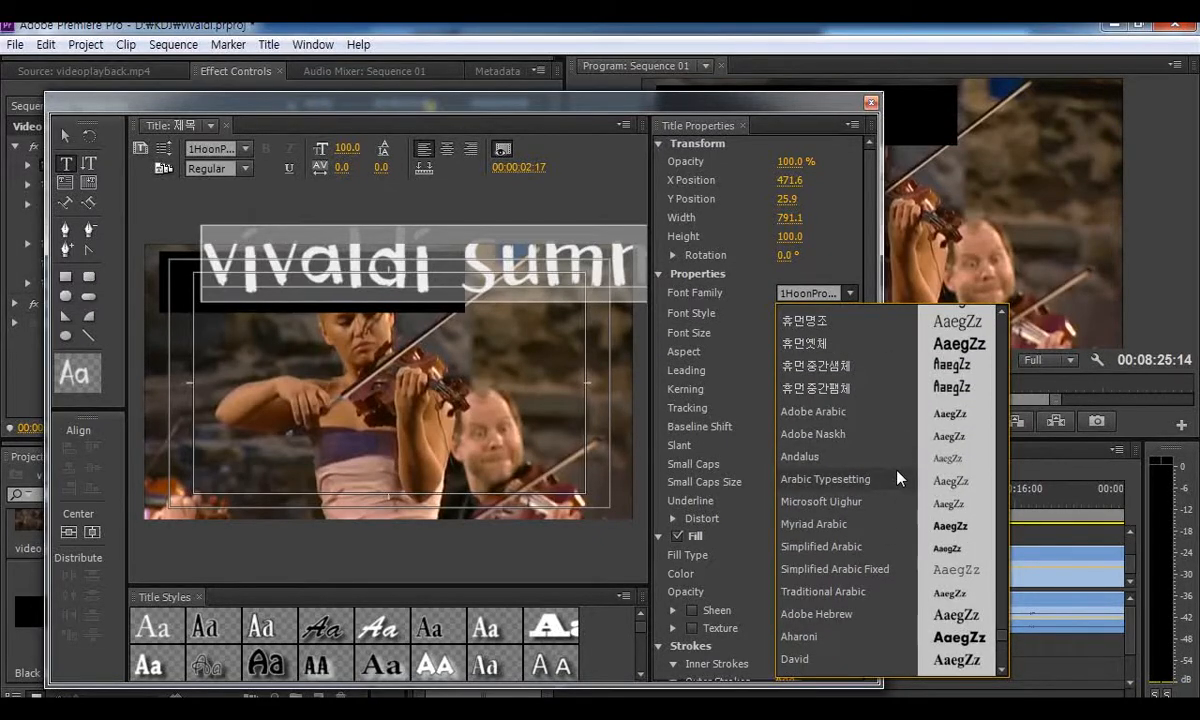
pyautogui.scroll(6, 898, 453)
pyautogui.scroll(10, 900, 466)
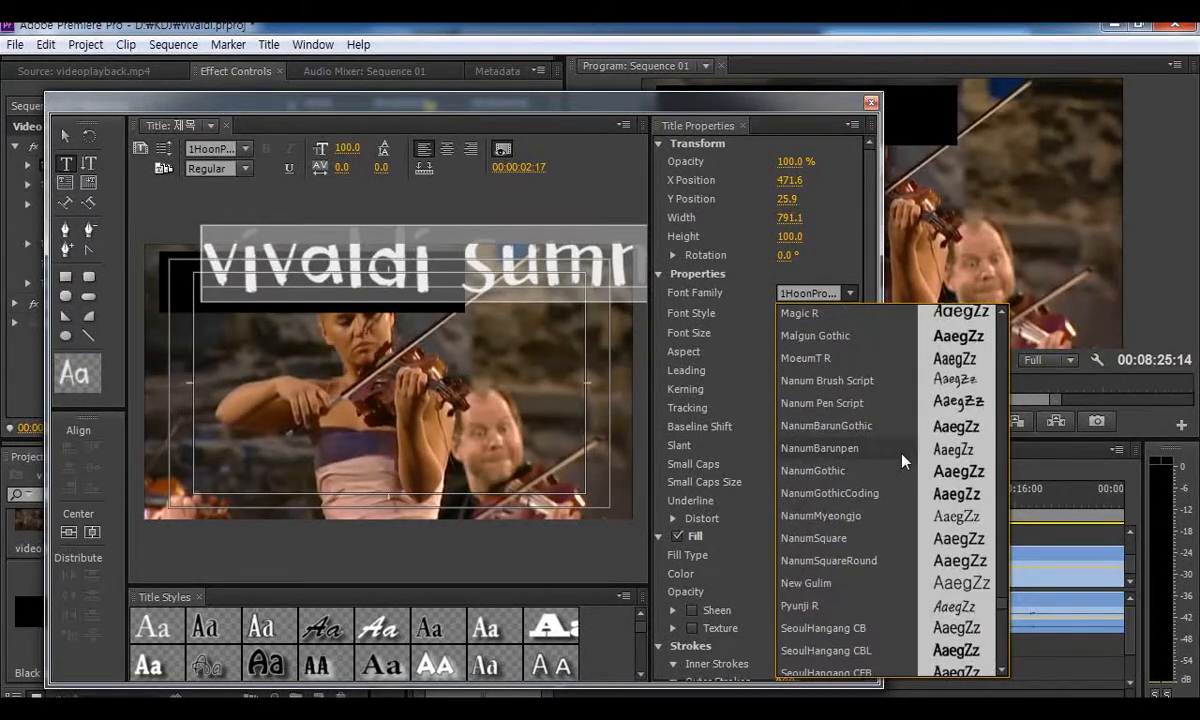
pyautogui.scroll(10, 883, 453)
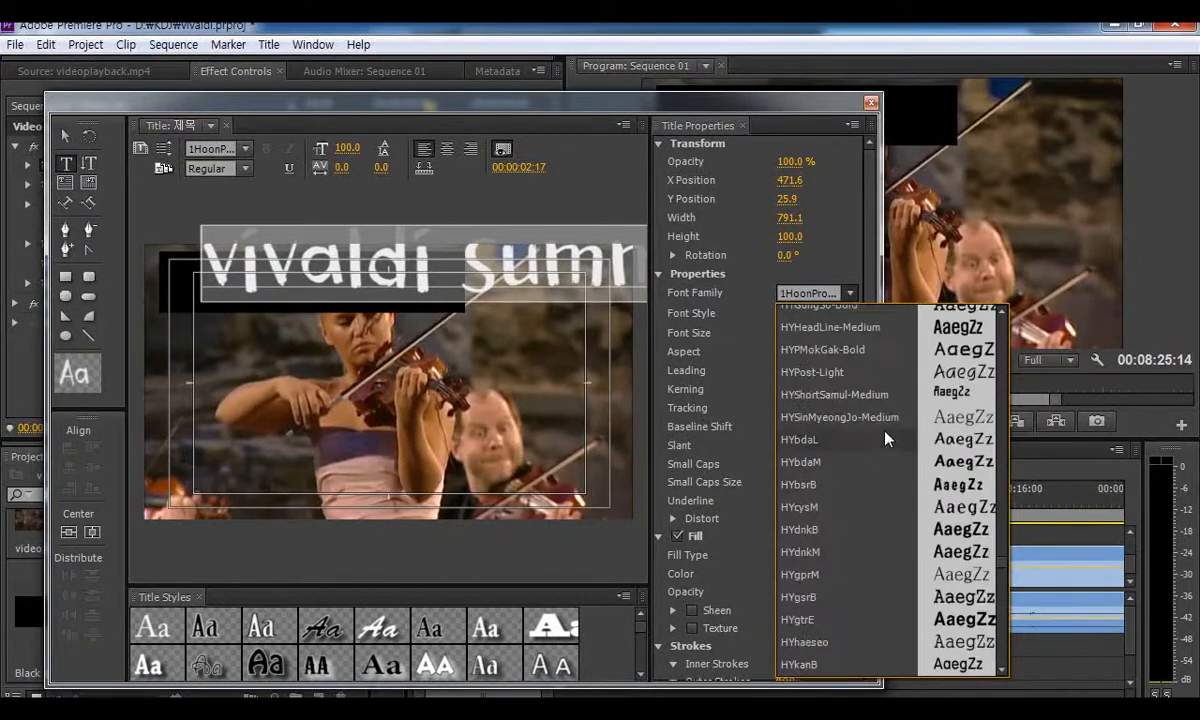
pyautogui.scroll(-15, 884, 437)
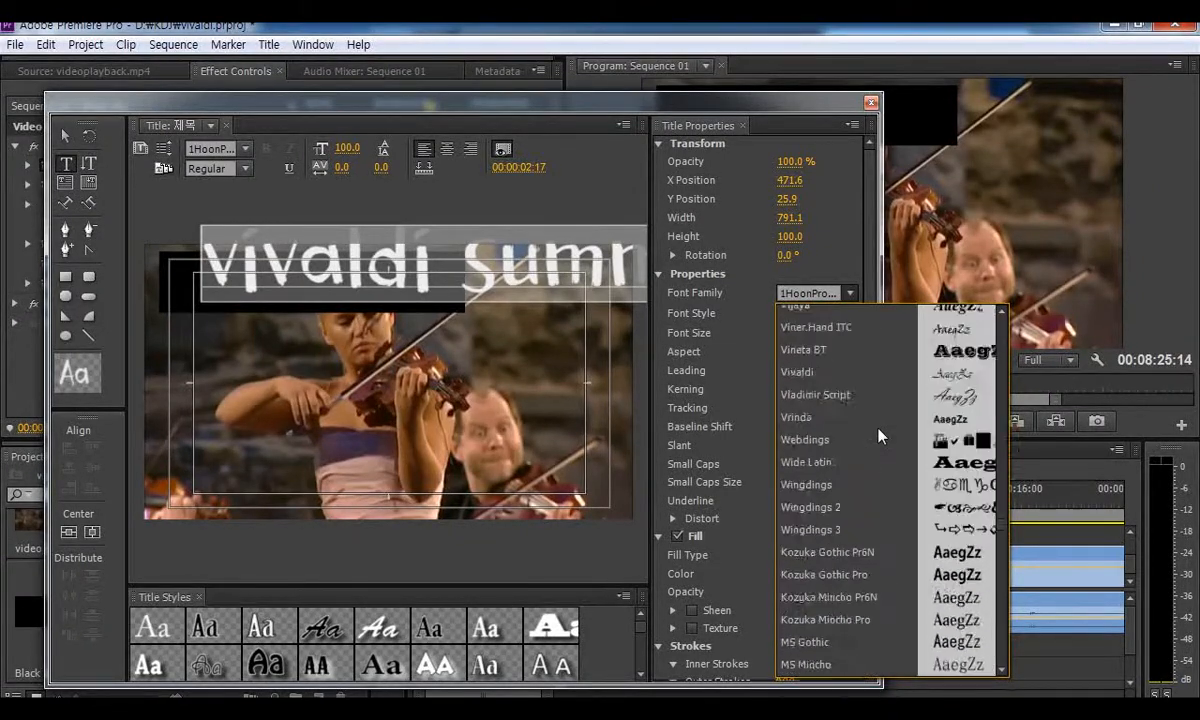
pyautogui.scroll(3, 844, 458)
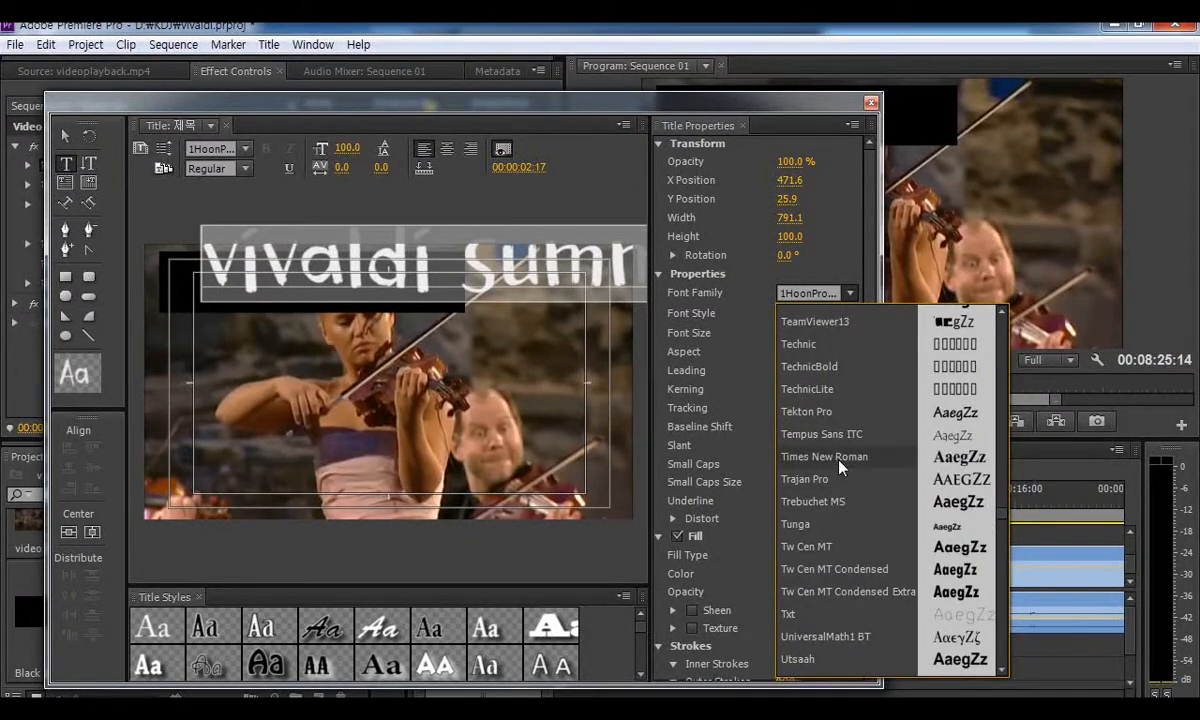
pyautogui.click(839, 461)
# - Set the title text's font size to 42 and move it onto the black bar, at about X 228, Y 56
pyautogui.moveTo(789, 333); pyautogui.dragTo(732, 333)
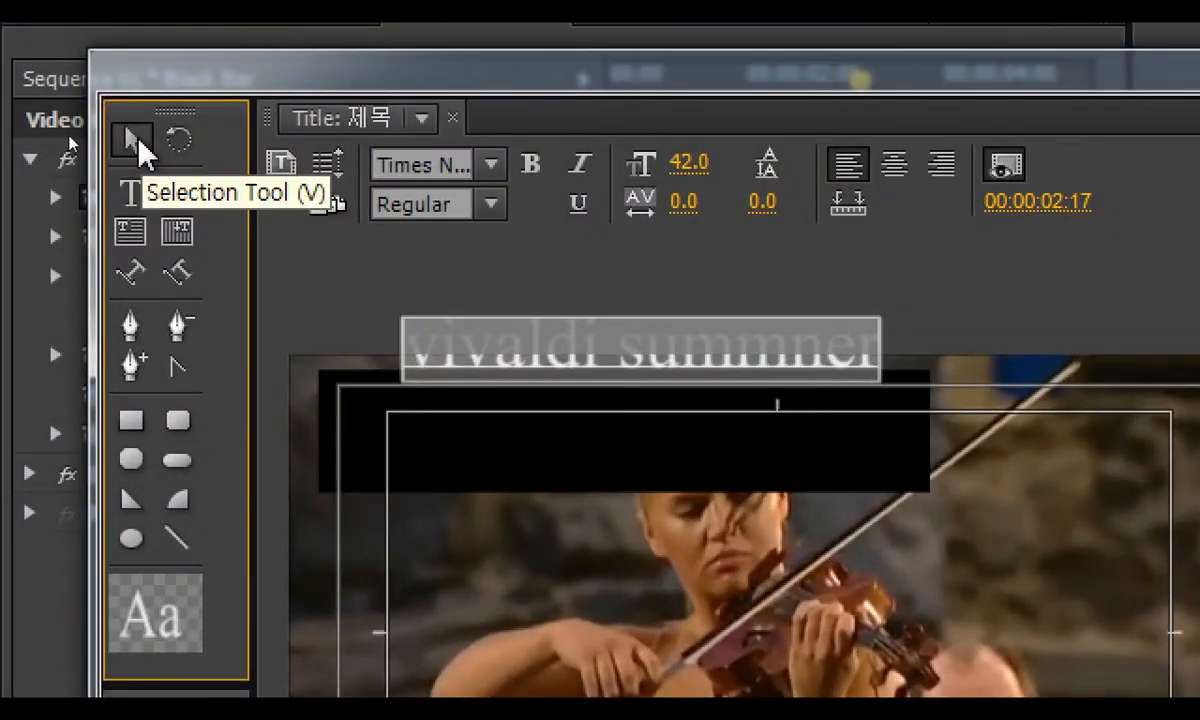
pyautogui.click(62, 135)
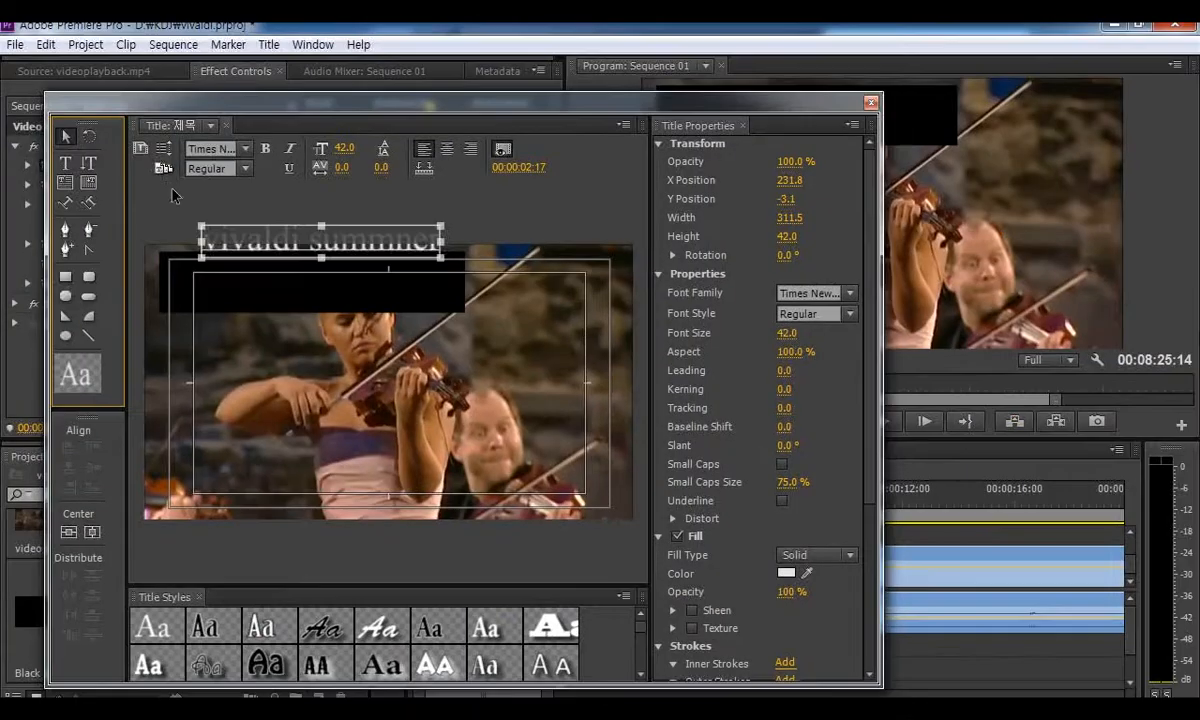
pyautogui.moveTo(233, 252); pyautogui.dragTo(233, 296)
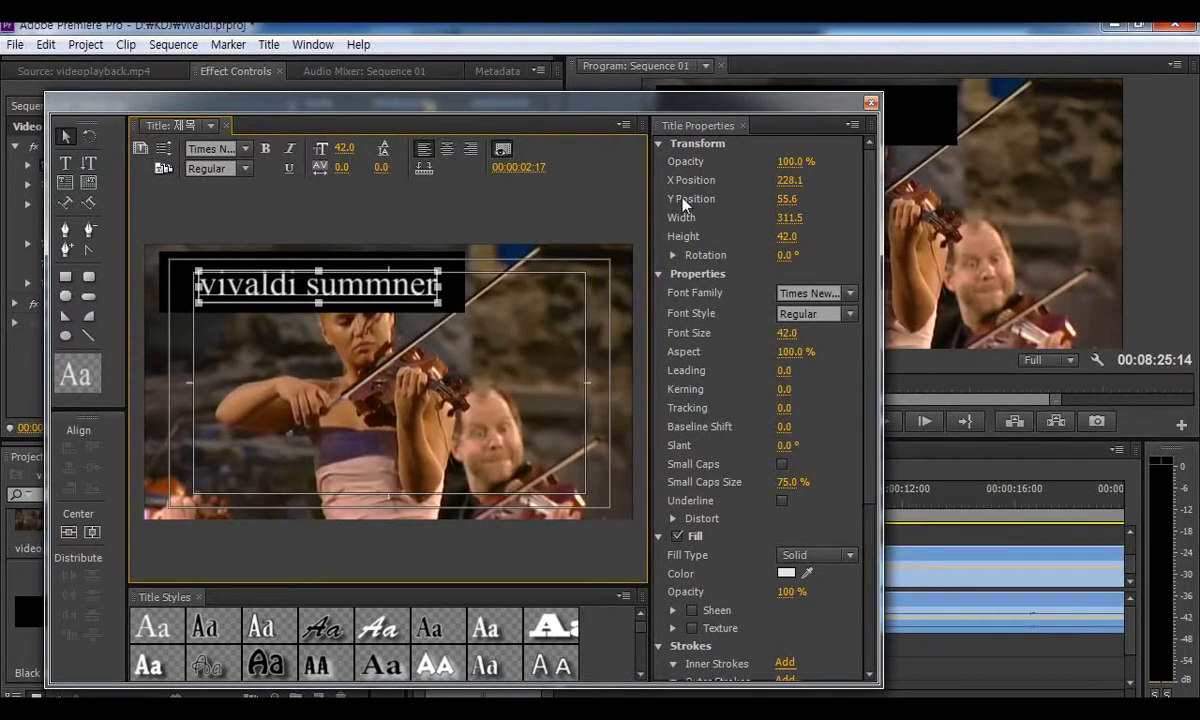
# - Close the title editor and place the 제목 title on Video 3, starting at 00:00:02:17
pyautogui.moveTo(585, 124); pyautogui.dragTo(595, 110)
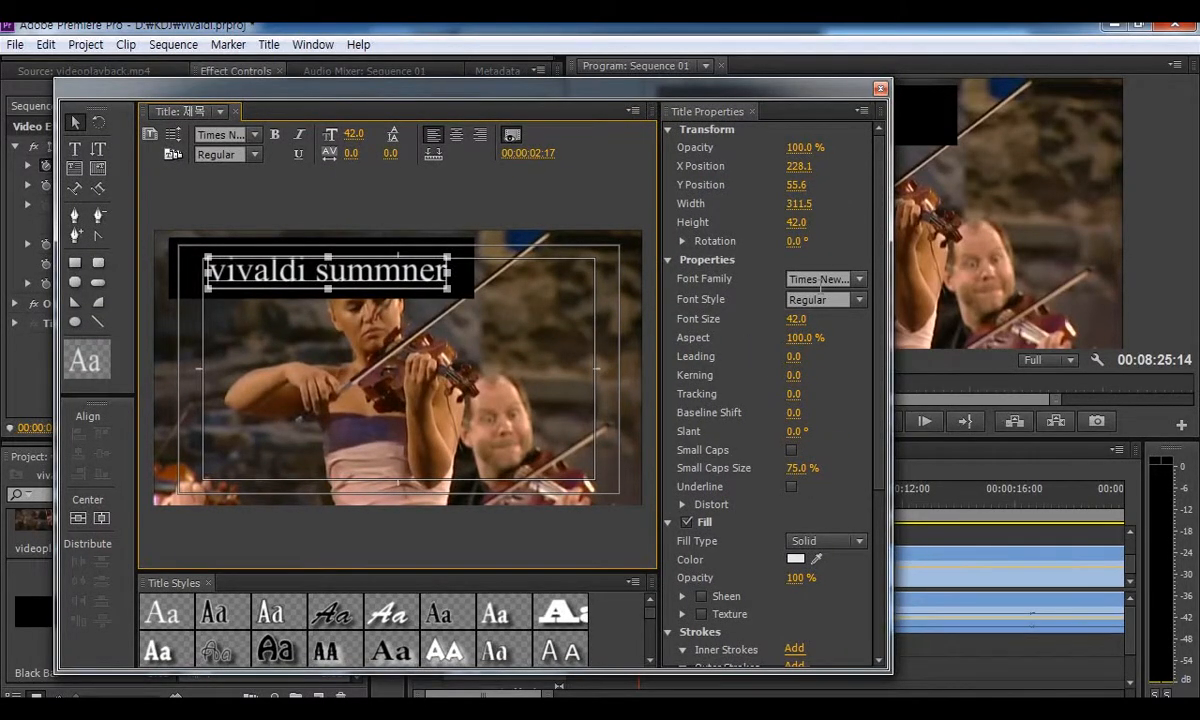
pyautogui.click(880, 89)
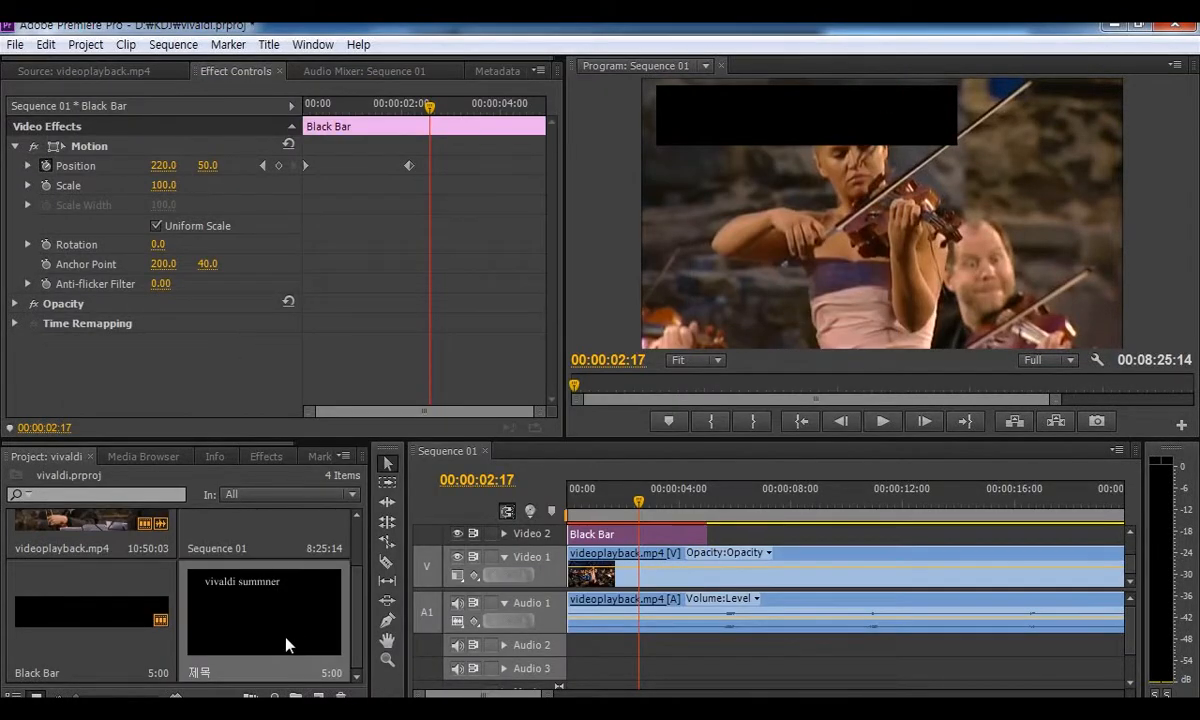
pyautogui.moveTo(302, 437); pyautogui.dragTo(302, 308)
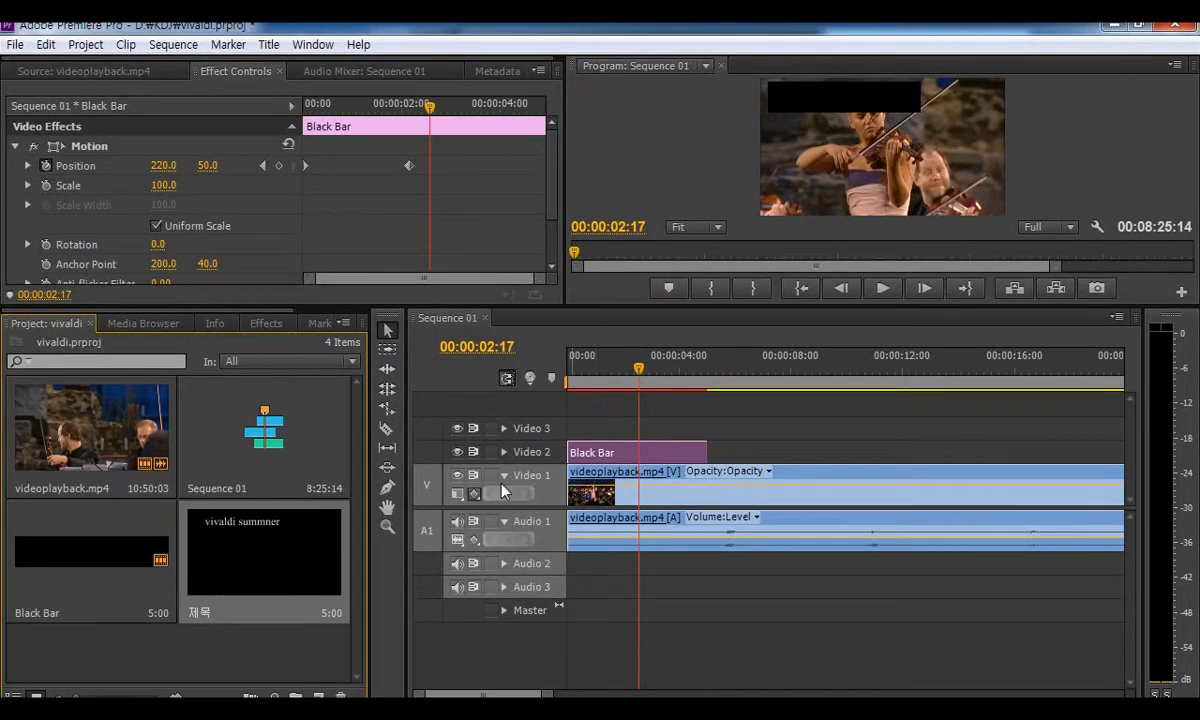
pyautogui.moveTo(288, 544); pyautogui.dragTo(645, 425)
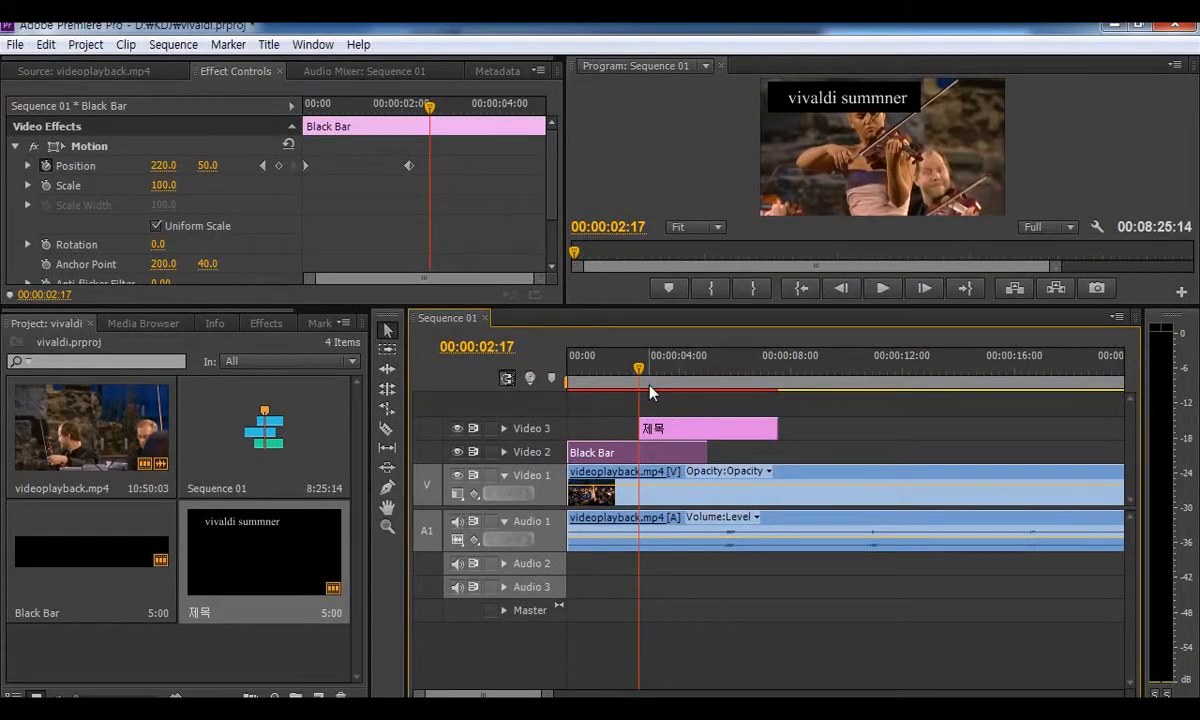
# - Play the sequence from its start through the end of the title clip to check the bar and title timing
pyautogui.moveTo(640, 371); pyautogui.dragTo(564, 369)
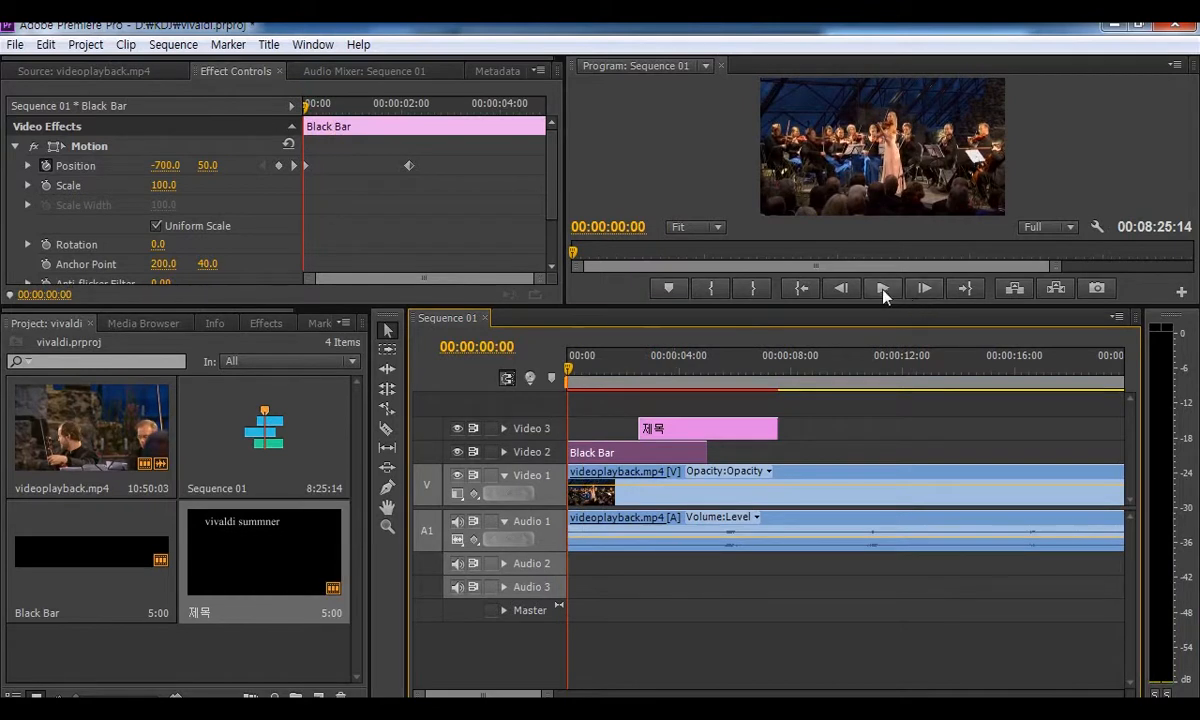
pyautogui.click(883, 289)
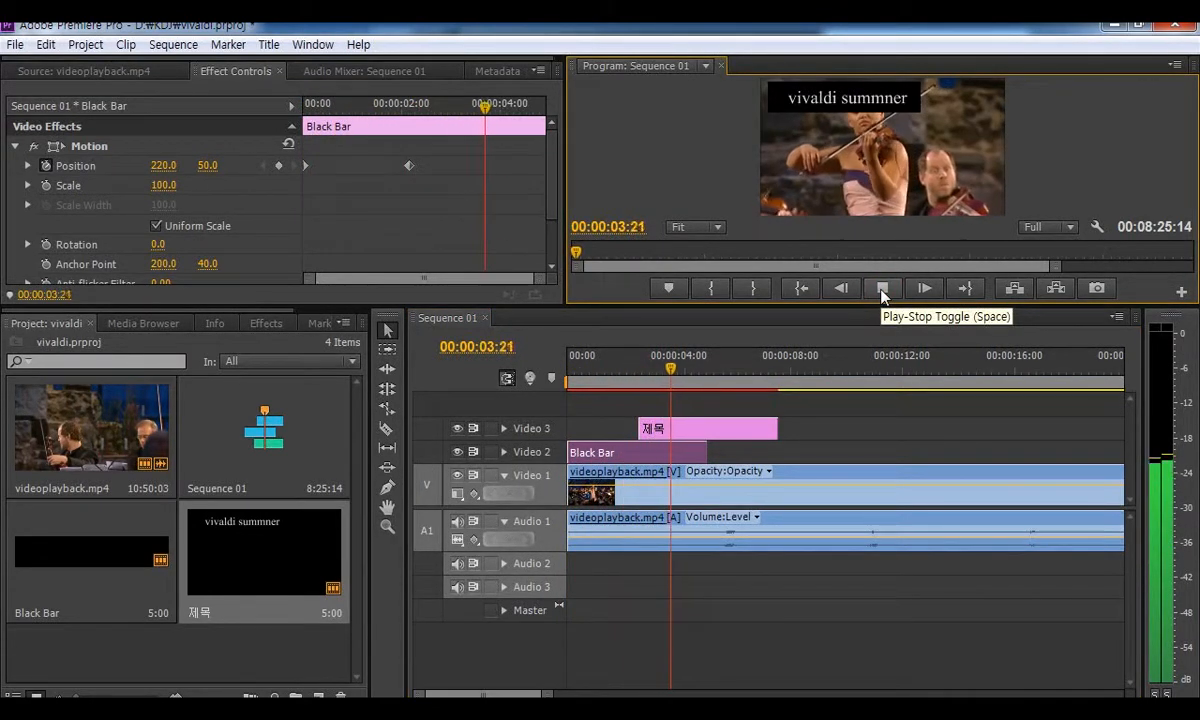
pyautogui.click(882, 289)
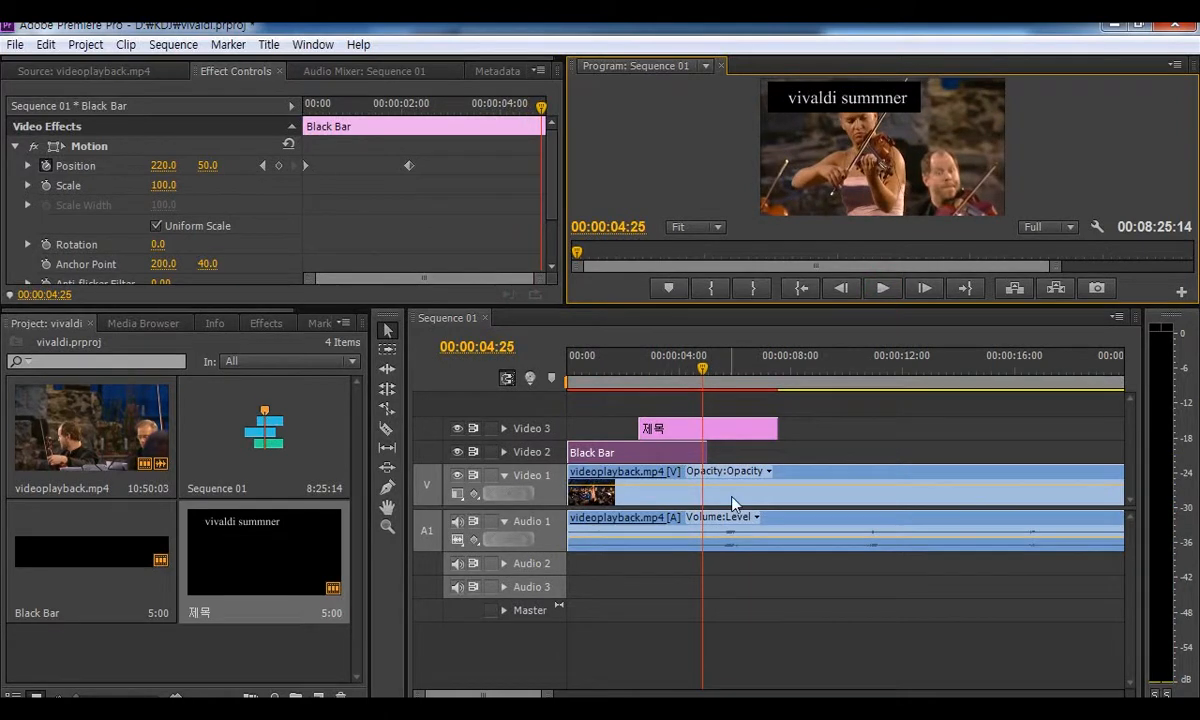
pyautogui.click(884, 289)
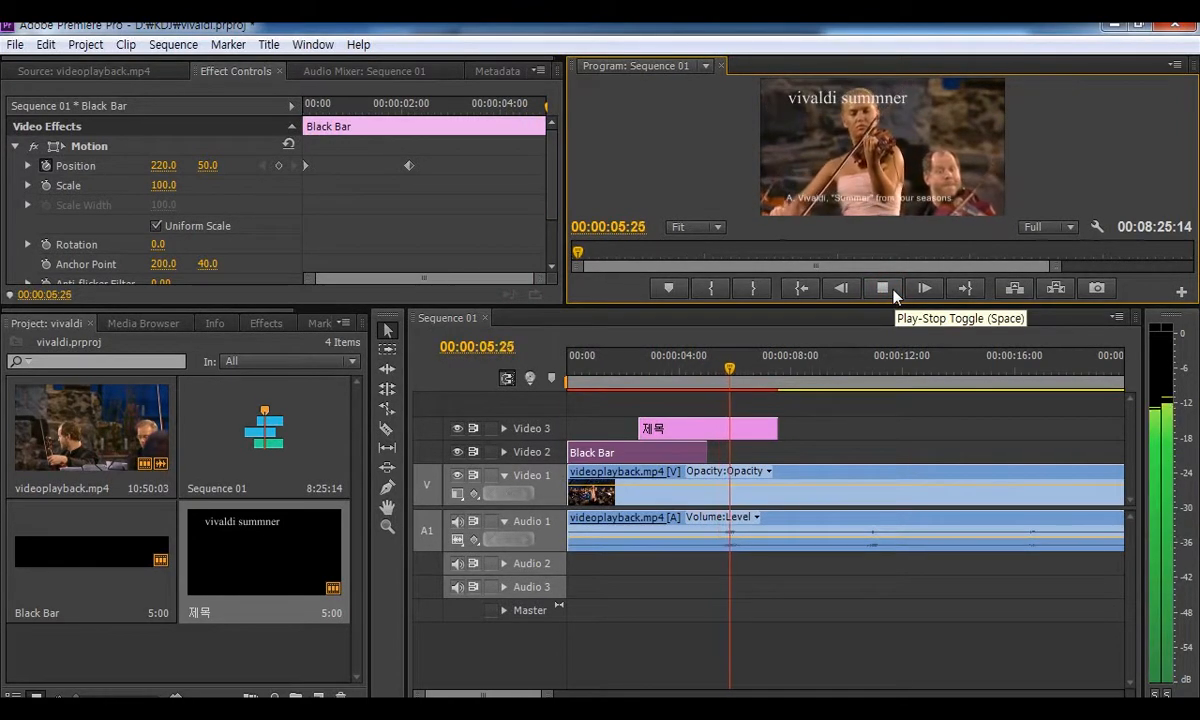
pyautogui.click(883, 289)
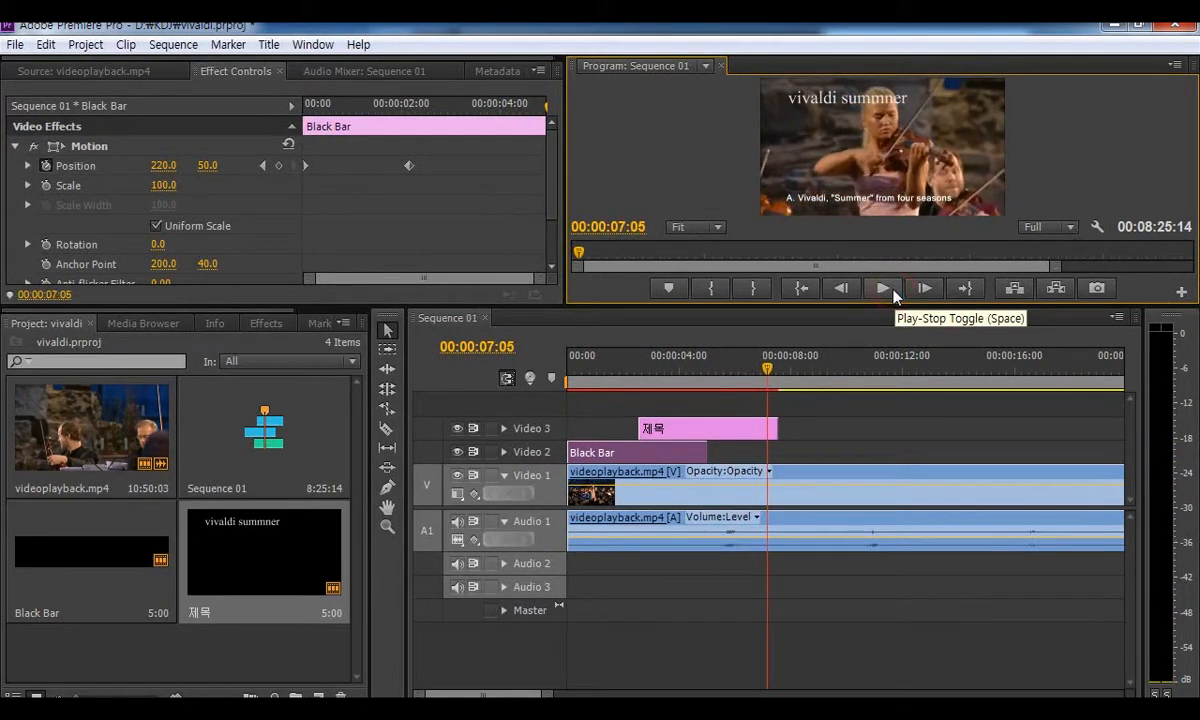
pyautogui.click(891, 291)
pyautogui.click(891, 291)
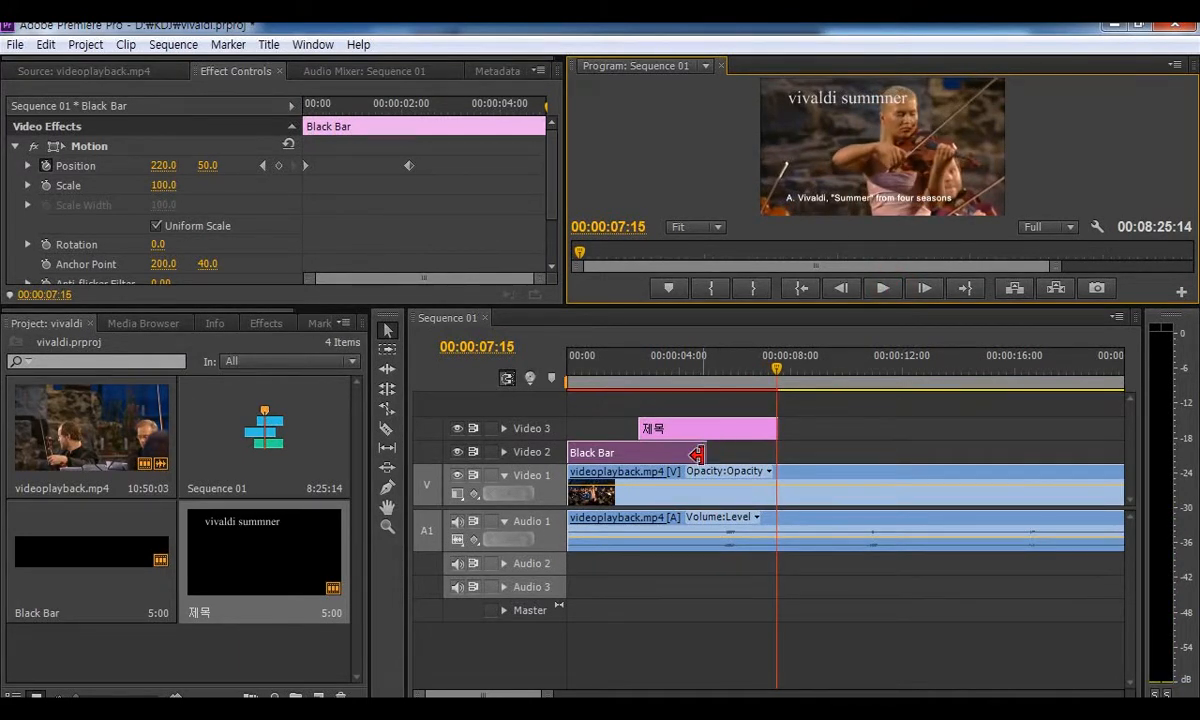
# - Extend the Black Bar clip on Video 2 to the end of the title clip and play the sequence from the start
pyautogui.moveTo(697, 454); pyautogui.dragTo(775, 447)
pyautogui.press('Home')
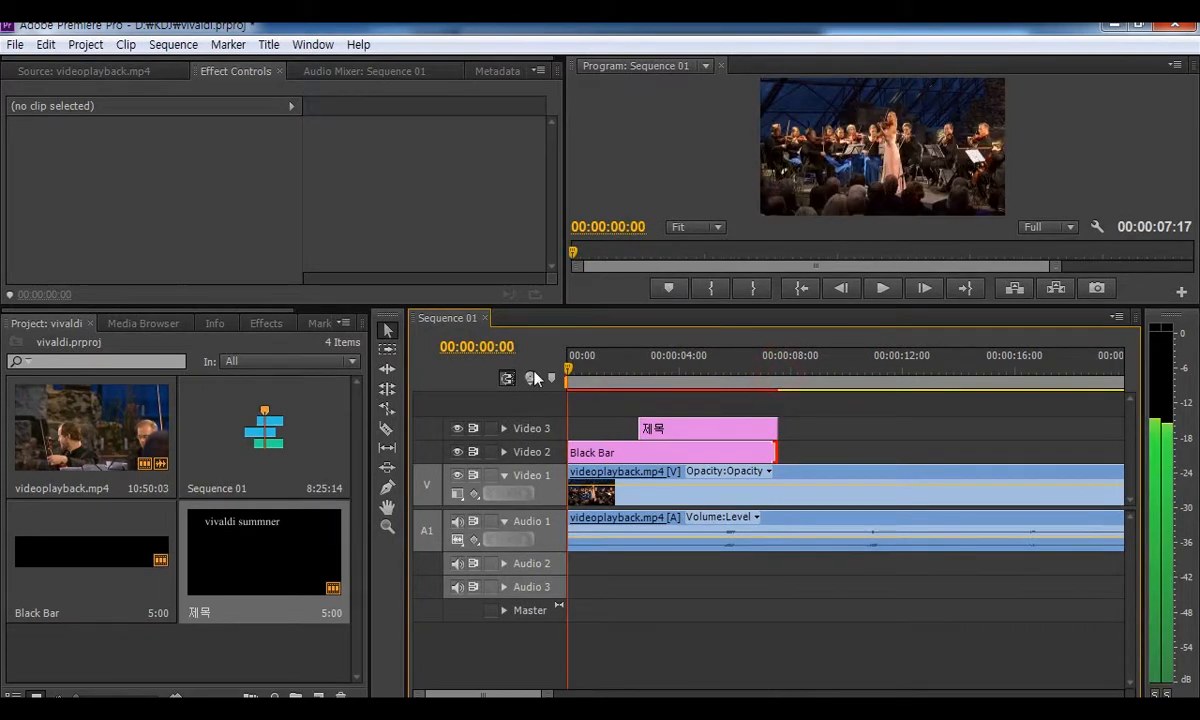
pyautogui.click(879, 289)
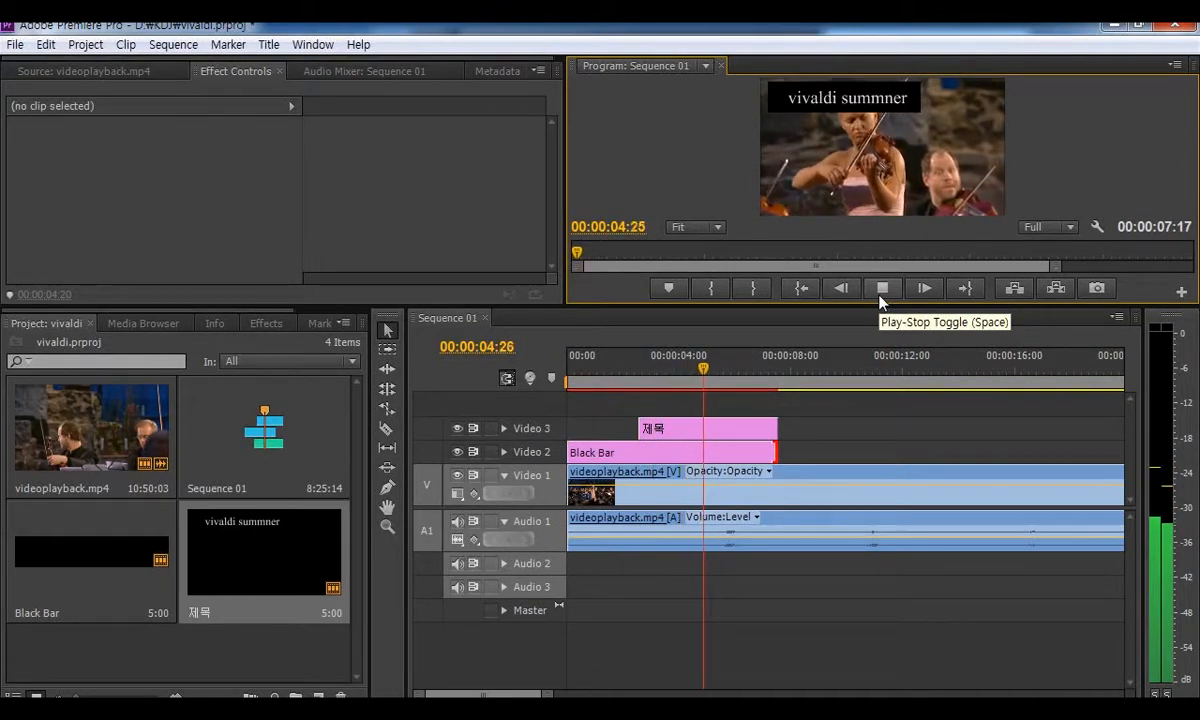
pyautogui.click(879, 295)
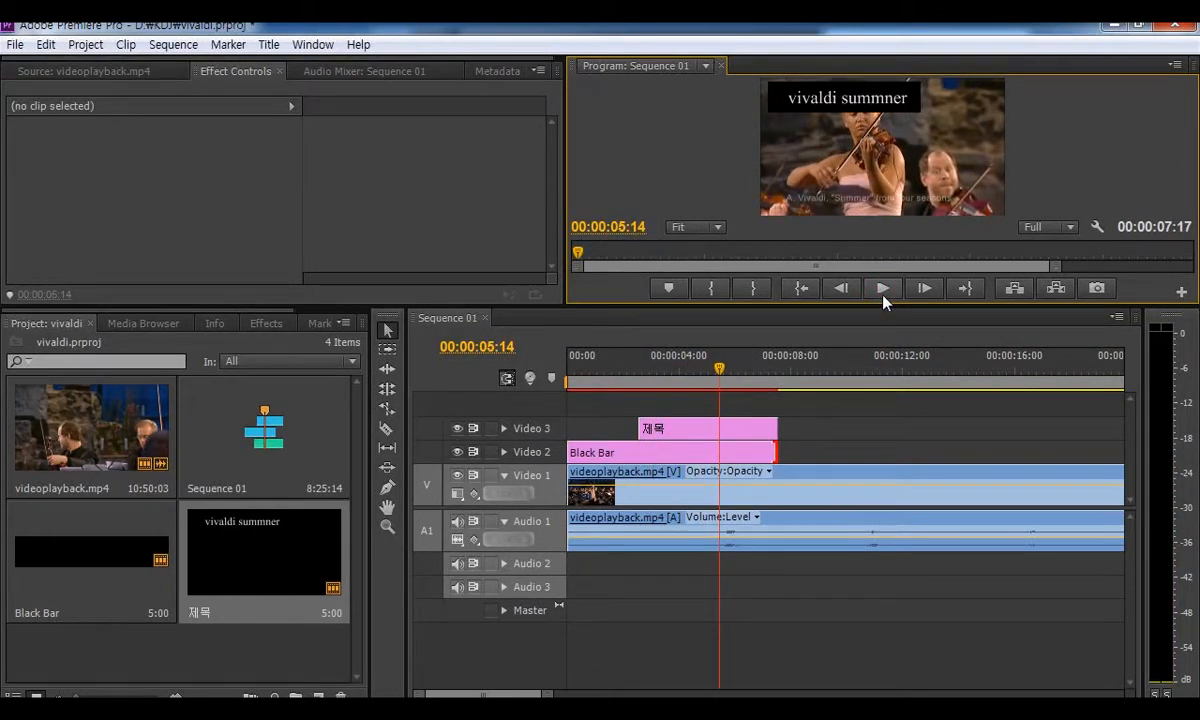
# - Review the last second of the title and Black Bar clips by scrubbing and playing it
pyautogui.moveTo(723, 375); pyautogui.dragTo(754, 381)
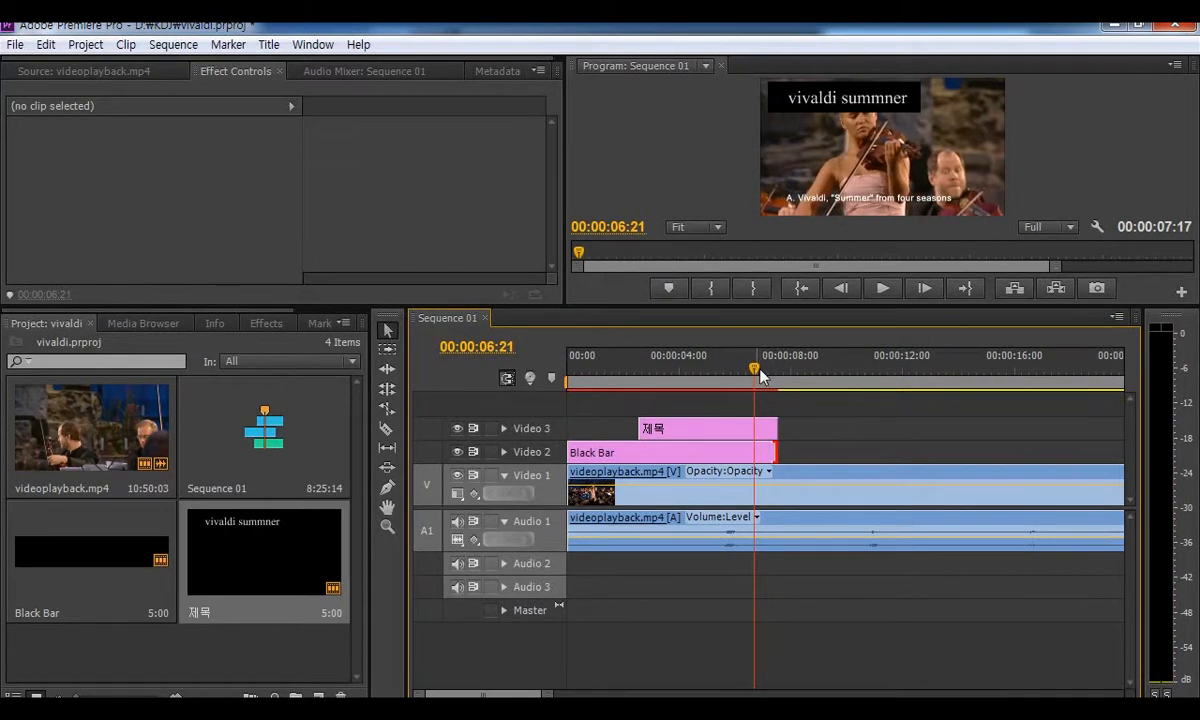
pyautogui.moveTo(753, 377)
pyautogui.mouseDown()
pyautogui.moveTo(723, 377)
pyautogui.moveTo(761, 374)
pyautogui.mouseUp()
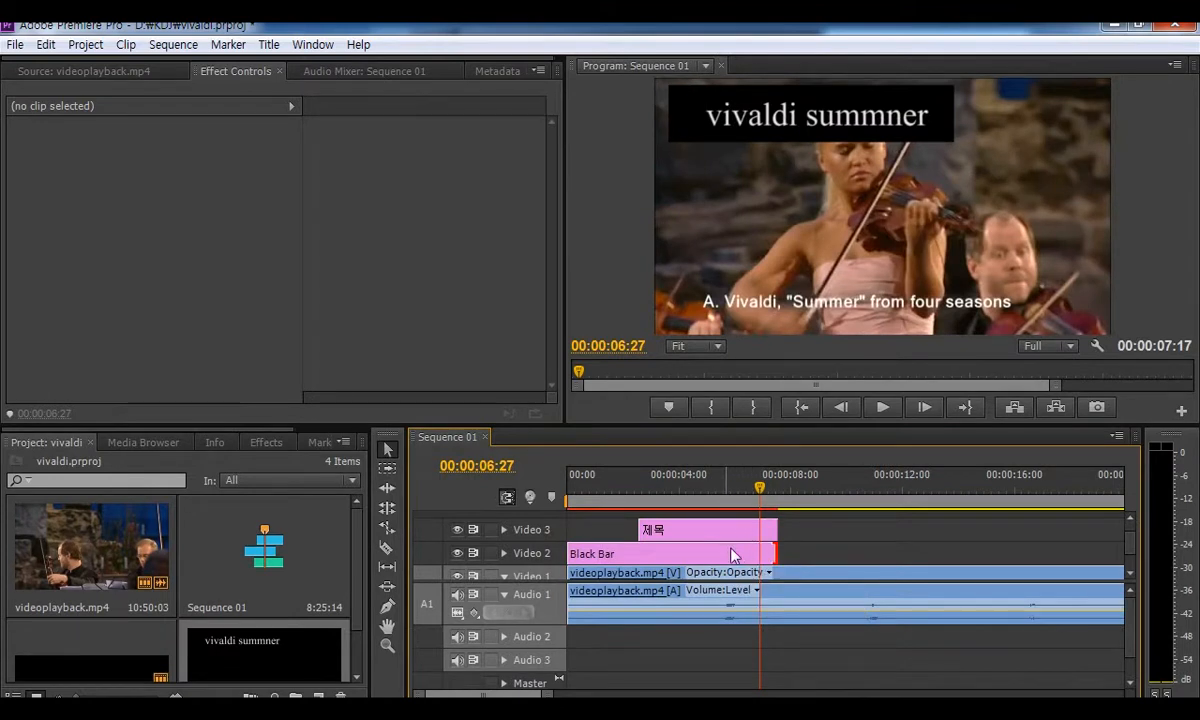
pyautogui.click(716, 553)
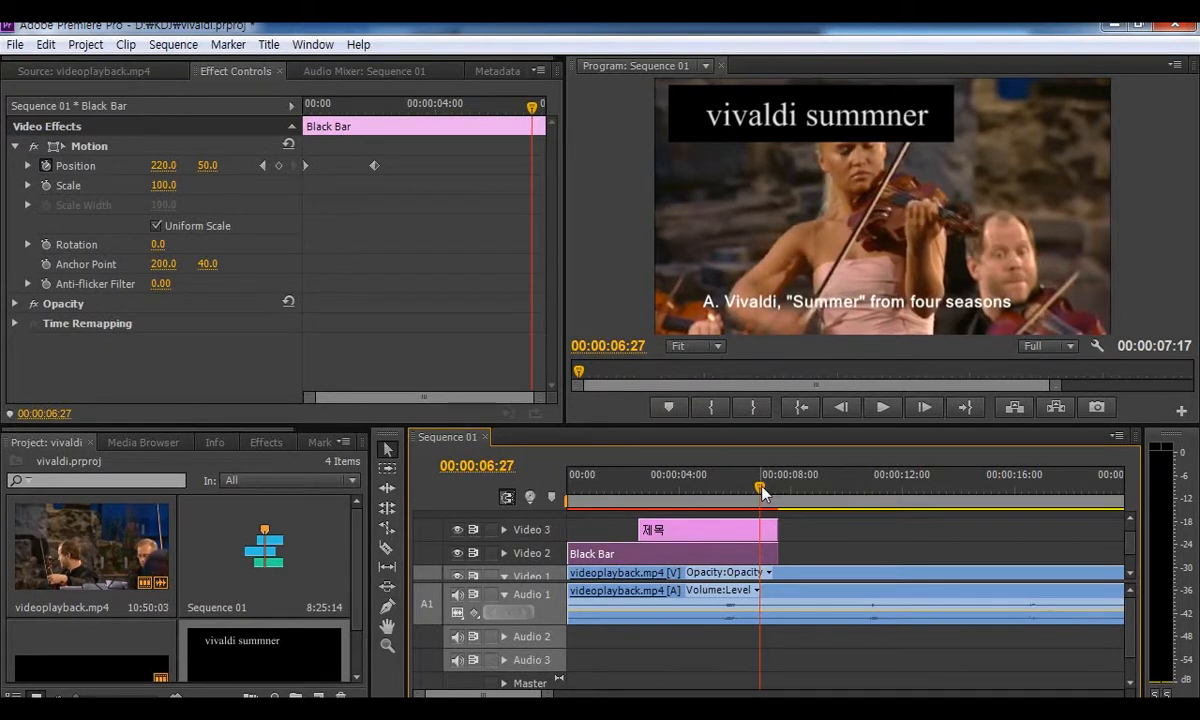
pyautogui.moveTo(761, 490); pyautogui.dragTo(768, 496)
pyautogui.click(881, 407)
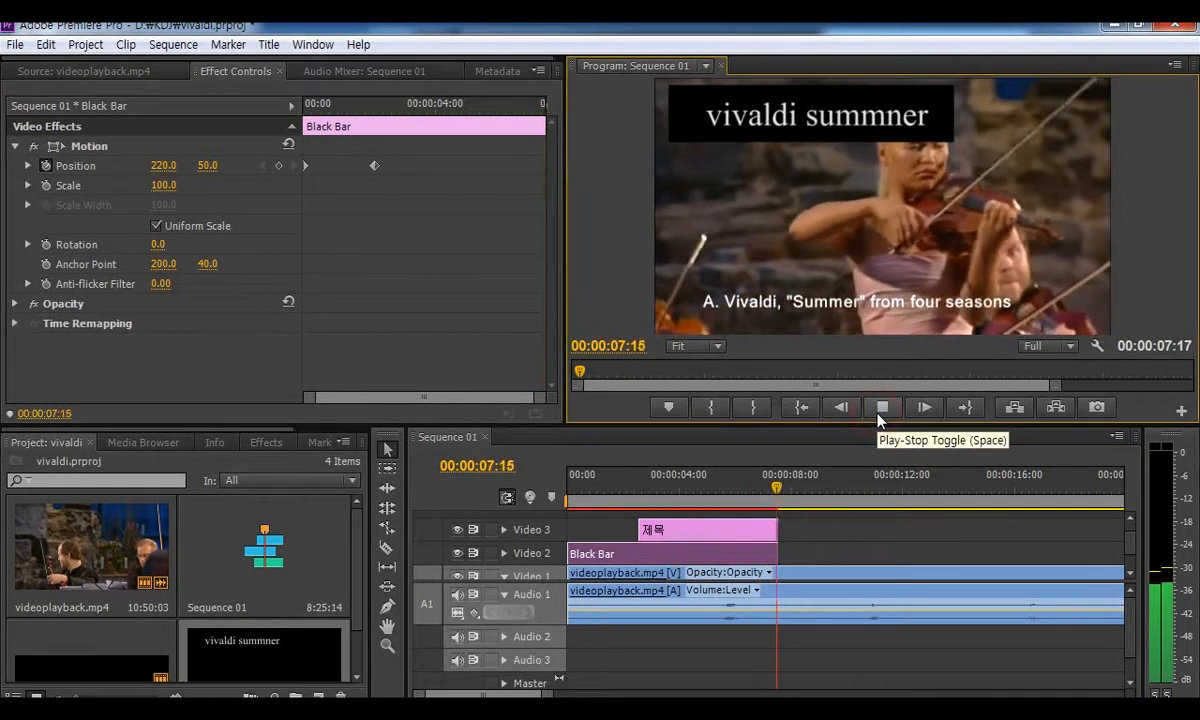
pyautogui.click(881, 409)
# - Park the playhead at 00:00:07:02, shortly before the clips end, with the Black Bar clip selected
pyautogui.click(767, 500)
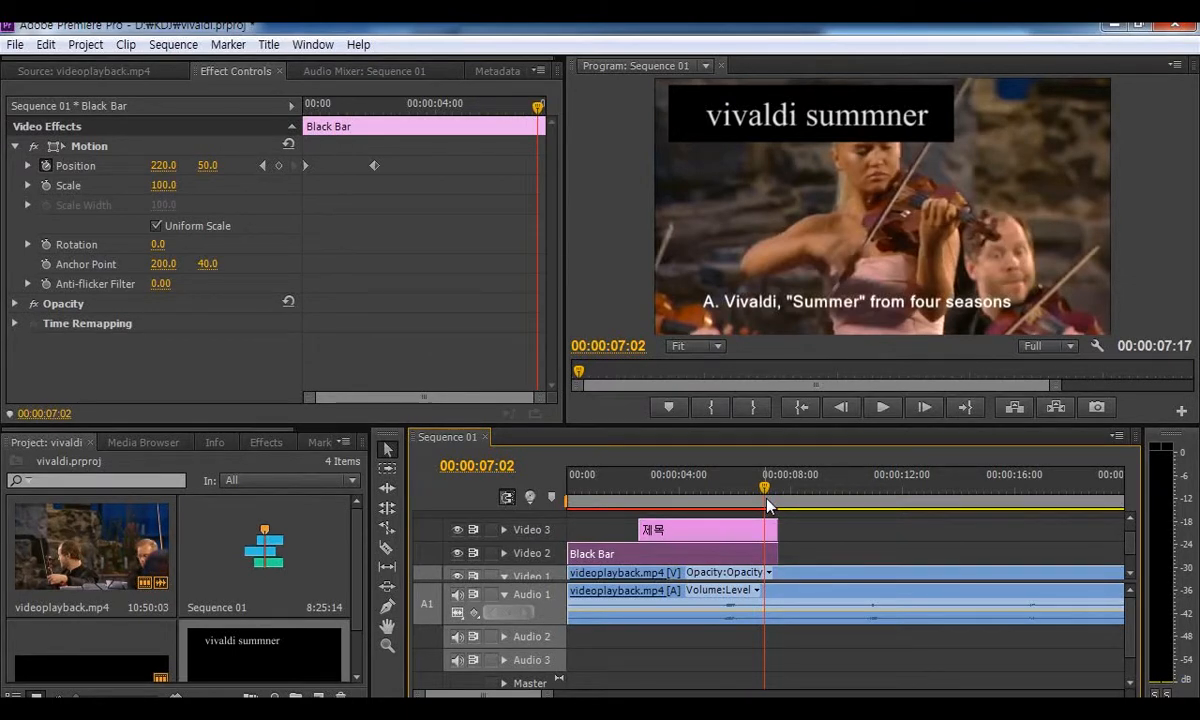
pyautogui.click(757, 556)
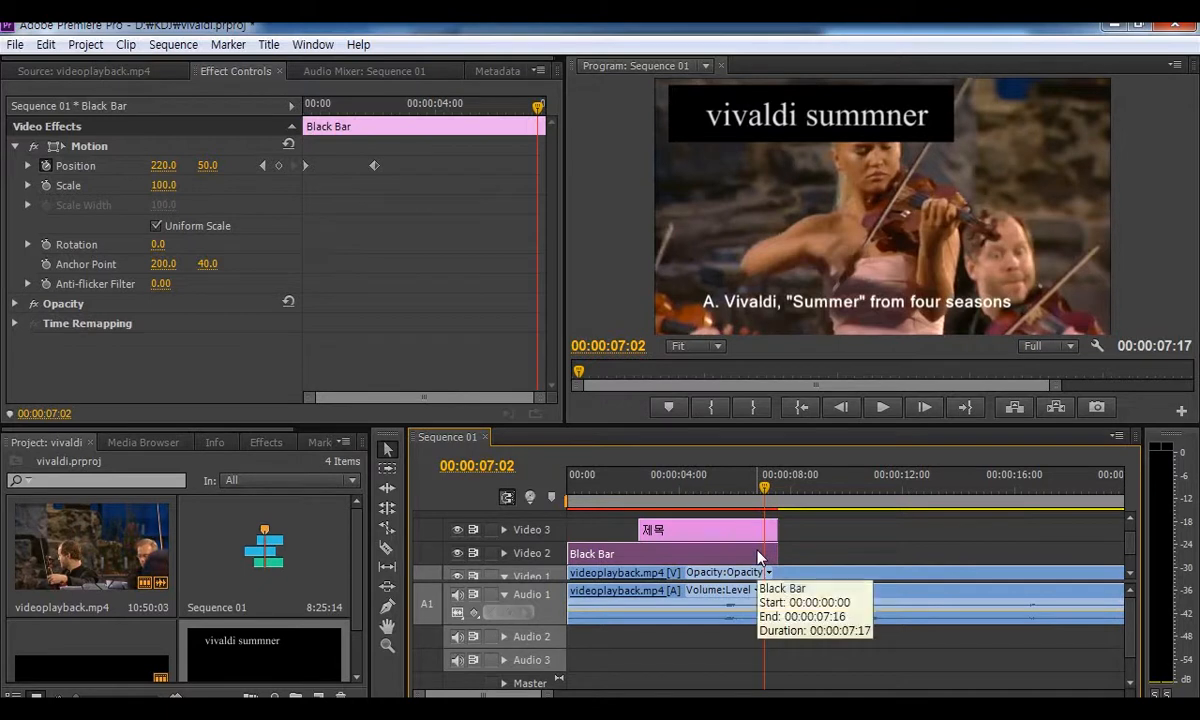
pyautogui.click(759, 549)
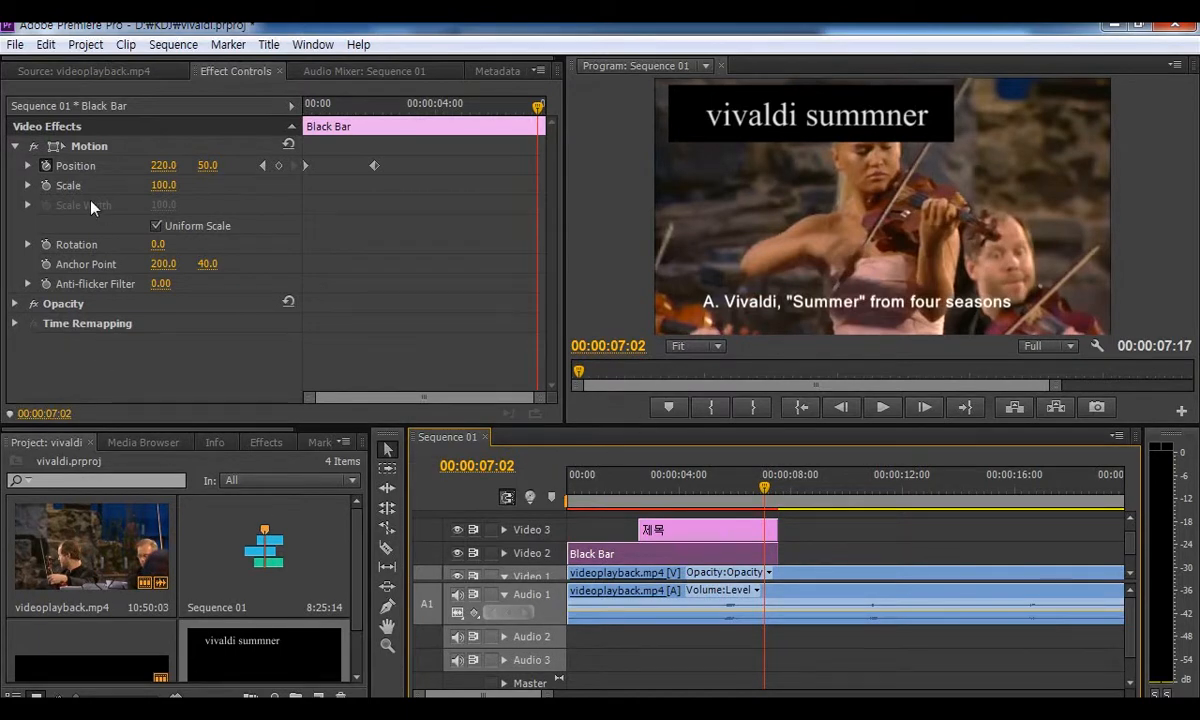
# - Reset the Editing workspace, bring back the Black Bar clip's effect settings, and enlarge the keyframe area and the timeline
pyautogui.click(312, 45)
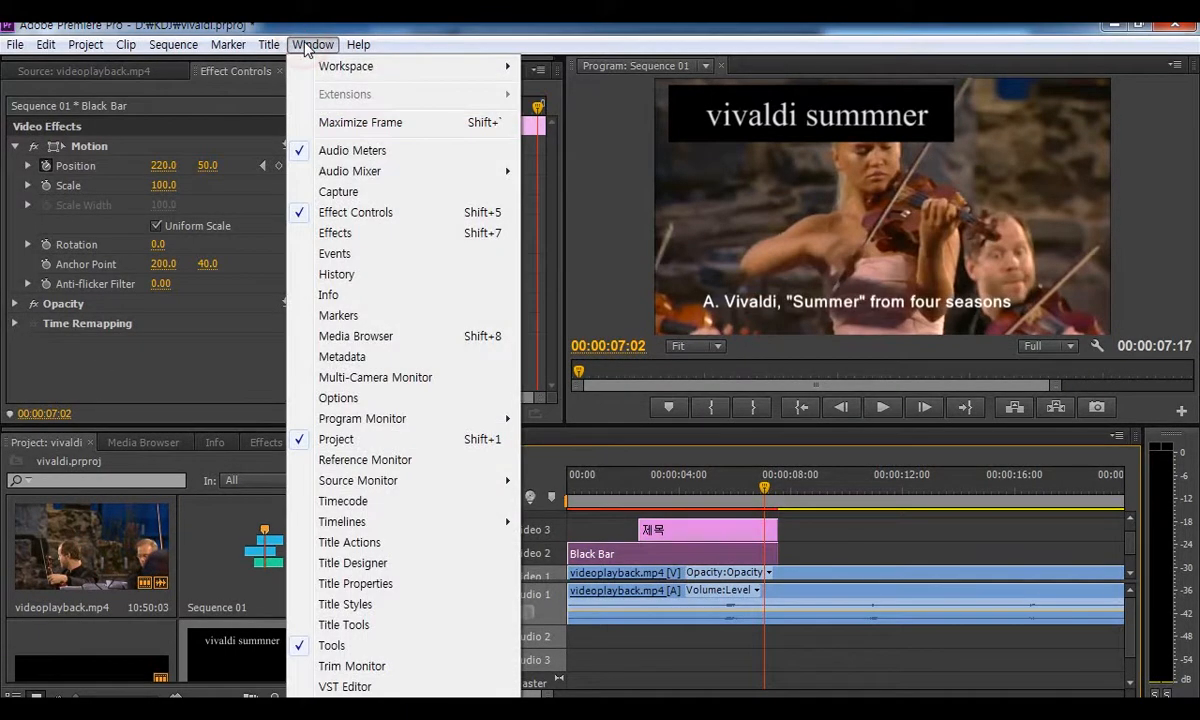
pyautogui.moveTo(480, 66)
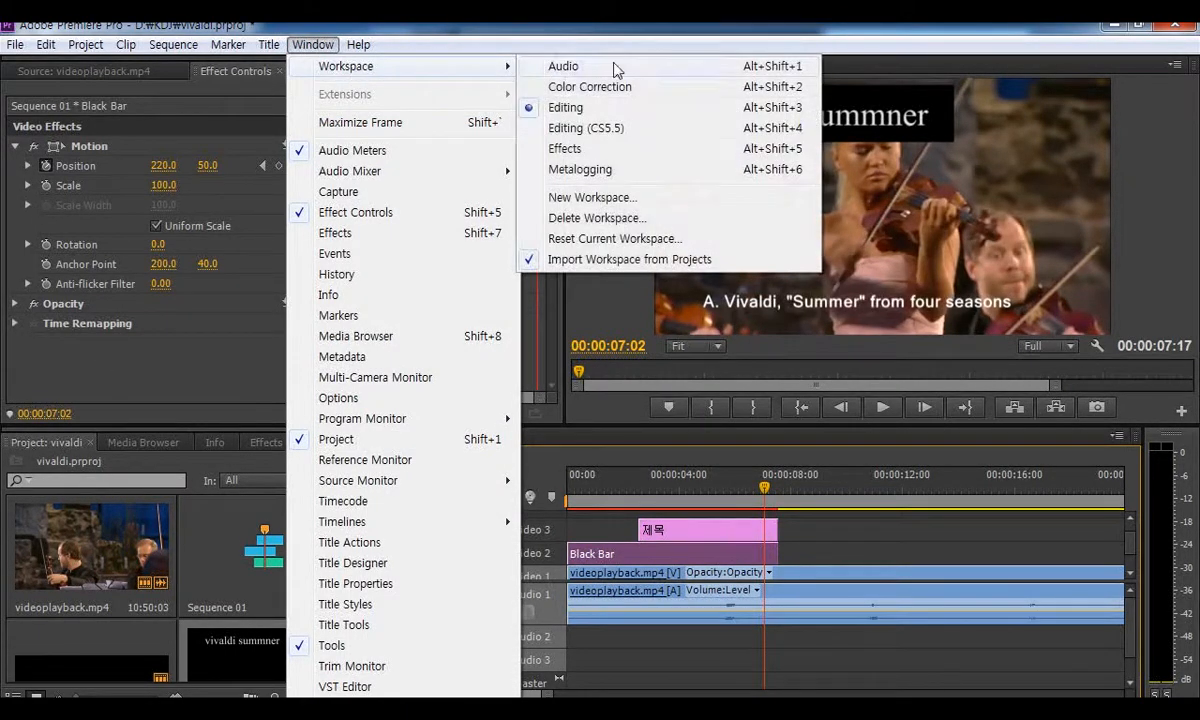
pyautogui.click(624, 240)
pyautogui.click(627, 397)
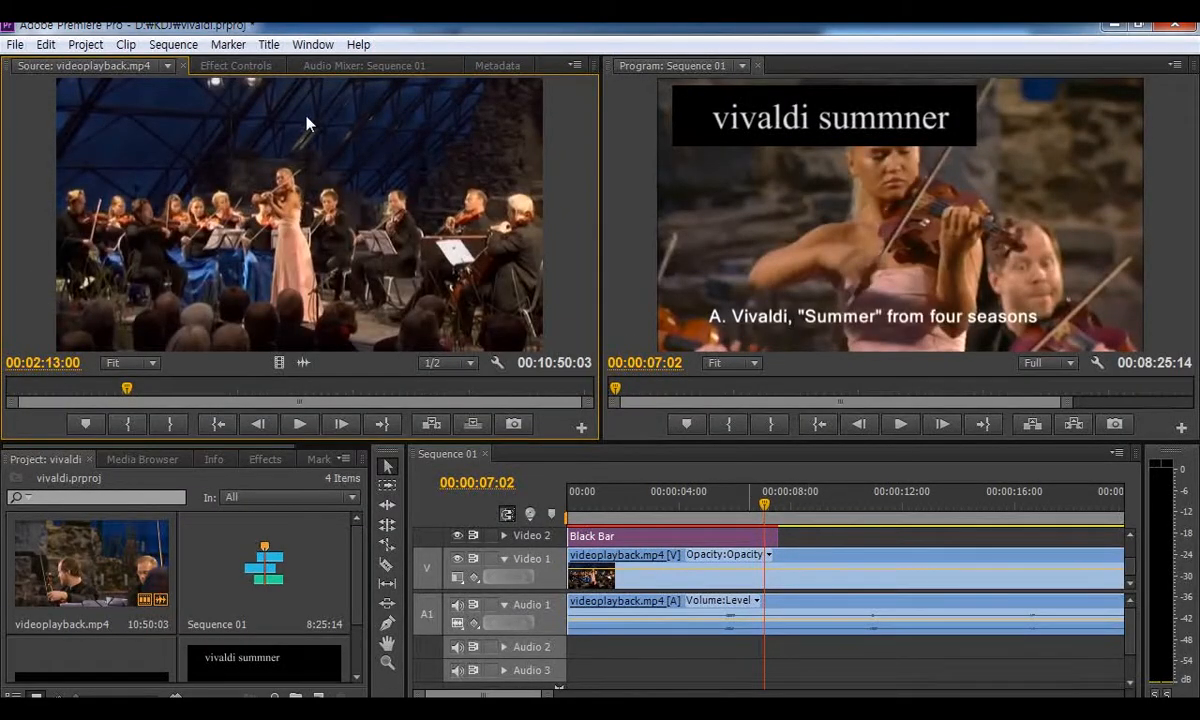
pyautogui.click(245, 66)
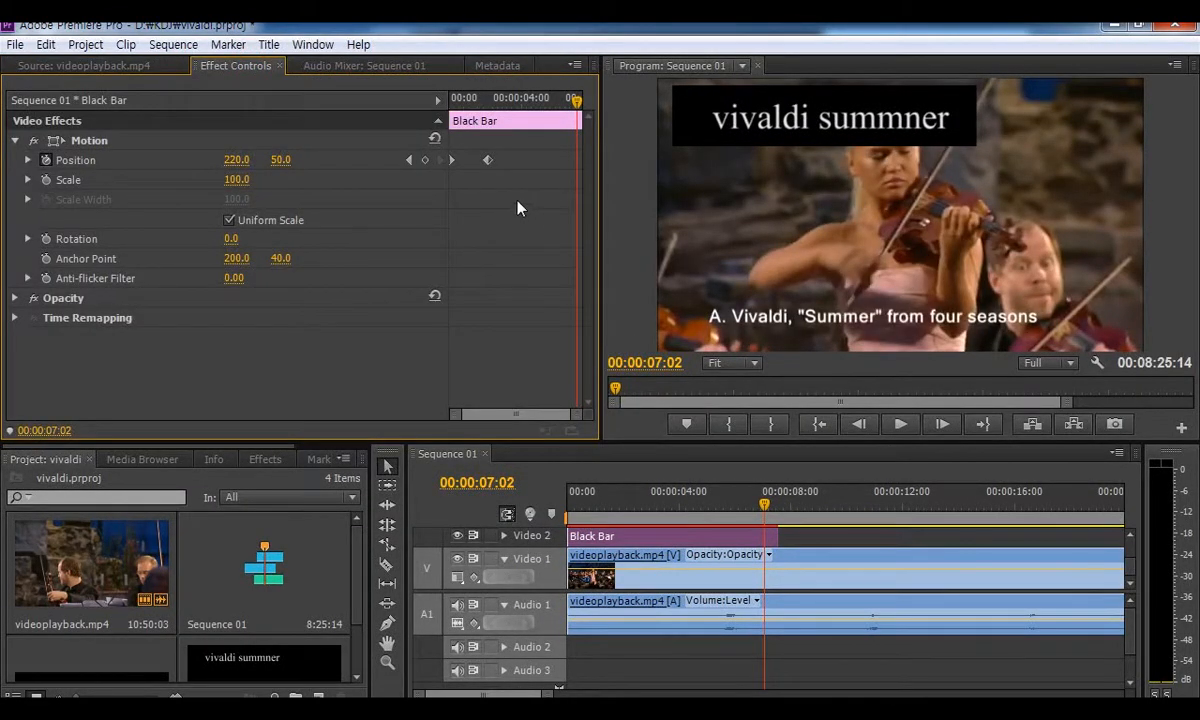
pyautogui.moveTo(446, 217); pyautogui.dragTo(352, 217)
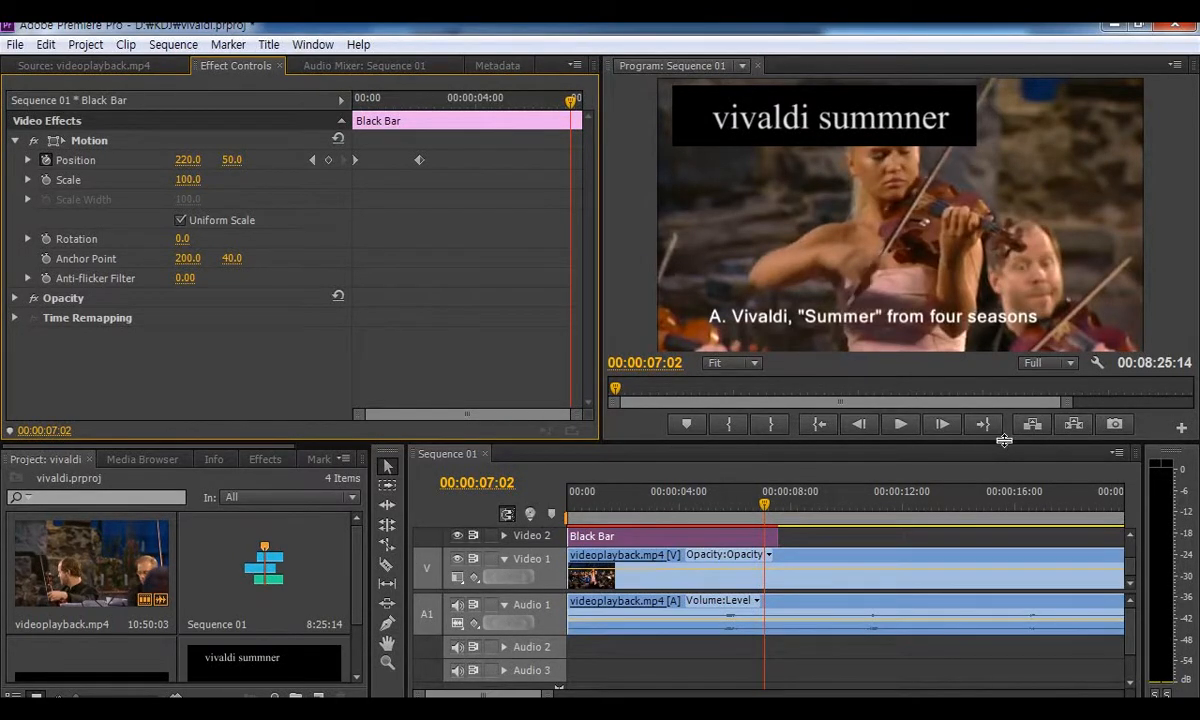
pyautogui.moveTo(1003, 440); pyautogui.dragTo(1003, 357)
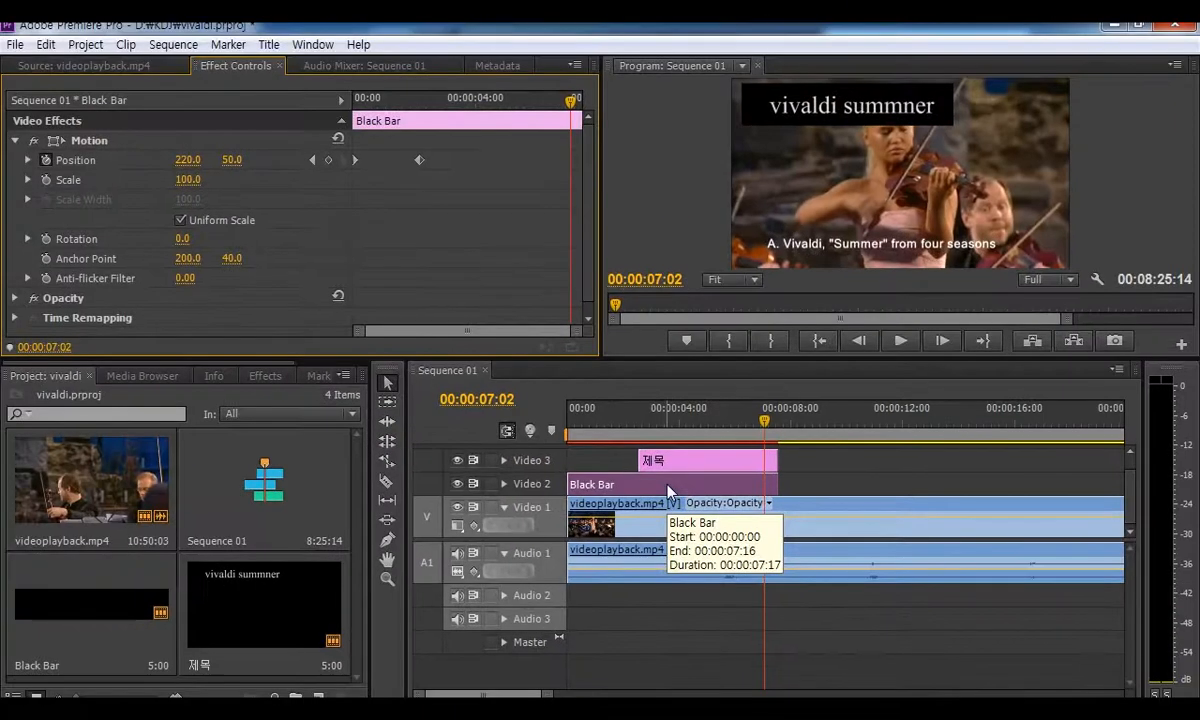
# - Add an Opacity keyframe at 100% to the Black Bar clip at 00:00:07:02
pyautogui.click(15, 298)
pyautogui.scroll(-3, 148, 281)
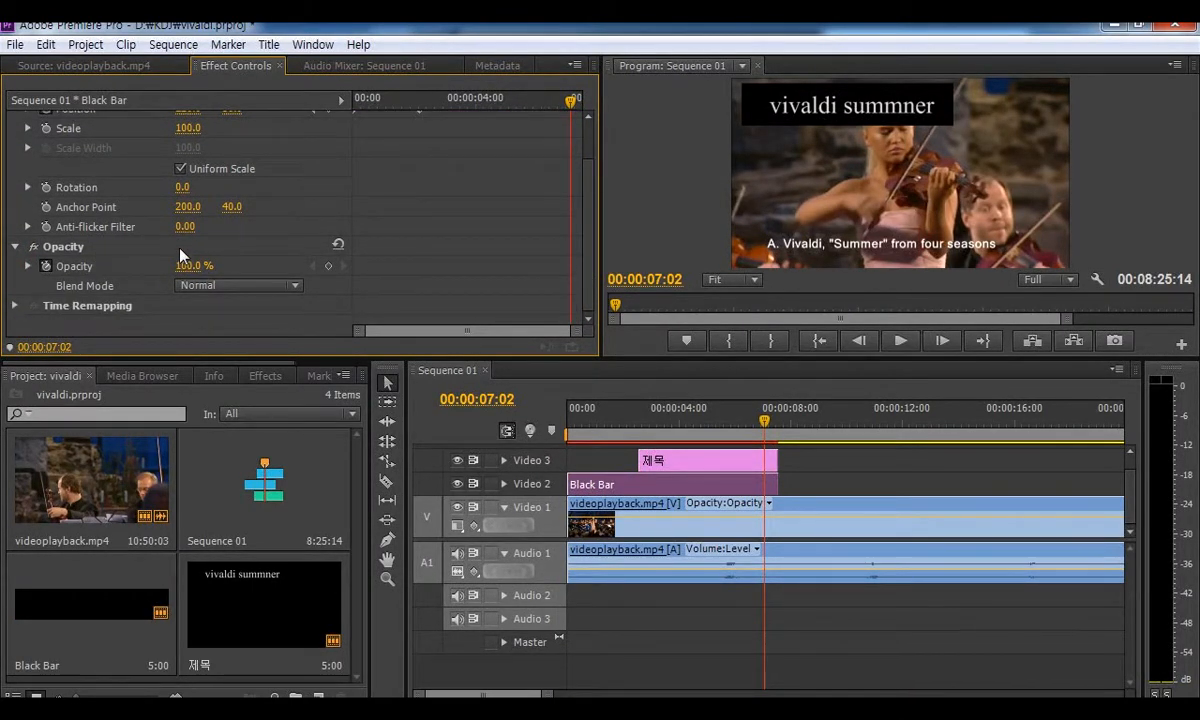
pyautogui.click(328, 266)
pyautogui.moveTo(306, 246); pyautogui.dragTo(358, 291)
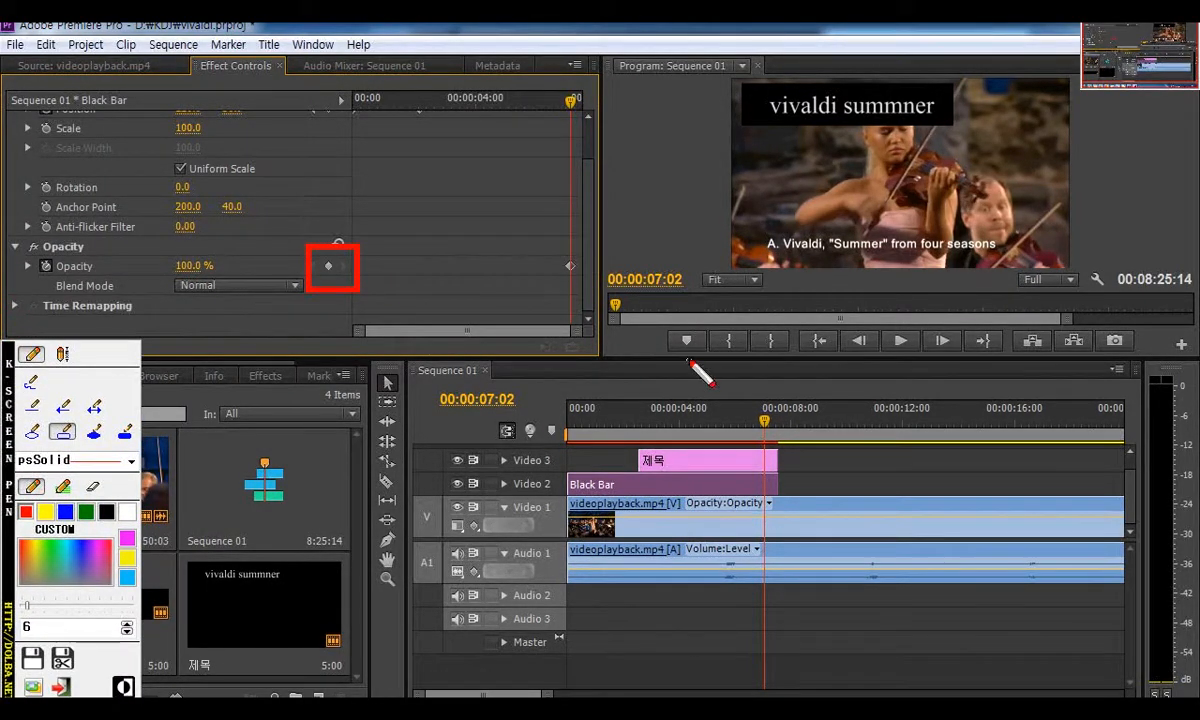
pyautogui.press('Escape')
# - Add an Opacity keyframe at 100% to the 제목 title clip on Video 3 at 00:00:07:02
pyautogui.click(724, 472)
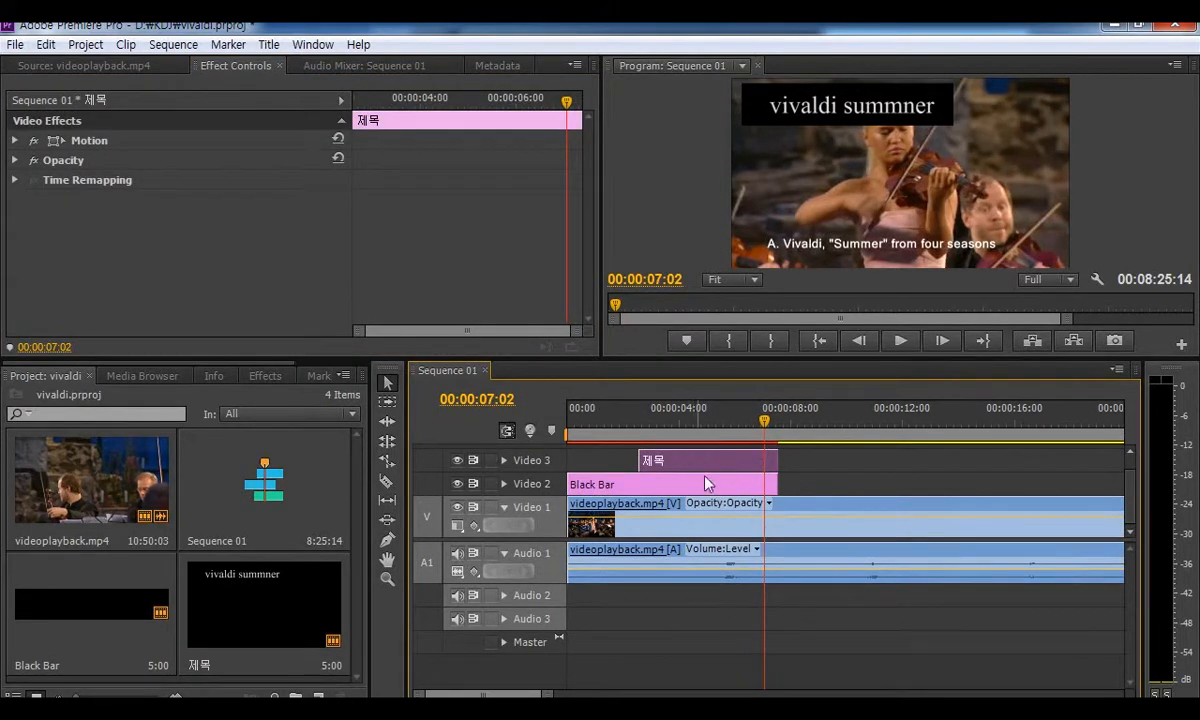
pyautogui.click(15, 161)
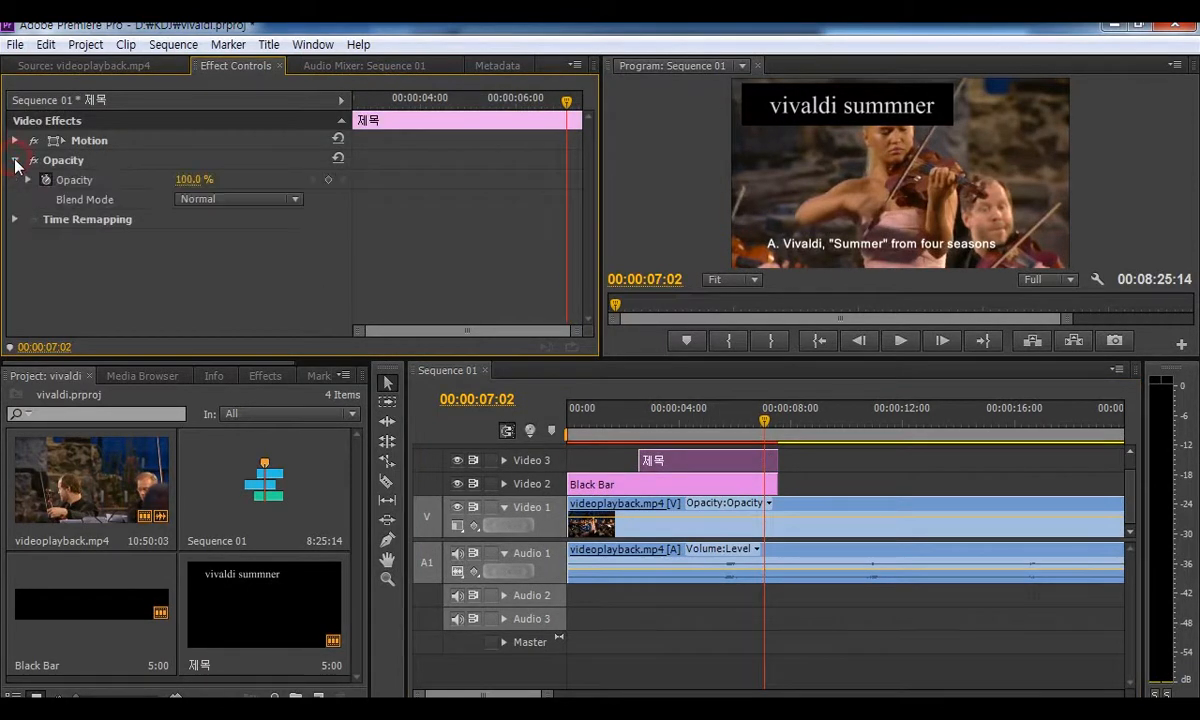
pyautogui.click(328, 179)
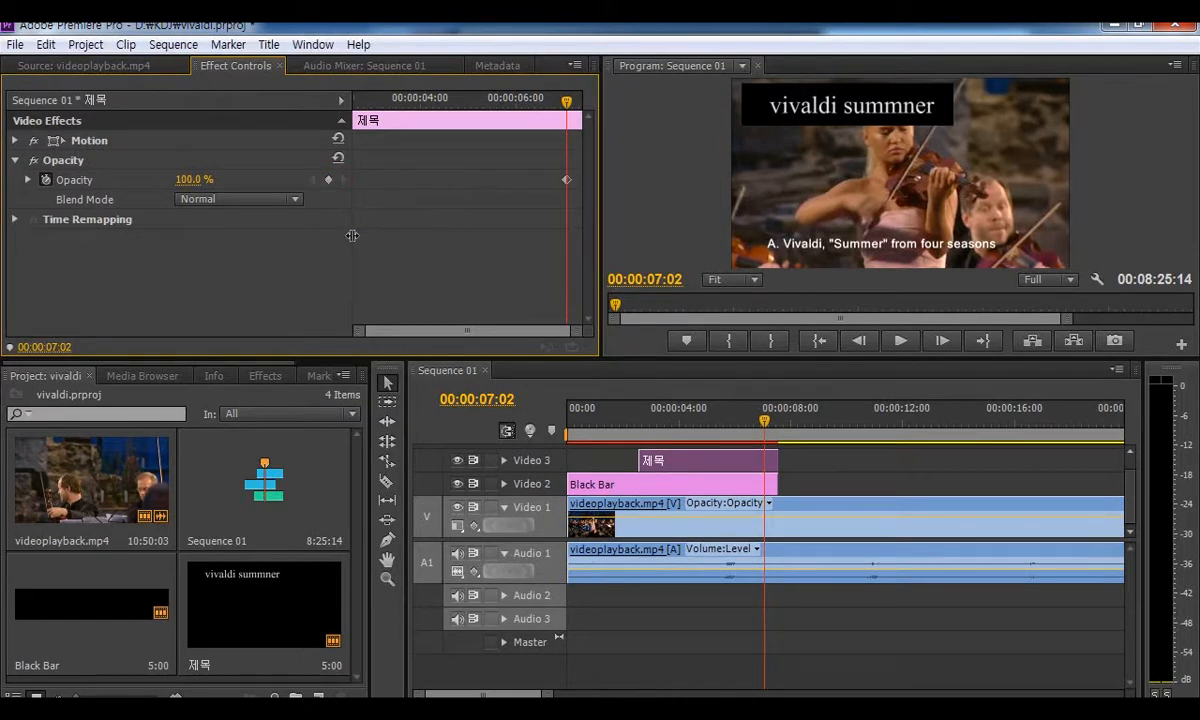
pyautogui.hotkey('ctrl', '2')
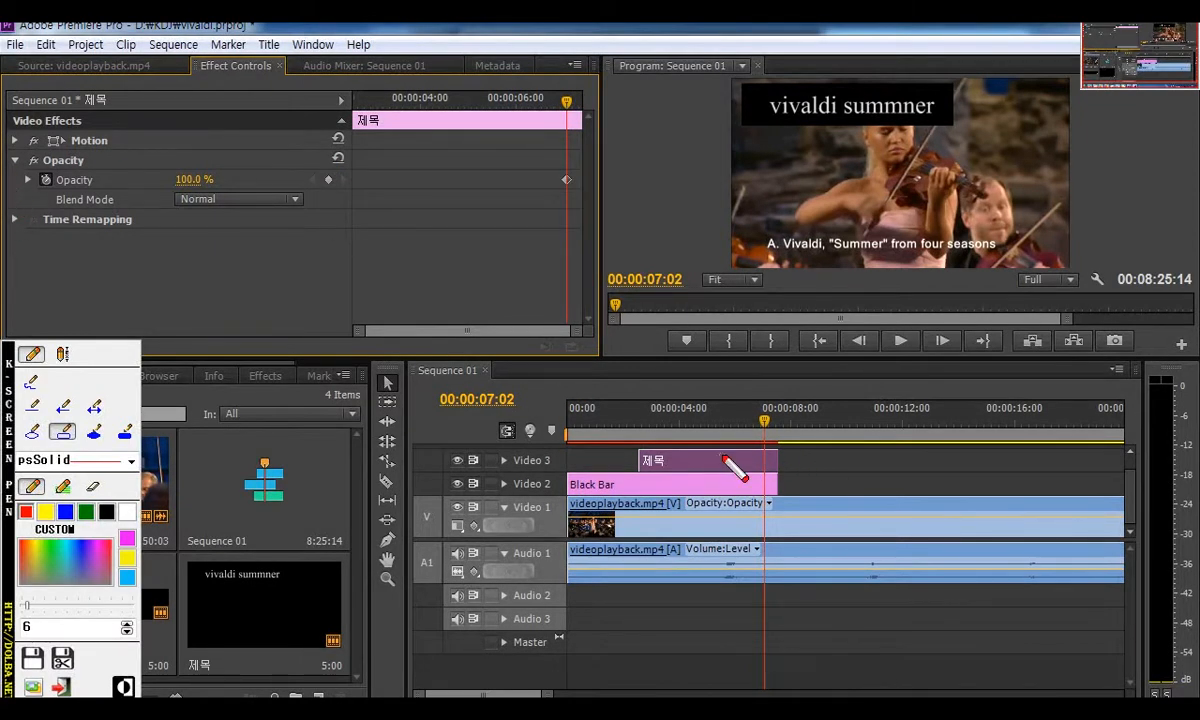
pyautogui.moveTo(652, 441); pyautogui.dragTo(809, 466)
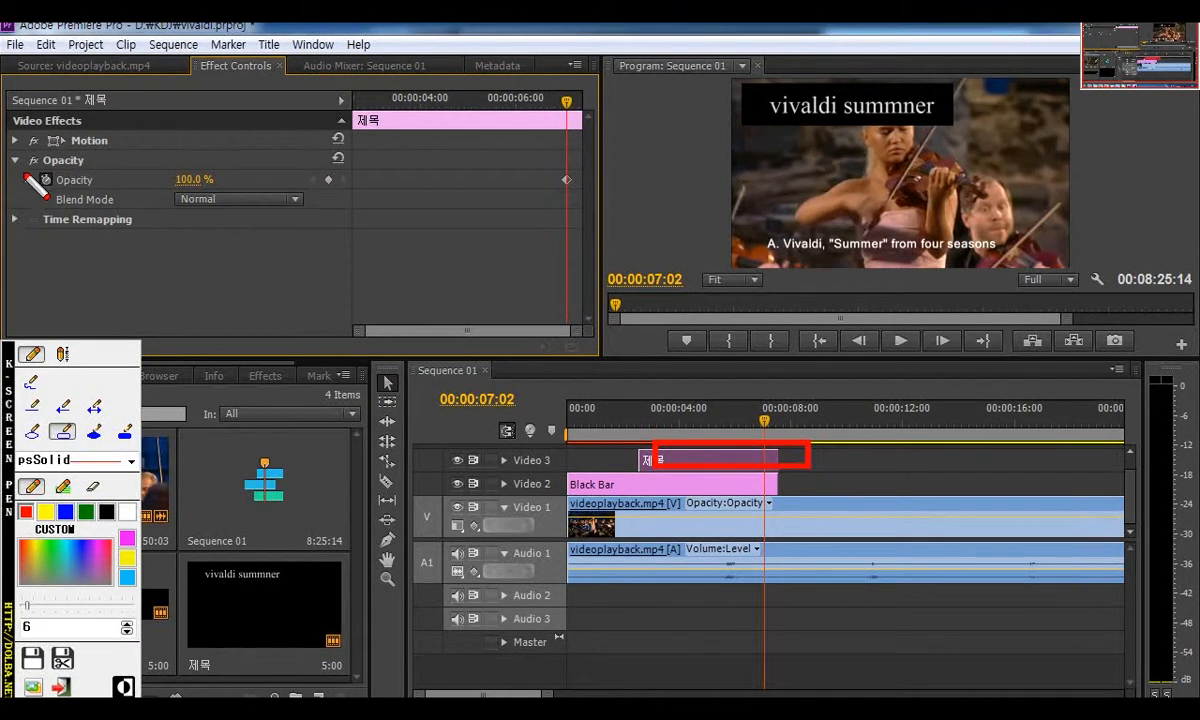
pyautogui.moveTo(6, 160)
pyautogui.mouseDown()
pyautogui.moveTo(228, 175)
pyautogui.moveTo(377, 205)
pyautogui.mouseUp()
pyautogui.moveTo(312, 167)
pyautogui.mouseDown()
pyautogui.moveTo(350, 200)
pyautogui.moveTo(378, 199)
pyautogui.mouseUp()
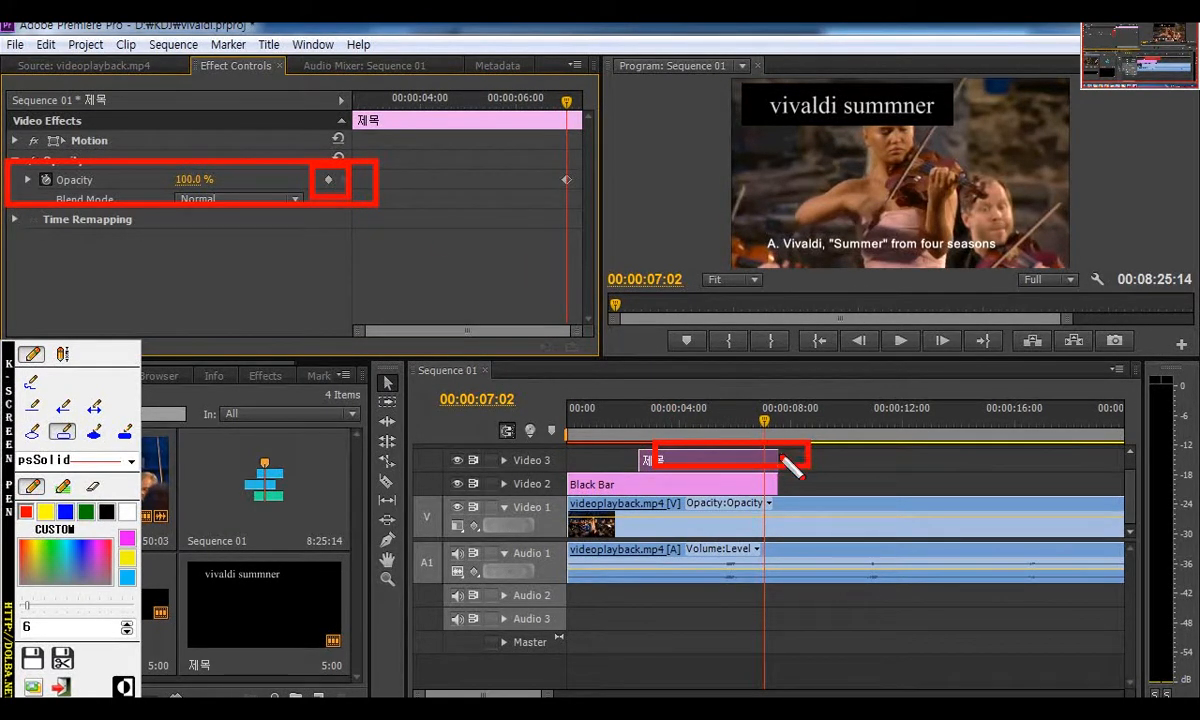
pyautogui.press('Escape')
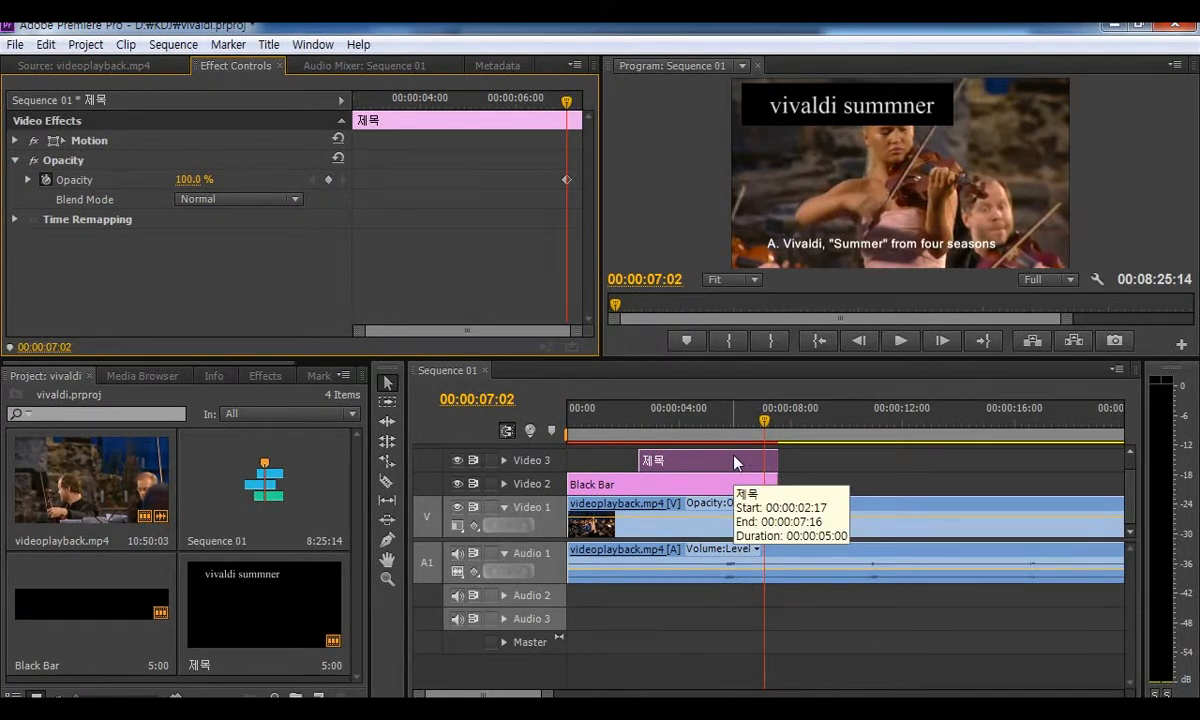
# - Add an Opacity keyframe of 0% to the 제목 title clip at its end, 00:00:07:17
pyautogui.press('space')
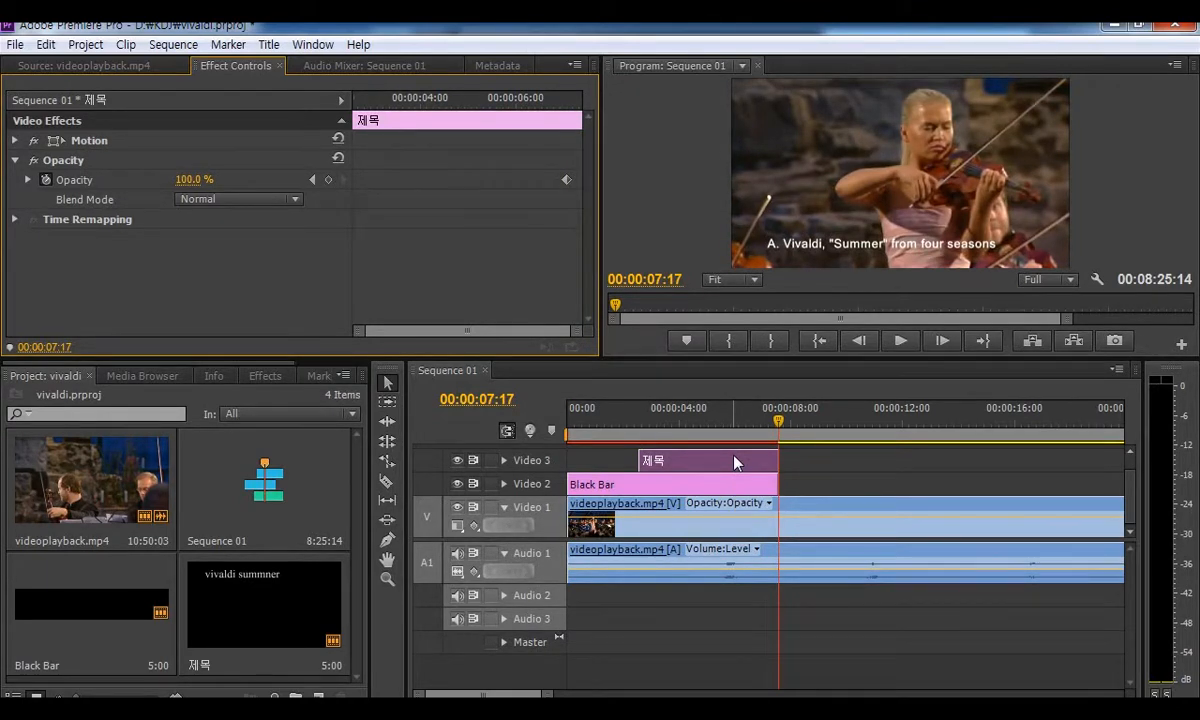
pyautogui.click(328, 180)
pyautogui.hotkey('ctrl', '2')
pyautogui.moveTo(308, 159); pyautogui.dragTo(345, 196)
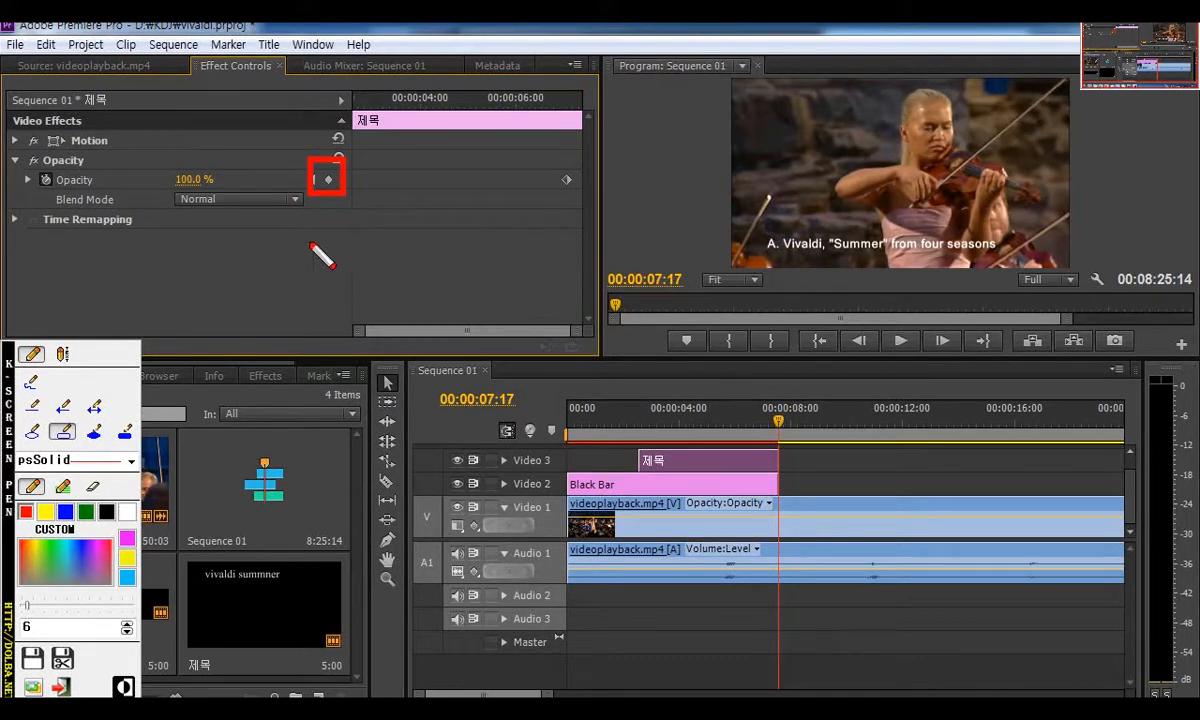
pyautogui.moveTo(155, 155)
pyautogui.mouseDown()
pyautogui.moveTo(258, 205)
pyautogui.moveTo(248, 197)
pyautogui.mouseUp()
pyautogui.press('Escape')
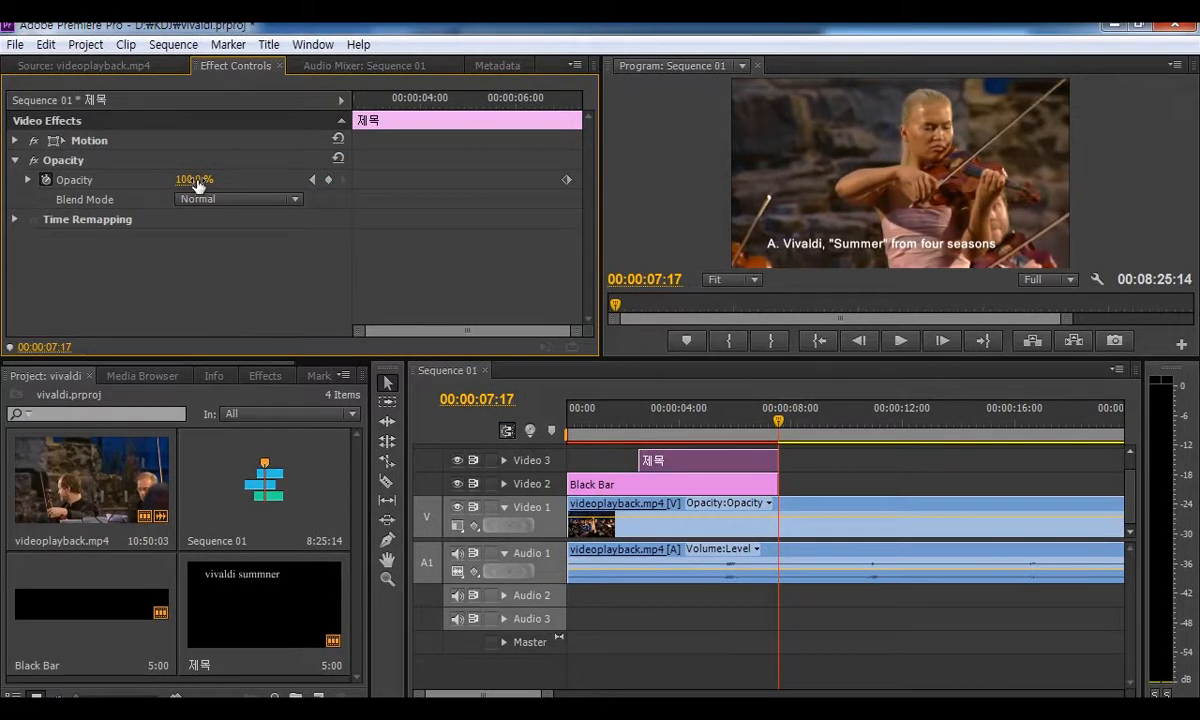
pyautogui.click(202, 180)
pyautogui.write('0')
pyautogui.press('Return')
# - Add an Opacity keyframe of 0% to the Black Bar clip on Video 2 at 00:00:07:17
pyautogui.click(702, 488)
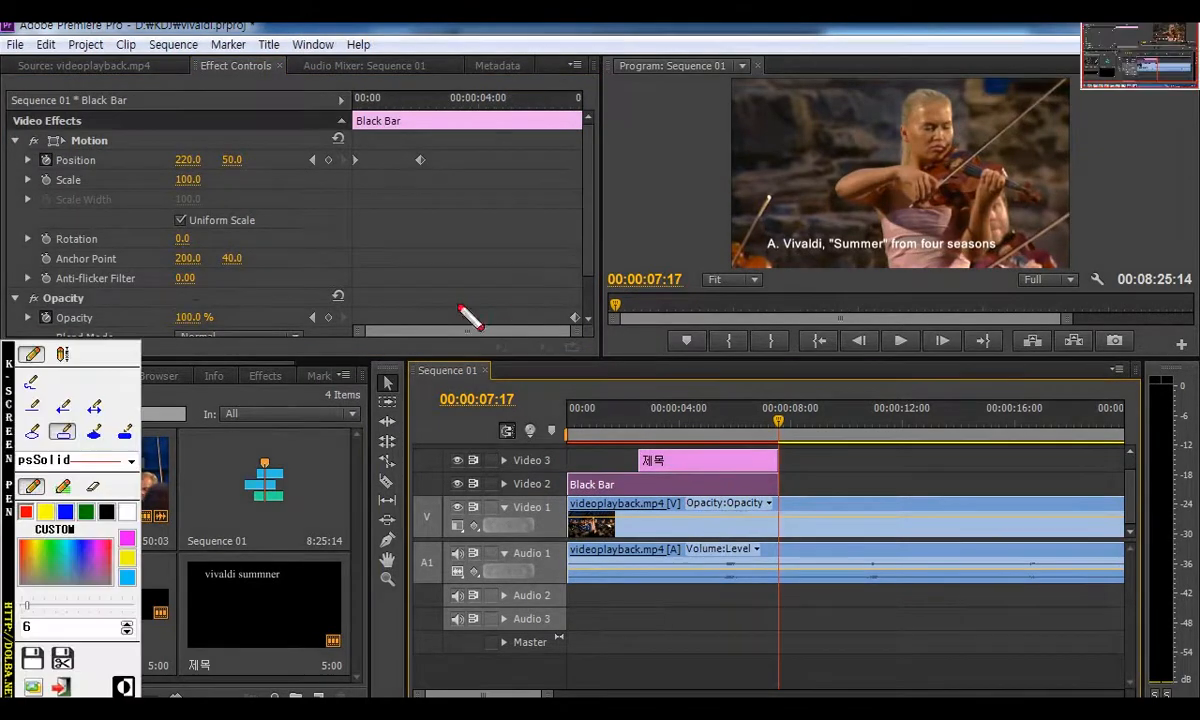
pyautogui.moveTo(313, 308); pyautogui.dragTo(345, 328)
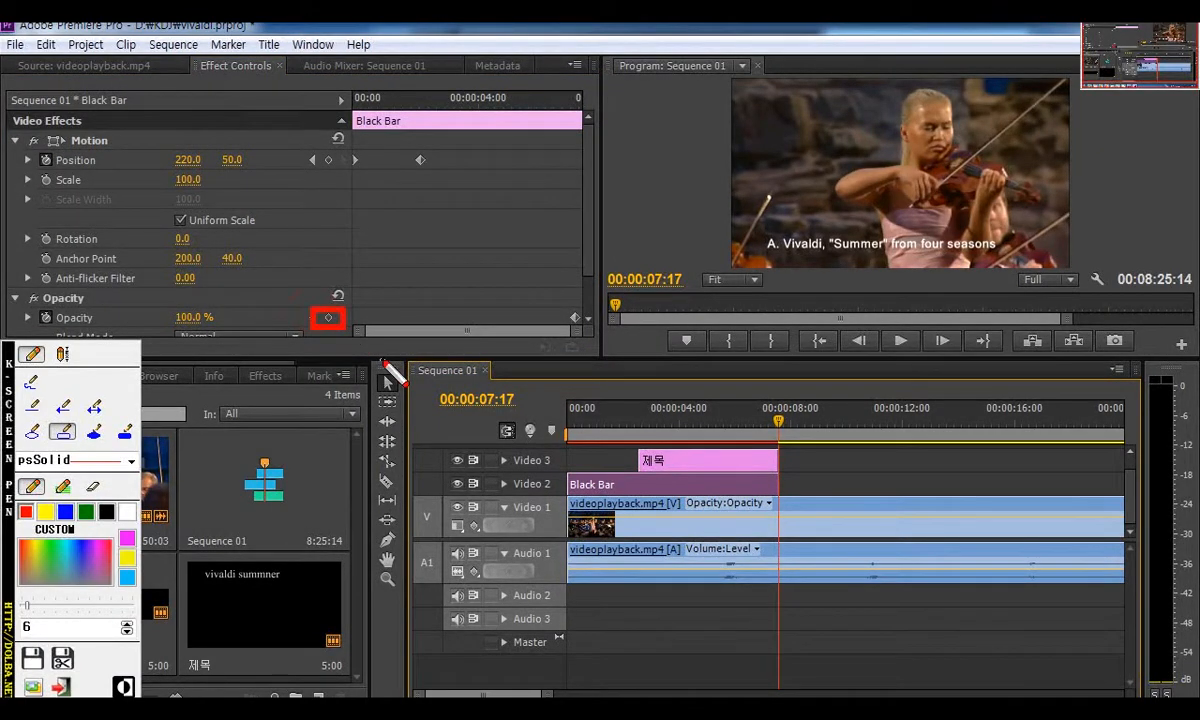
pyautogui.moveTo(161, 308); pyautogui.dragTo(231, 328)
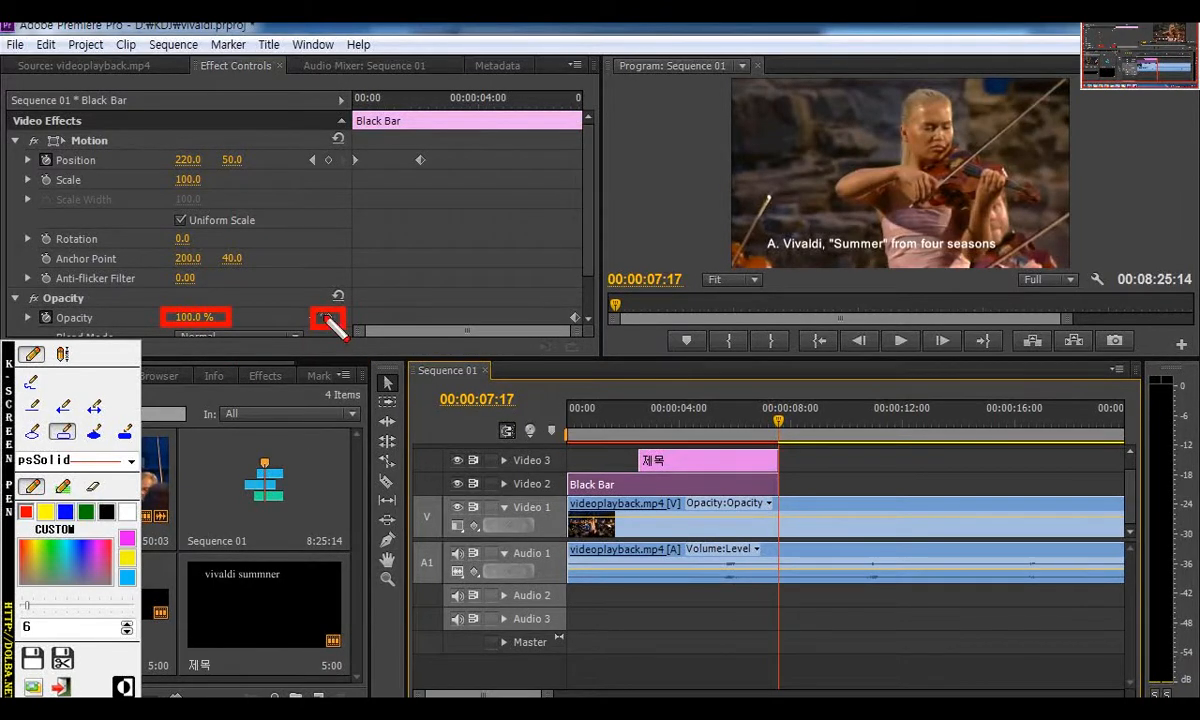
pyautogui.press('Escape')
pyautogui.click(328, 318)
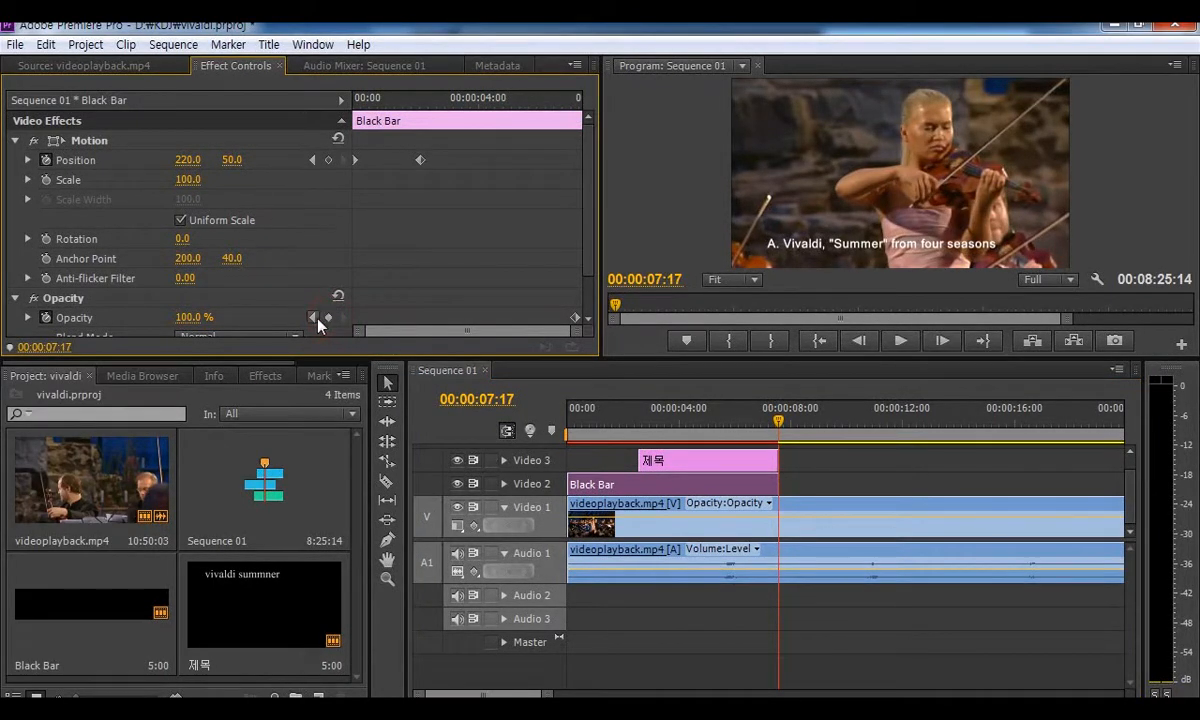
pyautogui.click(190, 318)
pyautogui.write('0')
pyautogui.press('Return')
# - Play the sequence from the start past the title and bar fade-out, and return the playhead to 00:00:00:00
pyautogui.click(450, 374)
pyautogui.press('Home')
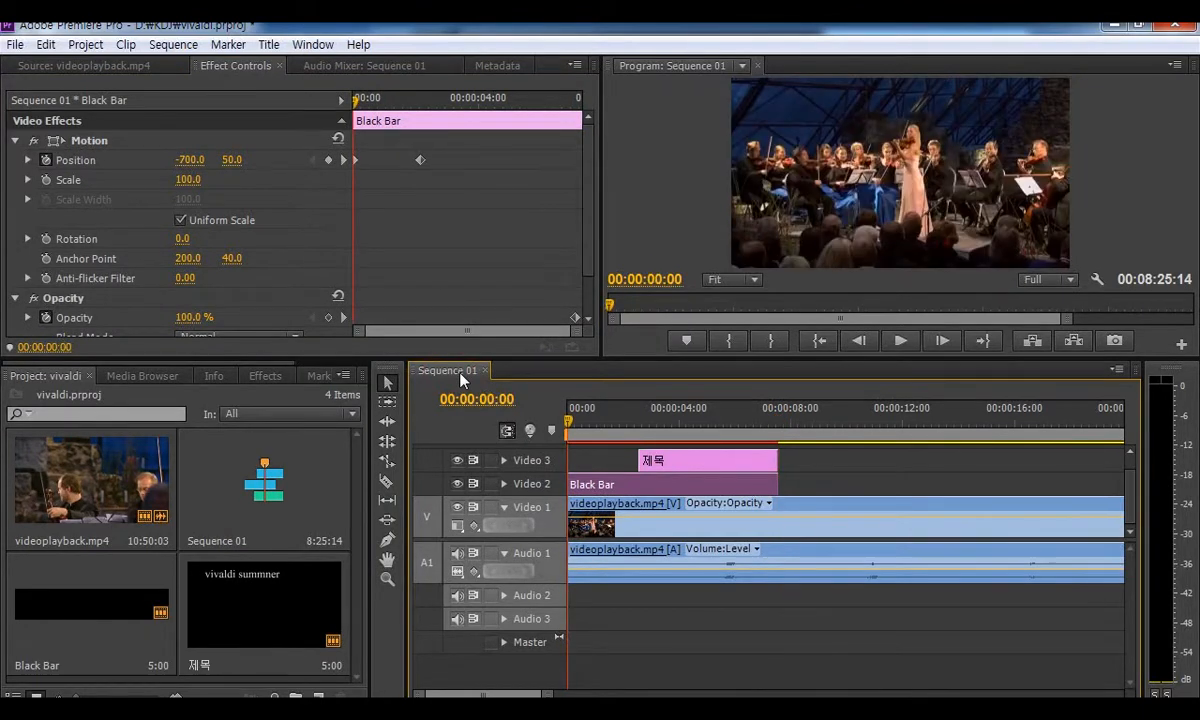
pyautogui.press('space')
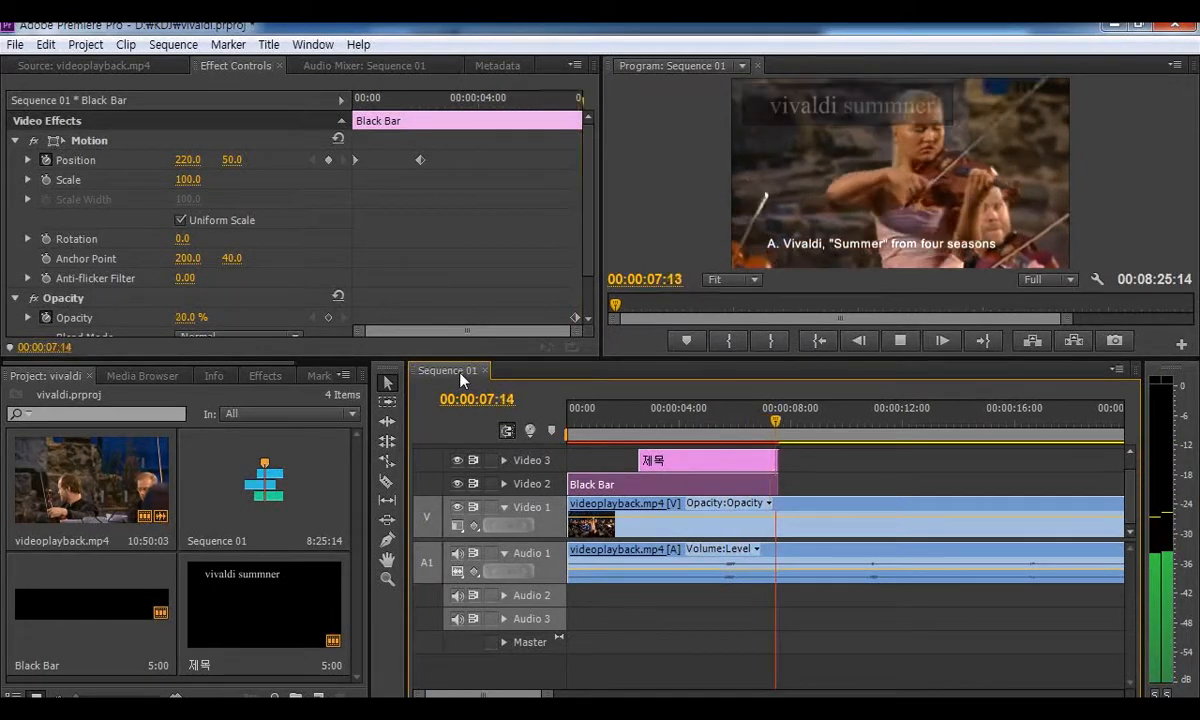
pyautogui.click(888, 340)
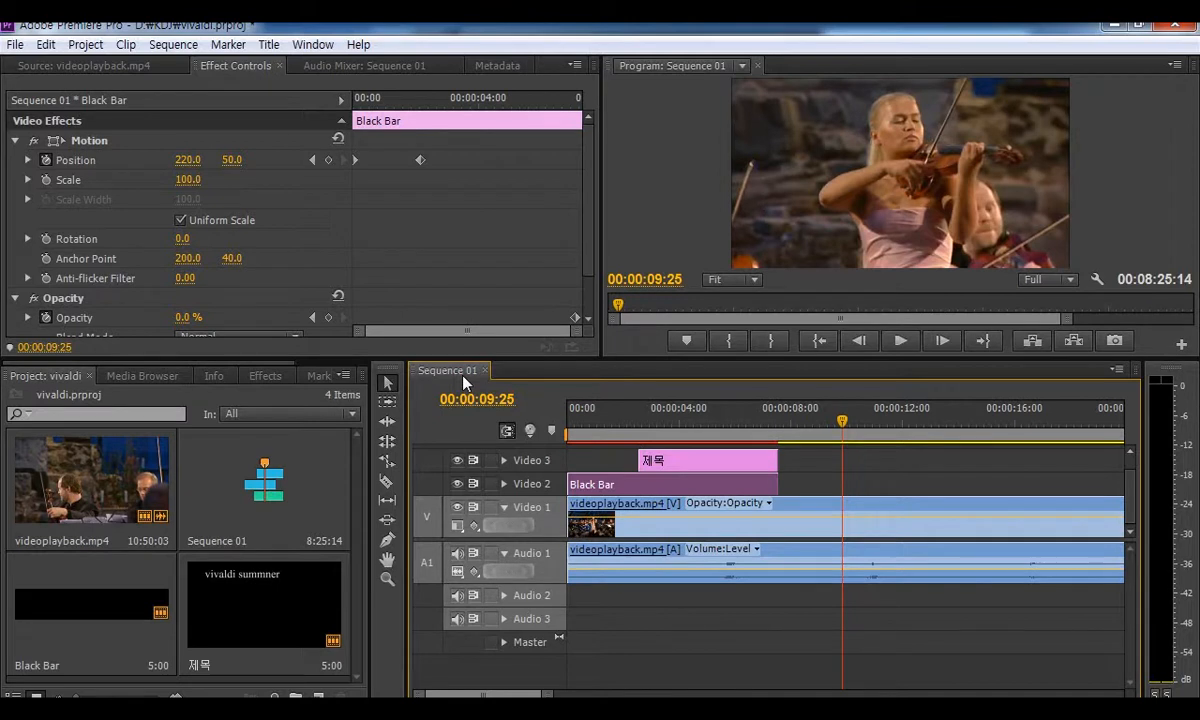
pyautogui.click(651, 422)
pyautogui.moveTo(651, 425); pyautogui.dragTo(518, 413)
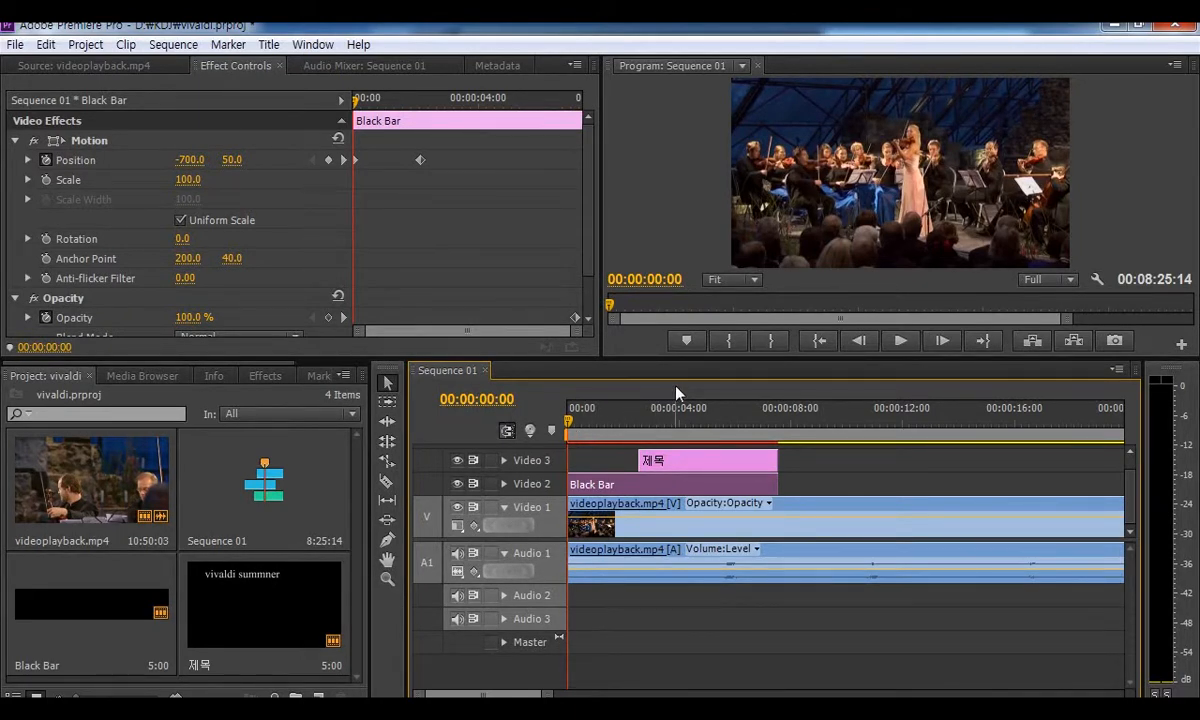
pyautogui.hotkey('ctrl', 'F2')
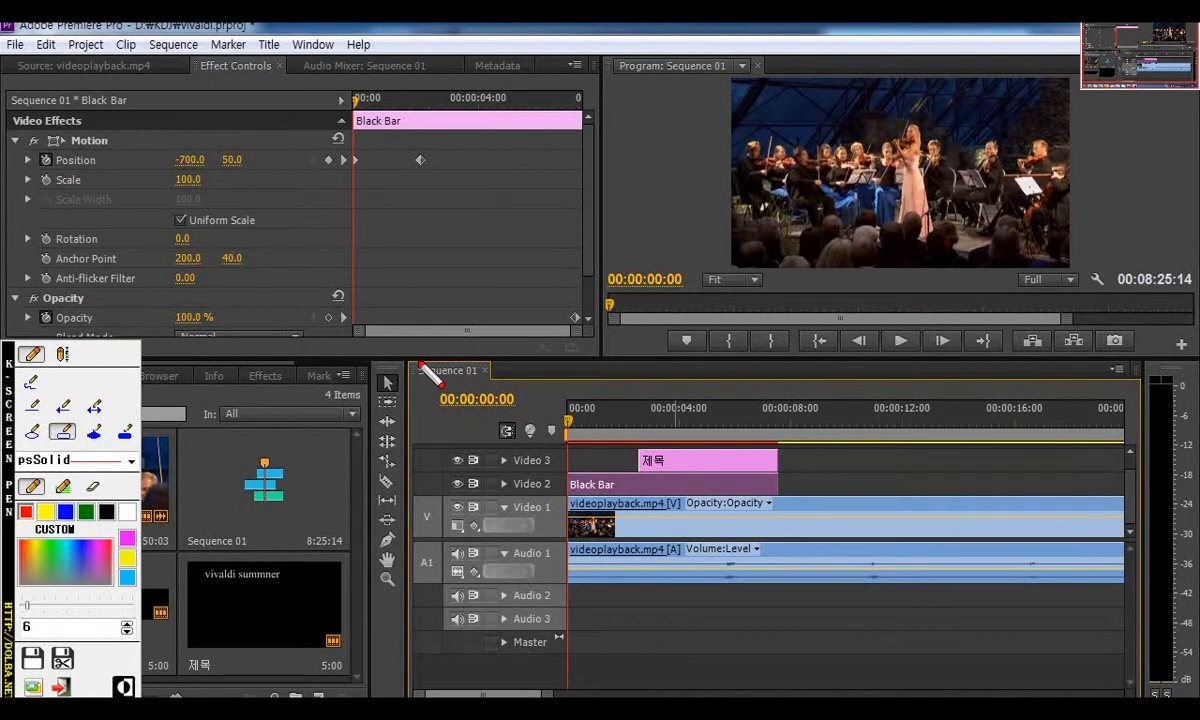
pyautogui.moveTo(397, 348); pyautogui.dragTo(1153, 700)
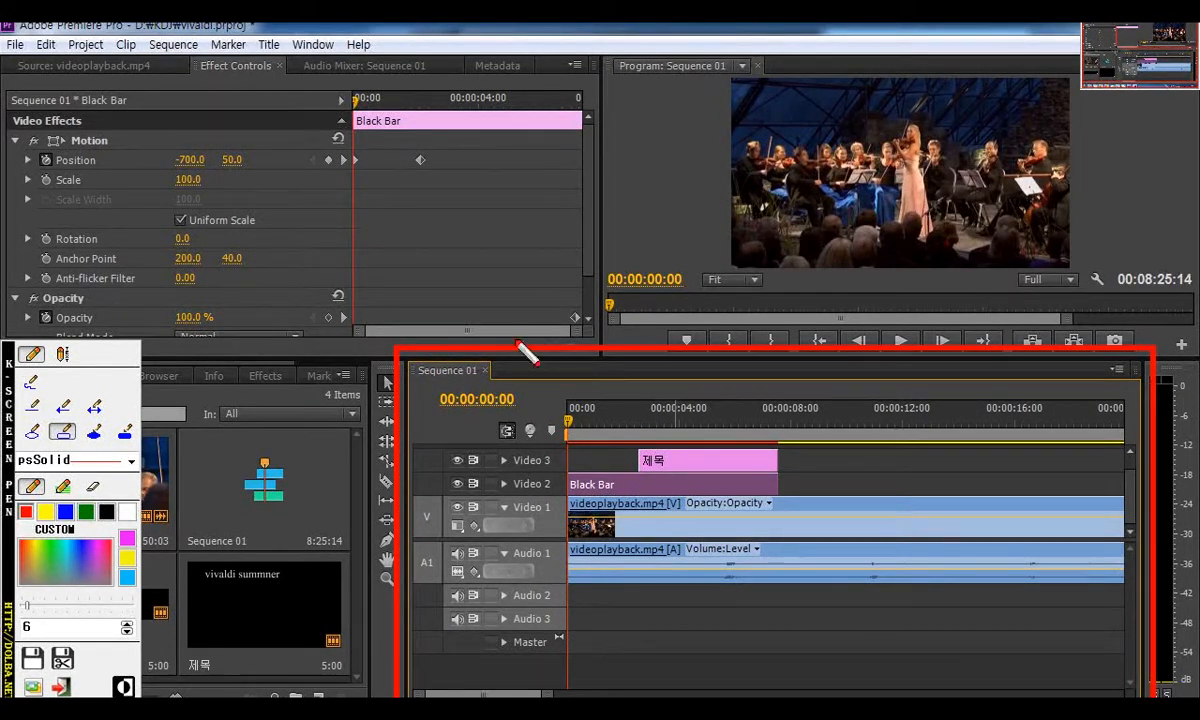
pyautogui.moveTo(433, 365); pyautogui.dragTo(465, 378)
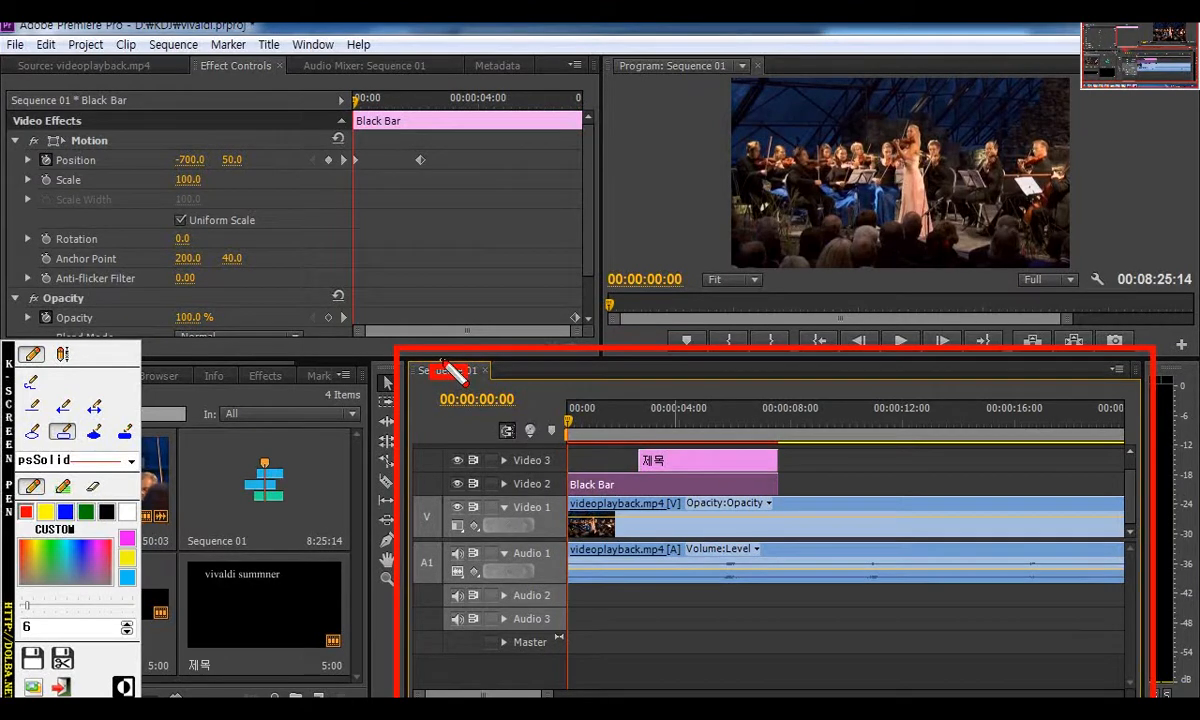
pyautogui.press('Escape')
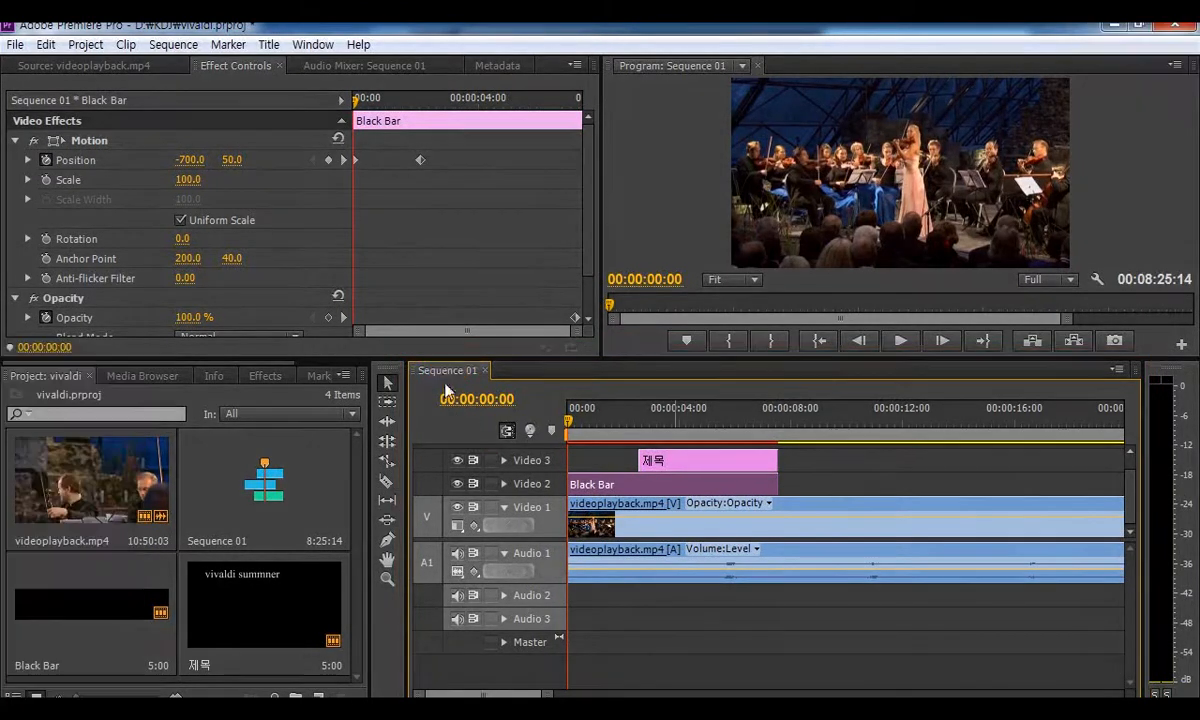
# - Open the media export settings for Sequence 01 and compare the source and output previews
pyautogui.click(442, 373)
pyautogui.click(15, 46)
pyautogui.moveTo(78, 490)
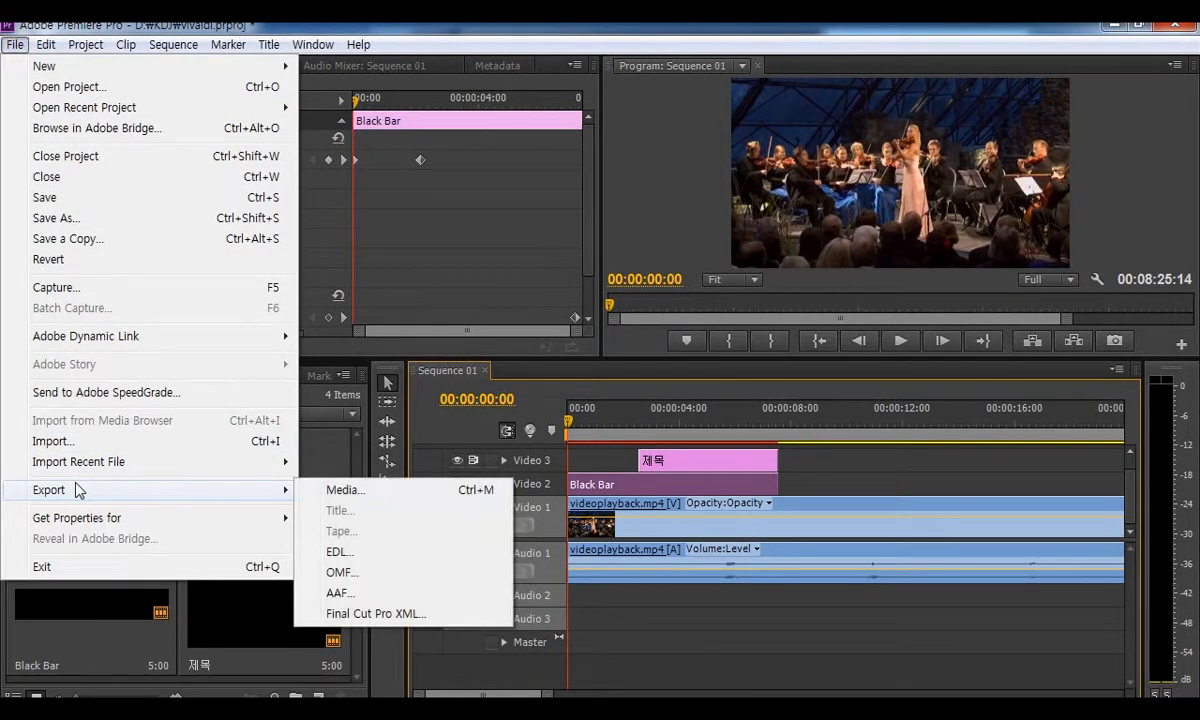
pyautogui.click(406, 494)
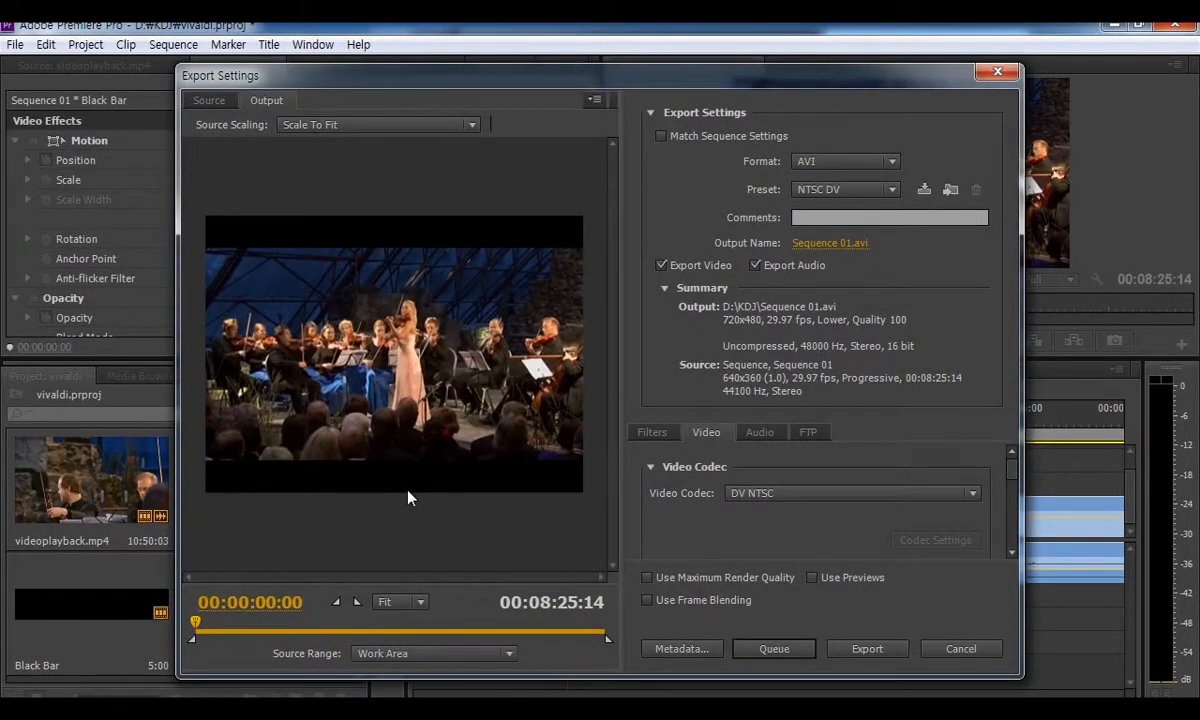
pyautogui.click(208, 102)
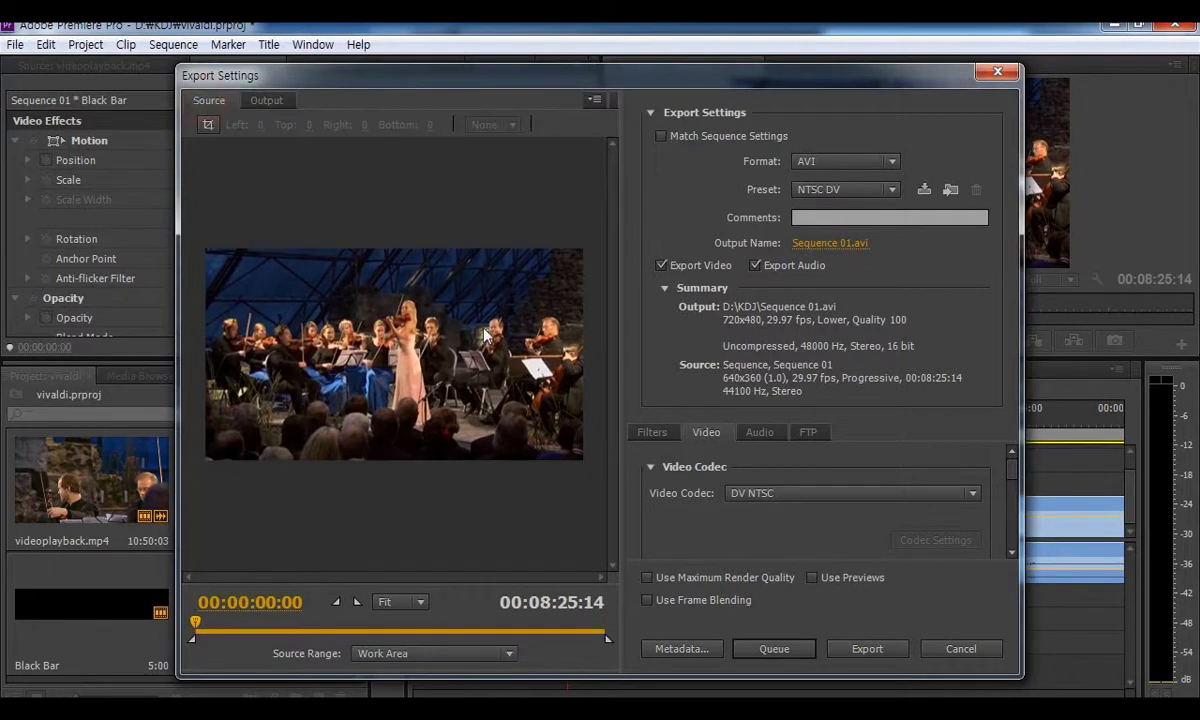
pyautogui.click(270, 101)
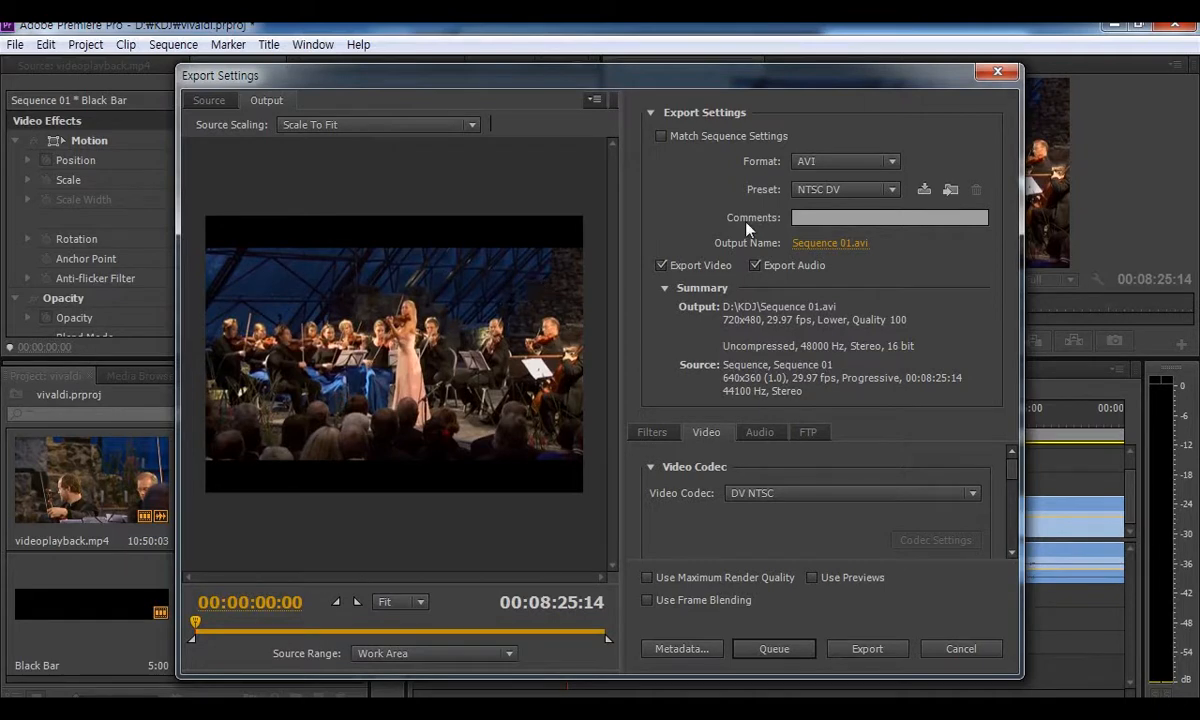
pyautogui.hotkey('ctrl', '2')
pyautogui.moveTo(733, 142); pyautogui.dragTo(940, 176)
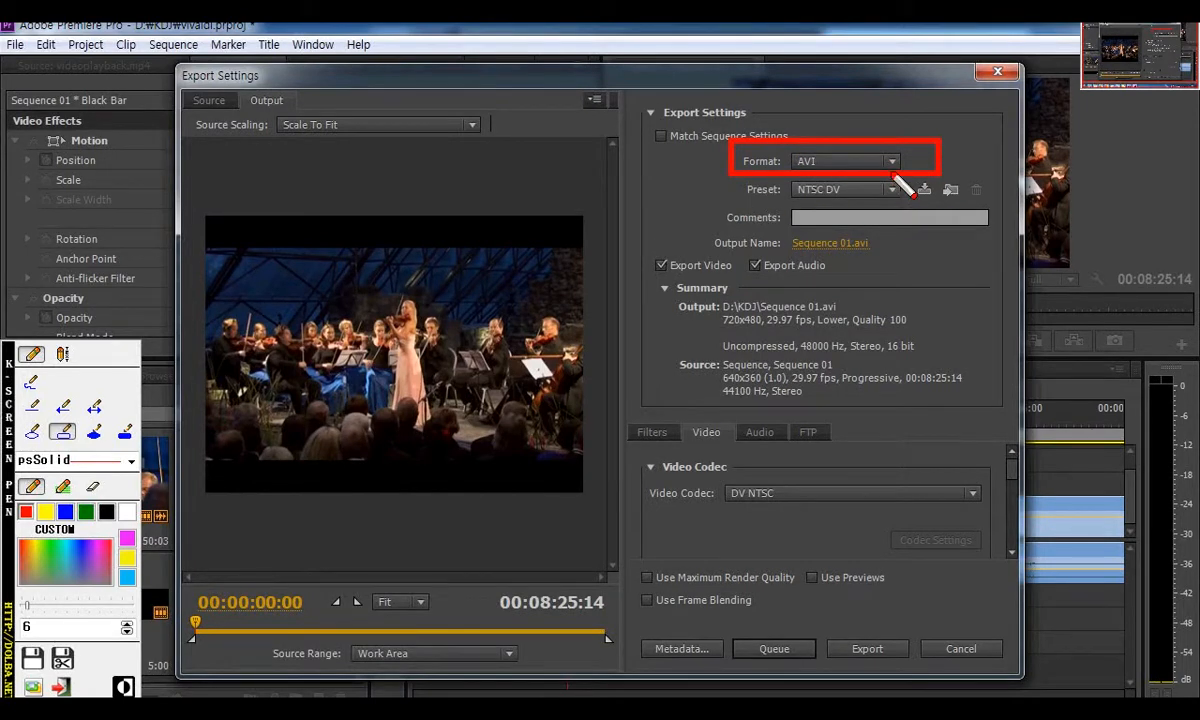
# - Set the export format for Sequence 01 to H.264 and check the output file's extension
pyautogui.hotkey('ctrl', '2')
pyautogui.click(891, 164)
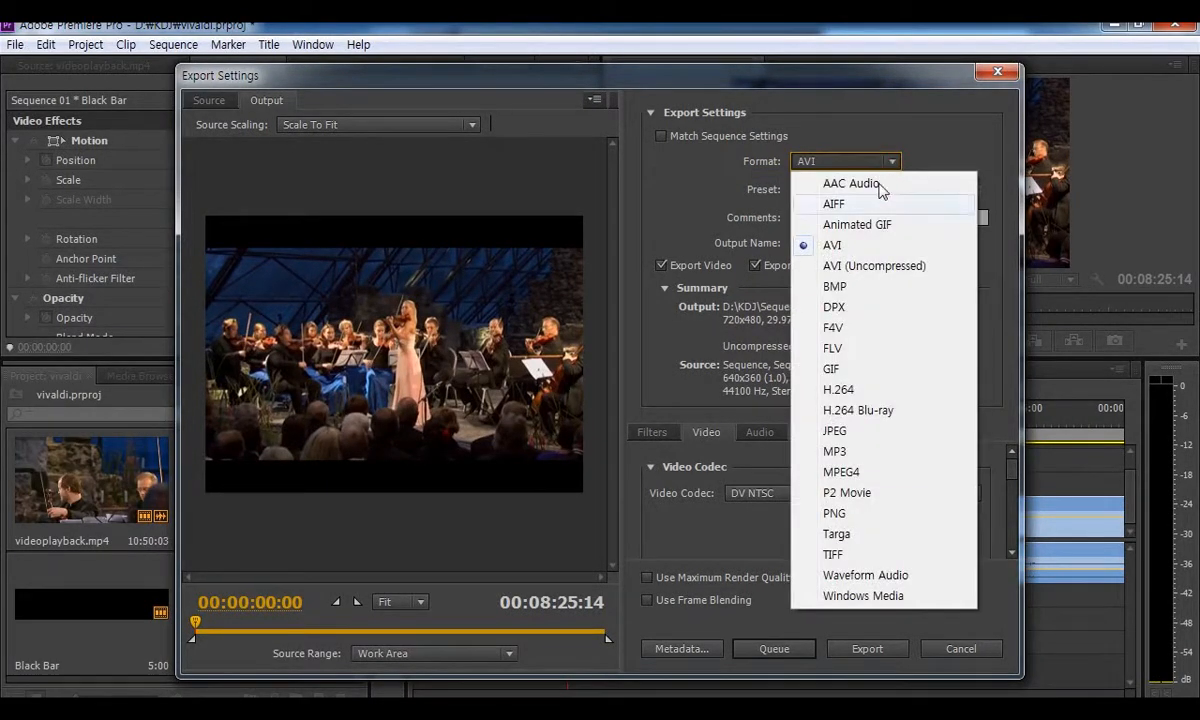
pyautogui.click(840, 390)
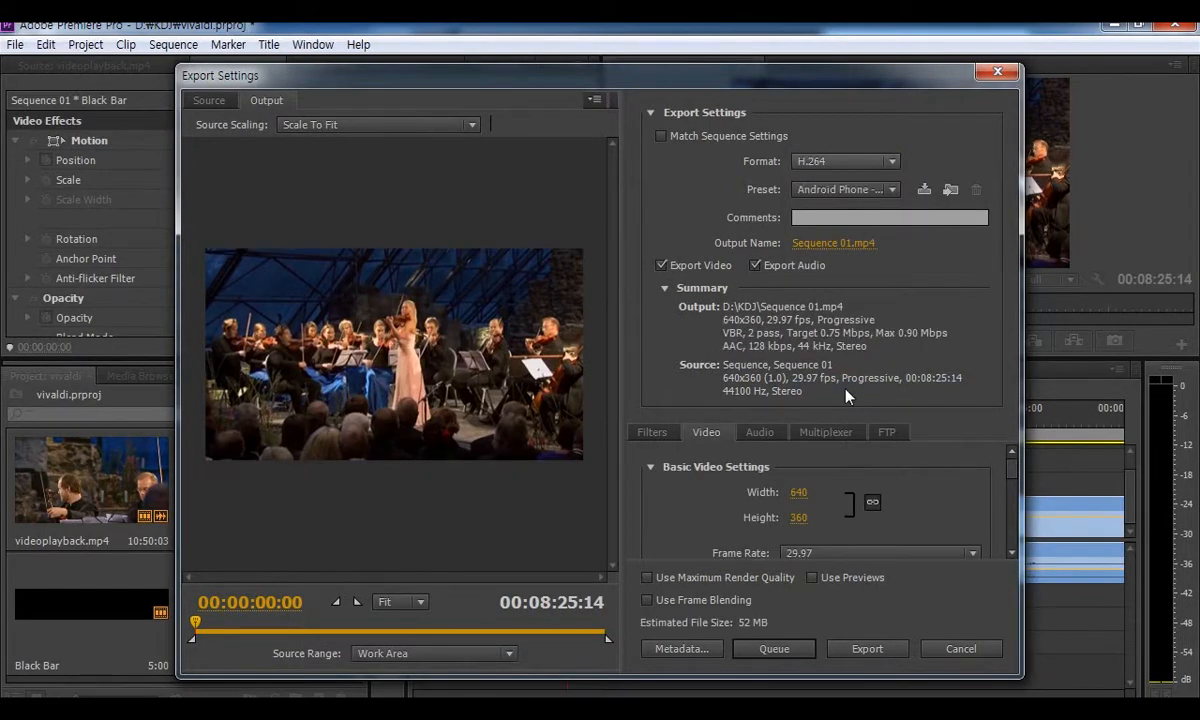
pyautogui.press('F9')
pyautogui.moveTo(834, 217); pyautogui.dragTo(890, 256)
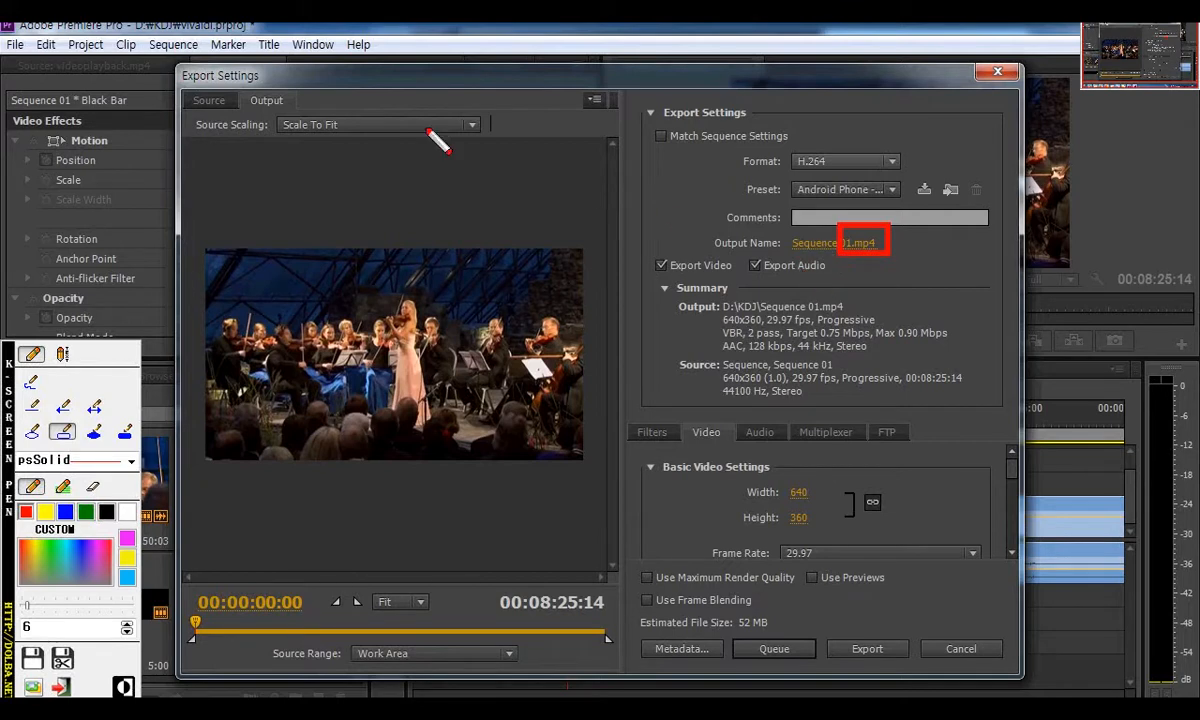
# - Compare the source and output previews for black borders, and review the output and source details in the export summary
pyautogui.press('Escape')
pyautogui.click(208, 104)
pyautogui.click(267, 102)
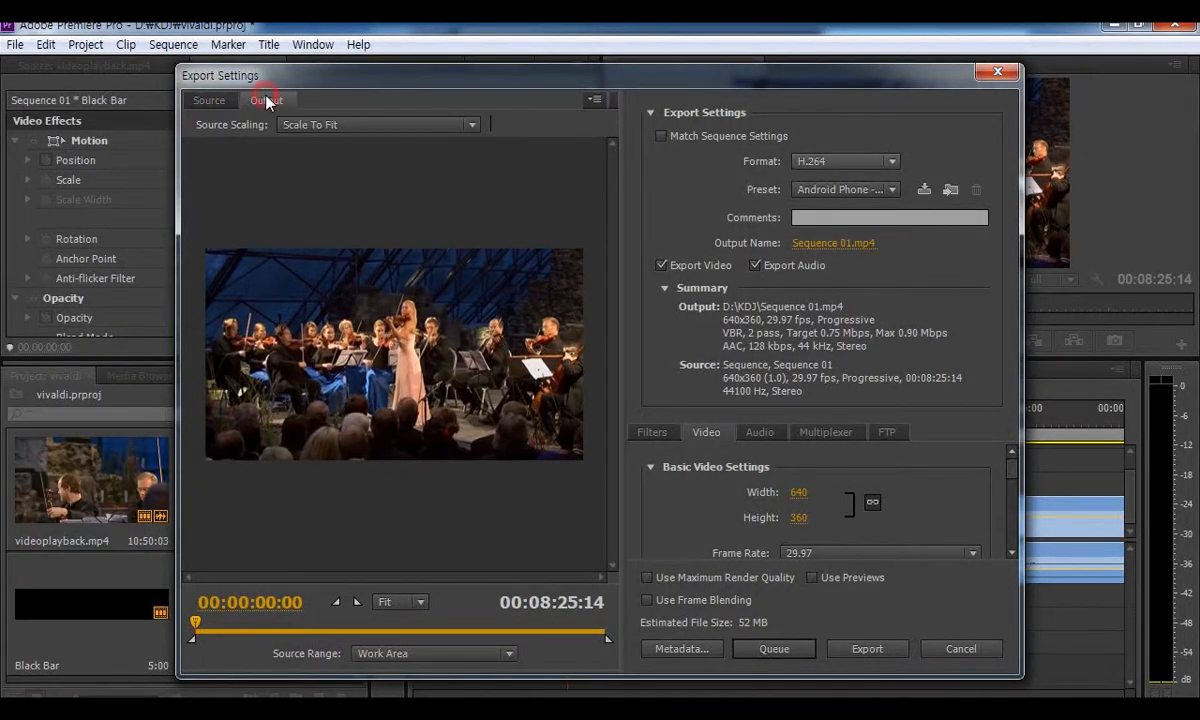
pyautogui.click(208, 100)
pyautogui.click(267, 100)
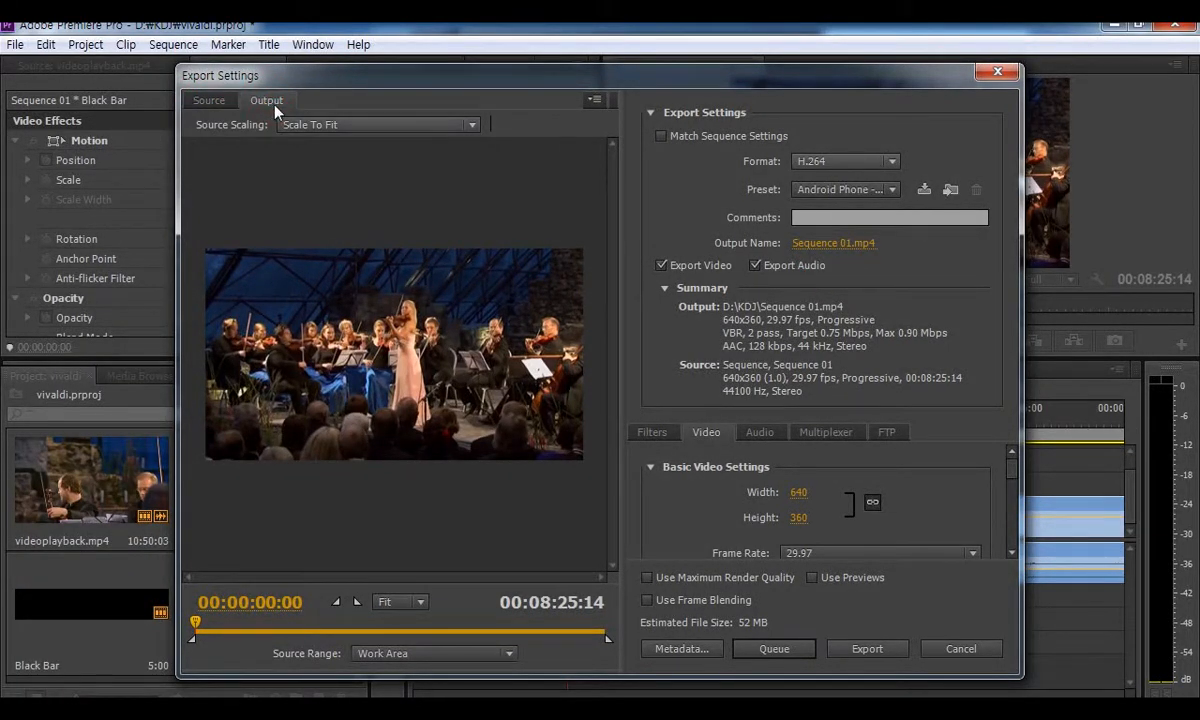
pyautogui.hotkey('ctrl', 'shift', 'p')
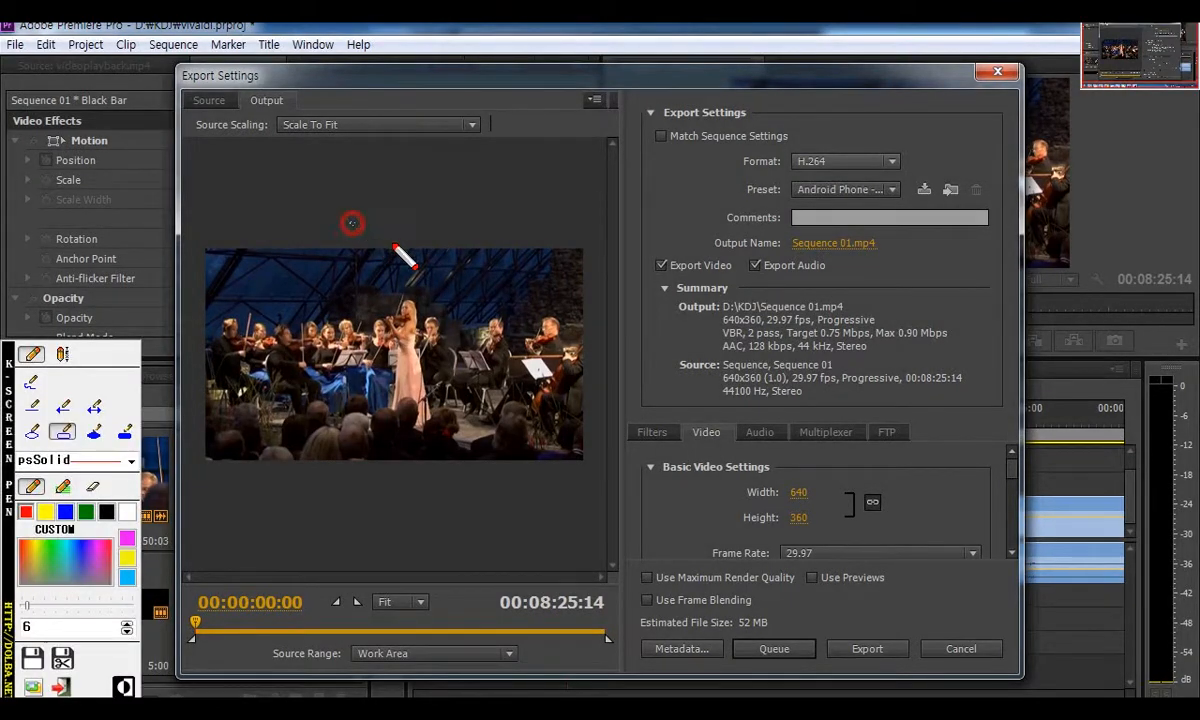
pyautogui.moveTo(350, 222); pyautogui.dragTo(444, 241)
pyautogui.moveTo(577, 318); pyautogui.dragTo(611, 376)
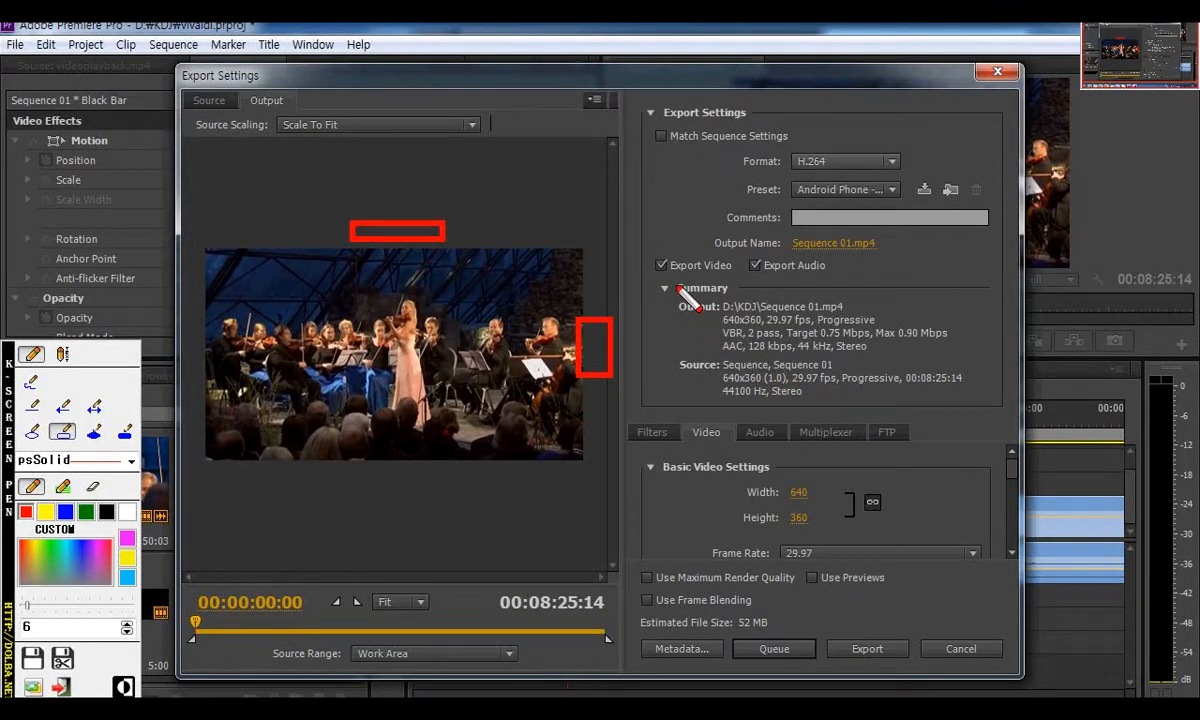
pyautogui.moveTo(664, 289)
pyautogui.mouseDown()
pyautogui.moveTo(699, 372)
pyautogui.moveTo(991, 408)
pyautogui.mouseUp()
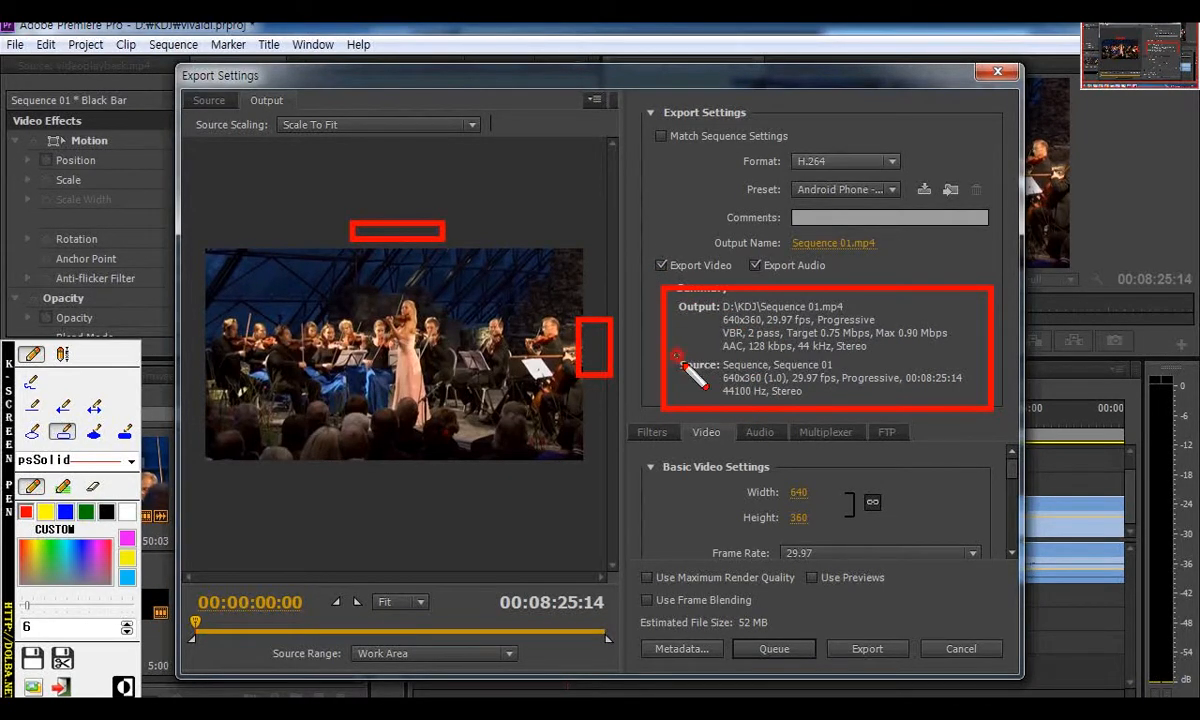
pyautogui.moveTo(678, 357); pyautogui.dragTo(853, 399)
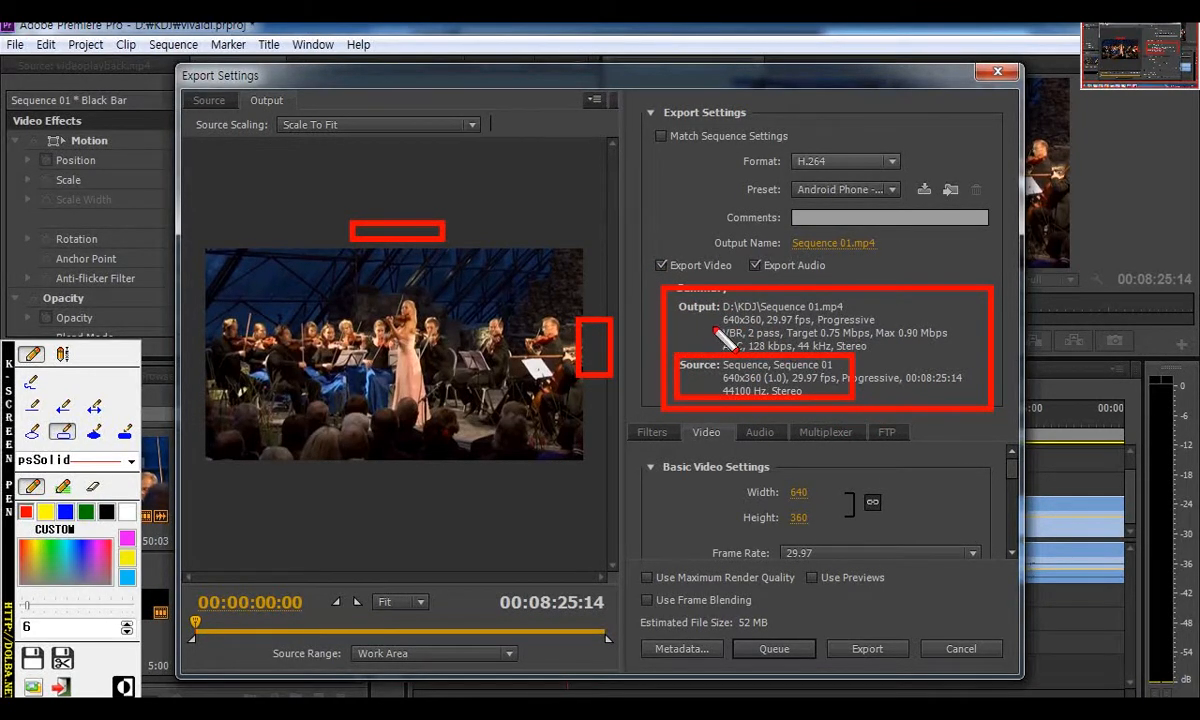
pyautogui.moveTo(707, 320); pyautogui.dragTo(895, 322)
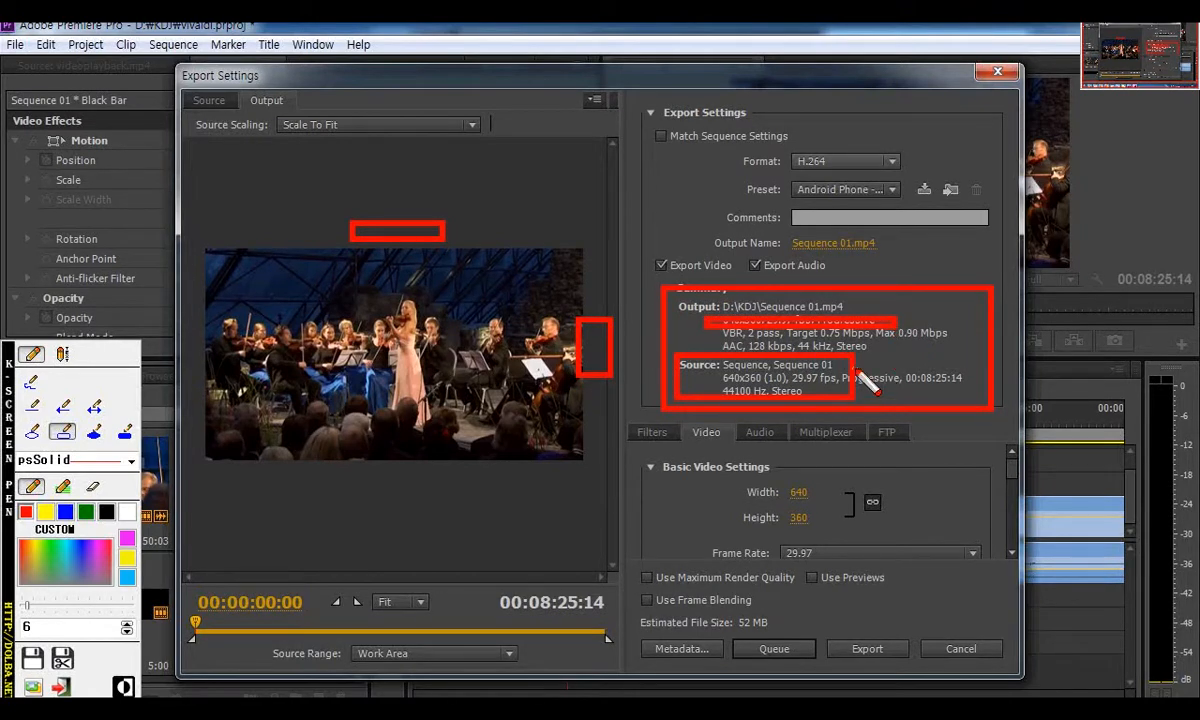
pyautogui.press('Escape')
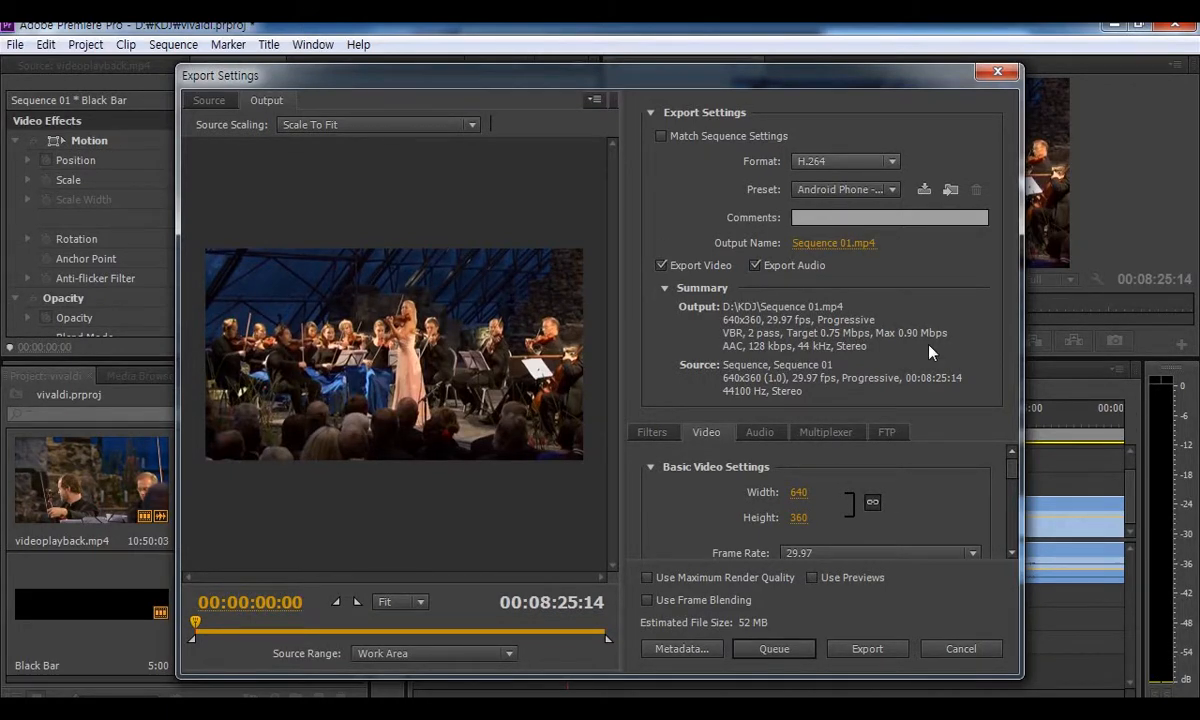
# - Examine the estimated file size and the available queue and export options
pyautogui.press('F12')
pyautogui.moveTo(624, 610)
pyautogui.mouseDown()
pyautogui.moveTo(683, 638)
pyautogui.moveTo(798, 638)
pyautogui.mouseUp()
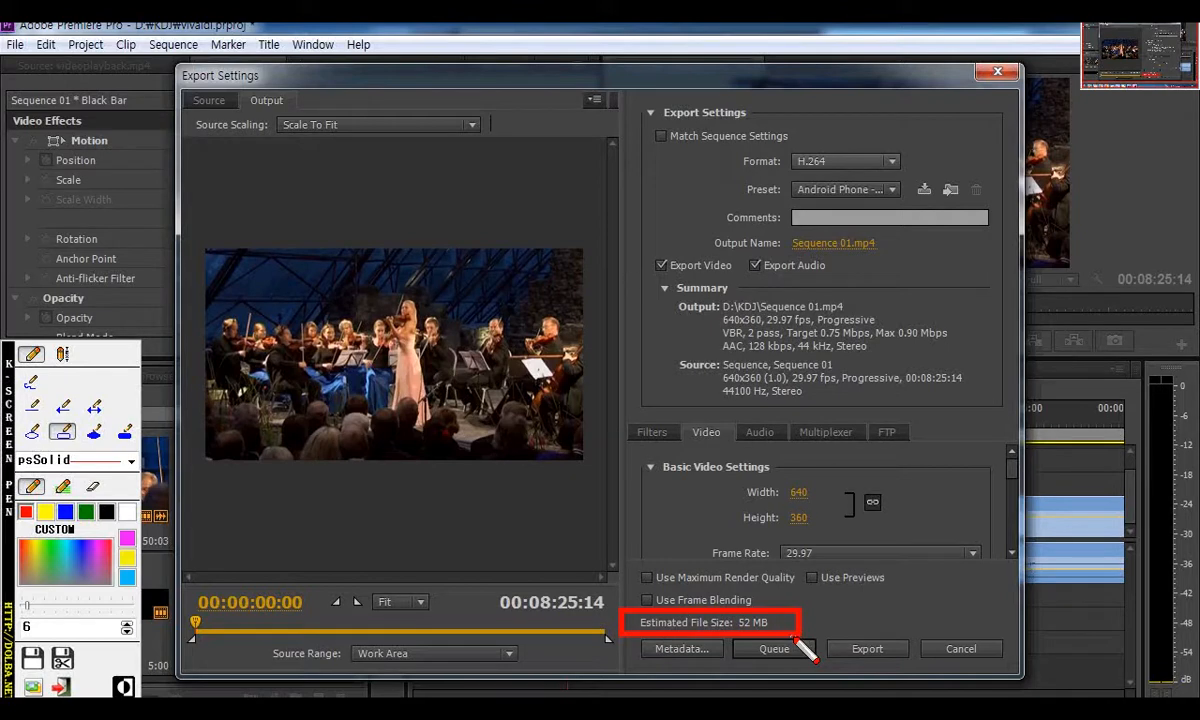
pyautogui.moveTo(729, 596); pyautogui.dragTo(925, 688)
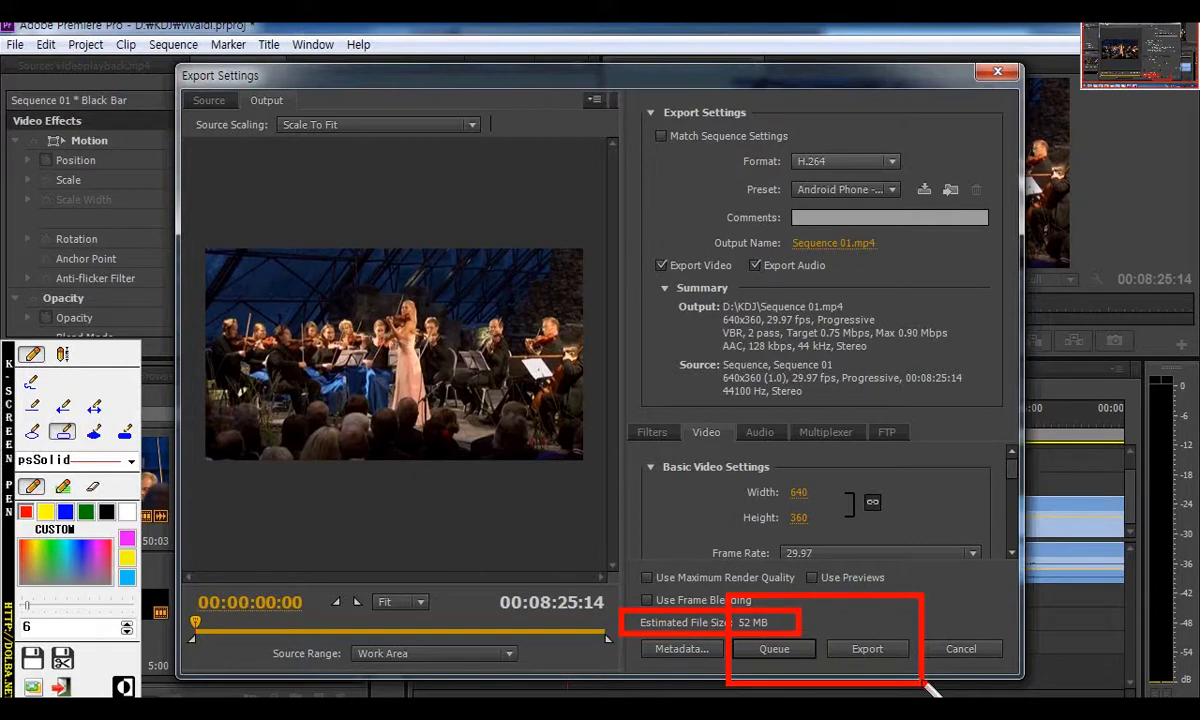
pyautogui.moveTo(825, 626); pyautogui.dragTo(914, 669)
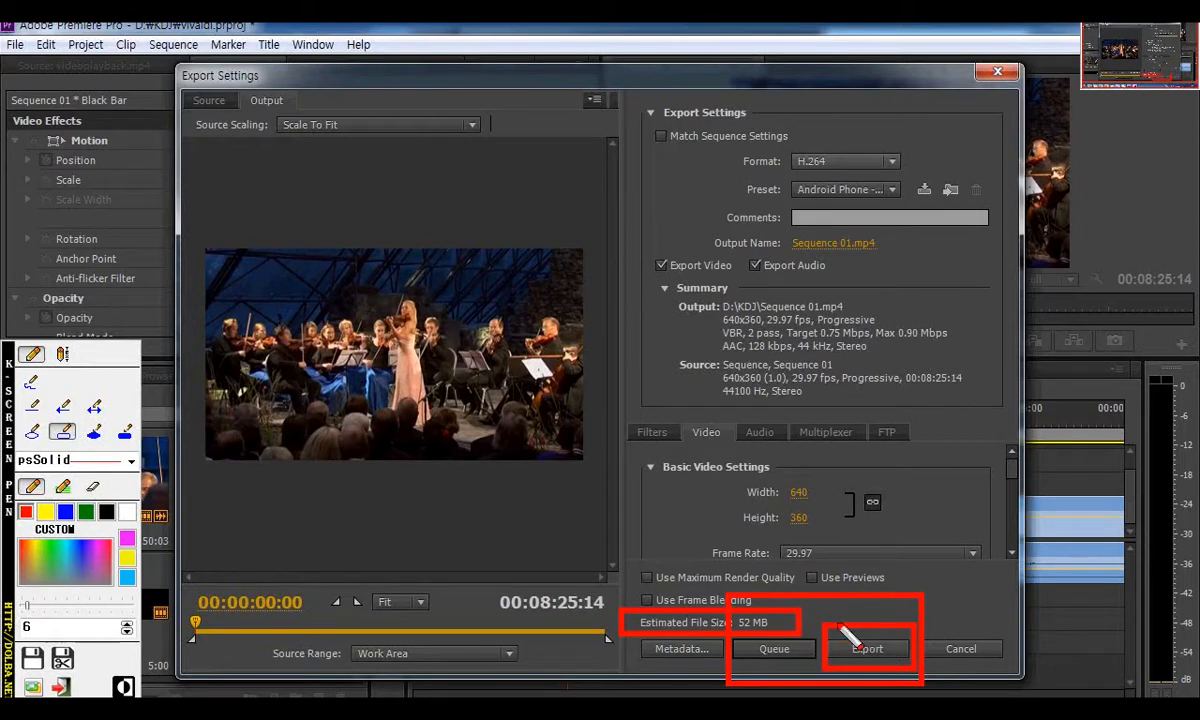
pyautogui.middleClick(734, 238)
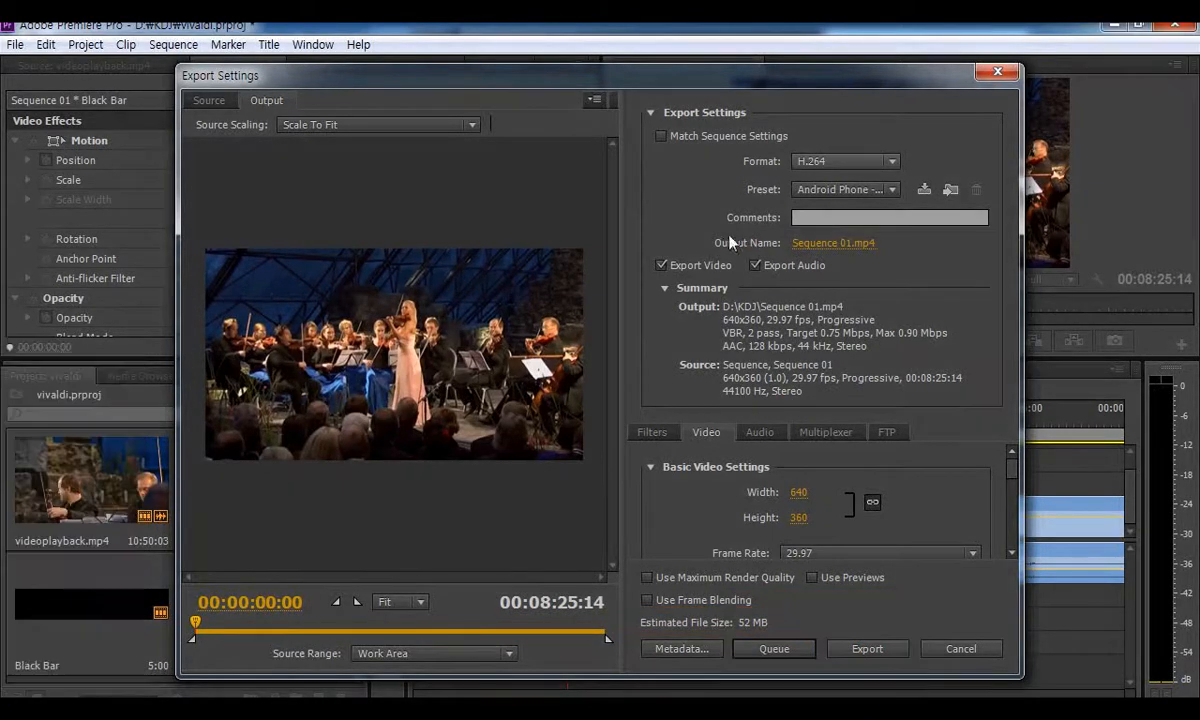
# - Name the export output file vivaldi_final.mp4 and save that output name in the D:\KDJ folder
pyautogui.middleClick(711, 222)
pyautogui.moveTo(741, 259); pyautogui.dragTo(917, 253)
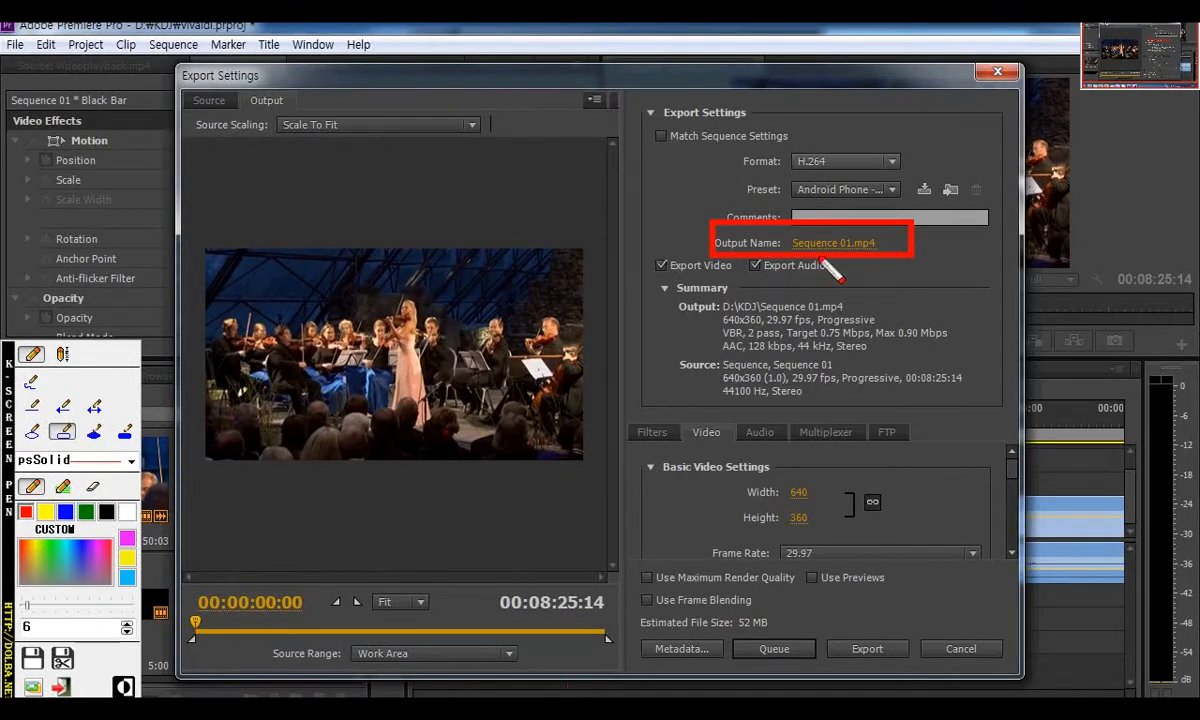
pyautogui.press('Escape')
pyautogui.click(850, 244)
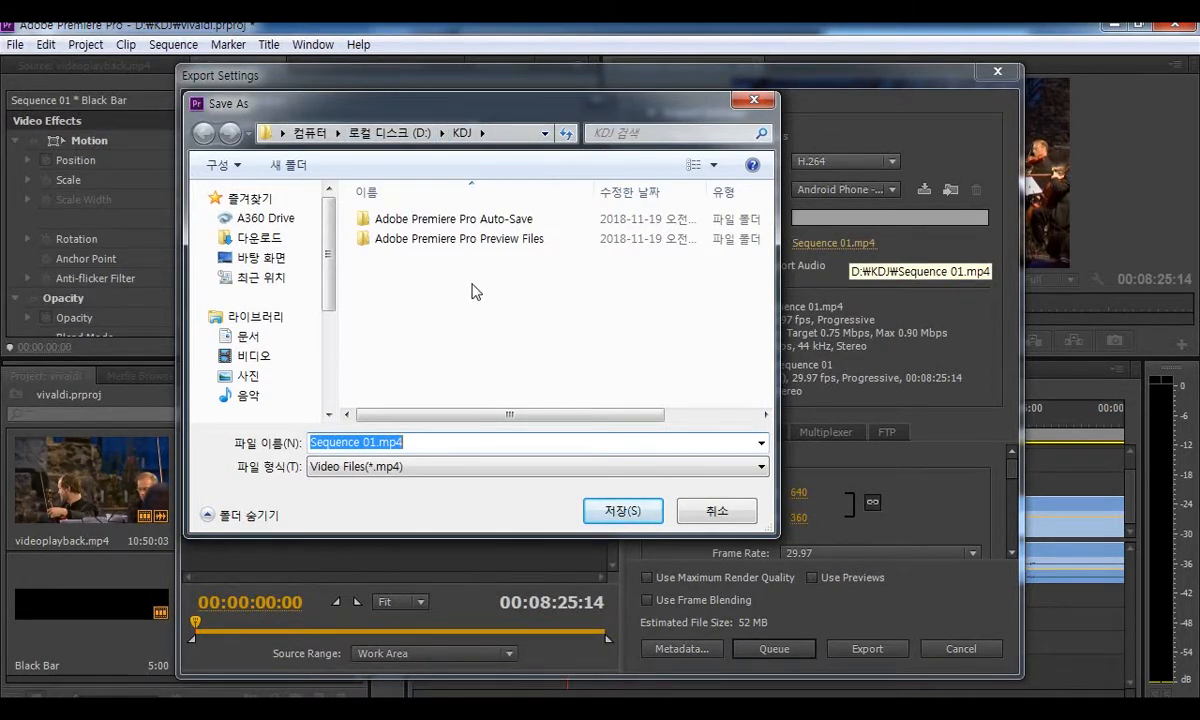
pyautogui.hotkey('ctrl', '2')
pyautogui.moveTo(333, 97)
pyautogui.mouseDown()
pyautogui.moveTo(486, 299)
pyautogui.moveTo(620, 290)
pyautogui.mouseUp()
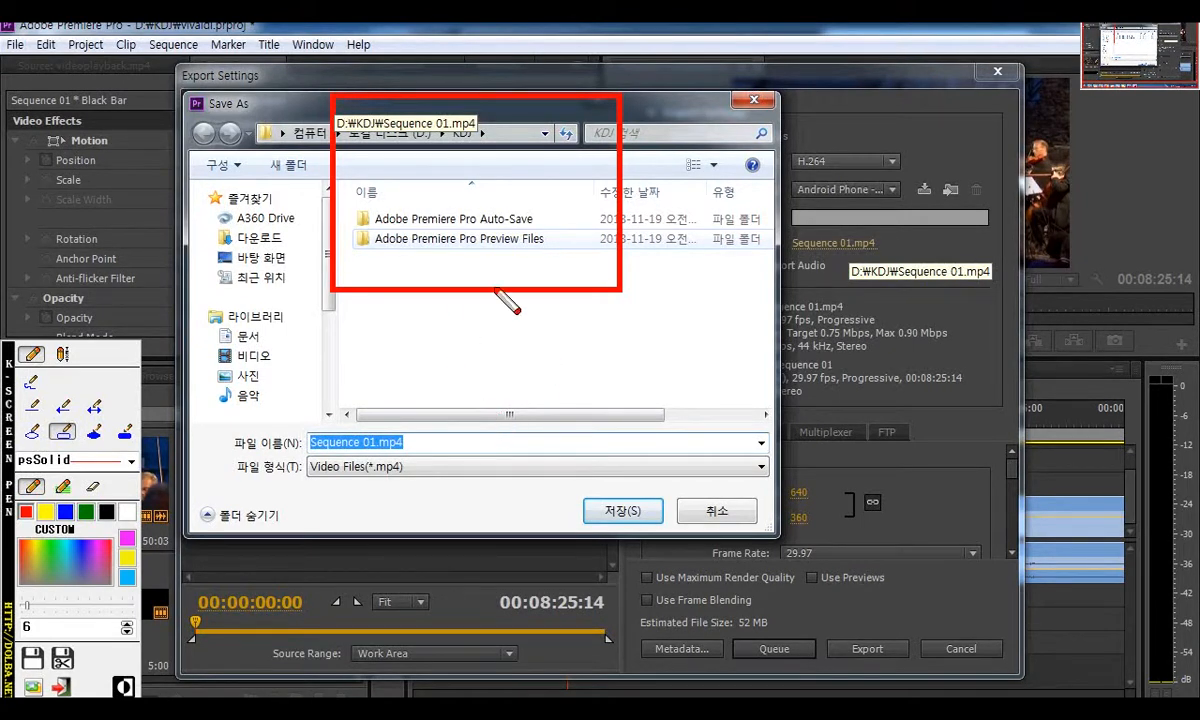
pyautogui.hotkey('ctrl', '2')
pyautogui.click(410, 442)
pyautogui.moveTo(376, 442); pyautogui.dragTo(323, 444)
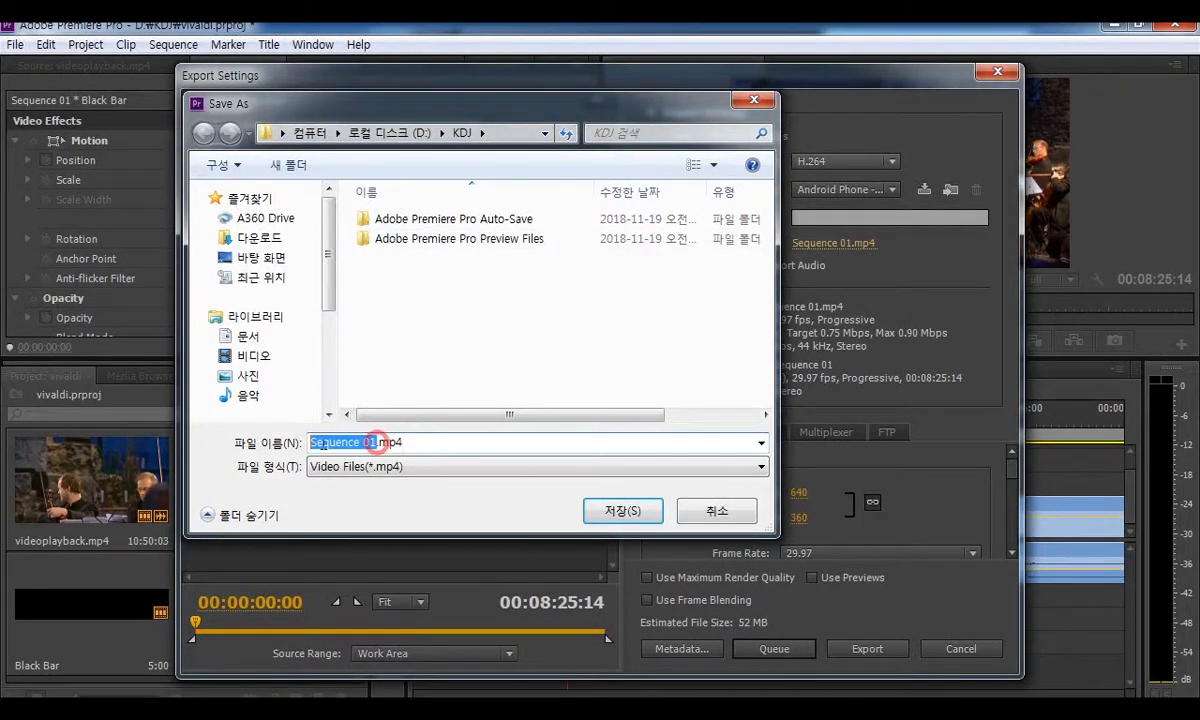
pyautogui.write('vi')
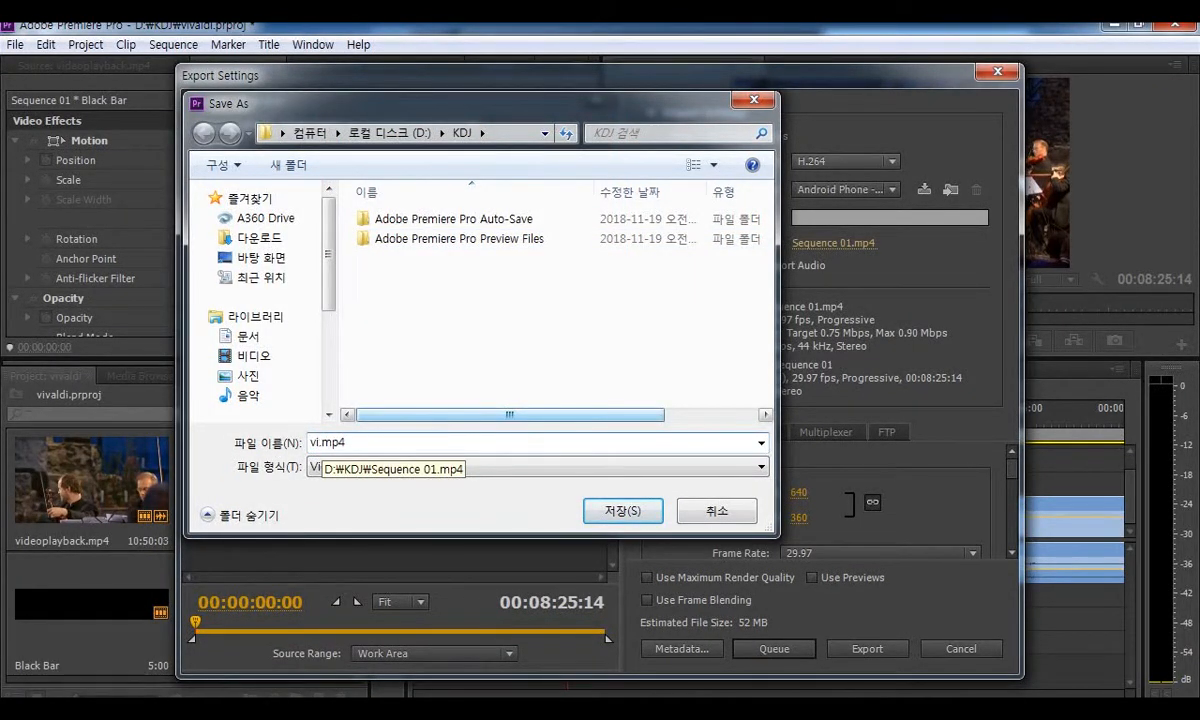
pyautogui.write('validi_')
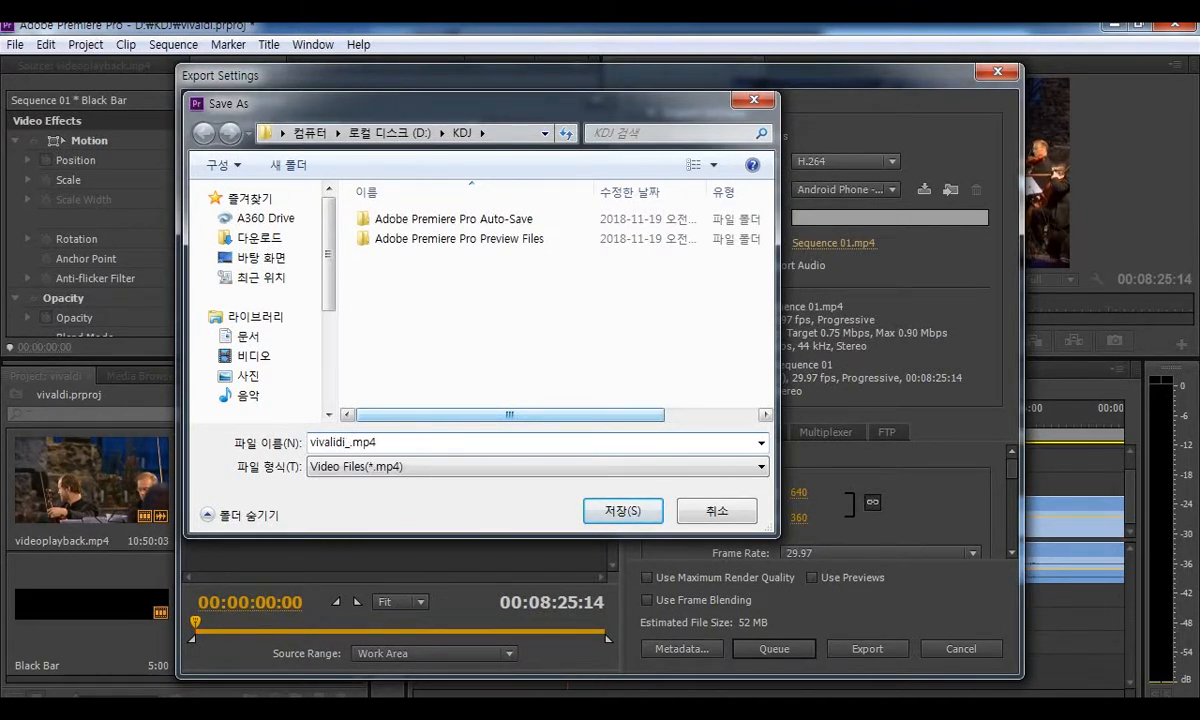
pyautogui.write('final')
pyautogui.press('Left')
pyautogui.press('Left')
pyautogui.press('Left')
pyautogui.press('Left')
pyautogui.press('Left')
pyautogui.press('Left')
pyautogui.press('Left')
pyautogui.press('Left')
pyautogui.press('Left')
pyautogui.press('Delete')
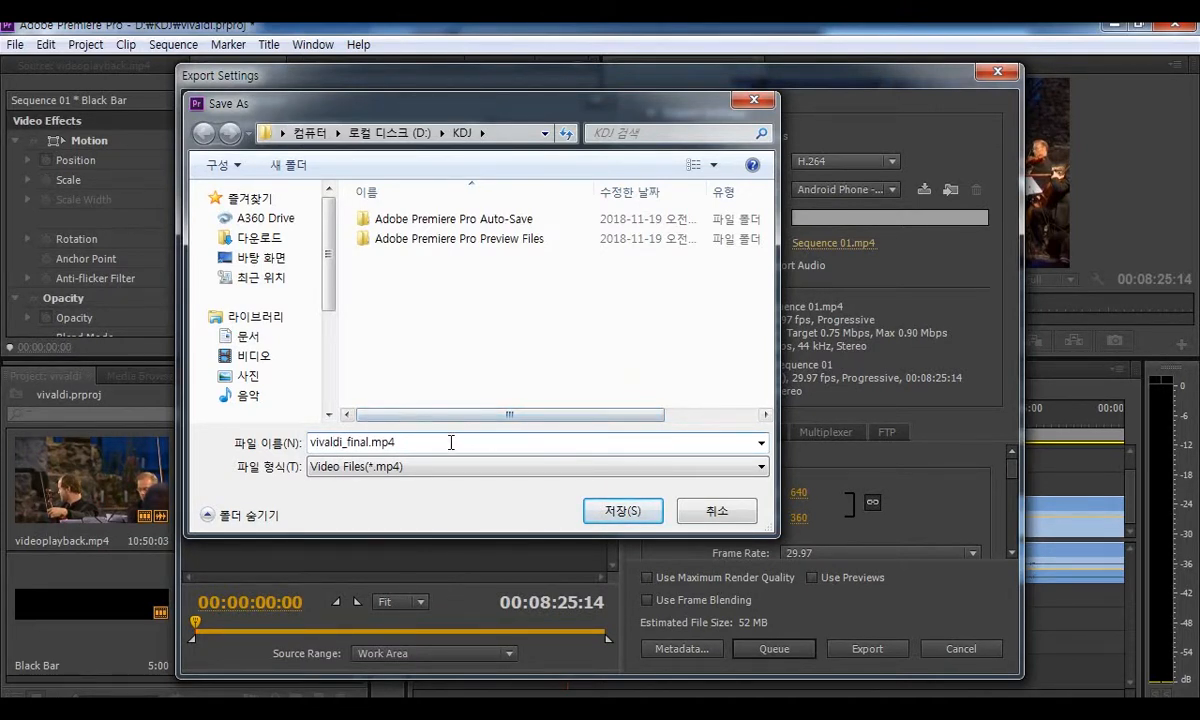
pyautogui.moveTo(450, 442); pyautogui.dragTo(141, 442)
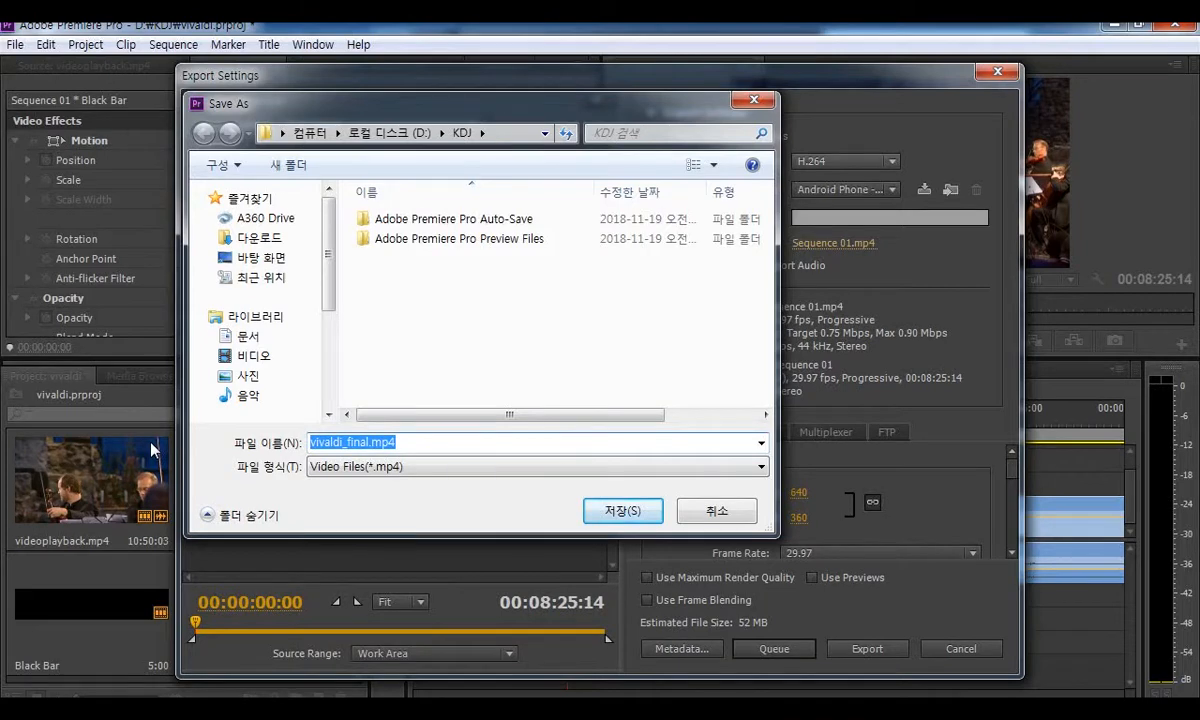
pyautogui.click(641, 509)
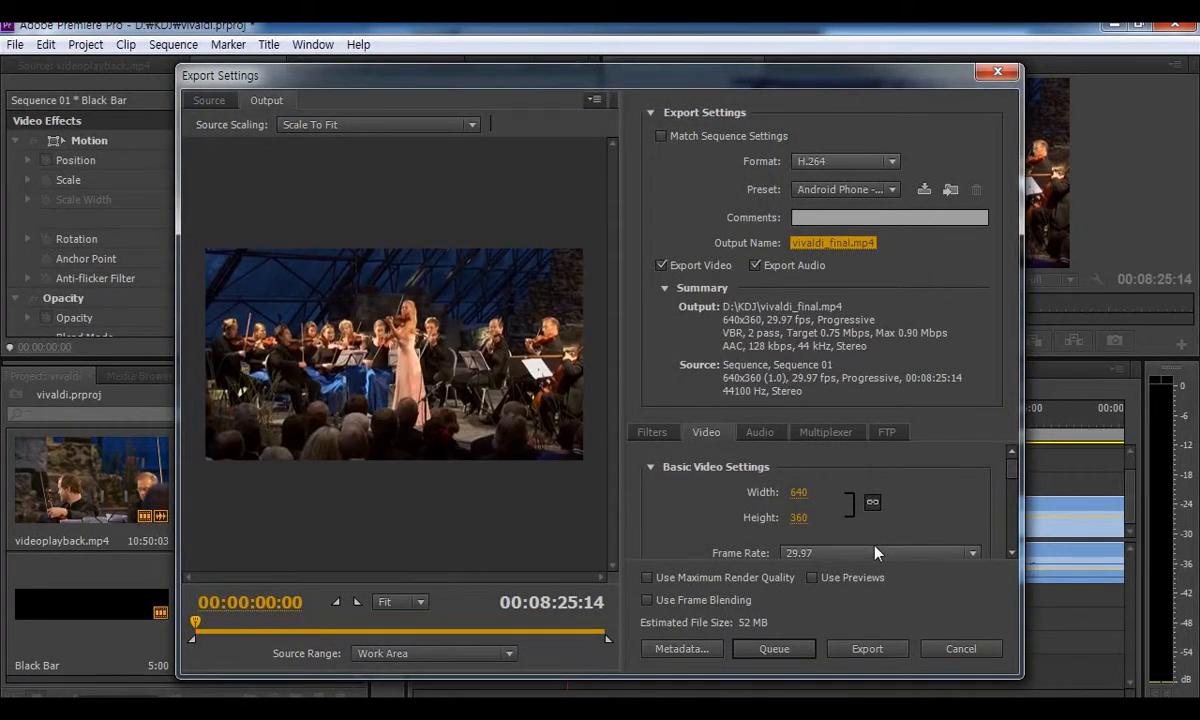
# - Export the sequence as vivaldi_final.mp4 and save the vivaldi project
pyautogui.press('F12')
pyautogui.moveTo(750, 223)
pyautogui.mouseDown()
pyautogui.moveTo(852, 259)
pyautogui.moveTo(910, 258)
pyautogui.mouseUp()
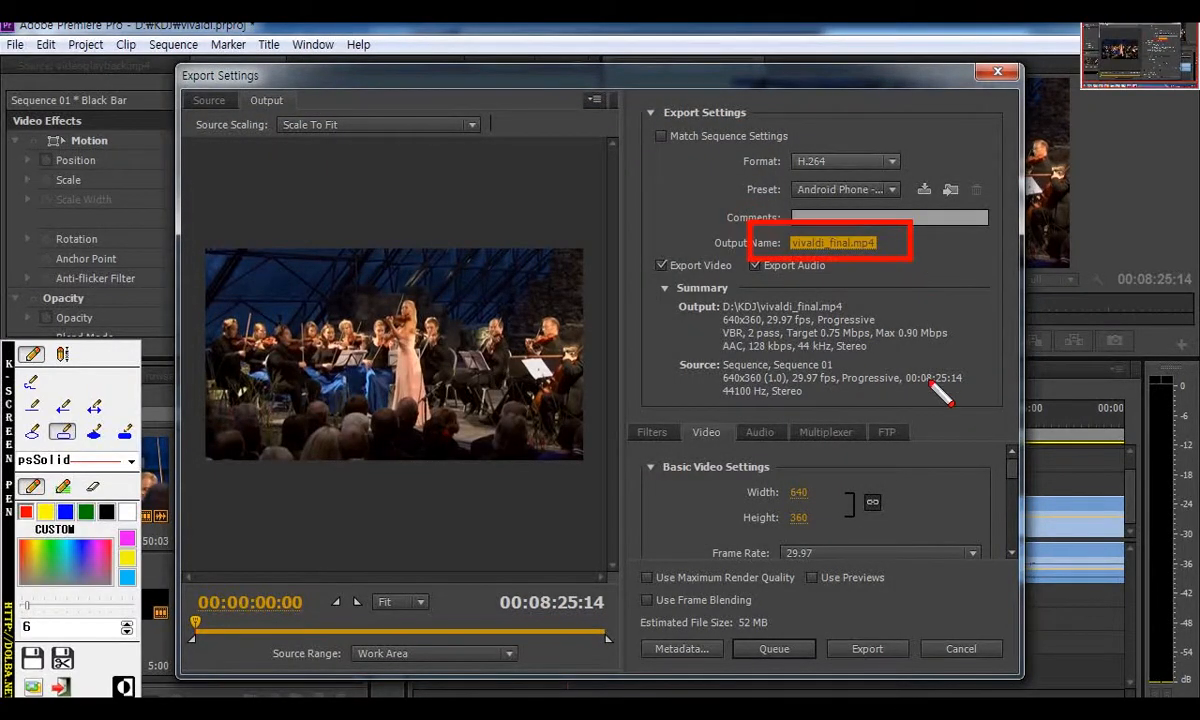
pyautogui.moveTo(841, 582)
pyautogui.mouseDown()
pyautogui.moveTo(931, 697)
pyautogui.moveTo(906, 685)
pyautogui.mouseUp()
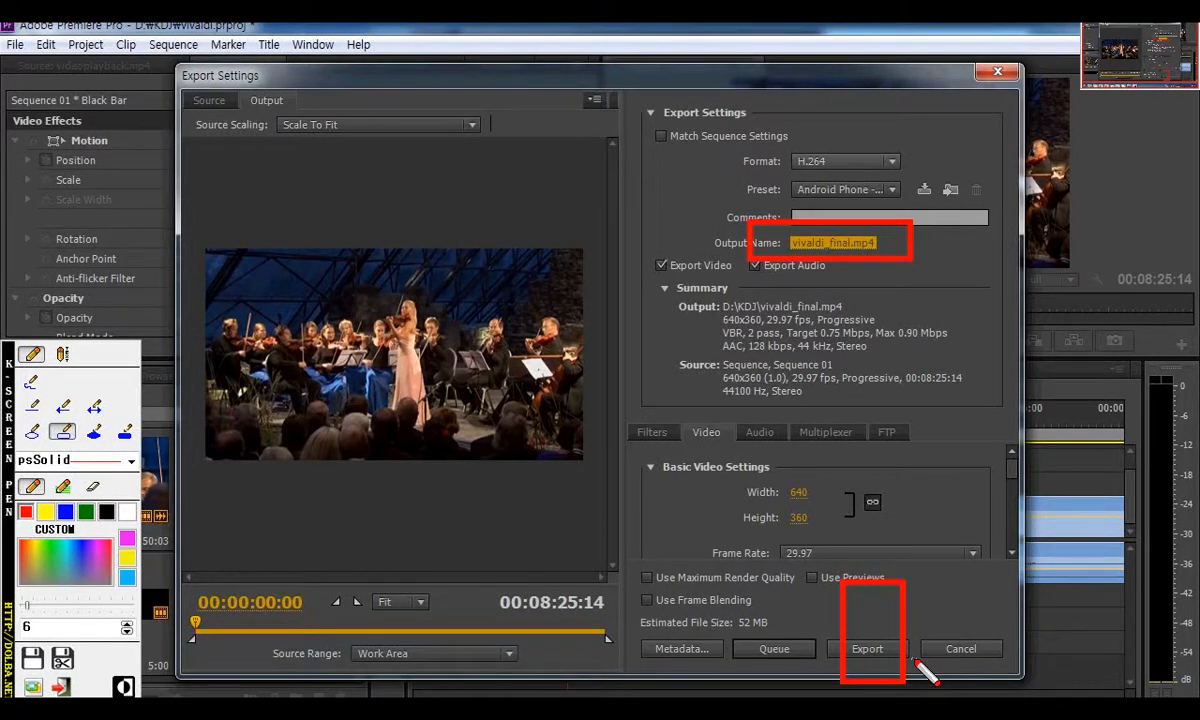
pyautogui.press('F12')
pyautogui.click(868, 648)
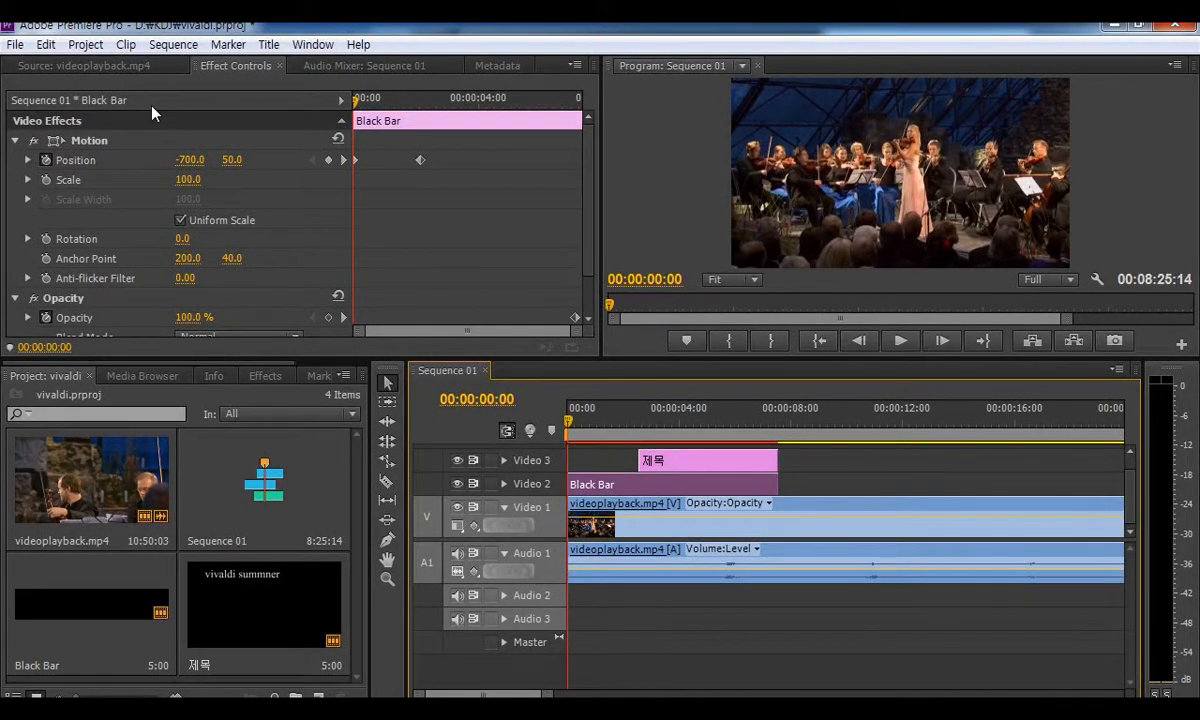
pyautogui.hotkey('ctrl', 's')
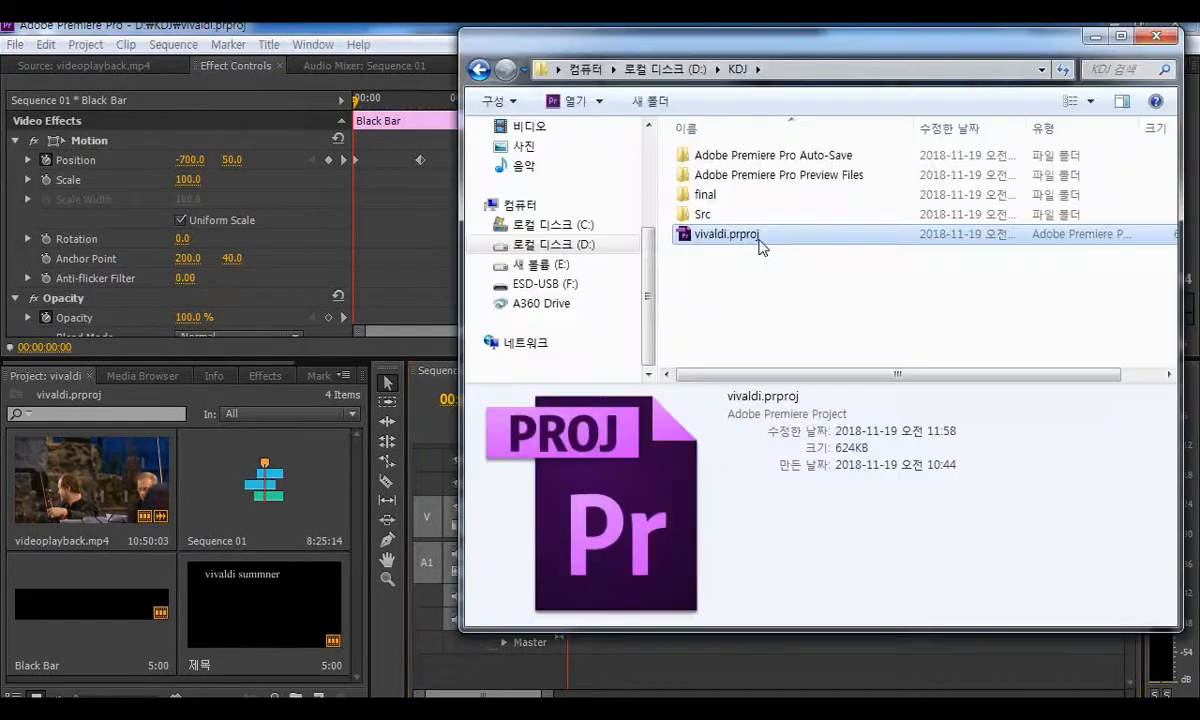
# - In File Explorer, copy vivaldi_final.mp4 from the KDJ\final folder into F:\ING\HTML_CSS\audio_video_base\video
pyautogui.click(763, 299)
pyautogui.doubleClick(708, 194)
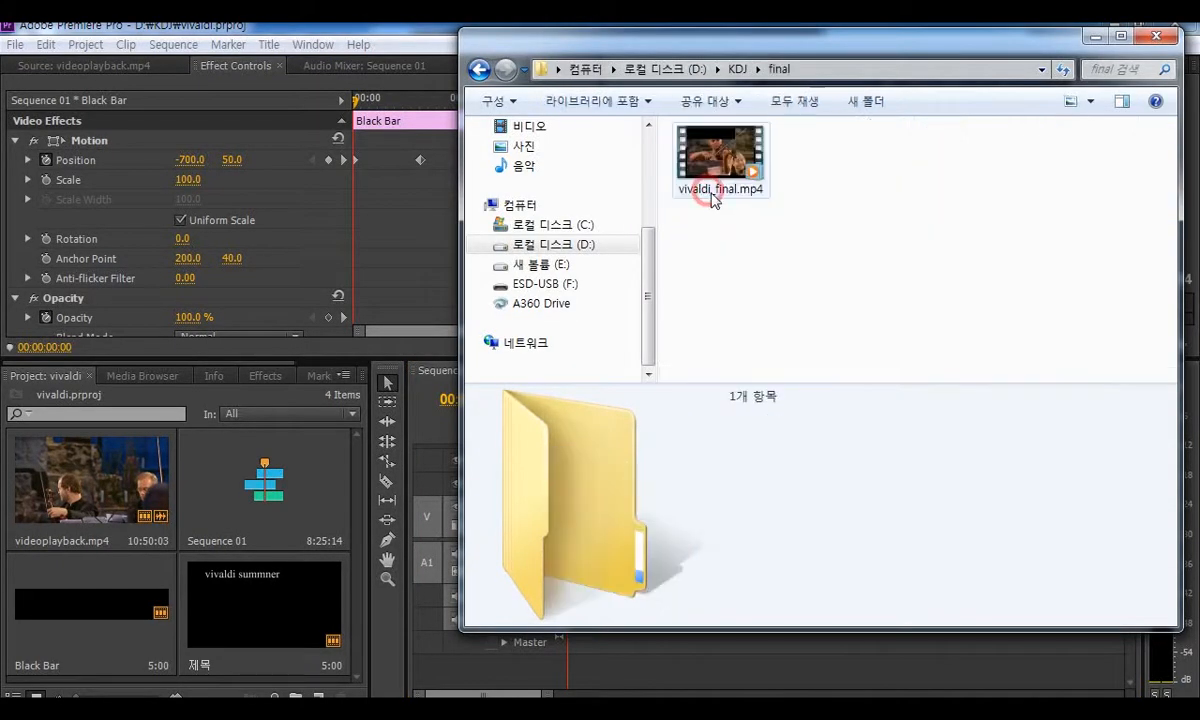
pyautogui.click(713, 194)
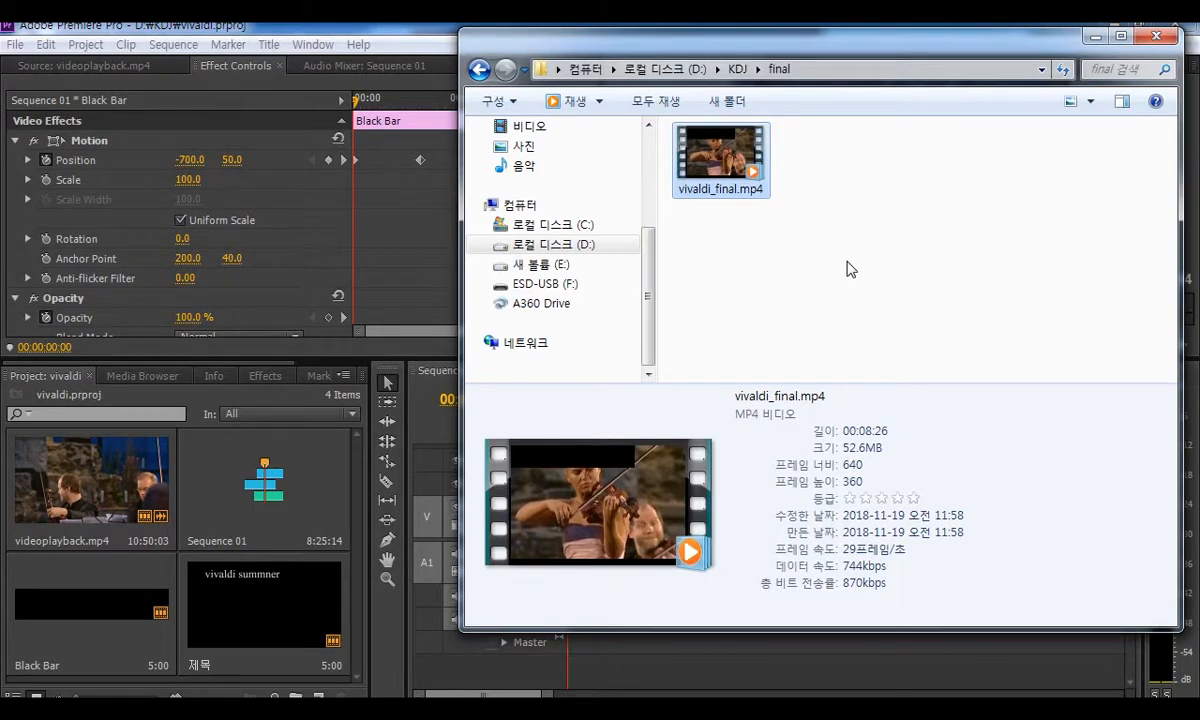
pyautogui.click(547, 282)
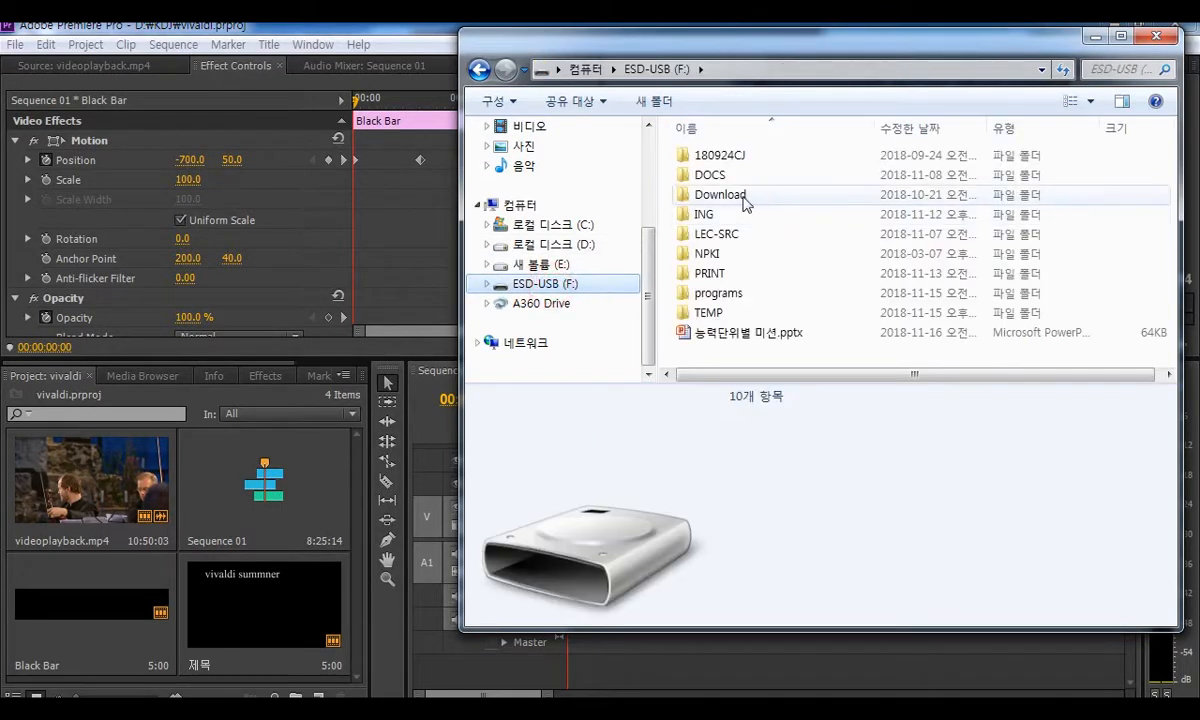
pyautogui.click(704, 222)
pyautogui.doubleClick(704, 218)
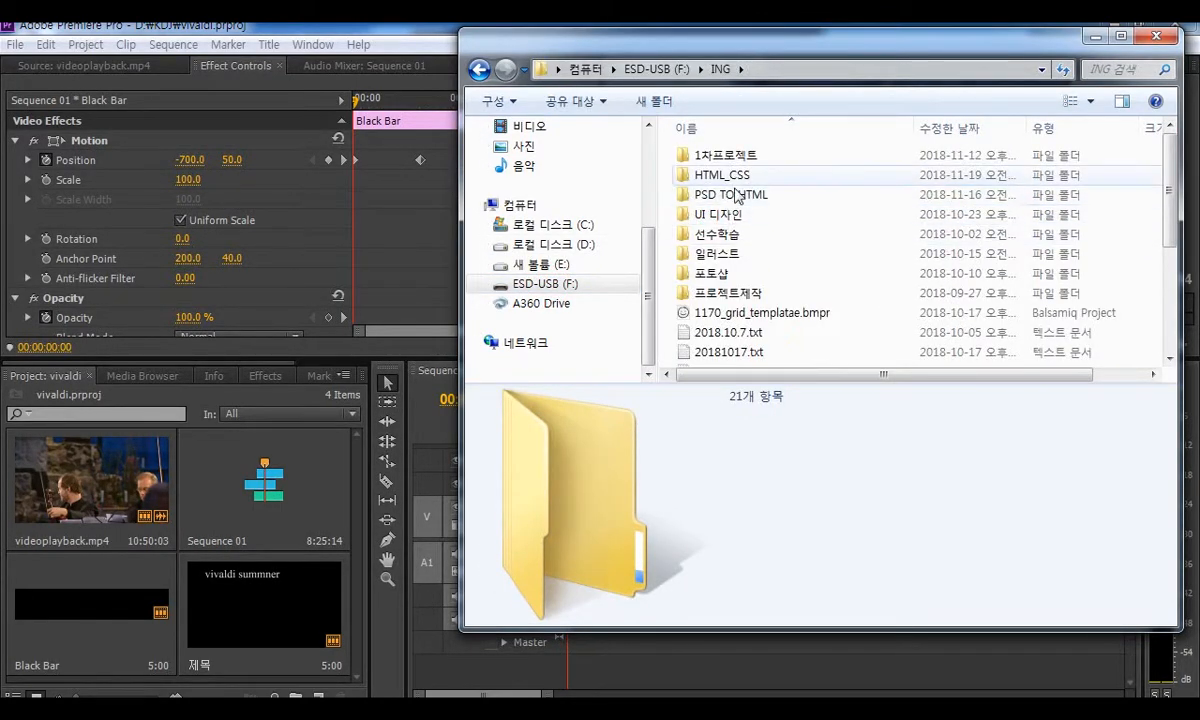
pyautogui.doubleClick(718, 176)
pyautogui.doubleClick(712, 156)
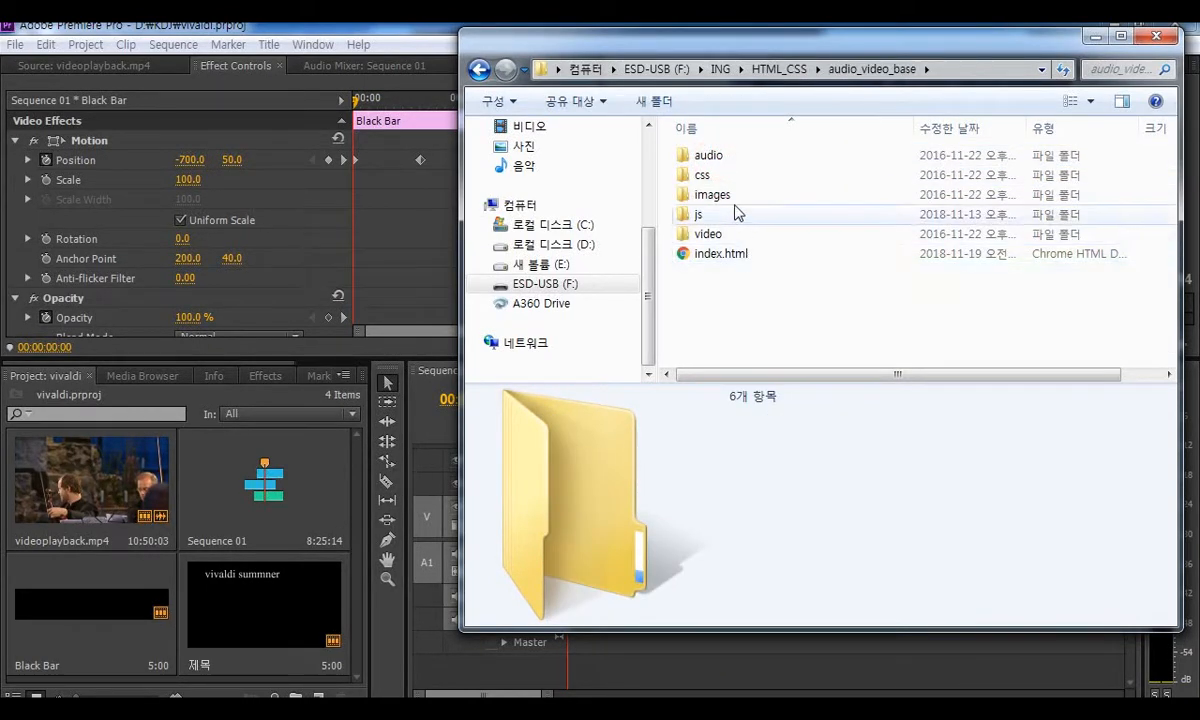
pyautogui.doubleClick(708, 235)
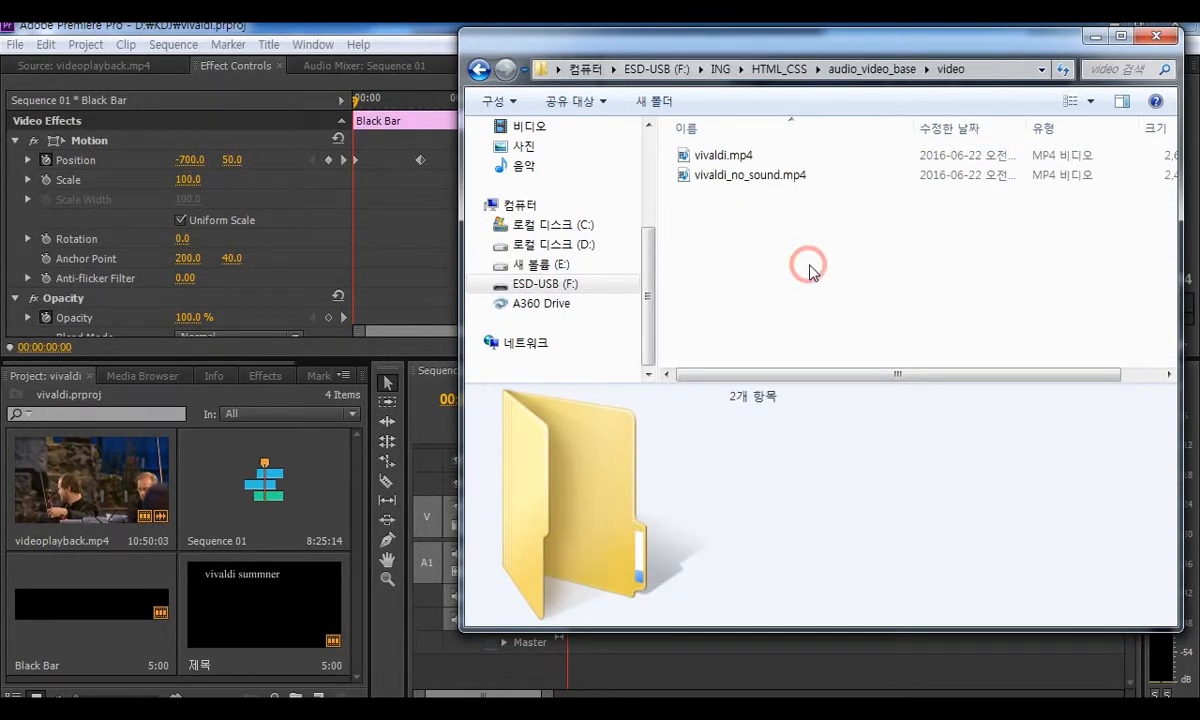
pyautogui.hotkey('ctrl', 'v')
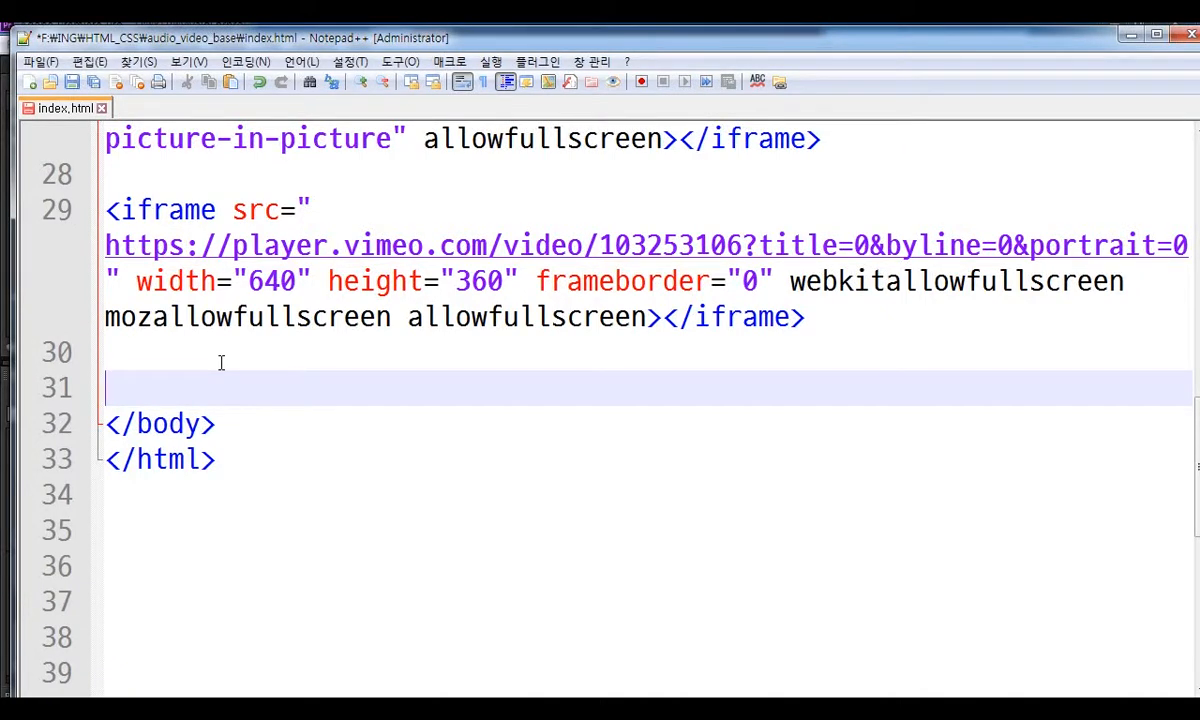
# - Begin a video tag on line 31 of index.html with src "video/vivaldi_final.mp4", copying the file name from the video folder
pyautogui.write('<video sr')
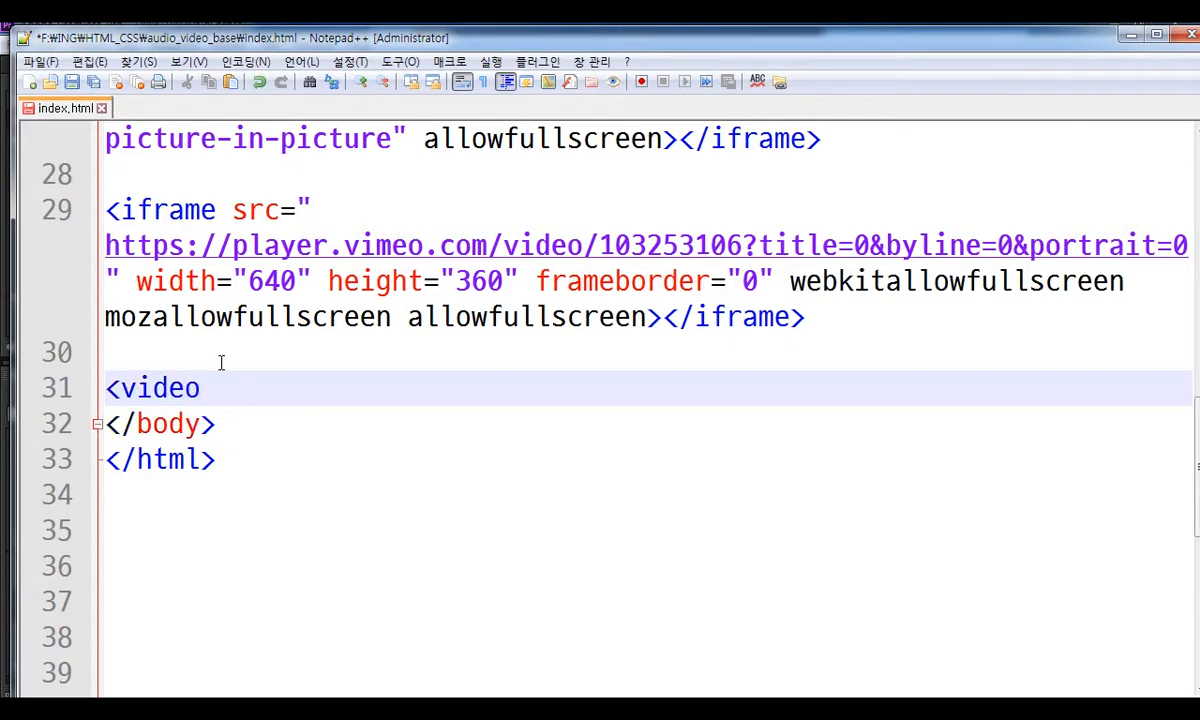
pyautogui.write('c="v"')
pyautogui.press('Left')
pyautogui.write('video/')
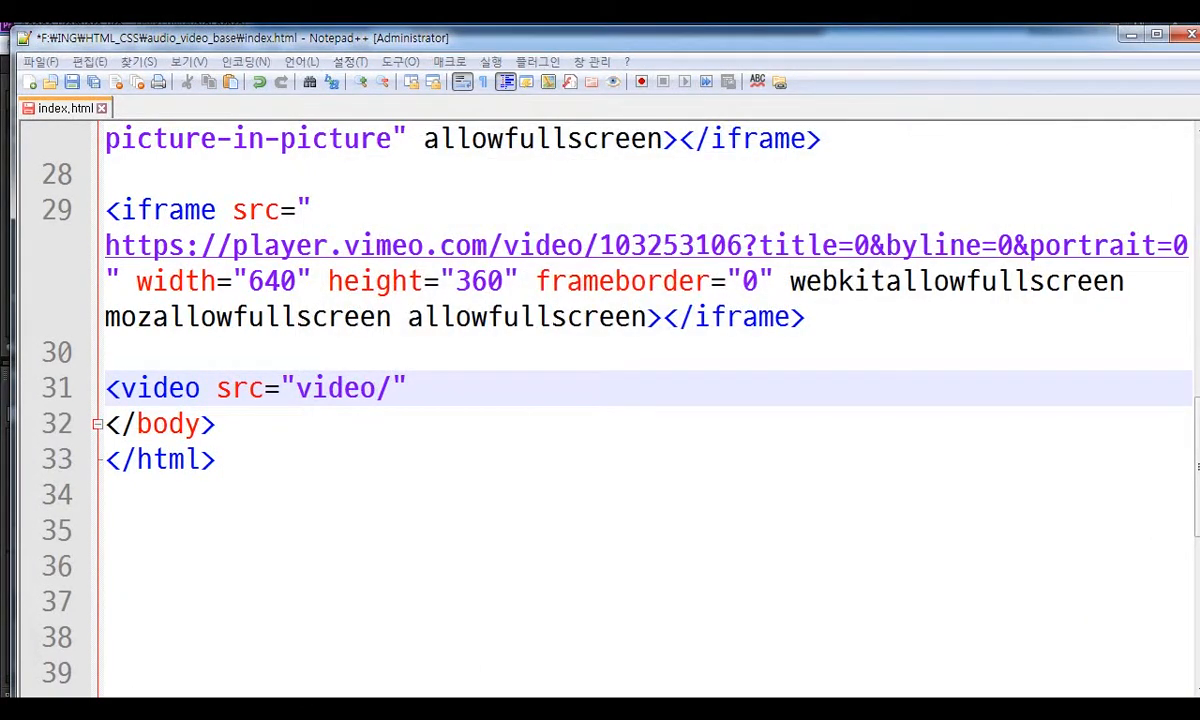
pyautogui.click(100, 610)
pyautogui.press('F2')
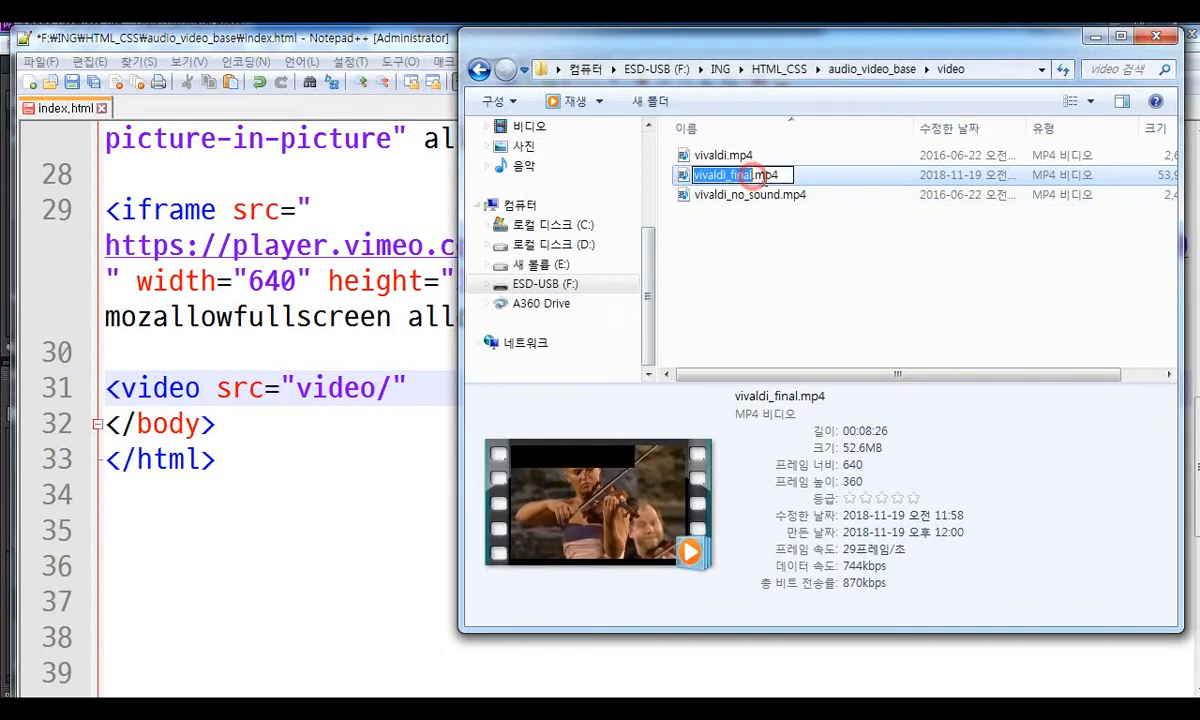
pyautogui.hotkey('ctrl', 'a')
pyautogui.hotkey('ctrl', 'c')
pyautogui.click(402, 387)
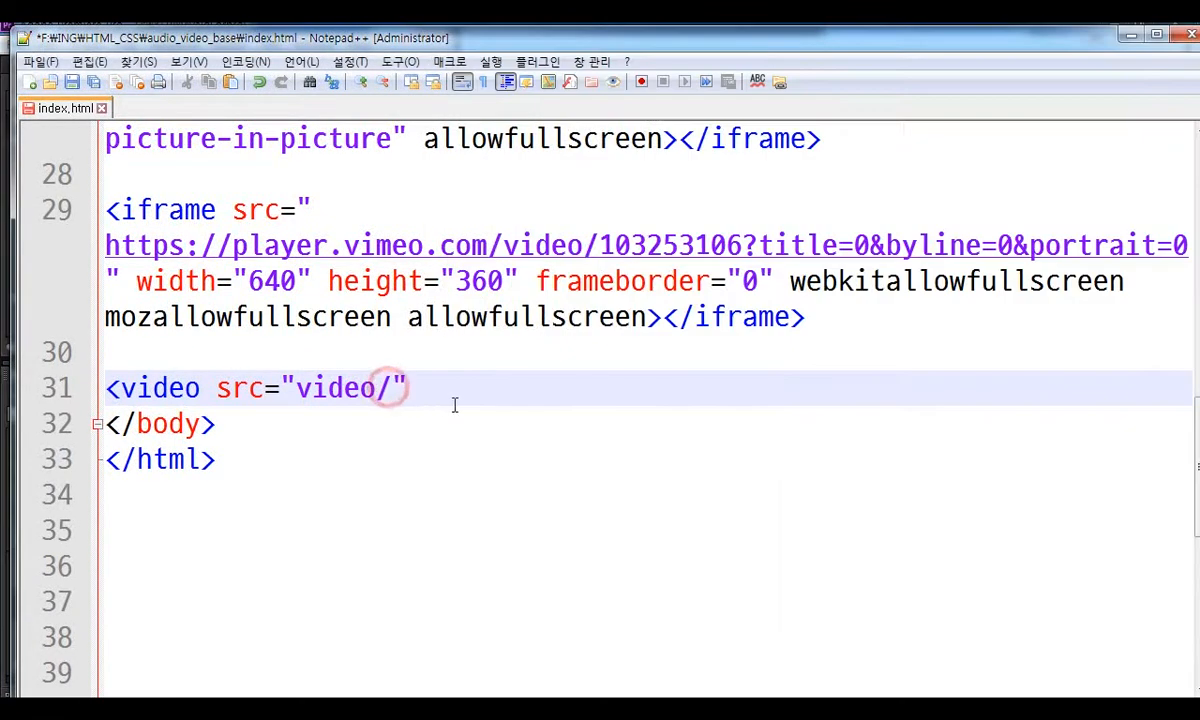
pyautogui.hotkey('ctrl', 'v')
pyautogui.click(785, 388)
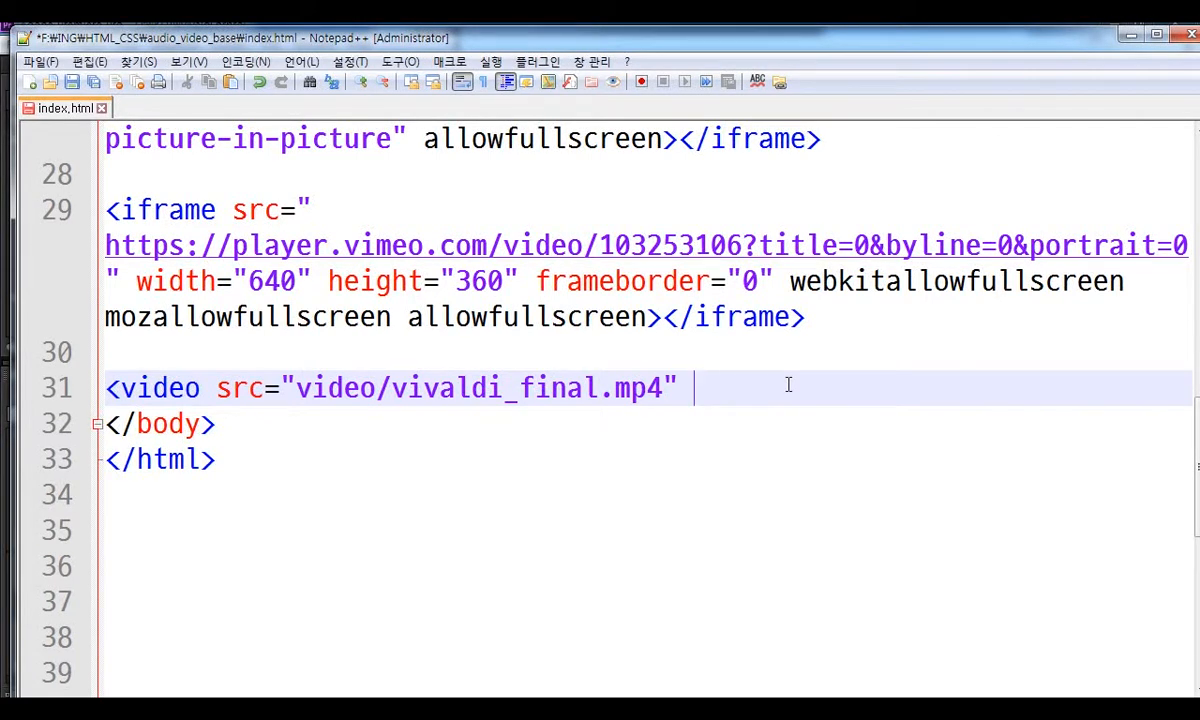
# - Add the controls and loop attributes to the video tag, close it with />, add a blank line below, and save index.html
pyautogui.write('conr')
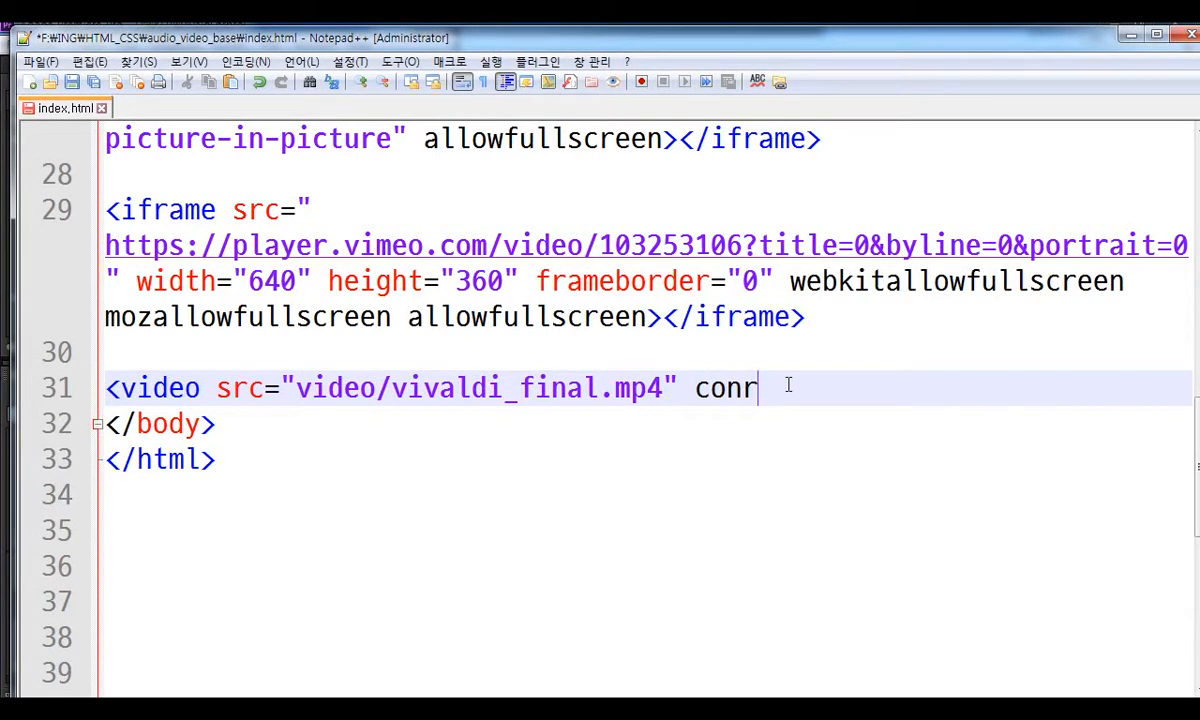
pyautogui.press('BackSpace')
pyautogui.write('to')
pyautogui.press('BackSpace')
pyautogui.write('rols')
pyautogui.write(' u')
pyautogui.press('BackSpace')
pyautogui.write('ro')
pyautogui.press('BackSpace')
pyautogui.press('BackSpace')
pyautogui.press('BackSpace')
pyautogui.press('BackSpace')
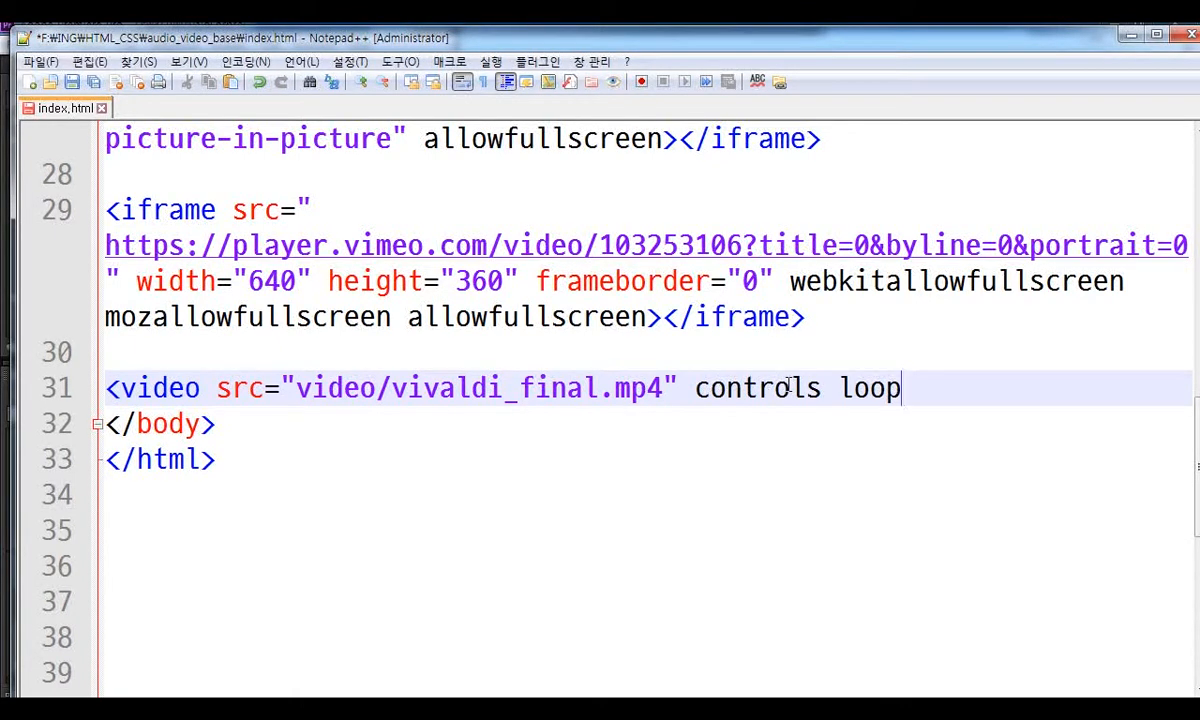
pyautogui.write('loop/>')
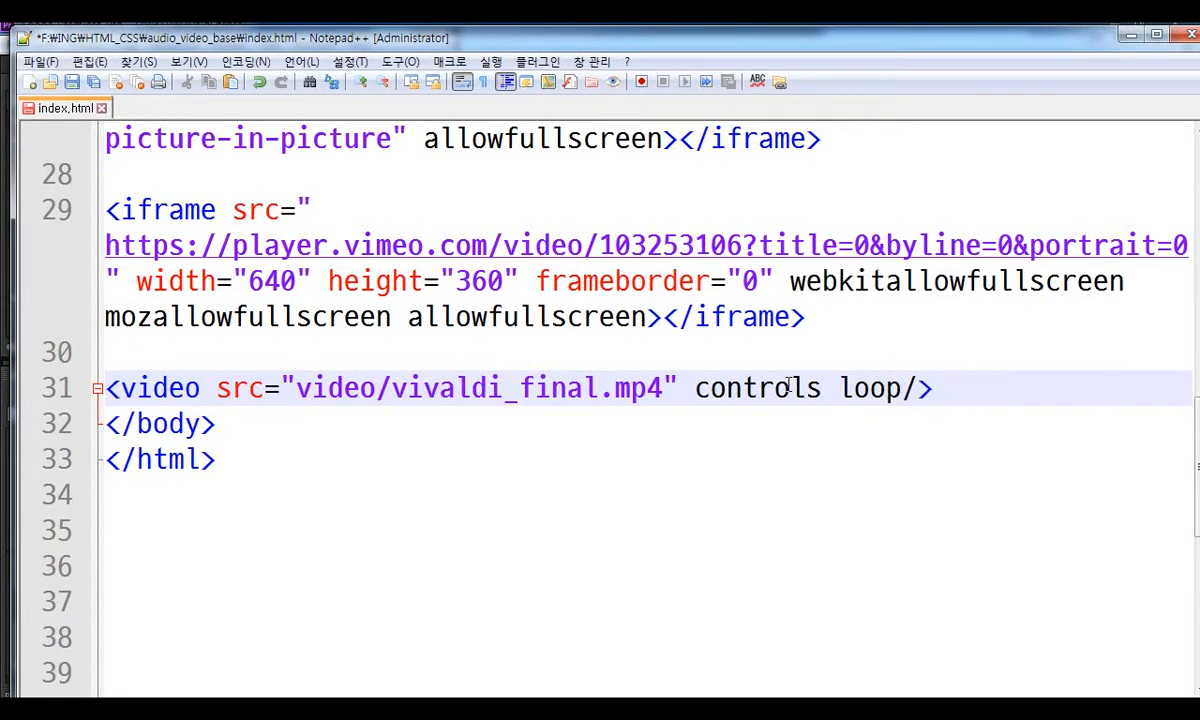
pyautogui.press('Return')
pyautogui.hotkey('ctrl', 's')
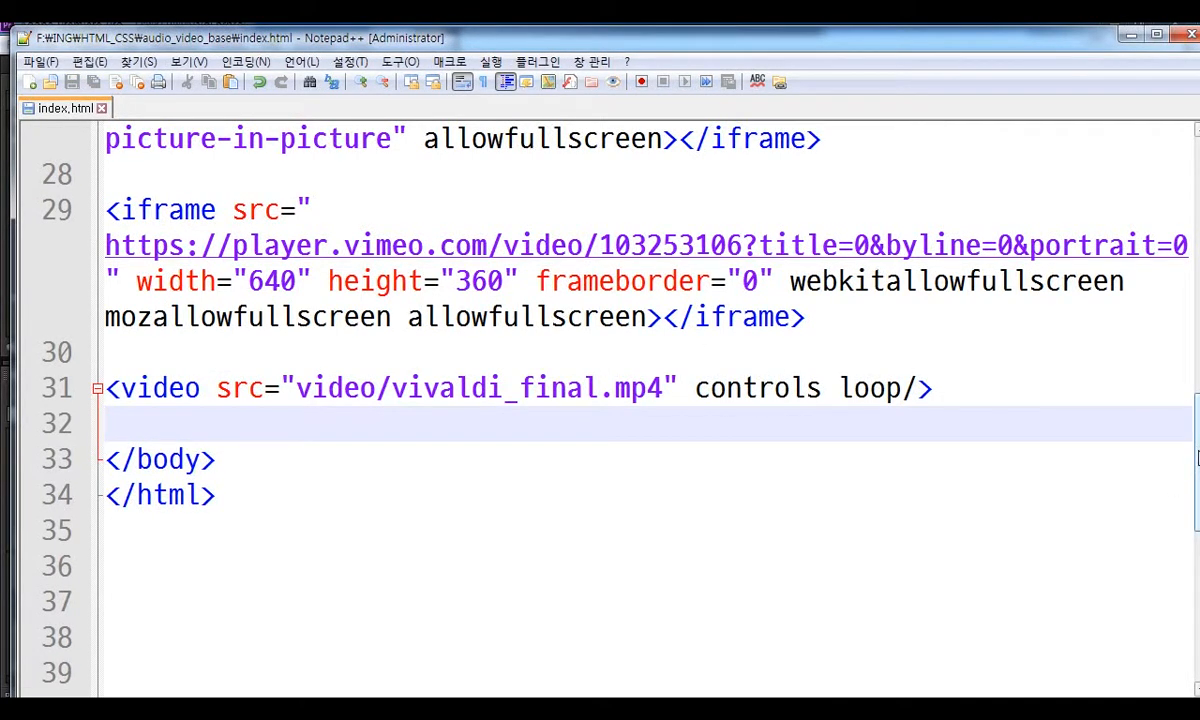
# - Preview index.html in Chrome, play the embedded vivaldi_final.mp4 video, and return to the code in Notepad++
pyautogui.moveTo(1195, 452); pyautogui.dragTo(1174, 510)
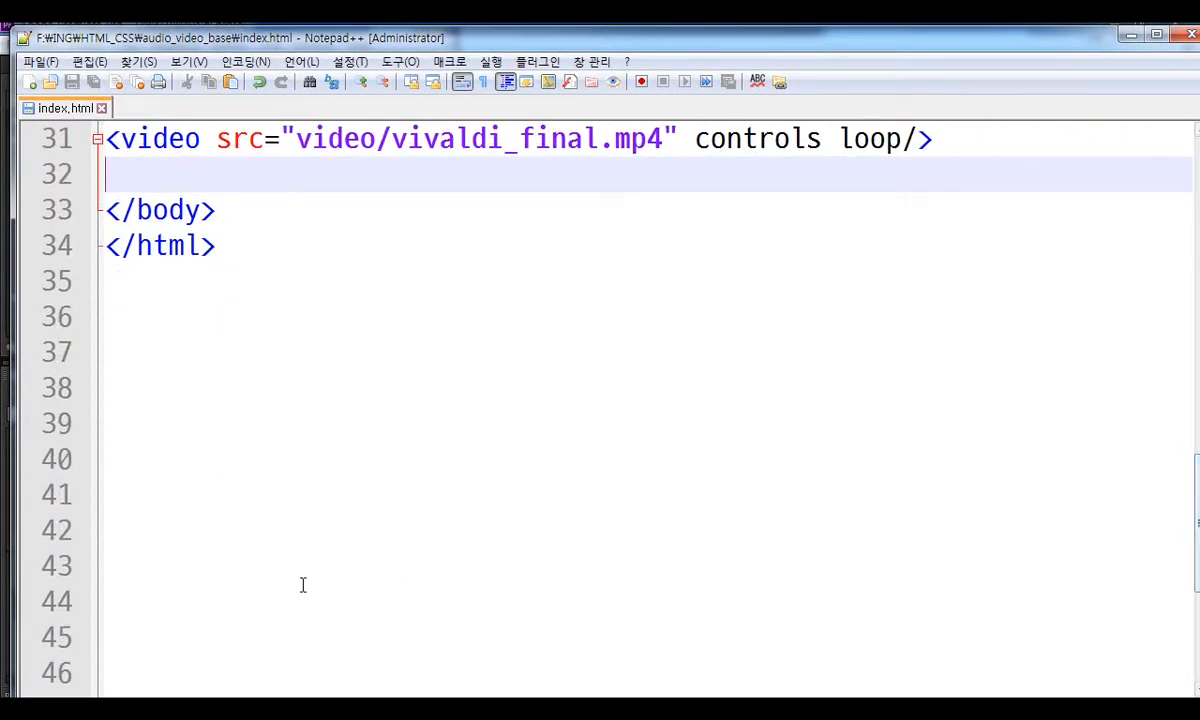
pyautogui.click(402, 528)
pyautogui.hotkey('alt', 'Tab')
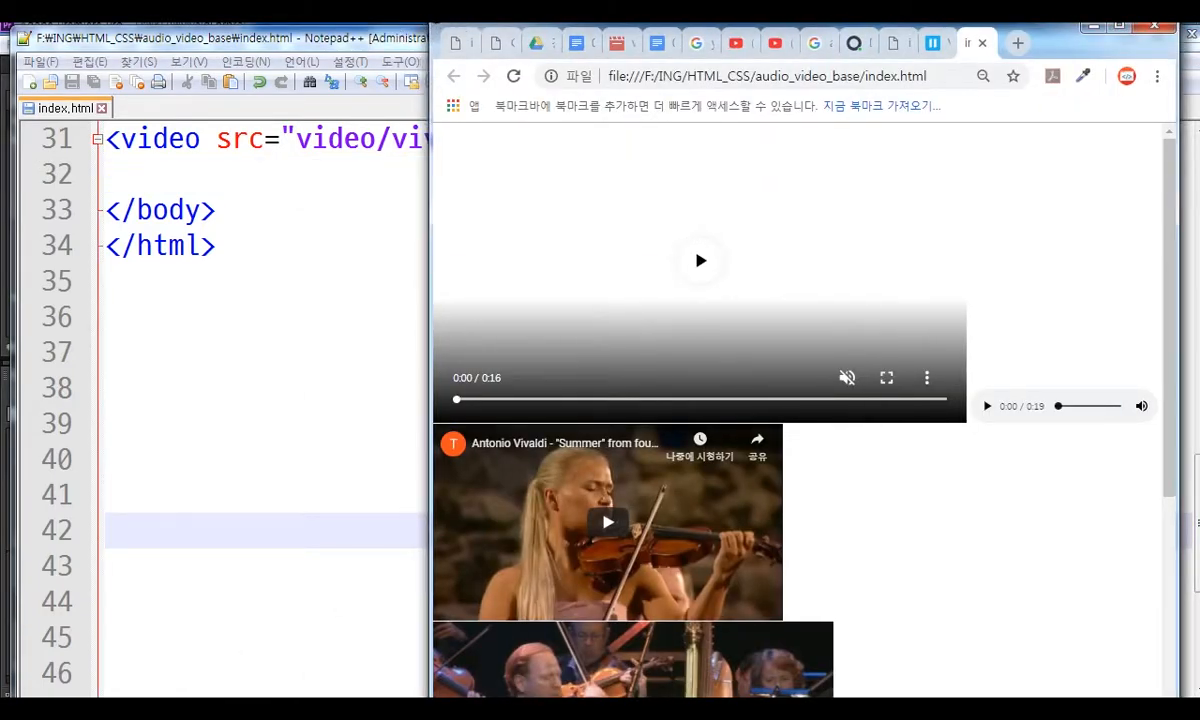
pyautogui.moveTo(428, 21); pyautogui.dragTo(309, 181)
pyautogui.scroll(-3, 1090, 415)
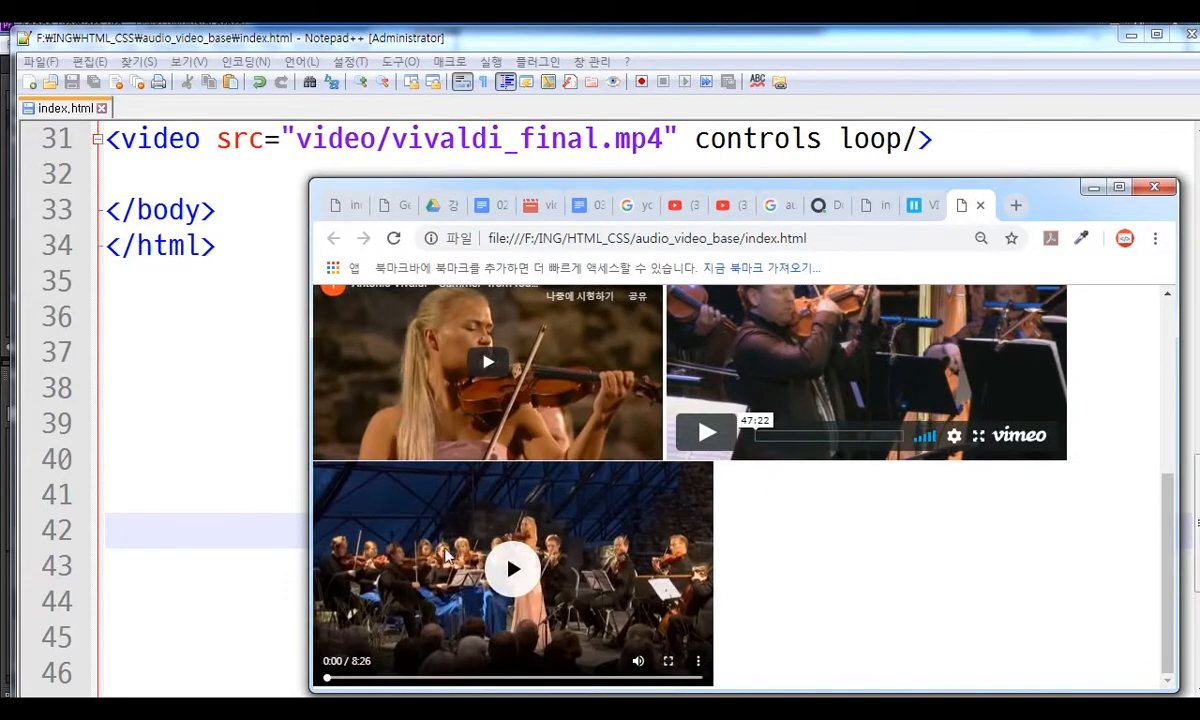
pyautogui.click(513, 575)
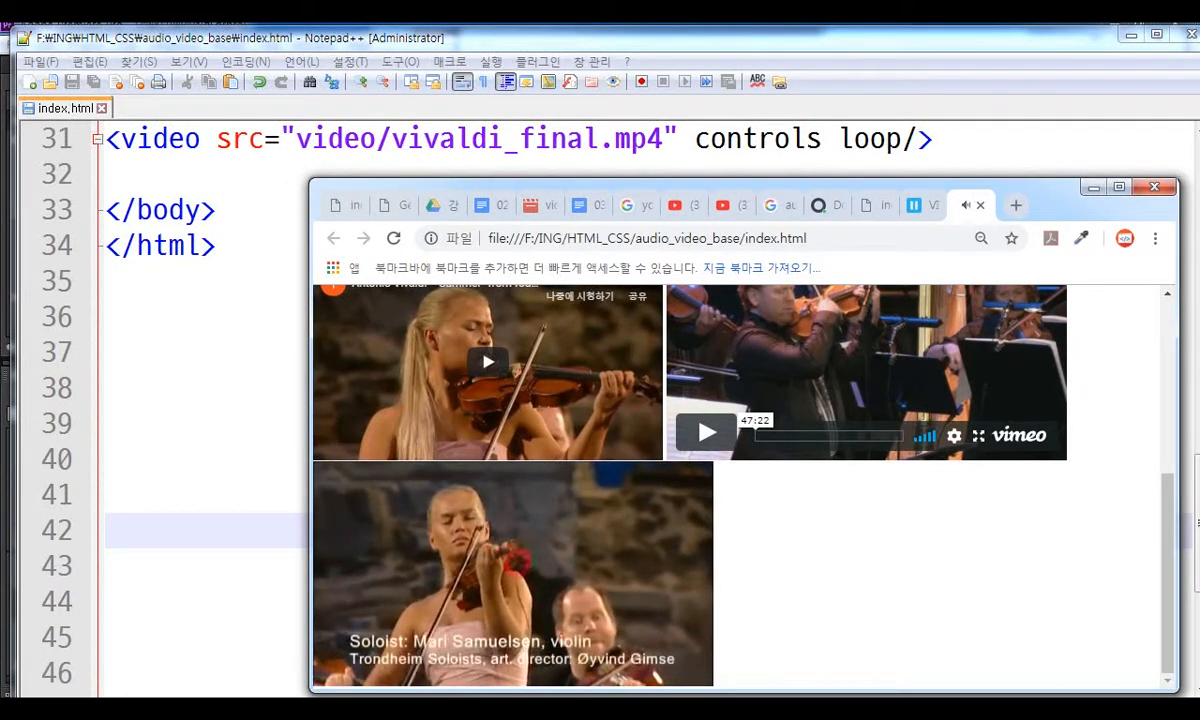
pyautogui.click(362, 531)
pyautogui.click(171, 426)
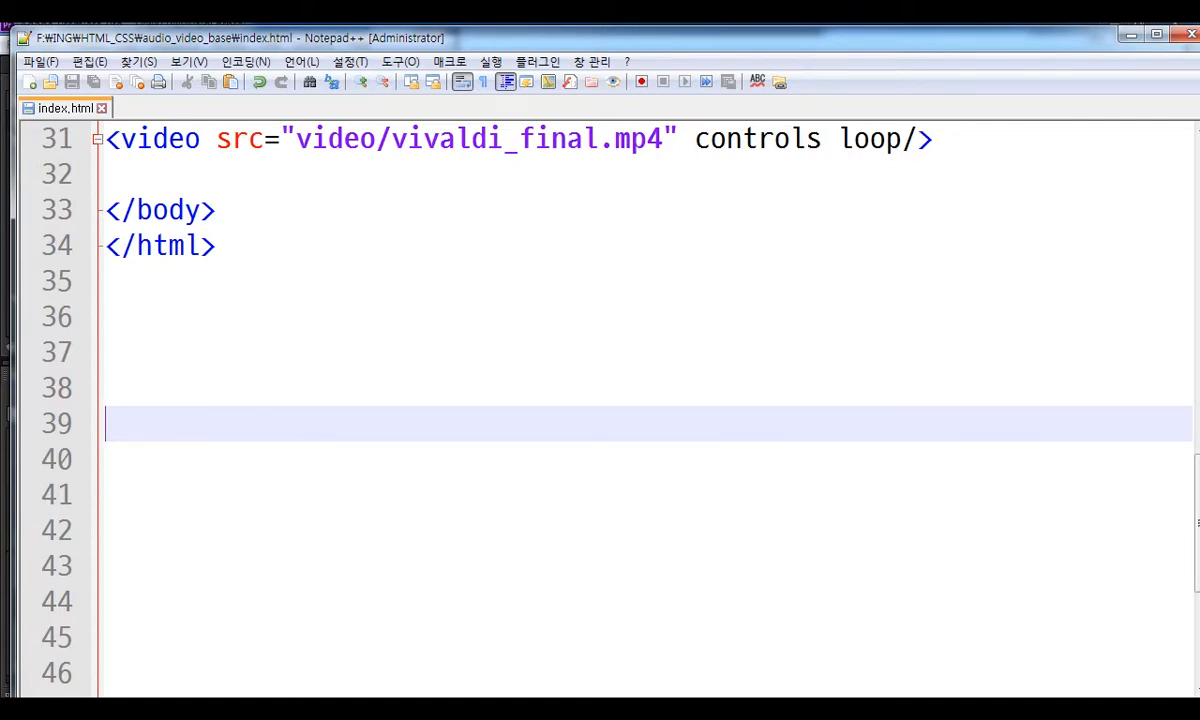
# - In File Explorer, locate Honey_Bee.mp3 in the kdj folder on drive E, and bring up Audacity in a maximized window
pyautogui.moveTo(348, 645)
pyautogui.click(139, 613)
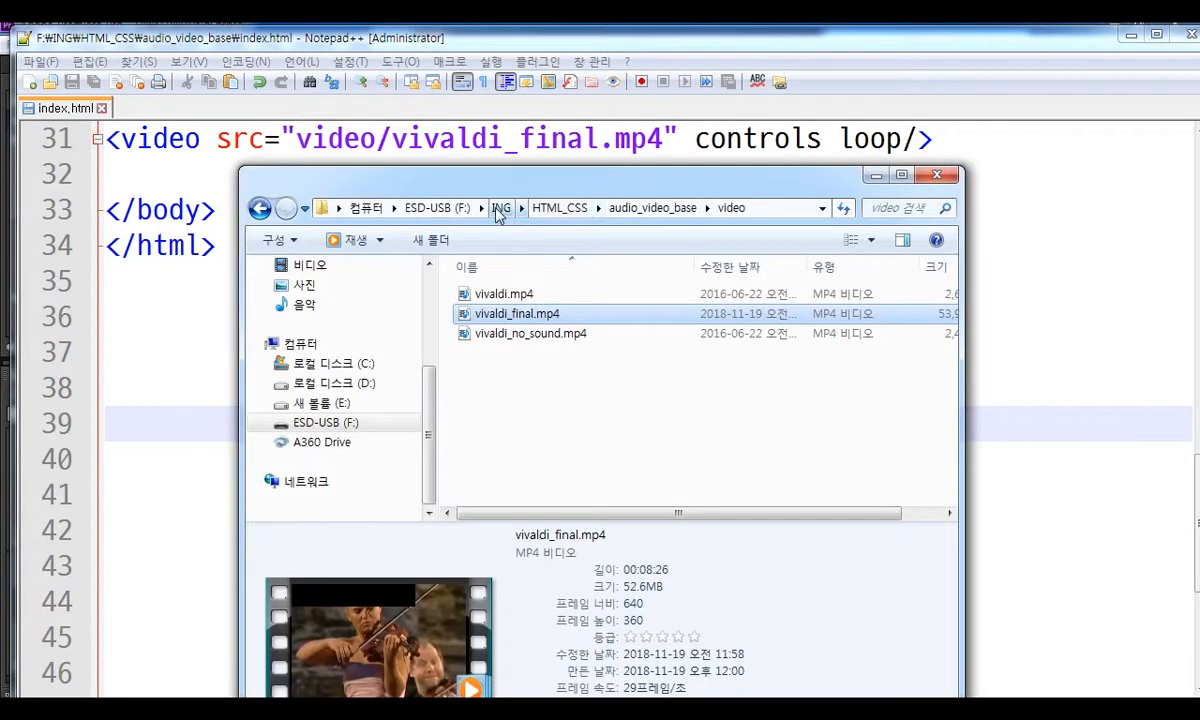
pyautogui.click(437, 208)
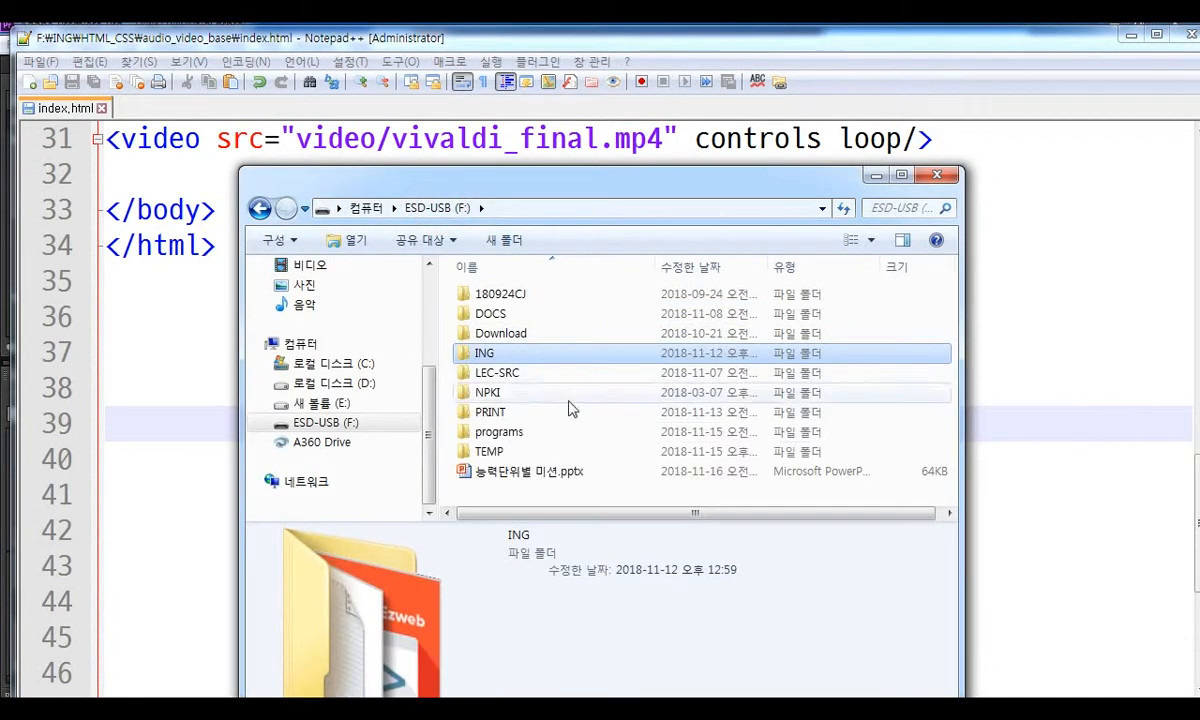
pyautogui.click(322, 405)
pyautogui.doubleClick(765, 338)
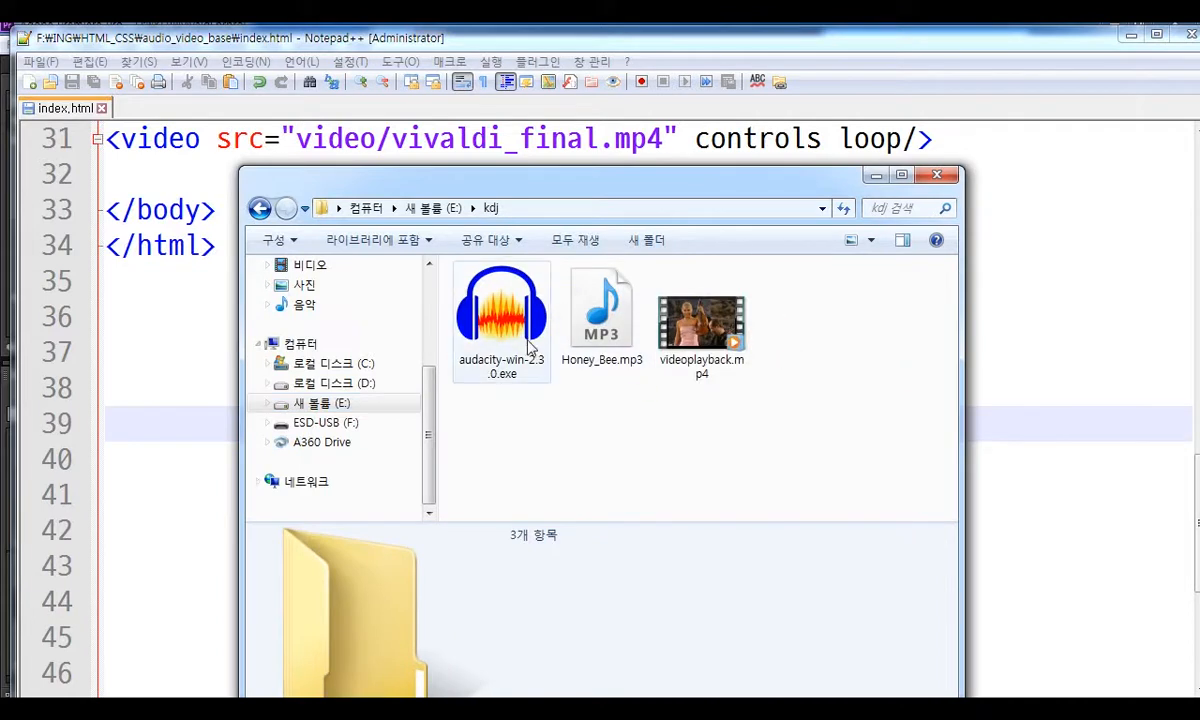
pyautogui.click(602, 312)
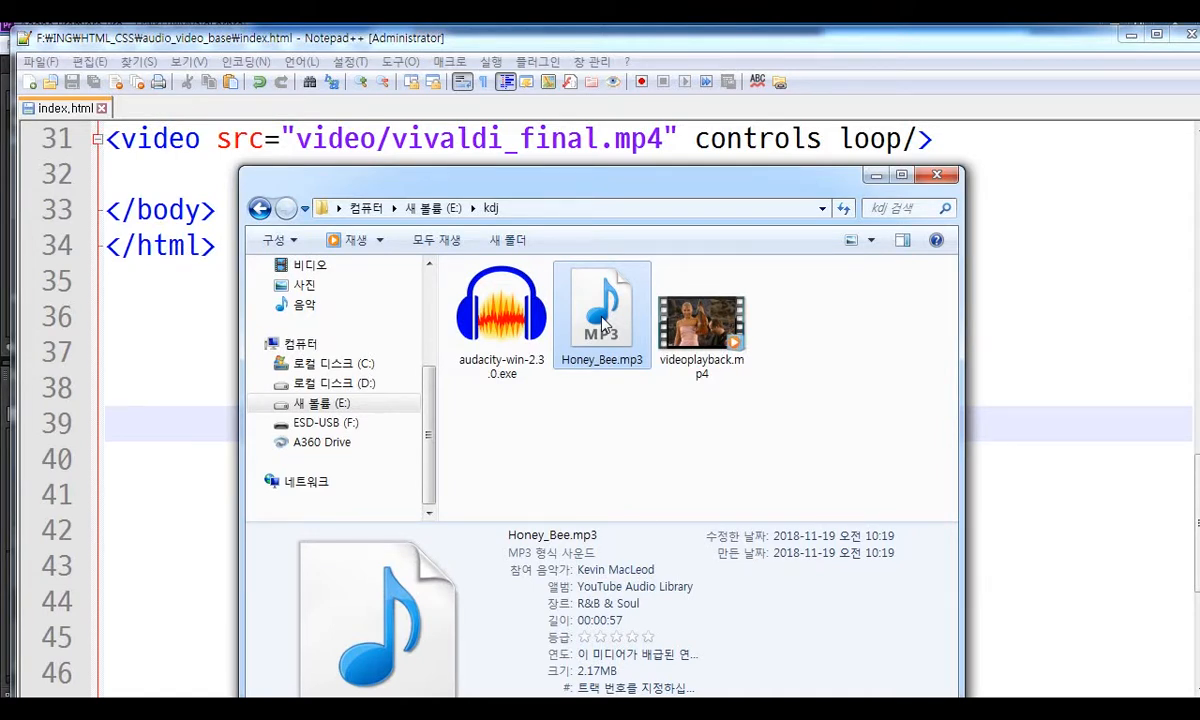
pyautogui.click(477, 314)
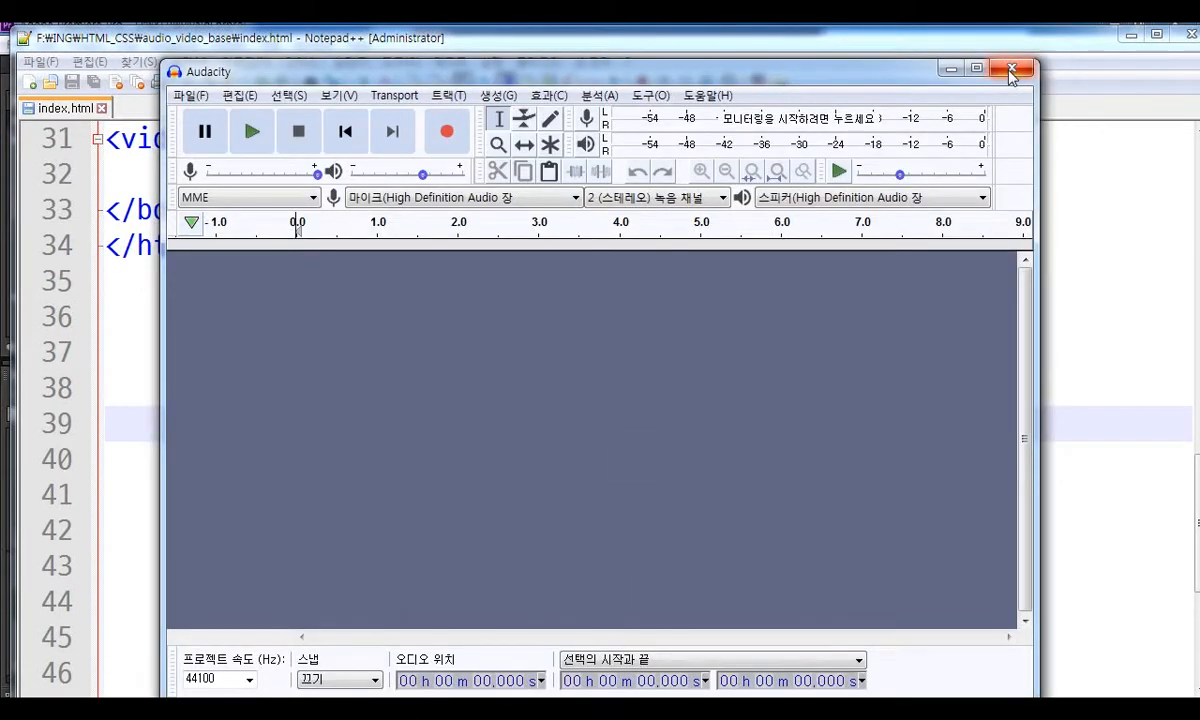
pyautogui.click(976, 68)
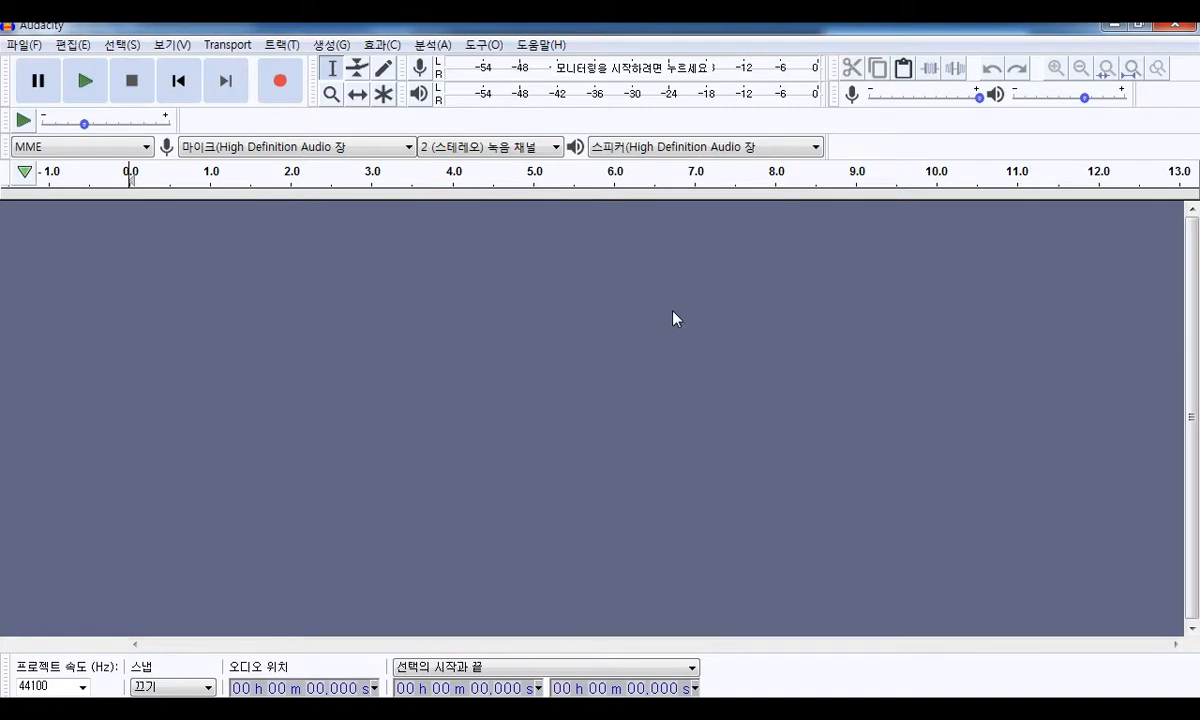
# - Open Honey_Bee.mp3 from the kdj folder on drive E in Audacity
pyautogui.click(22, 44)
pyautogui.click(38, 87)
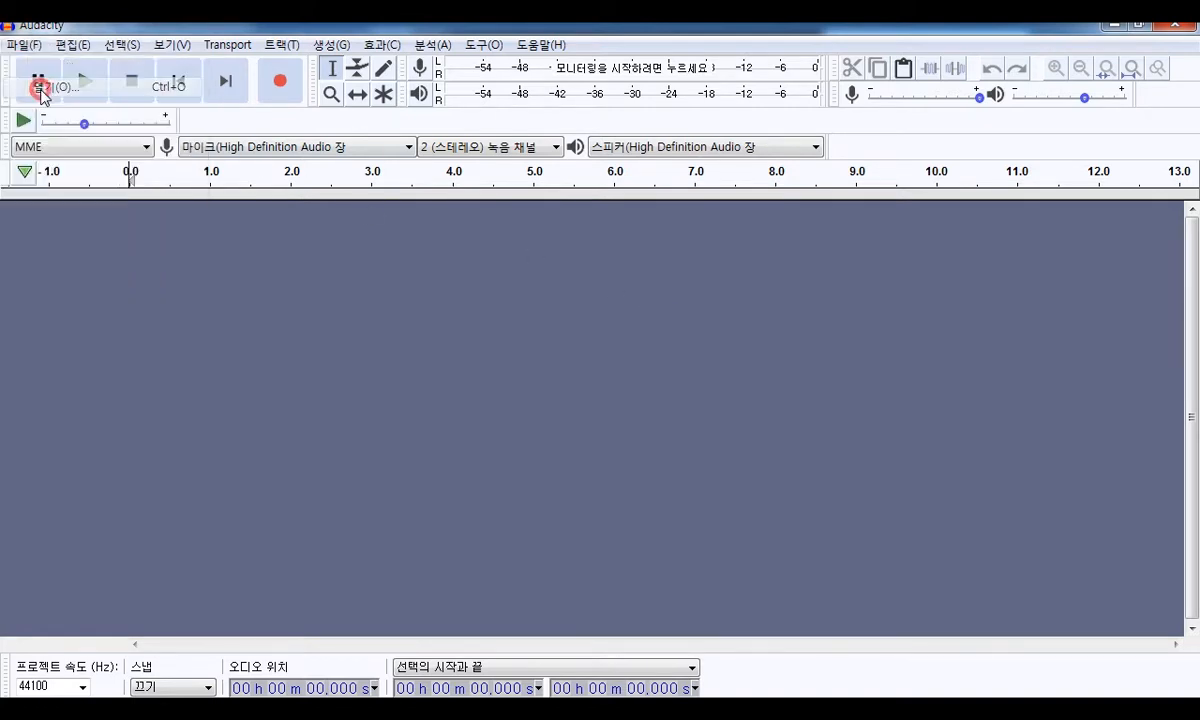
pyautogui.click(270, 100)
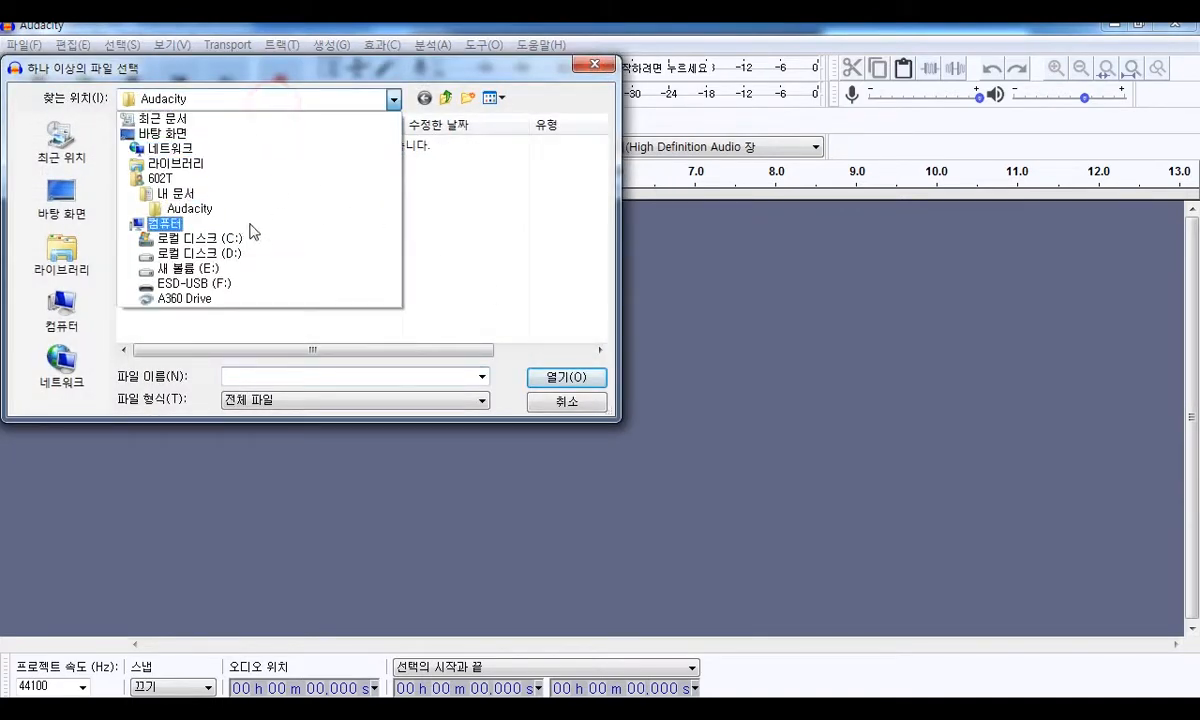
pyautogui.click(192, 269)
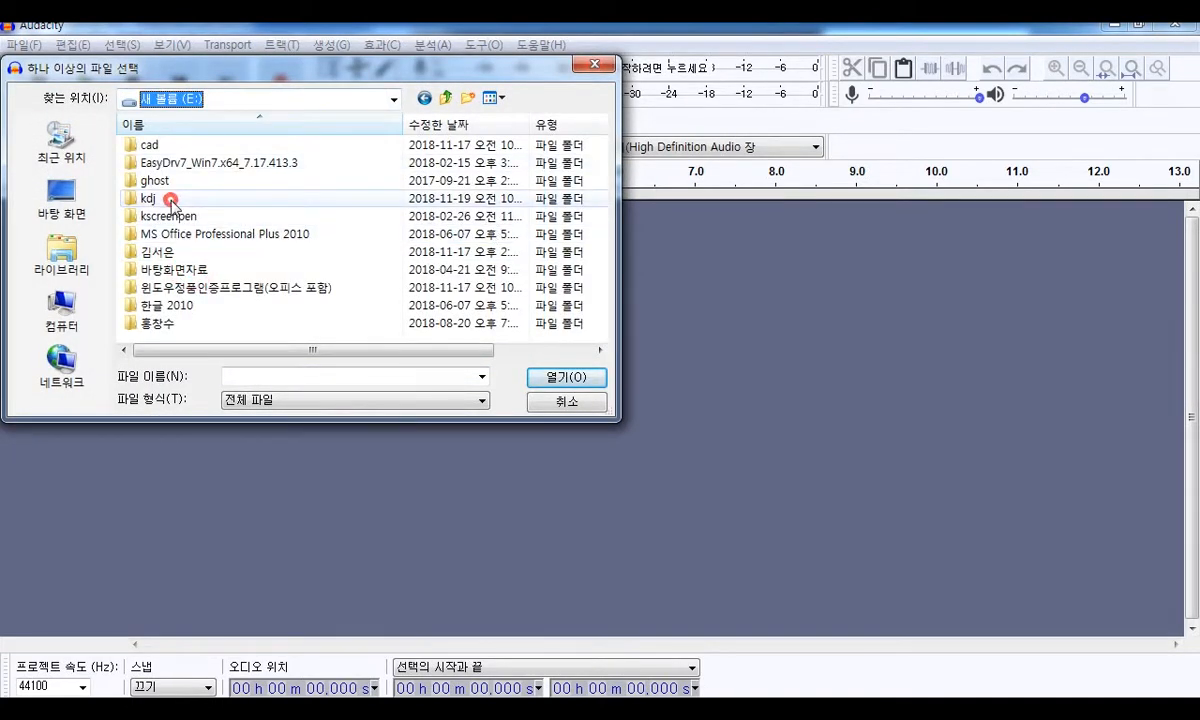
pyautogui.doubleClick(174, 196)
pyautogui.click(161, 163)
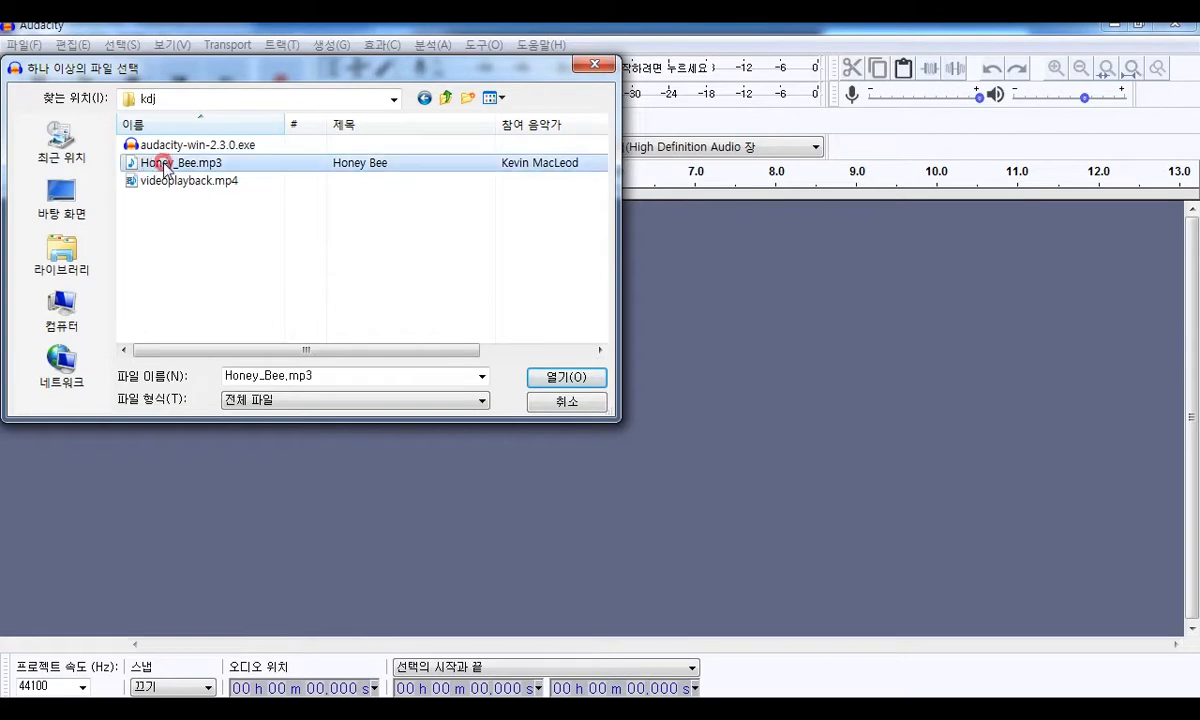
pyautogui.click(585, 377)
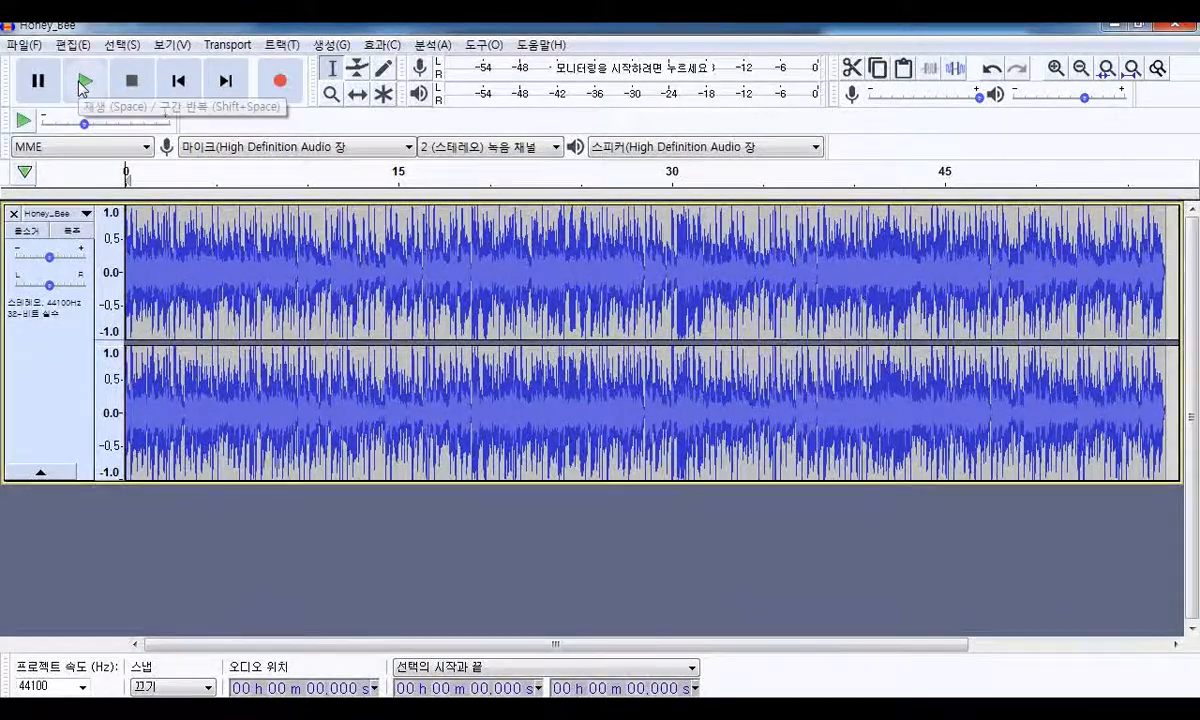
# - Listen to the opening of the Honey_Bee track twice, stopping playback each time
pyautogui.click(81, 86)
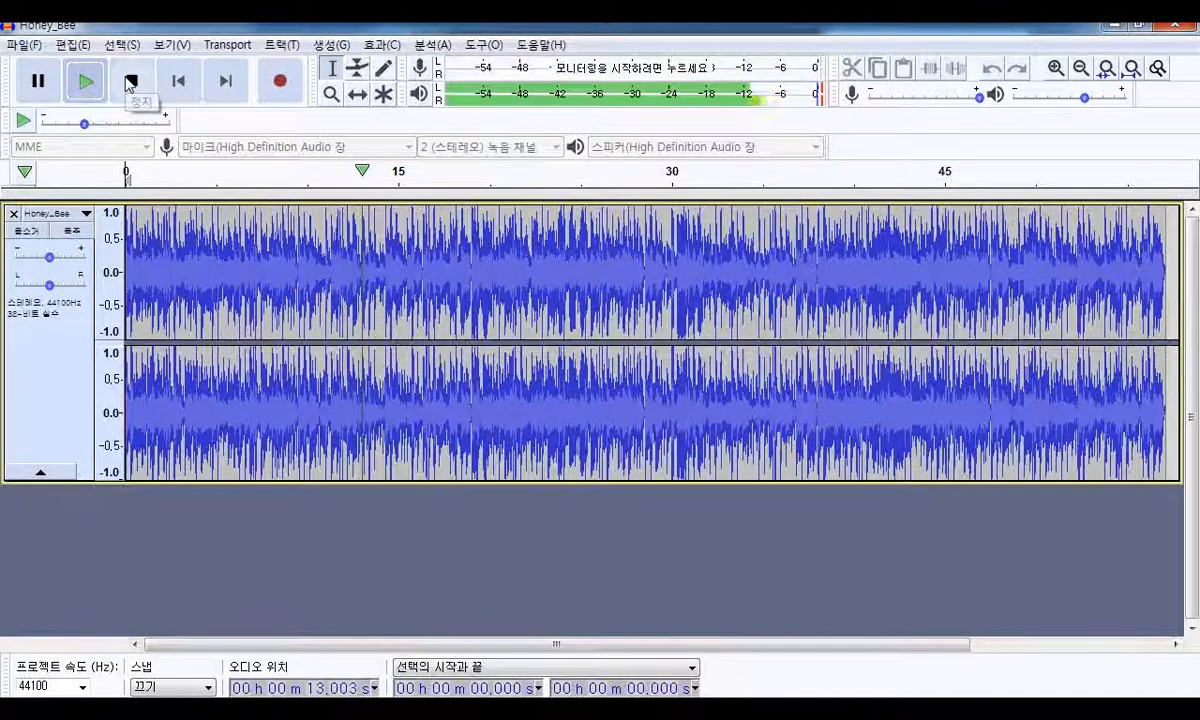
pyautogui.click(131, 82)
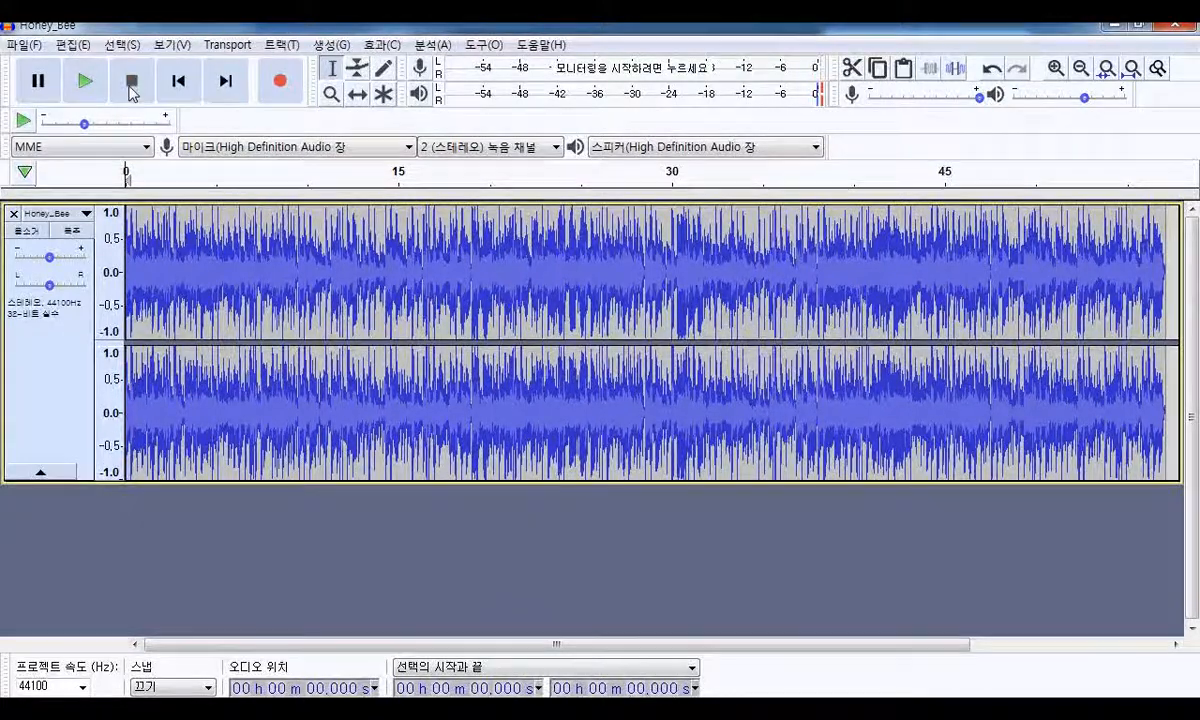
pyautogui.click(83, 86)
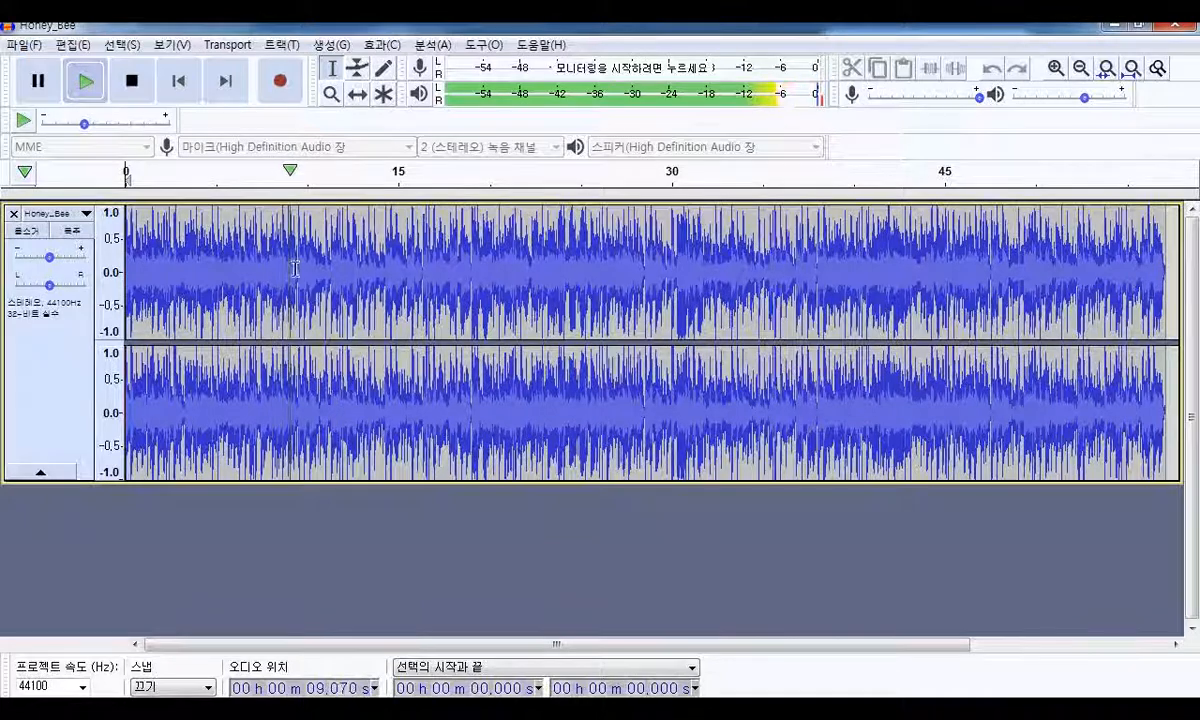
pyautogui.click(131, 81)
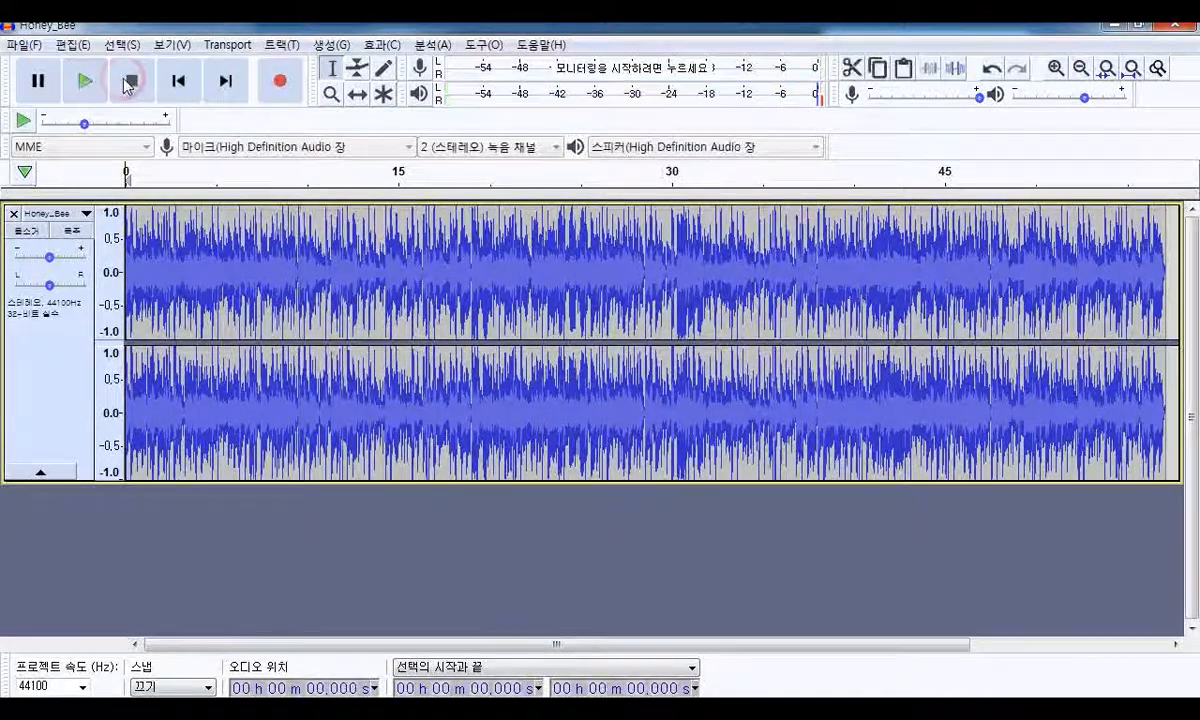
# - Place the cursor at about 9.47 s, examine the Honey_Bee waveform at several zoom levels, and return to the track's start
pyautogui.click(298, 245)
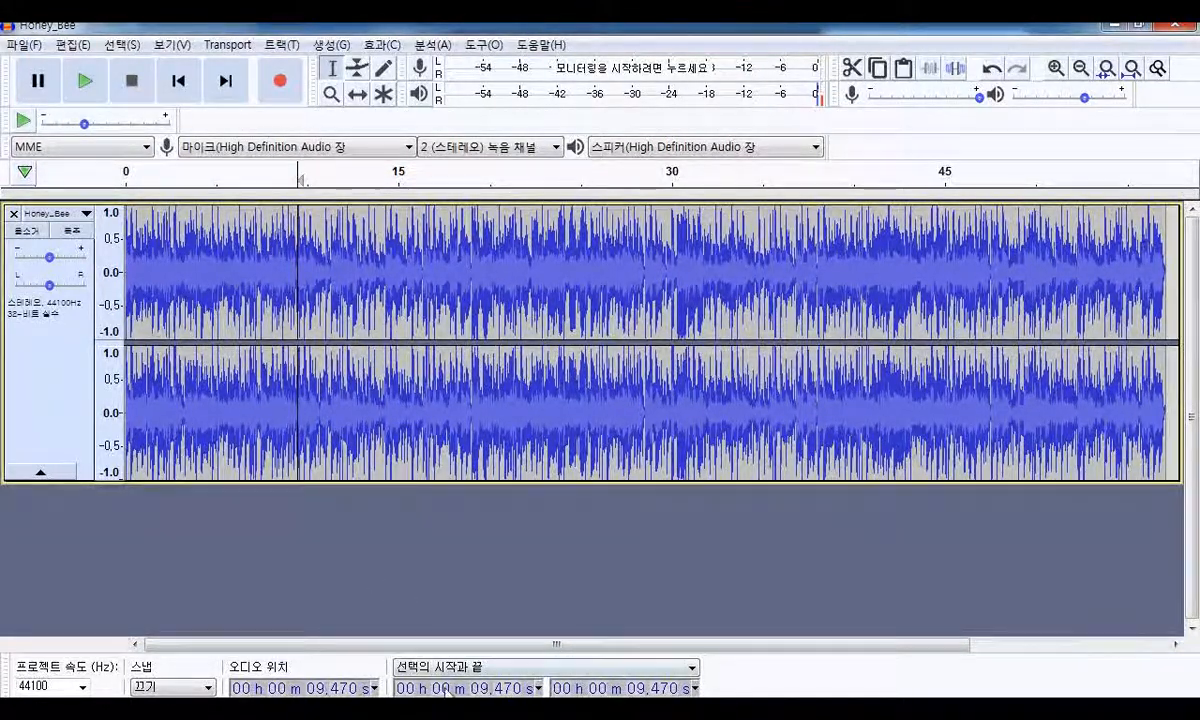
pyautogui.keyDown('ctrl'); pyautogui.scroll(3, 310, 330); pyautogui.keyUp('ctrl')
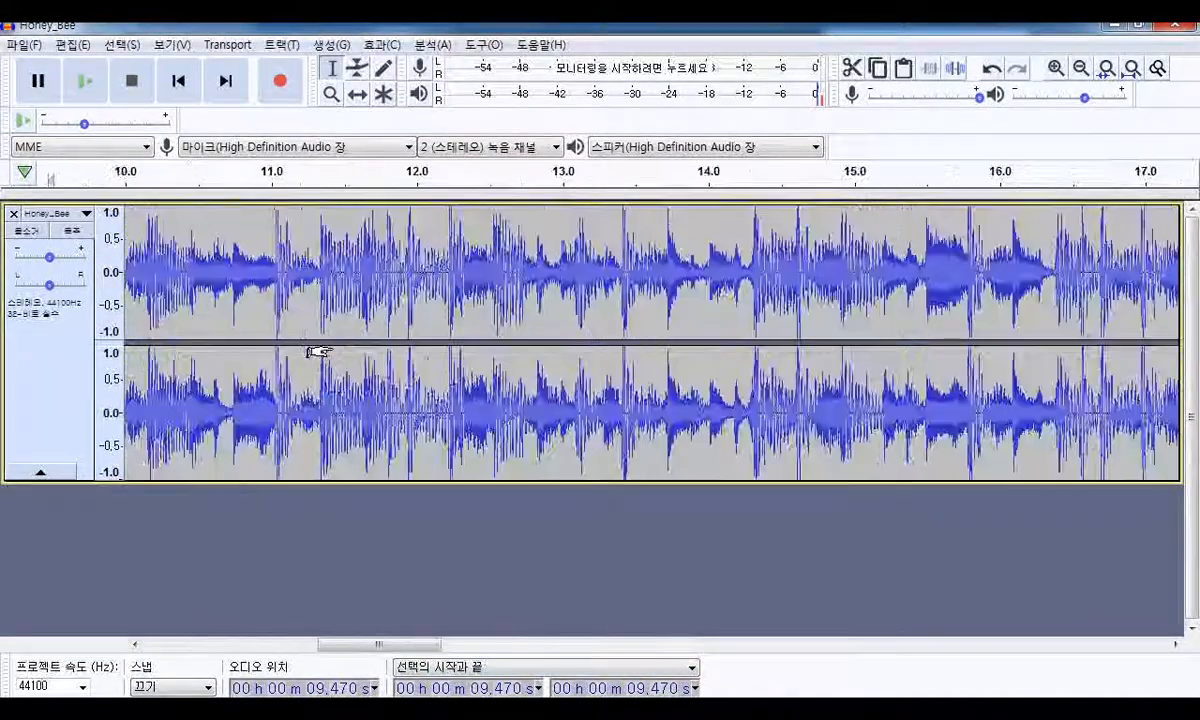
pyautogui.keyDown('ctrl'); pyautogui.scroll(-4, 385, 295); pyautogui.keyUp('ctrl')
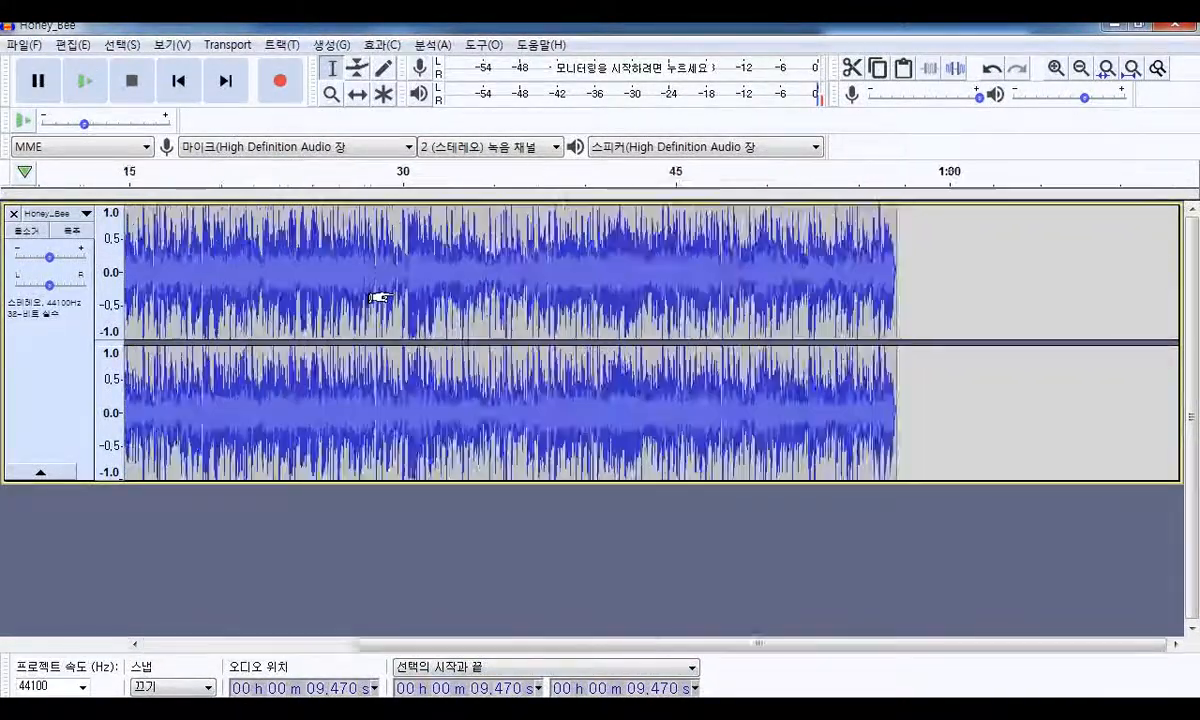
pyautogui.keyDown('ctrl'); pyautogui.scroll(6, 380, 292); pyautogui.keyUp('ctrl')
pyautogui.keyDown('ctrl'); pyautogui.scroll(1, 380, 292); pyautogui.keyUp('ctrl')
pyautogui.keyDown('ctrl'); pyautogui.scroll(-5, 380, 292); pyautogui.keyUp('ctrl')
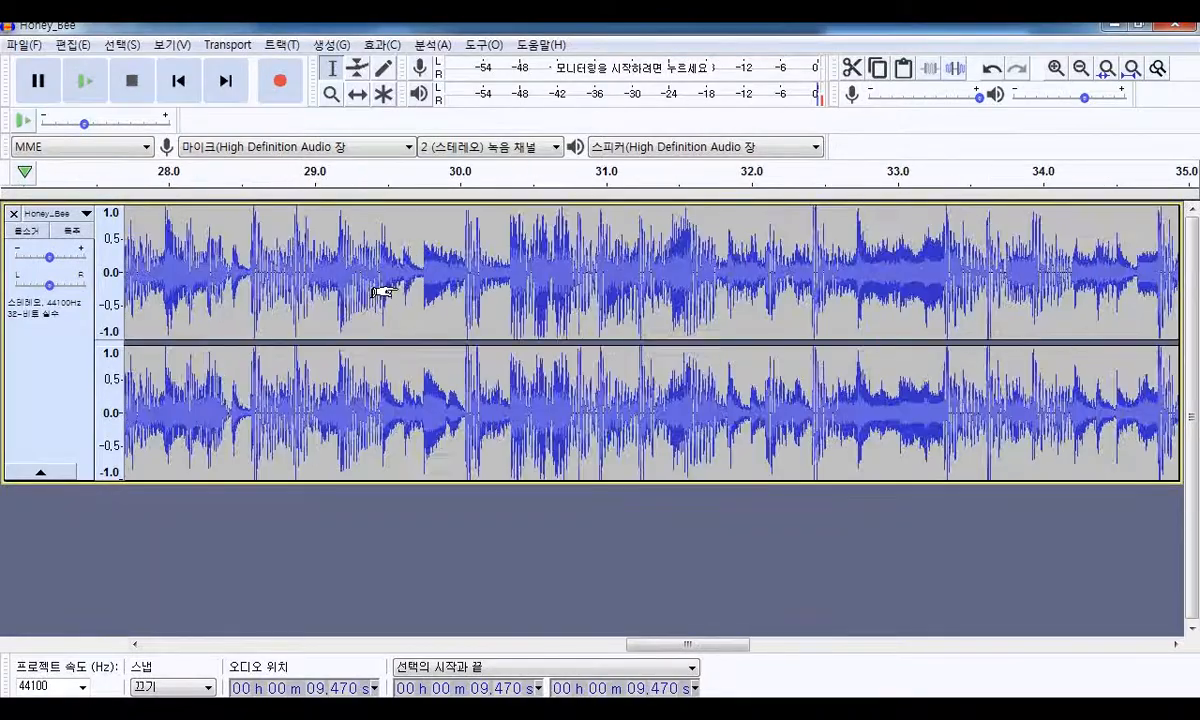
pyautogui.keyDown('ctrl'); pyautogui.scroll(2, 382, 292); pyautogui.keyUp('ctrl')
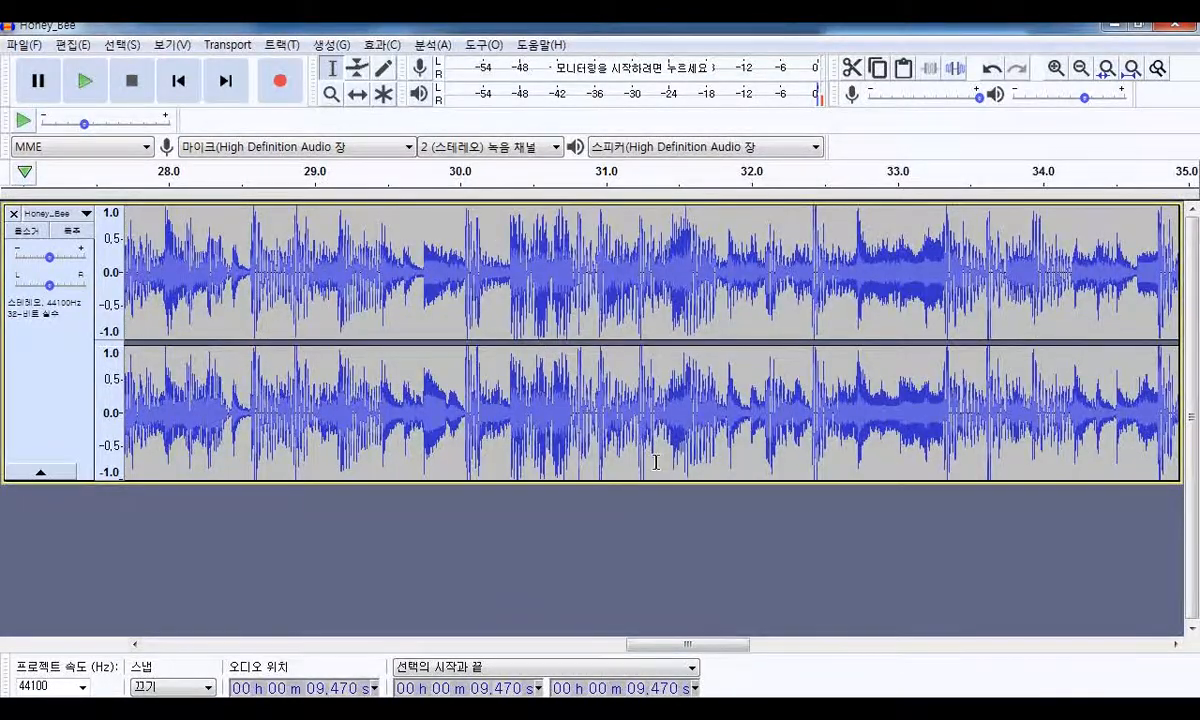
pyautogui.press('Home')
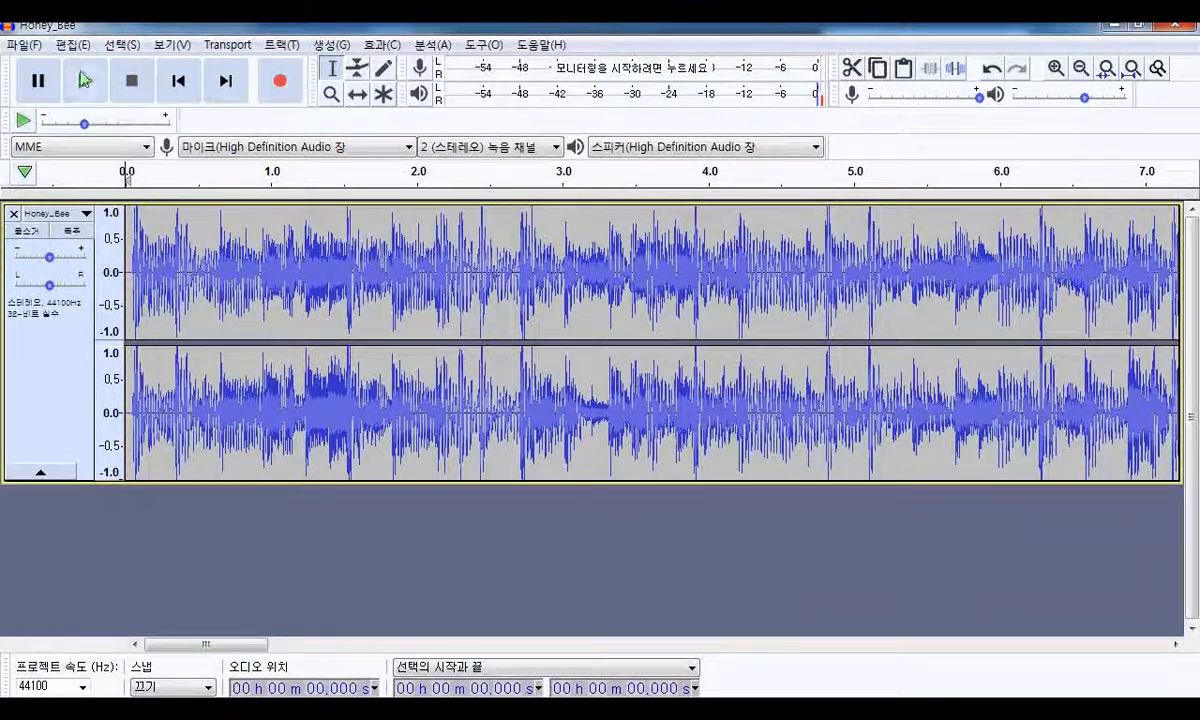
# - Examine the end of the Honey_Bee waveform around 53 s and the opening seconds at different zoom levels
pyautogui.press('End')
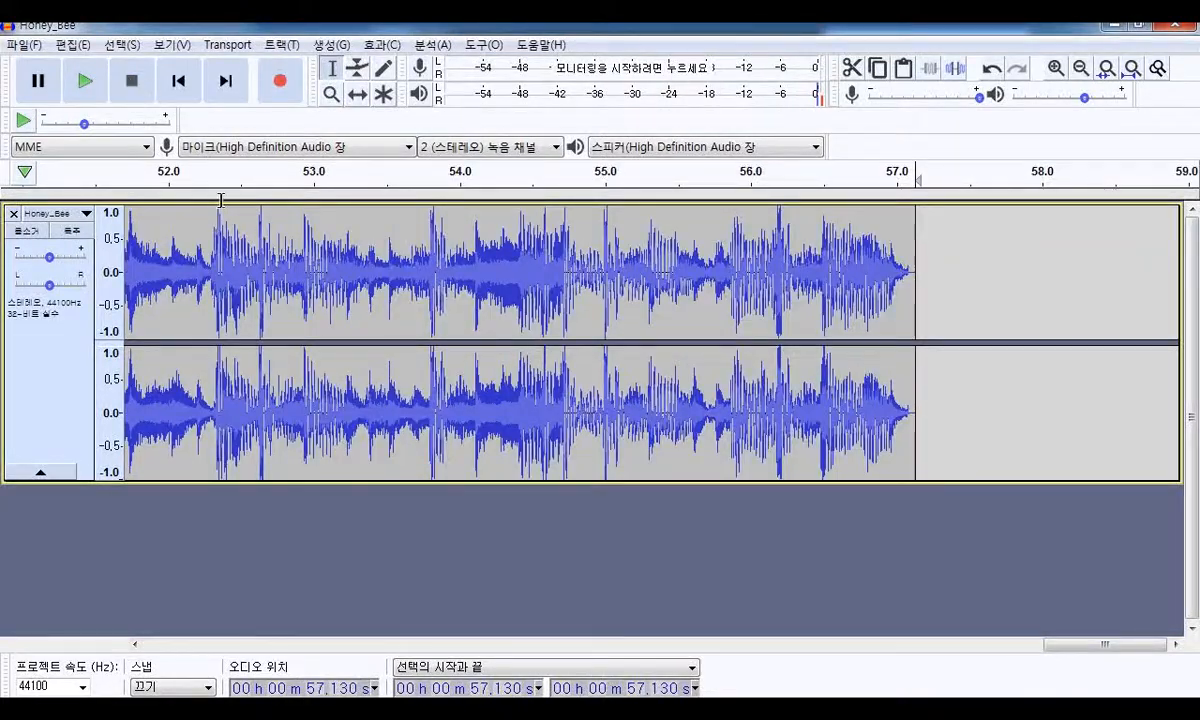
pyautogui.click(314, 278)
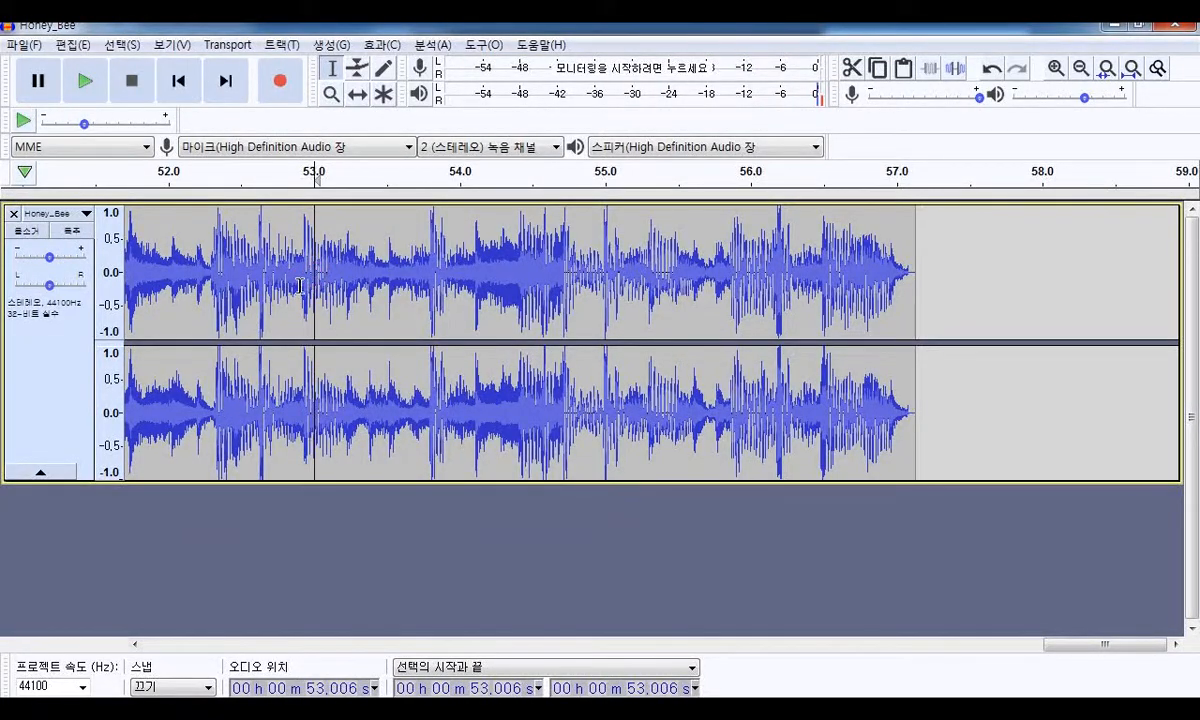
pyautogui.press('Home')
pyautogui.scroll(2, 161, 287)
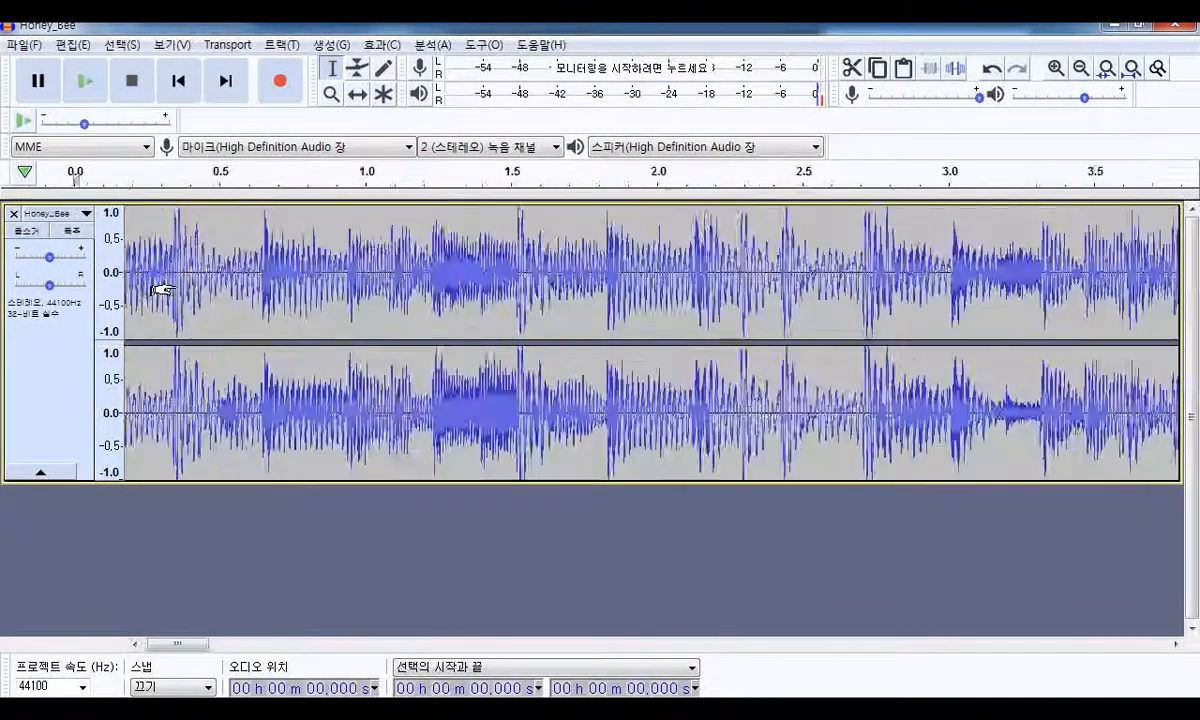
pyautogui.scroll(-1, 346, 344)
pyautogui.scroll(-2, 365, 320)
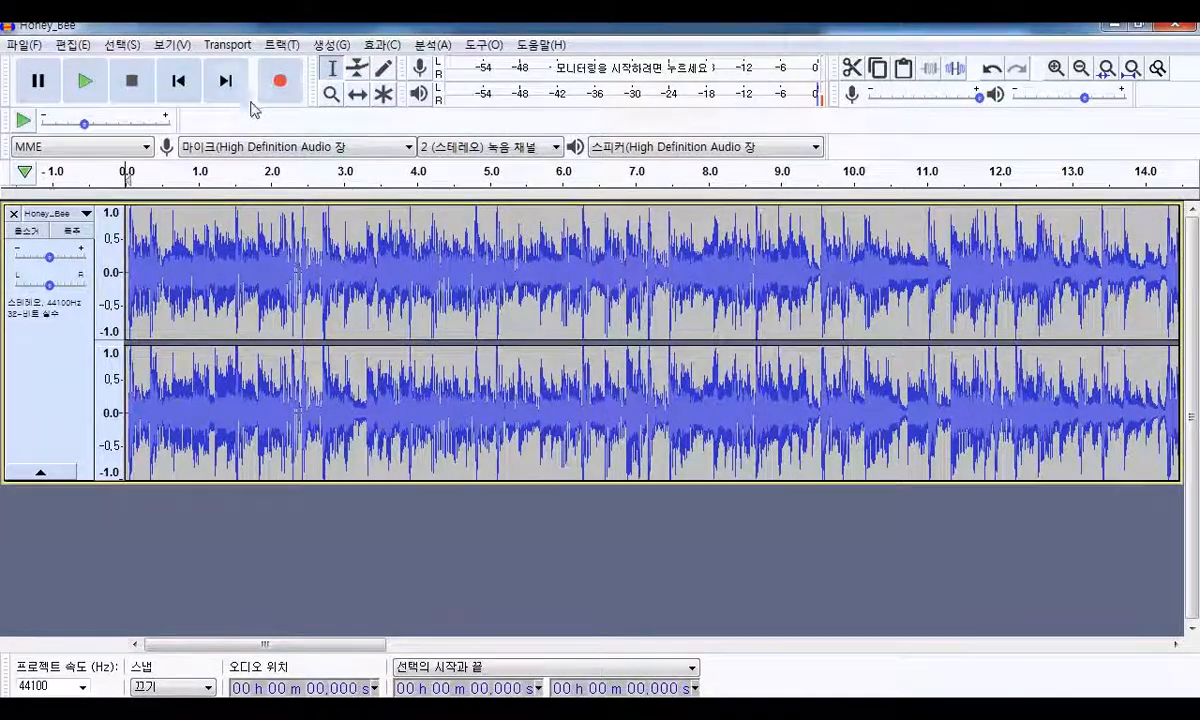
# - Listen to about the first 9 seconds of Honey_Bee and temporarily outline the waveform around 9.5 s in red
pyautogui.click(84, 84)
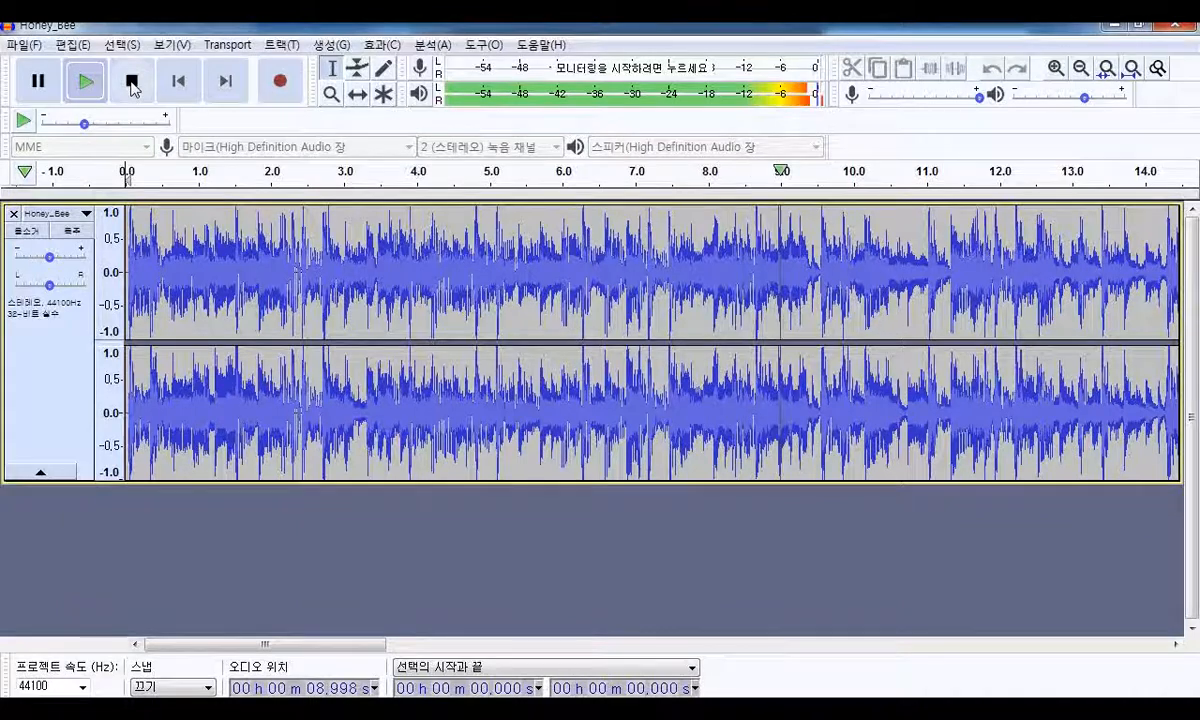
pyautogui.click(131, 85)
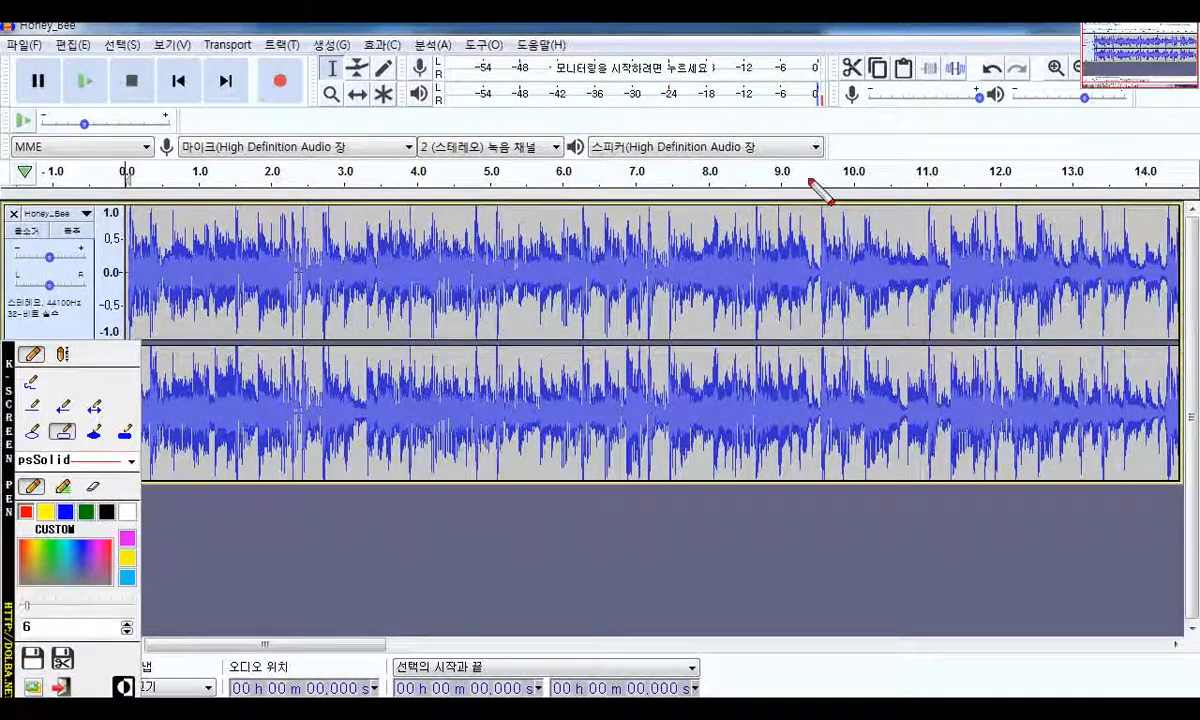
pyautogui.moveTo(806, 178); pyautogui.dragTo(871, 358)
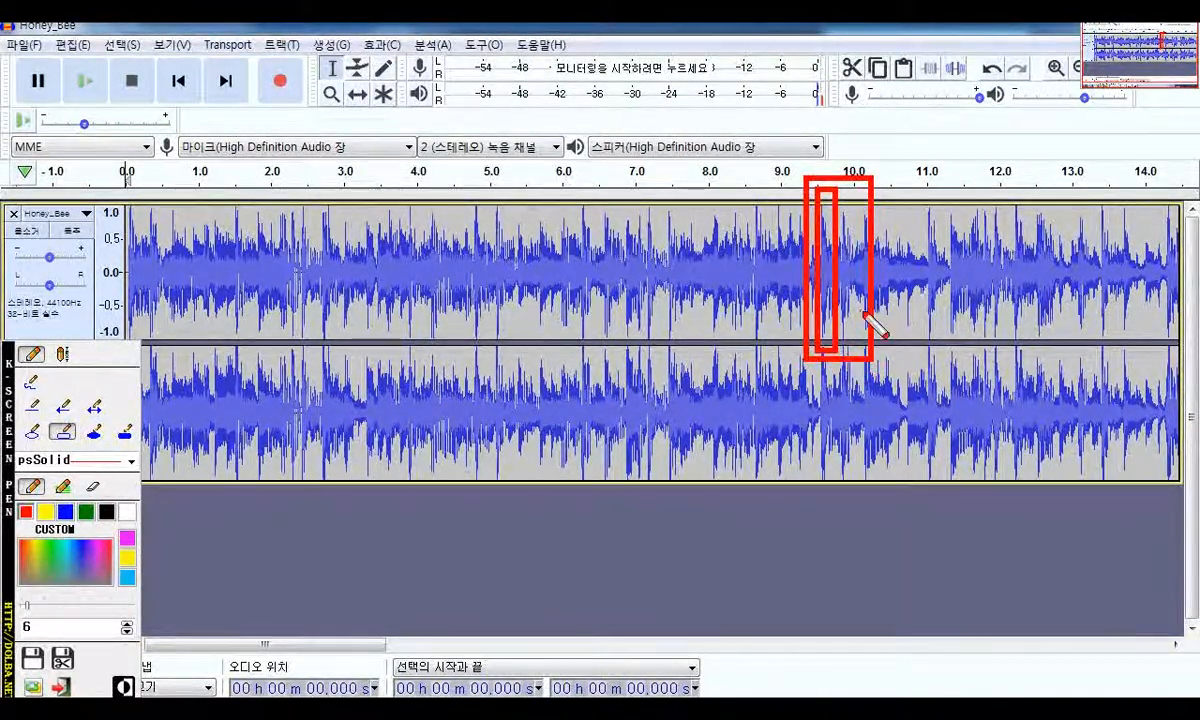
pyautogui.press('Escape')
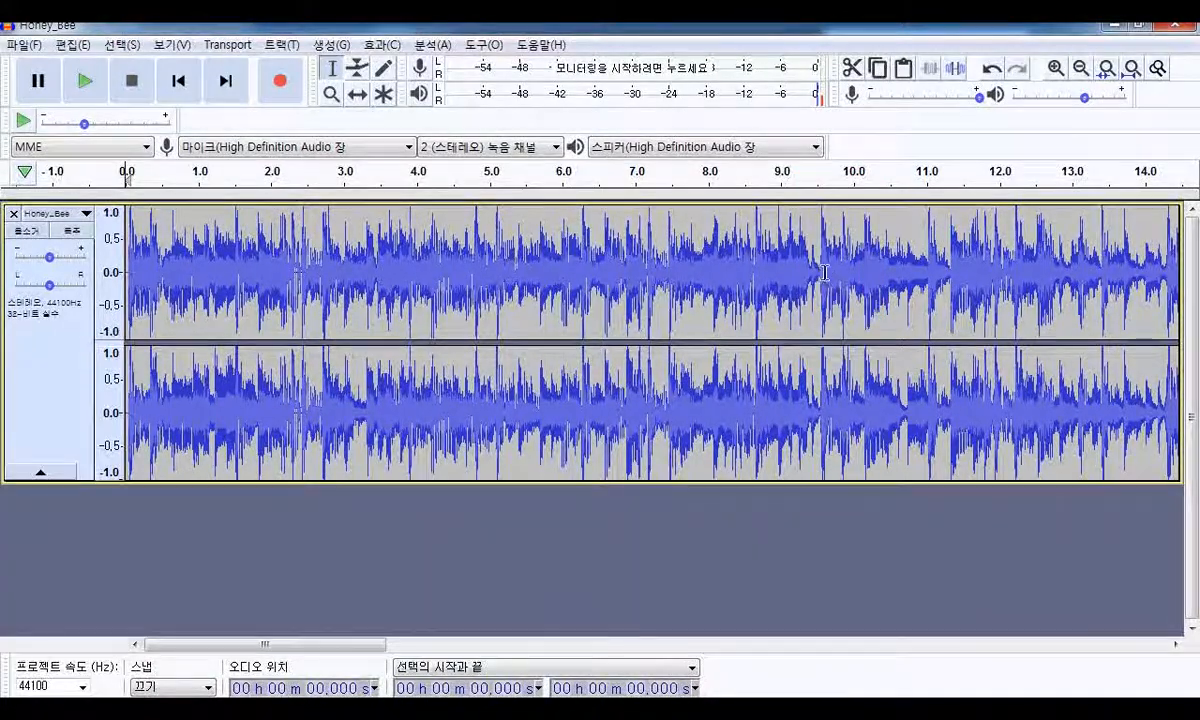
# - Place the cursor at about 9.48 s in Honey_Bee and enlarge the waveform around it
pyautogui.click(818, 174)
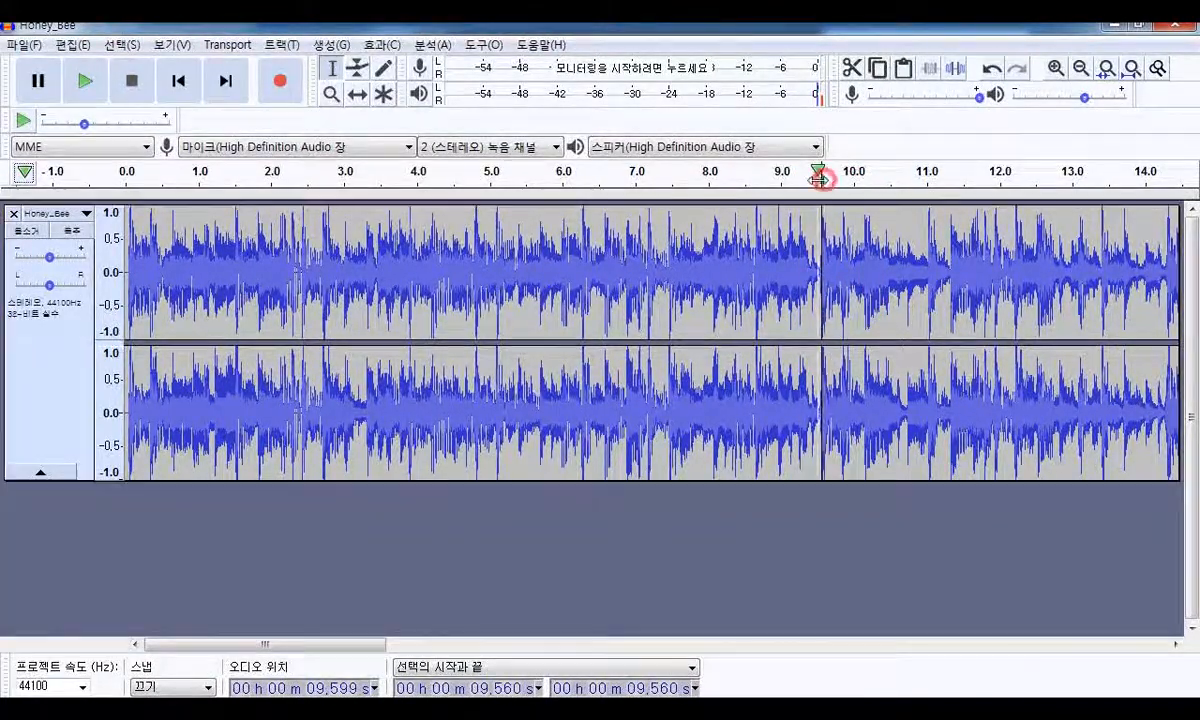
pyautogui.click(821, 176)
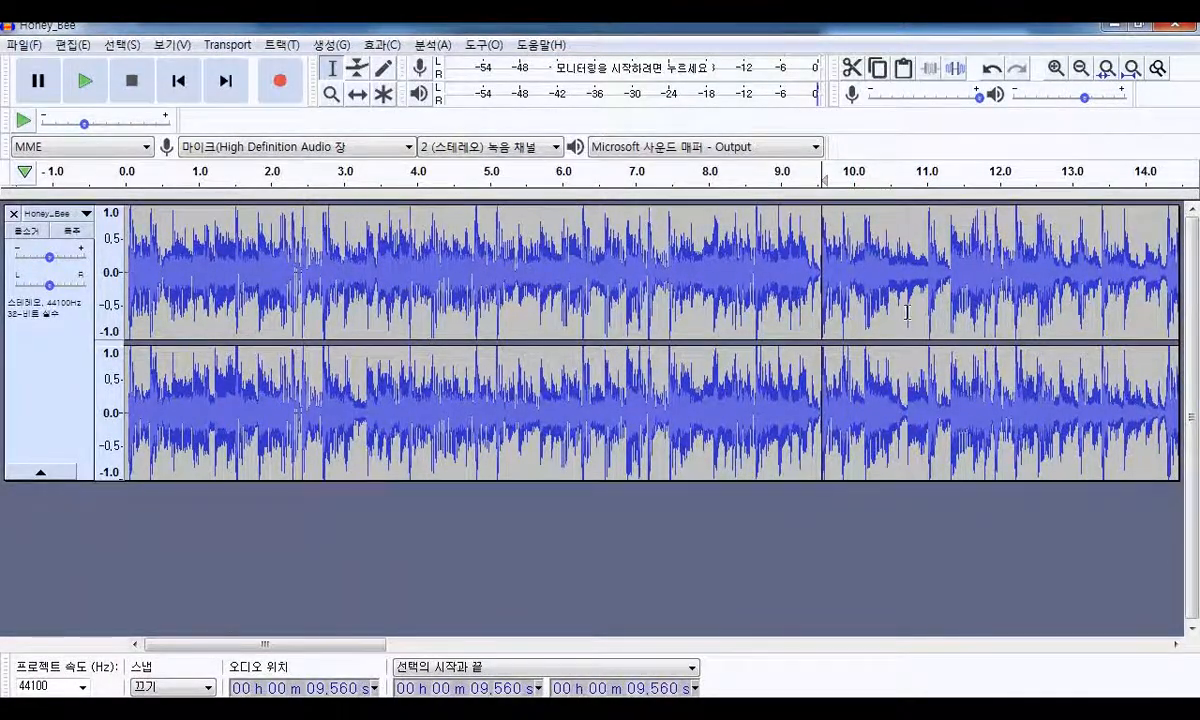
pyautogui.click(825, 34)
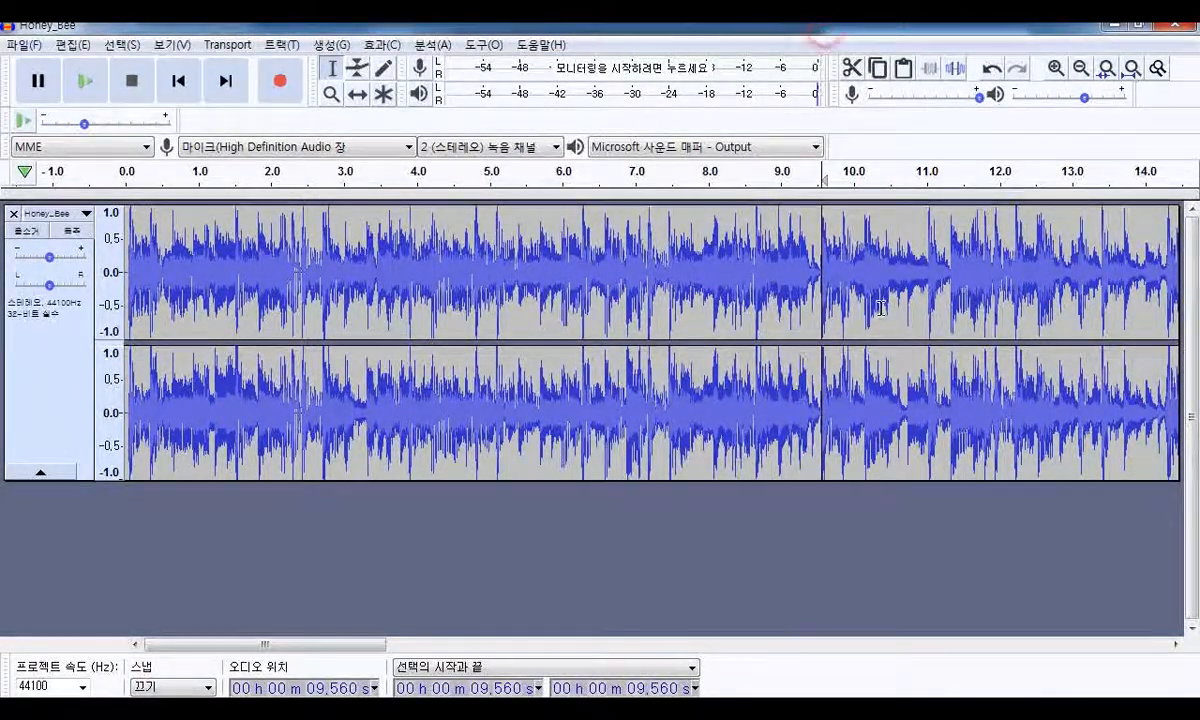
pyautogui.click(812, 250)
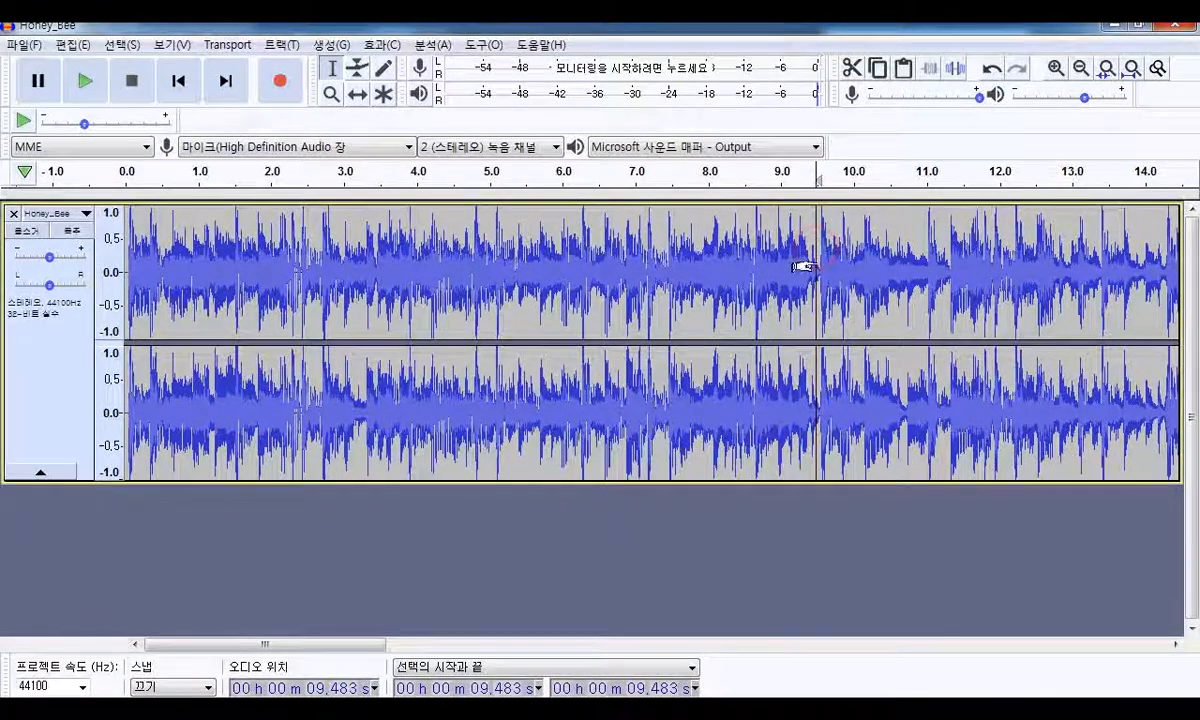
pyautogui.scroll(3, 803, 264)
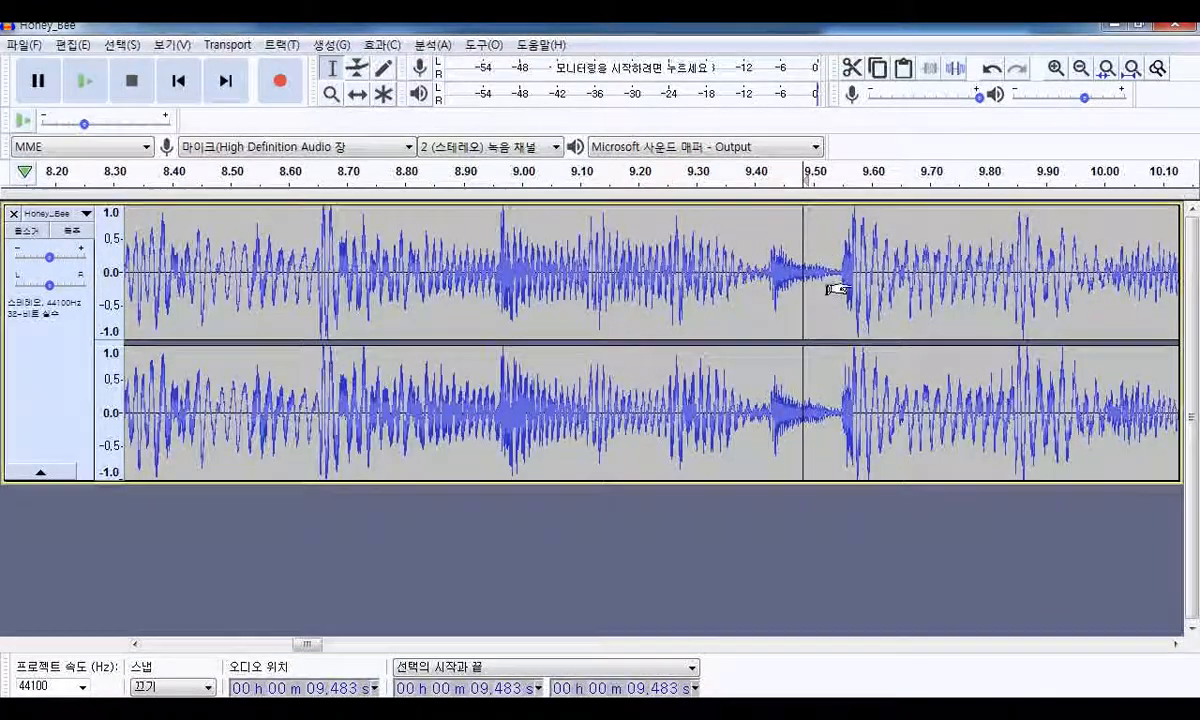
# - Listen to Honey_Bee from about 9.48 s, stop playback, and place the cursor at about 9.54 s
pyautogui.click(811, 178)
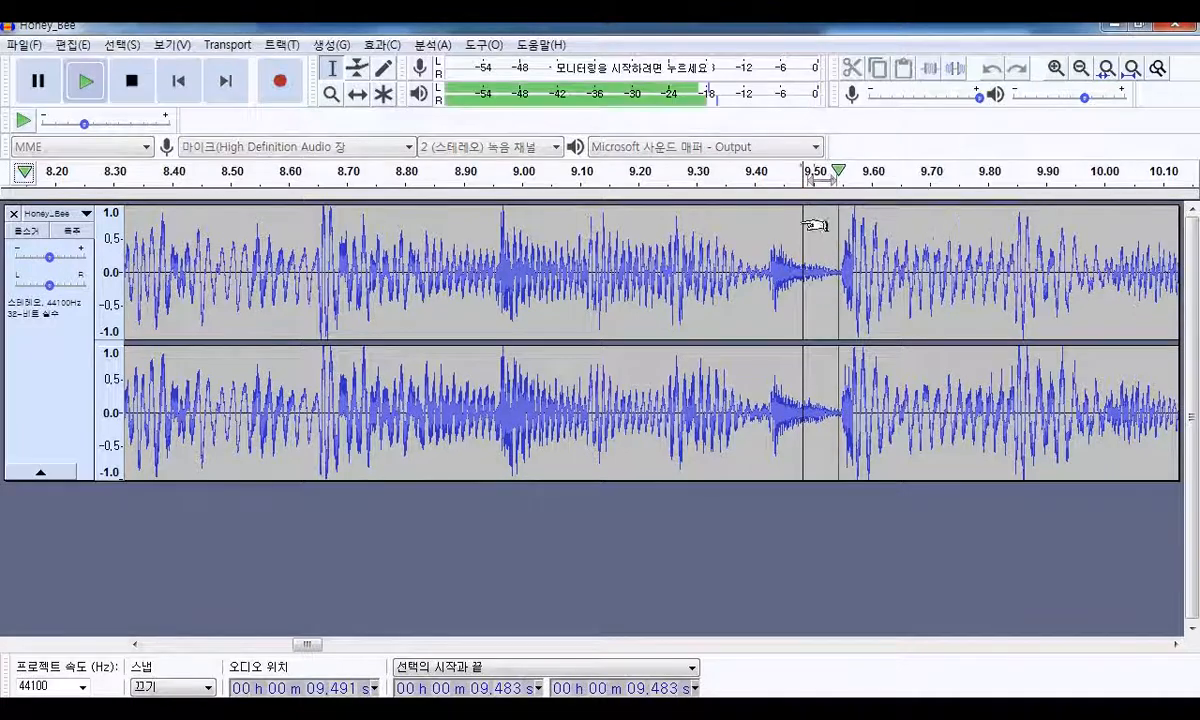
pyautogui.click(132, 84)
pyautogui.click(94, 84)
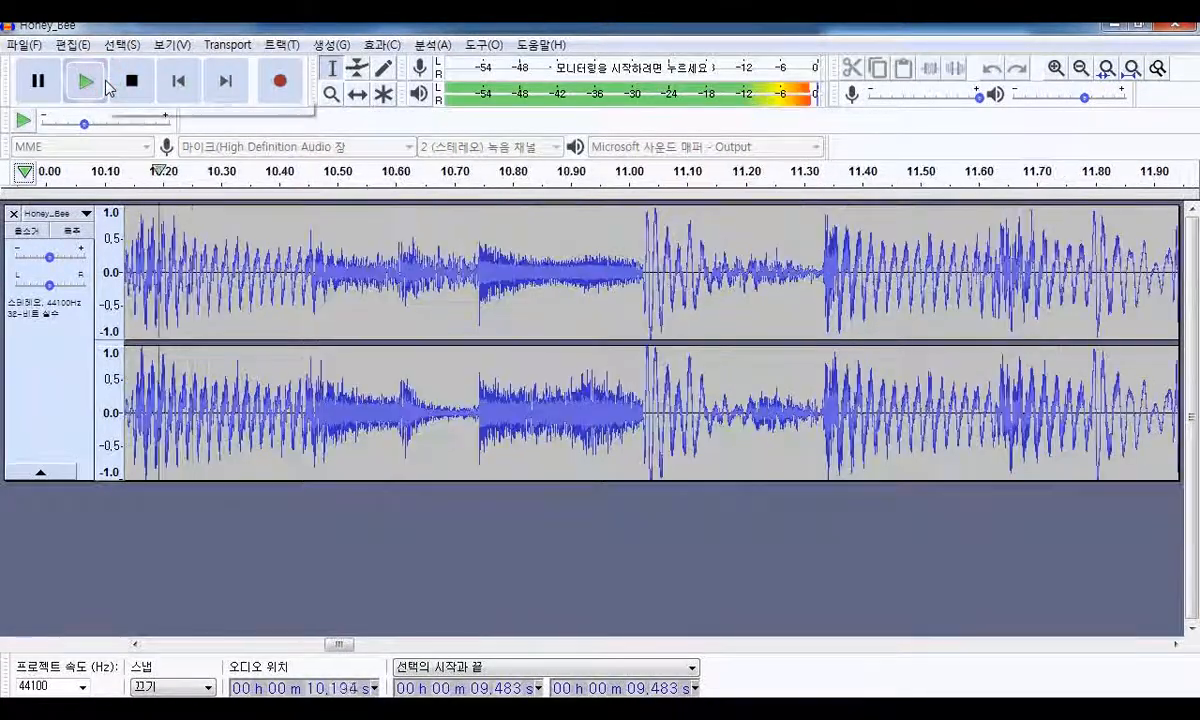
pyautogui.click(86, 84)
pyautogui.click(133, 84)
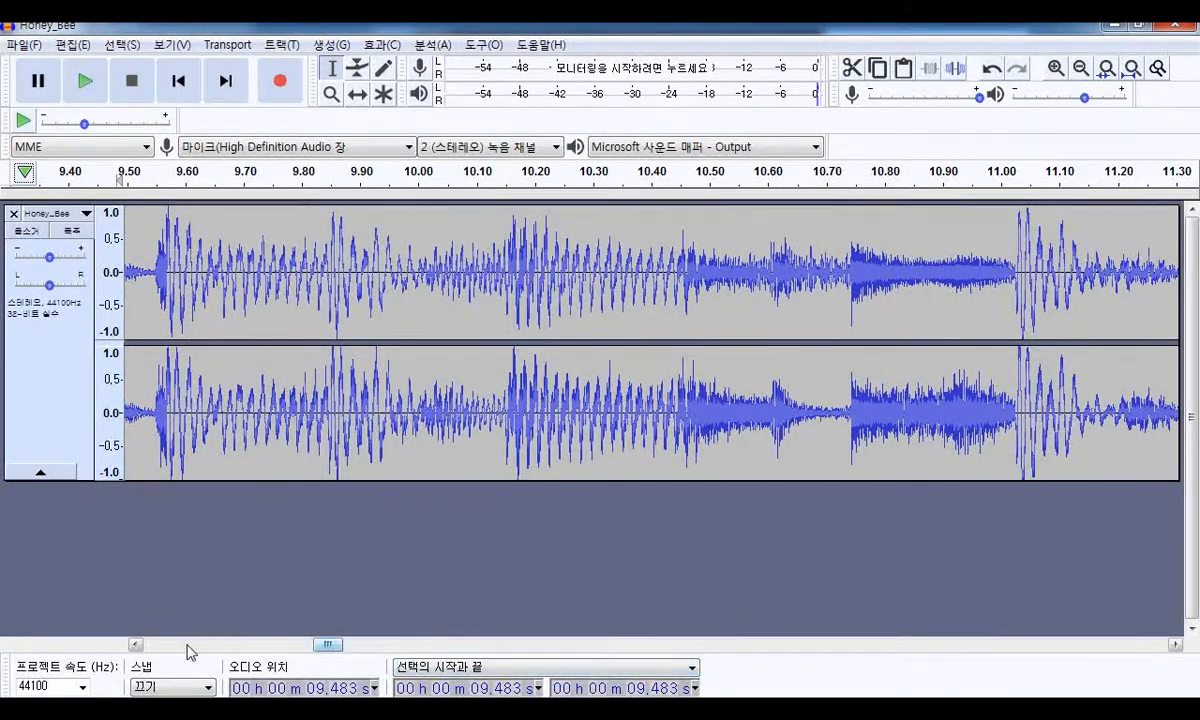
pyautogui.click(136, 645)
pyautogui.moveTo(136, 645); pyautogui.dragTo(136, 645)
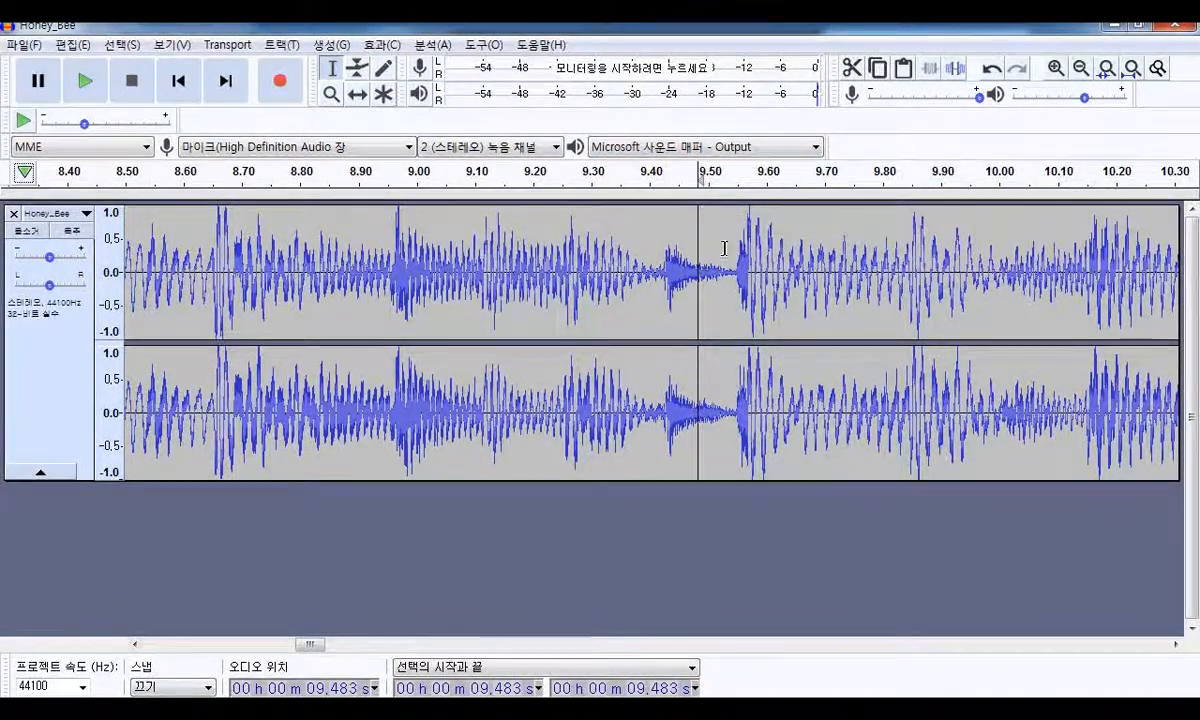
pyautogui.click(731, 279)
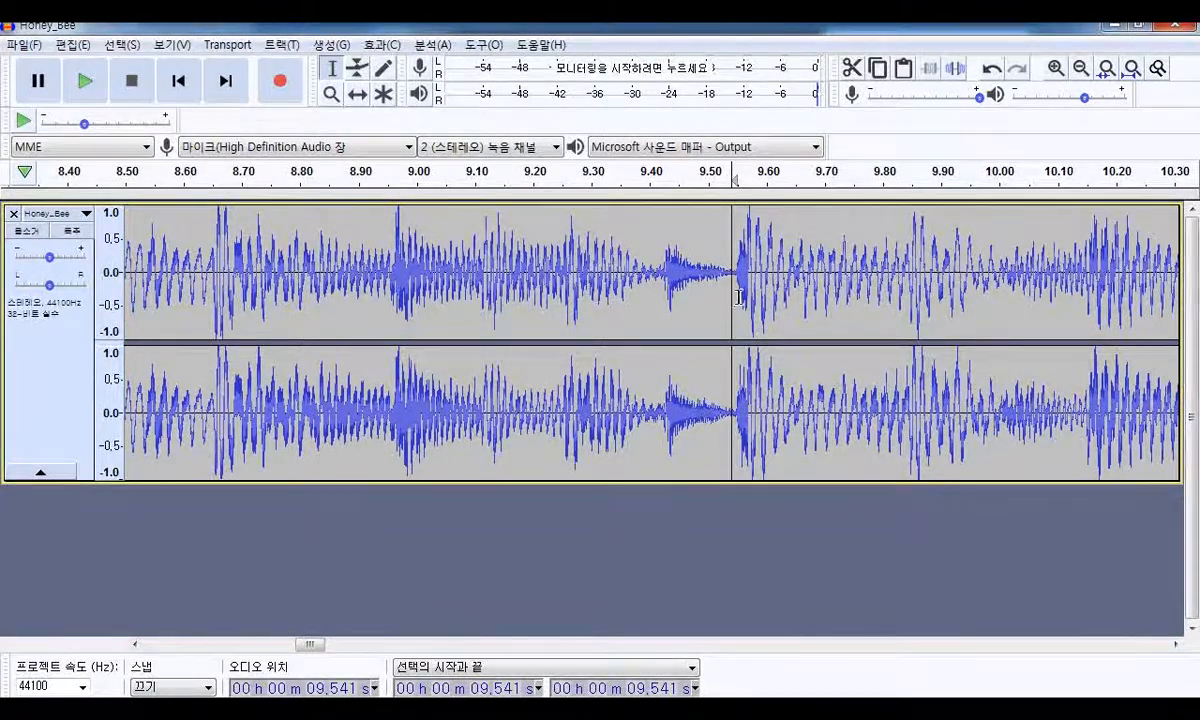
# - Delete the Honey_Bee audio from about 9.55 s through the end of the track
pyautogui.moveTo(735, 297); pyautogui.dragTo(915, 300)
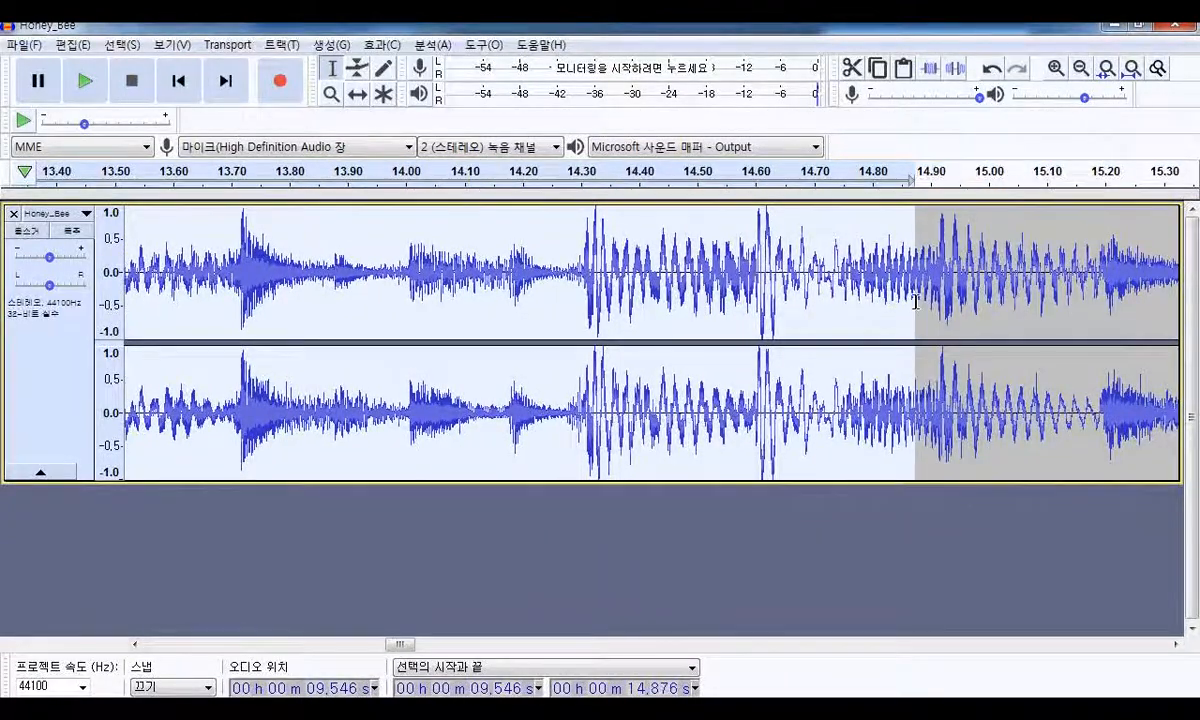
pyautogui.scroll(-6, 905, 302)
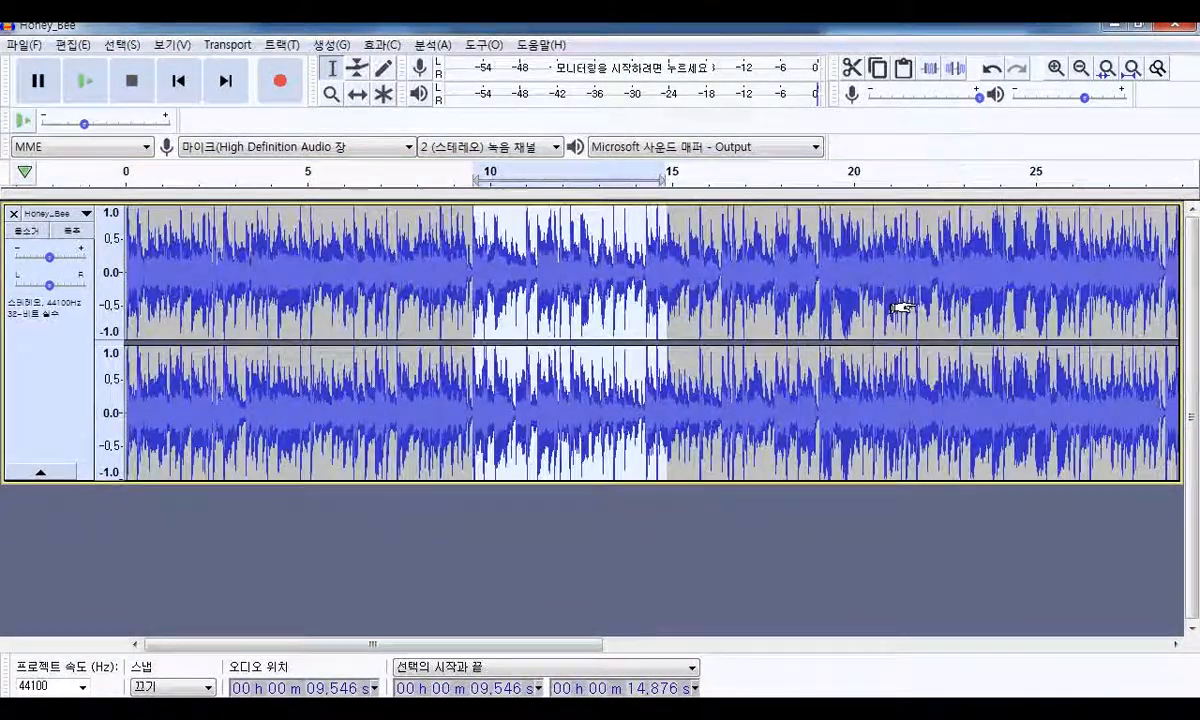
pyautogui.scroll(2, 897, 308)
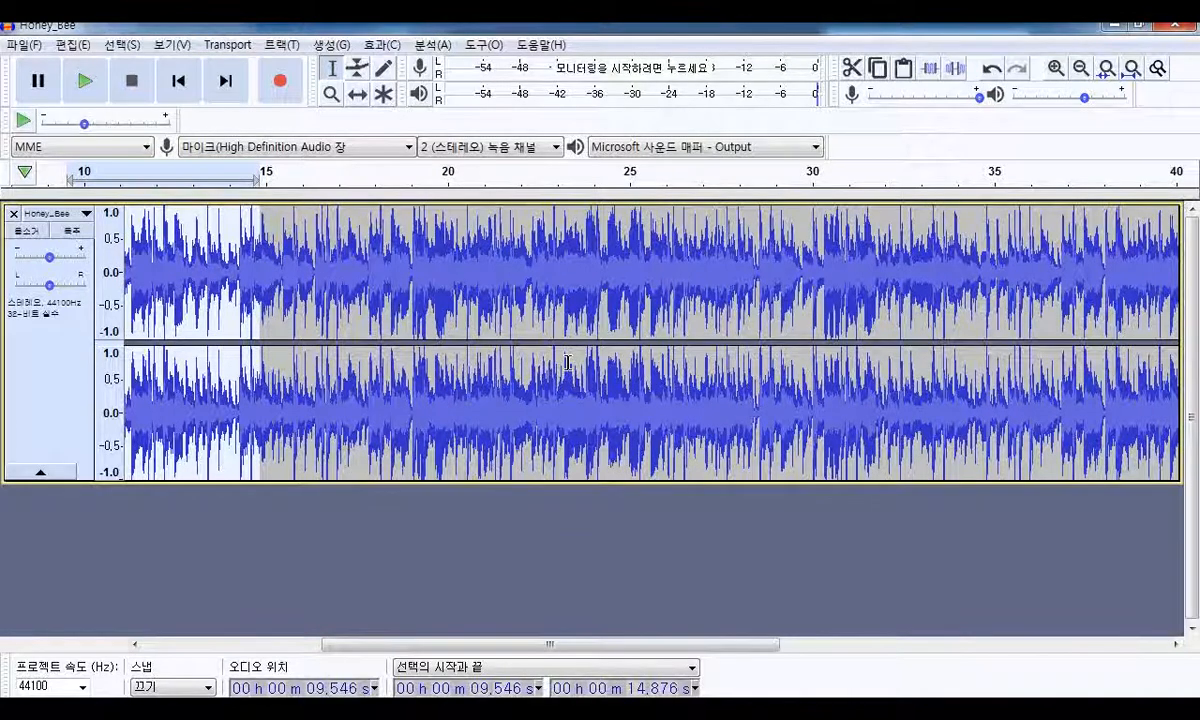
pyautogui.hotkey('shift', 'End')
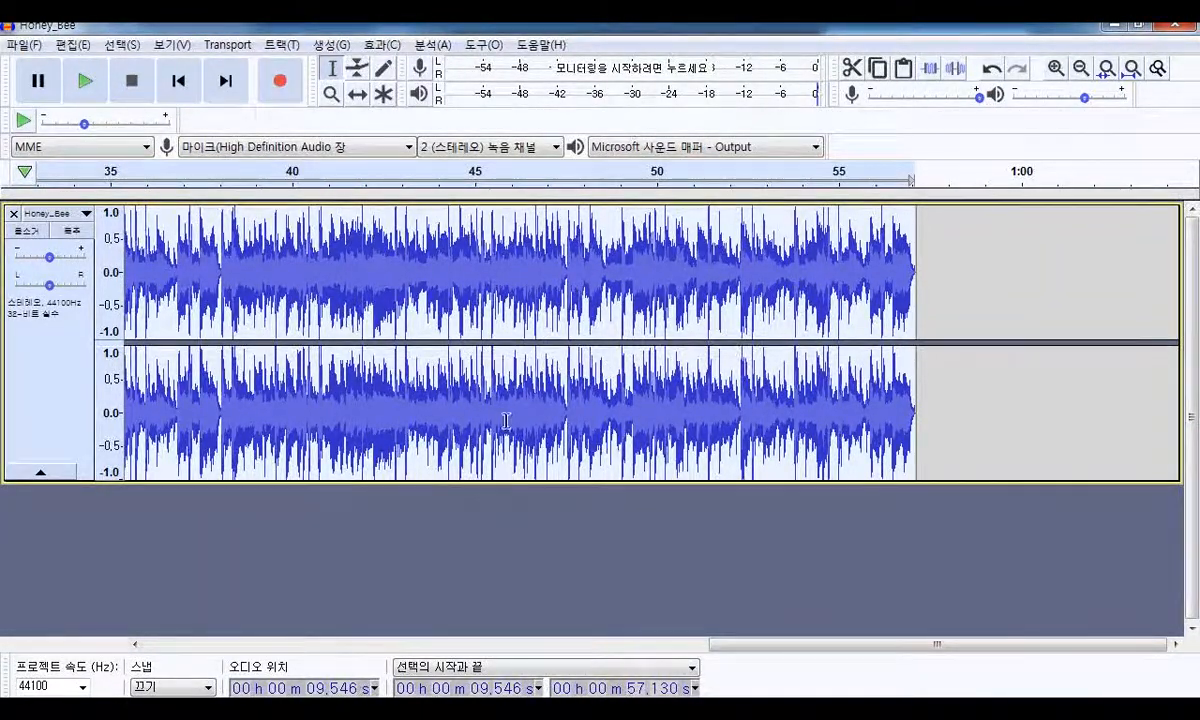
pyautogui.scroll(-3, 643, 343)
pyautogui.scroll(3, 659, 343)
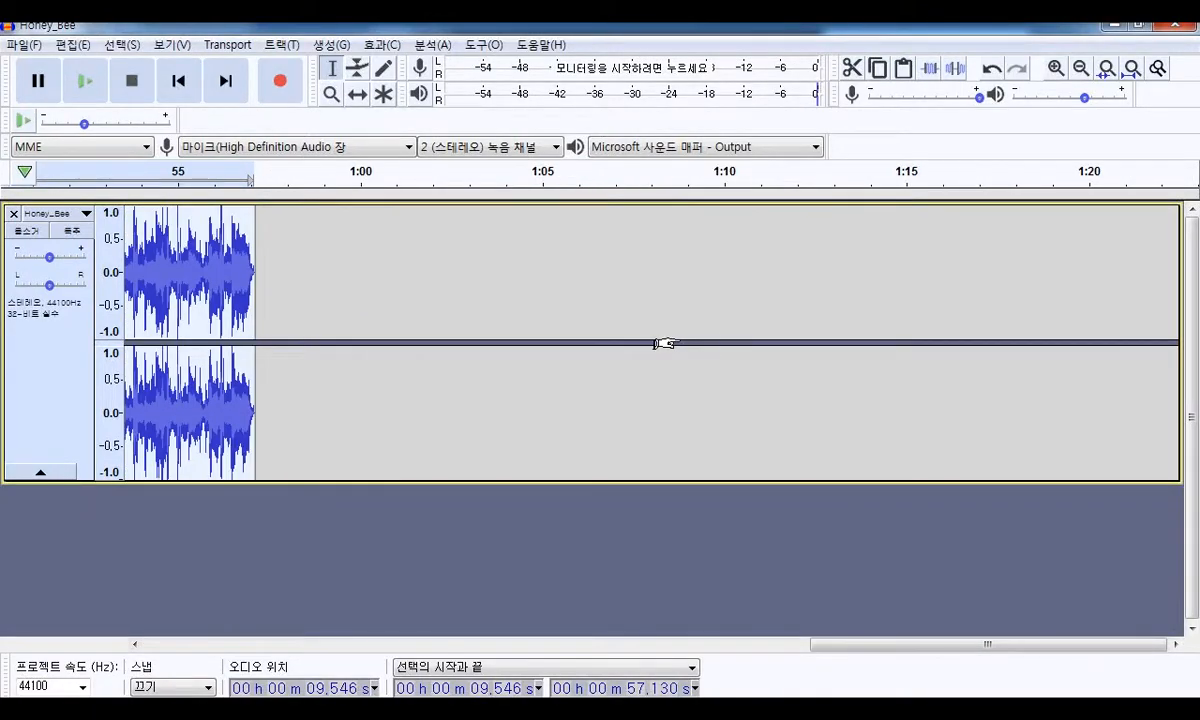
pyautogui.moveTo(846, 643); pyautogui.dragTo(120, 612)
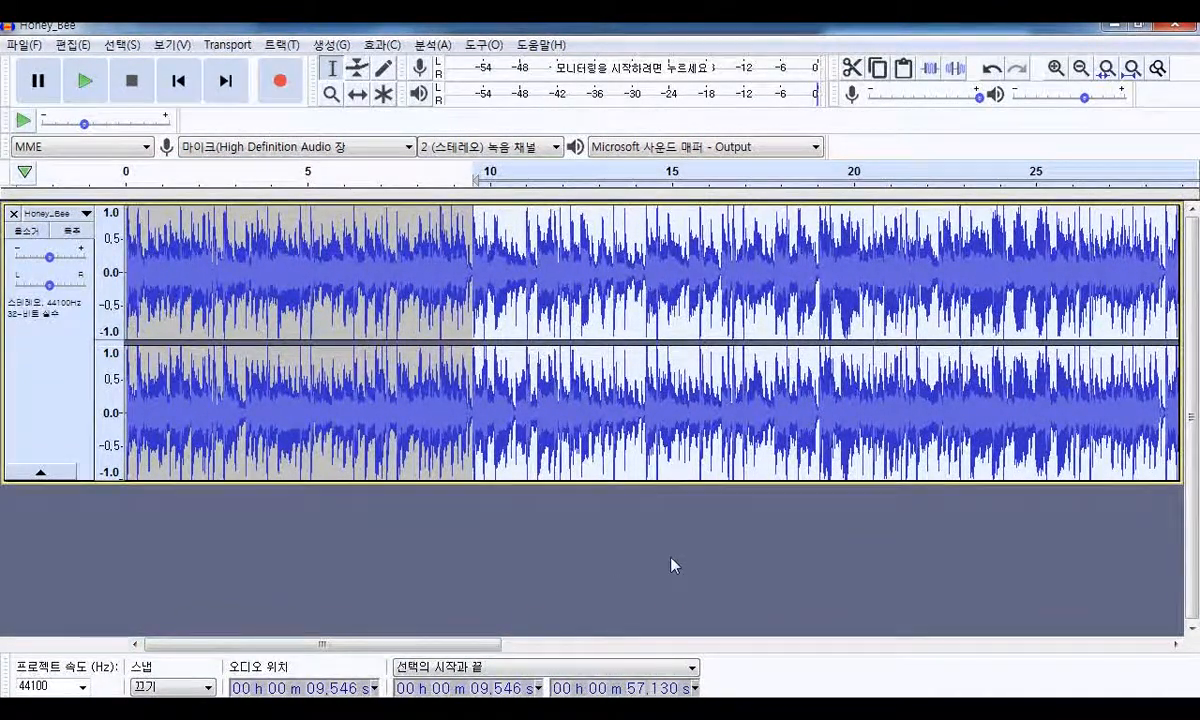
pyautogui.hotkey('ctrl', '2')
pyautogui.moveTo(472, 160)
pyautogui.mouseDown()
pyautogui.moveTo(505, 360)
pyautogui.moveTo(610, 532)
pyautogui.moveTo(1195, 528)
pyautogui.mouseUp()
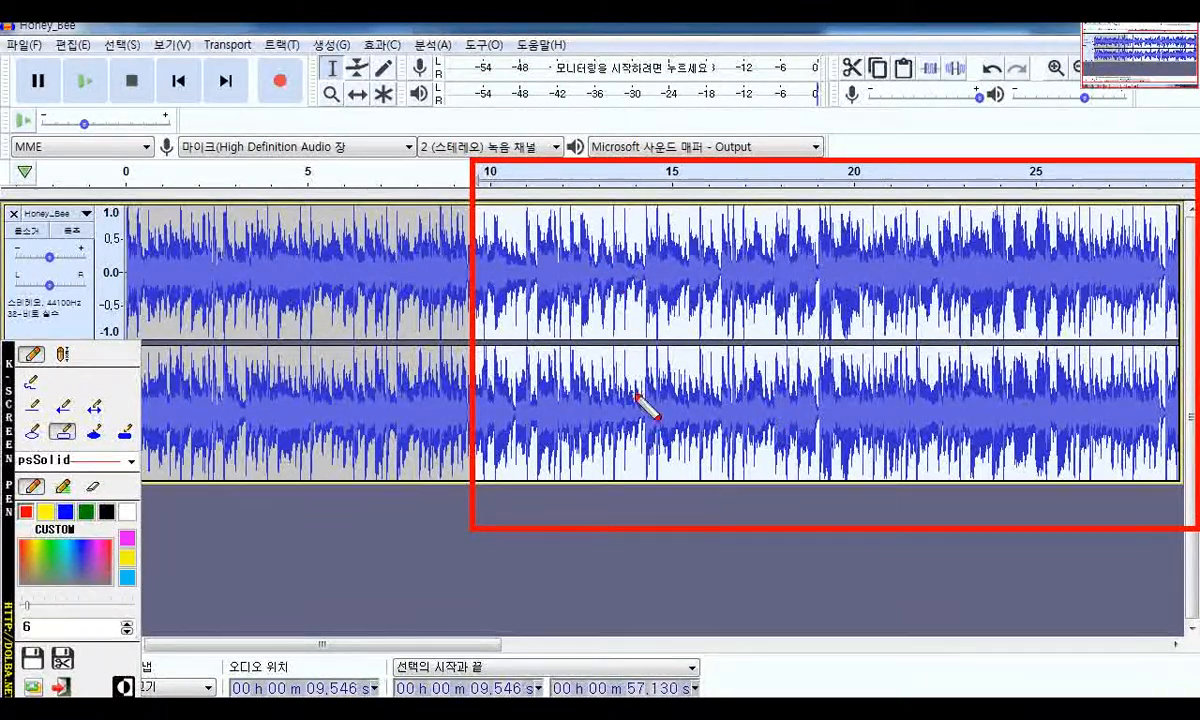
pyautogui.press('Escape')
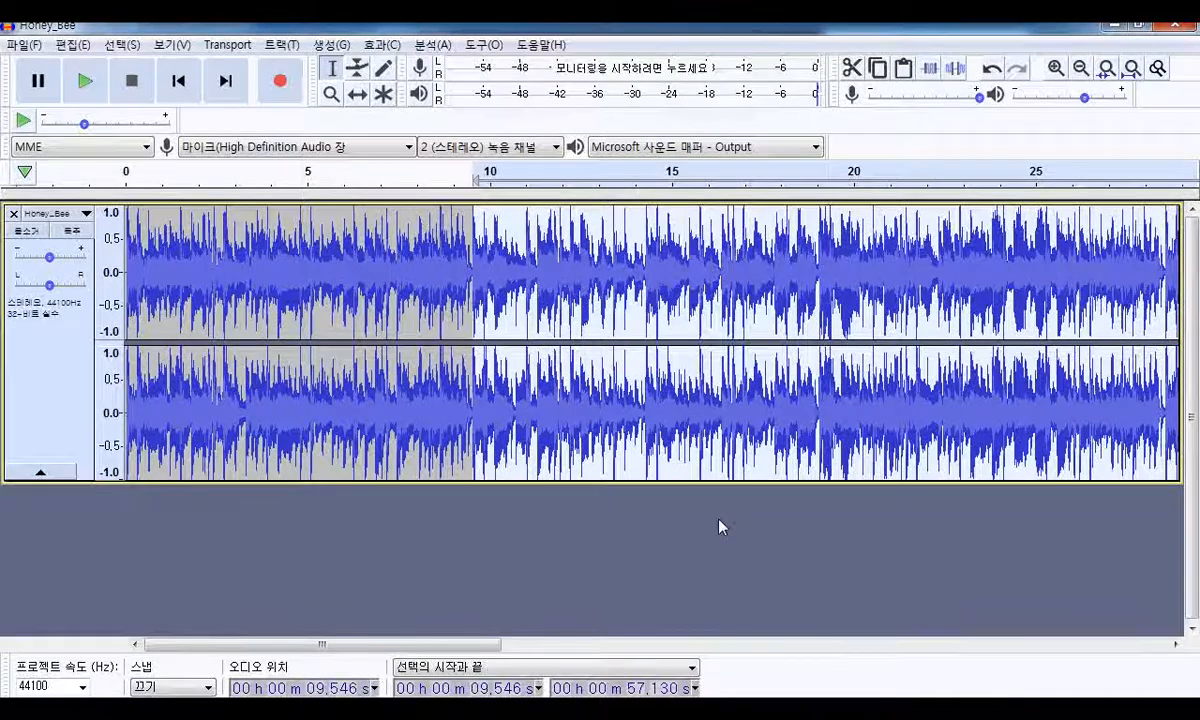
pyautogui.press('Delete')
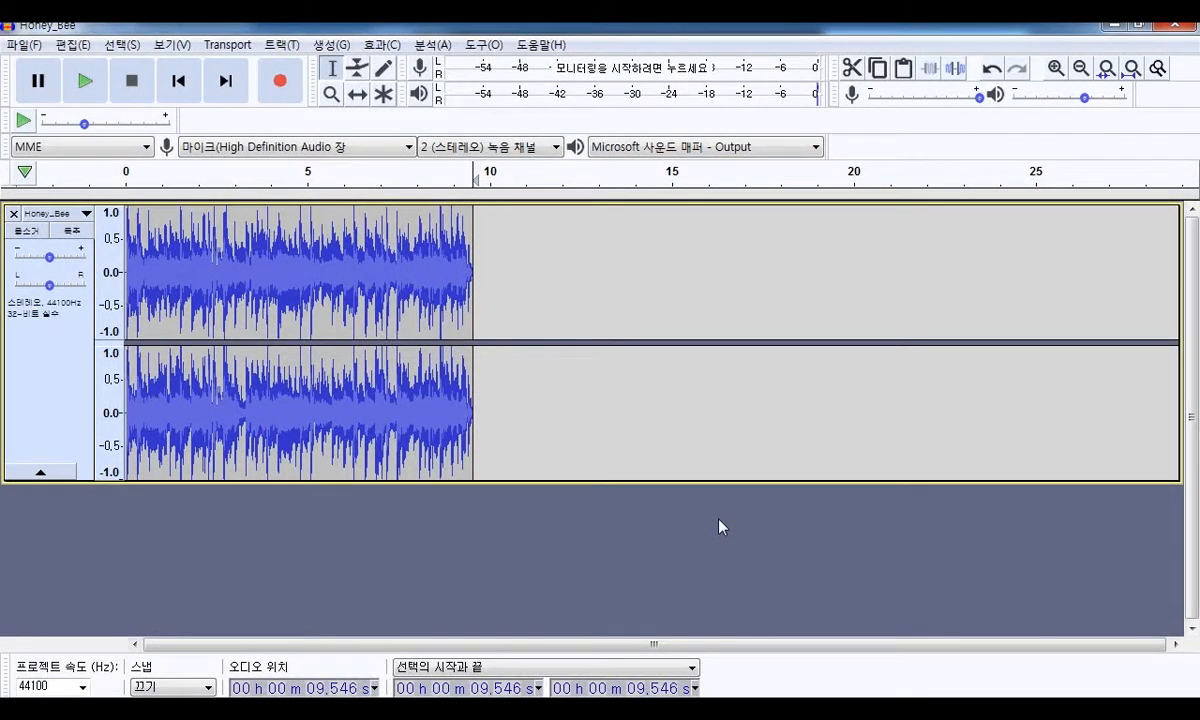
# - Return to the track's start and listen to the trimmed Honey_Bee clip twice, stopping the second playback
pyautogui.press('Home')
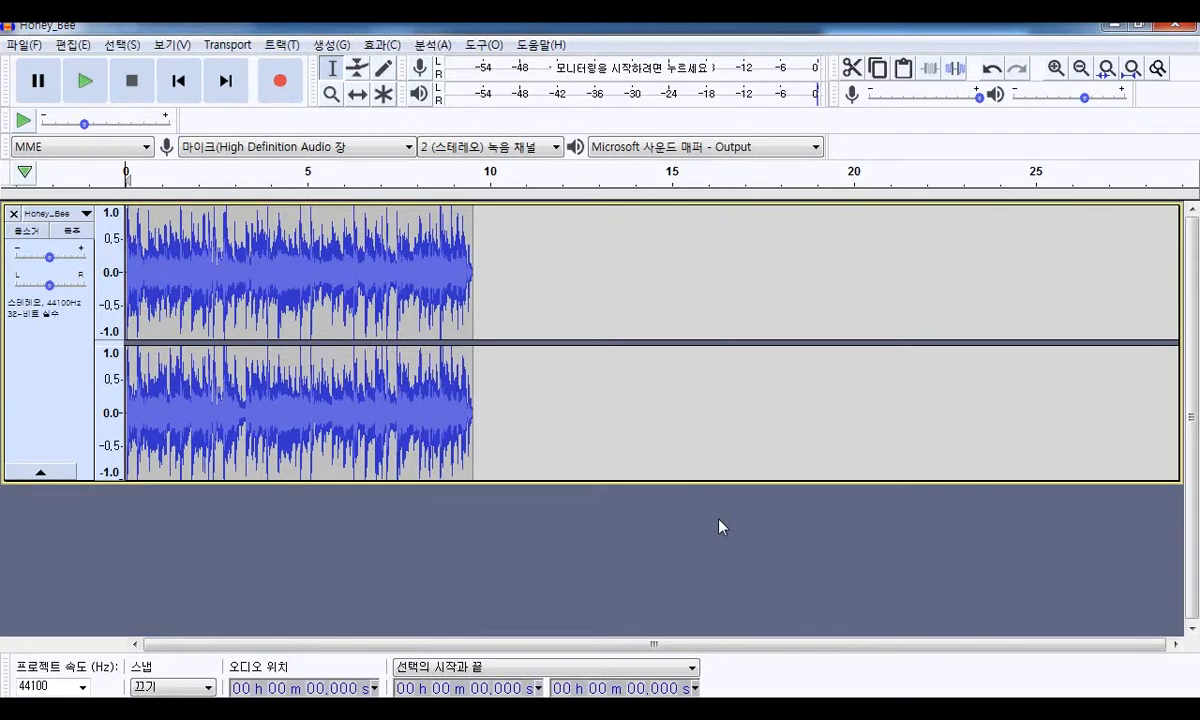
pyautogui.click(94, 86)
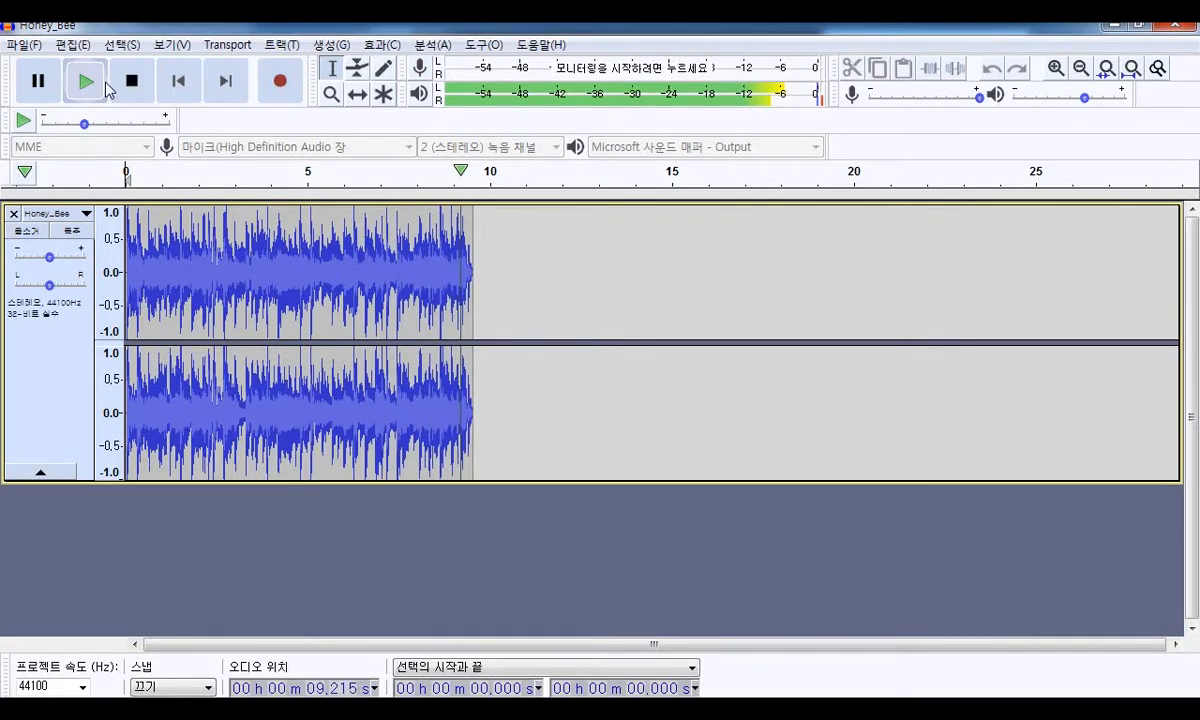
pyautogui.click(106, 85)
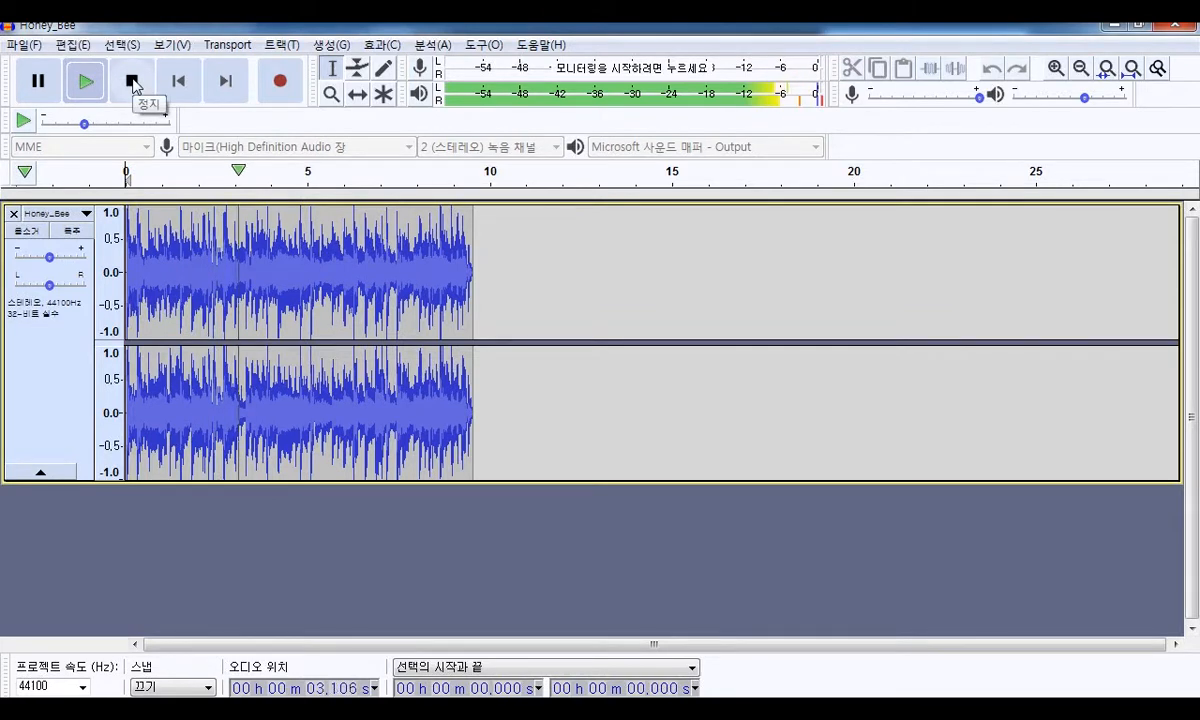
pyautogui.click(133, 85)
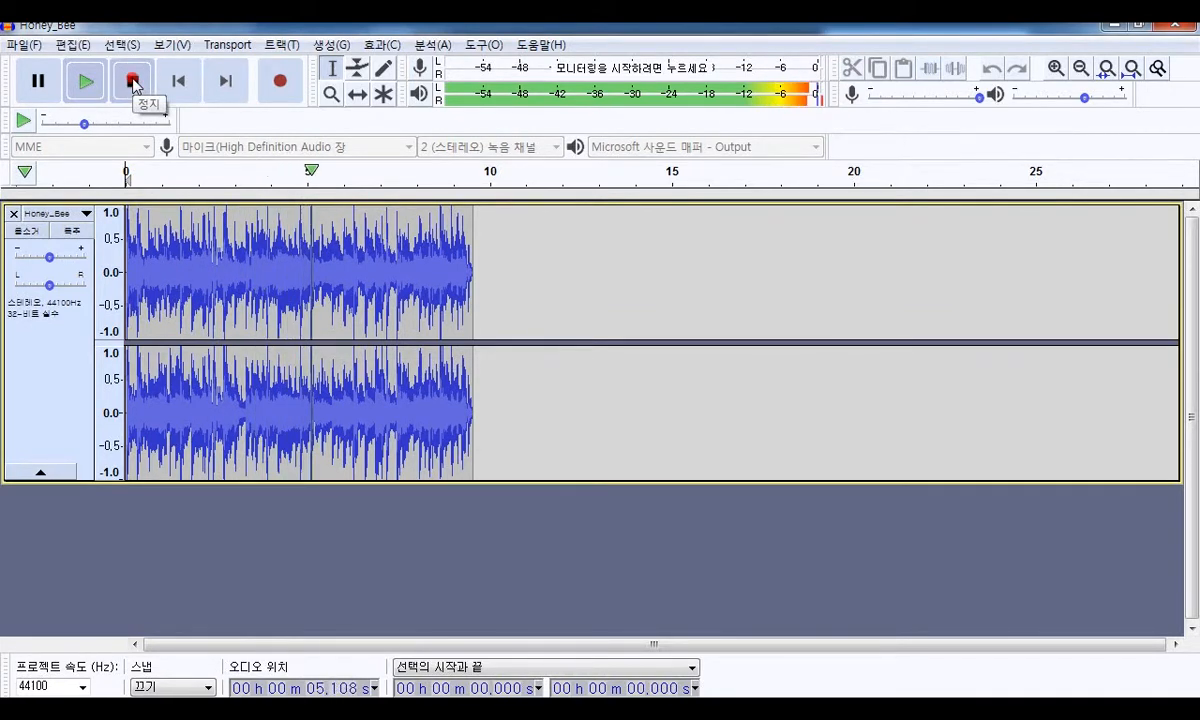
# - Export the trimmed Honey_Bee audio as an MP3 to the audio folder, adding "_final" to the file name
pyautogui.click(20, 45)
pyautogui.moveTo(107, 193)
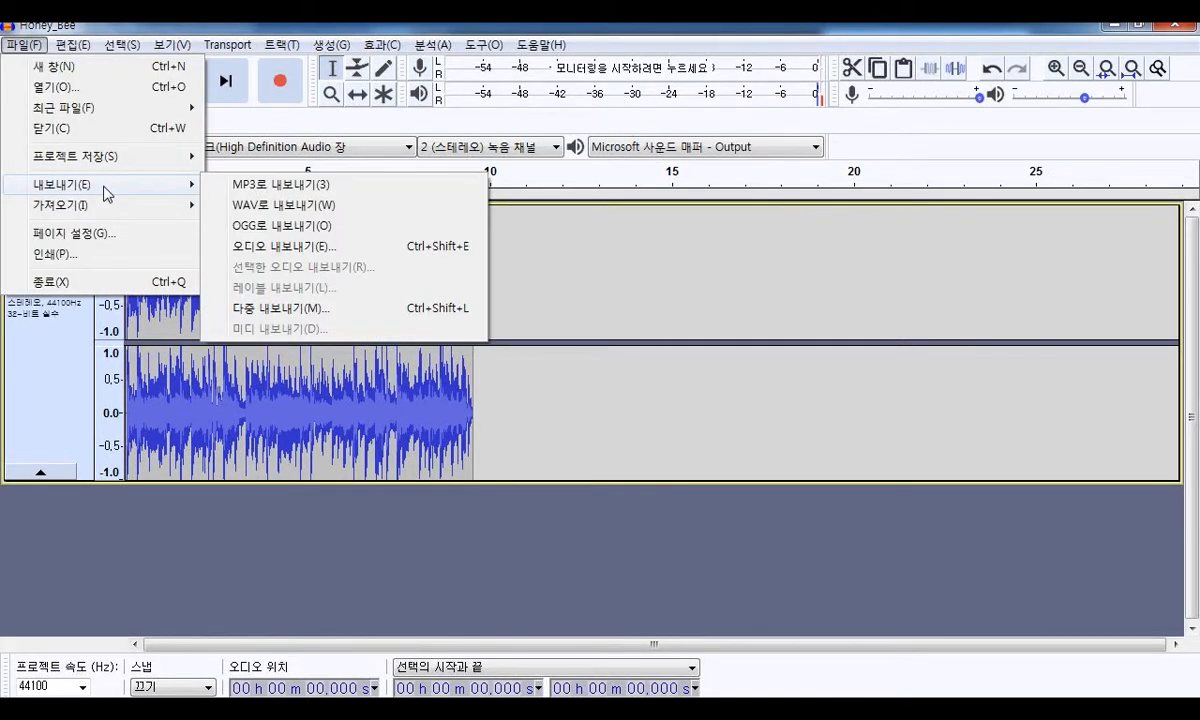
pyautogui.click(324, 192)
pyautogui.moveTo(276, 33); pyautogui.dragTo(628, 207)
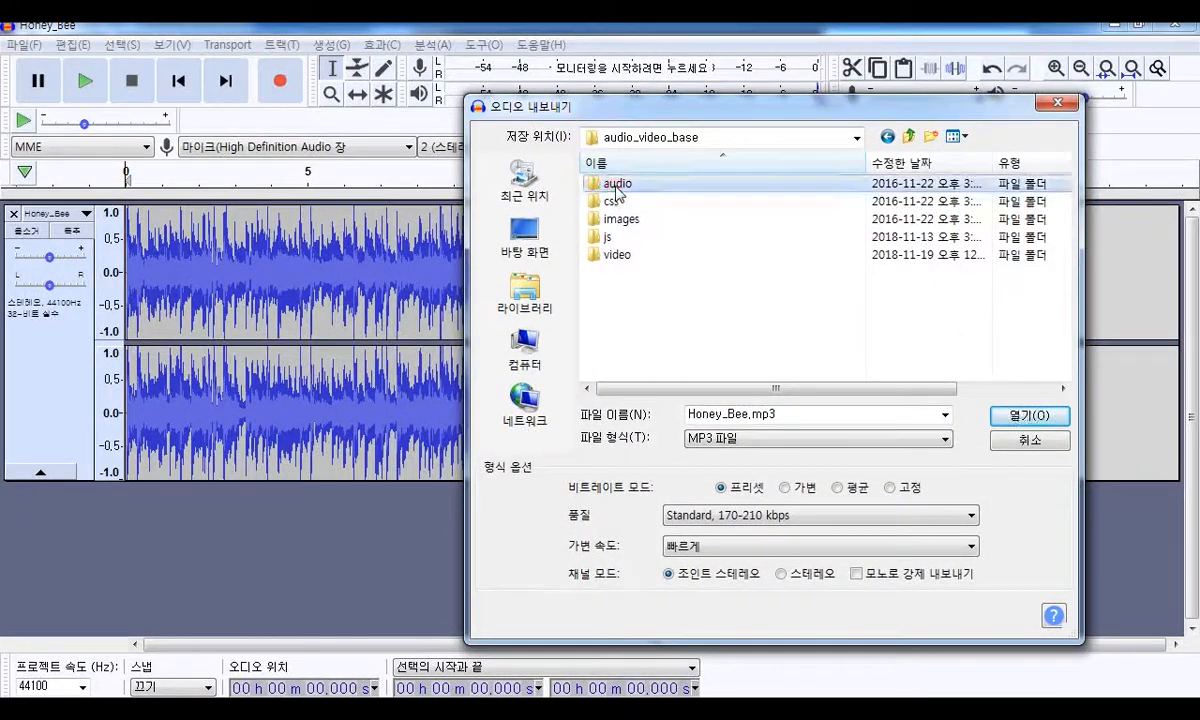
pyautogui.doubleClick(612, 183)
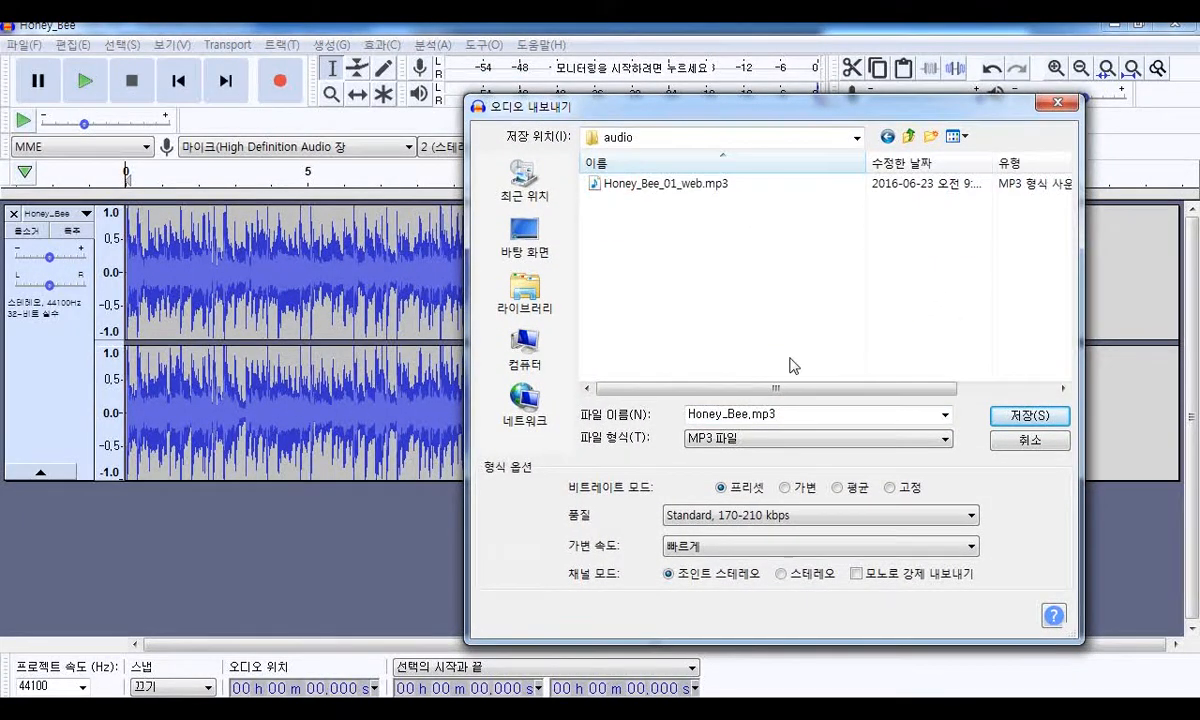
pyautogui.click(769, 418)
pyautogui.click(747, 414)
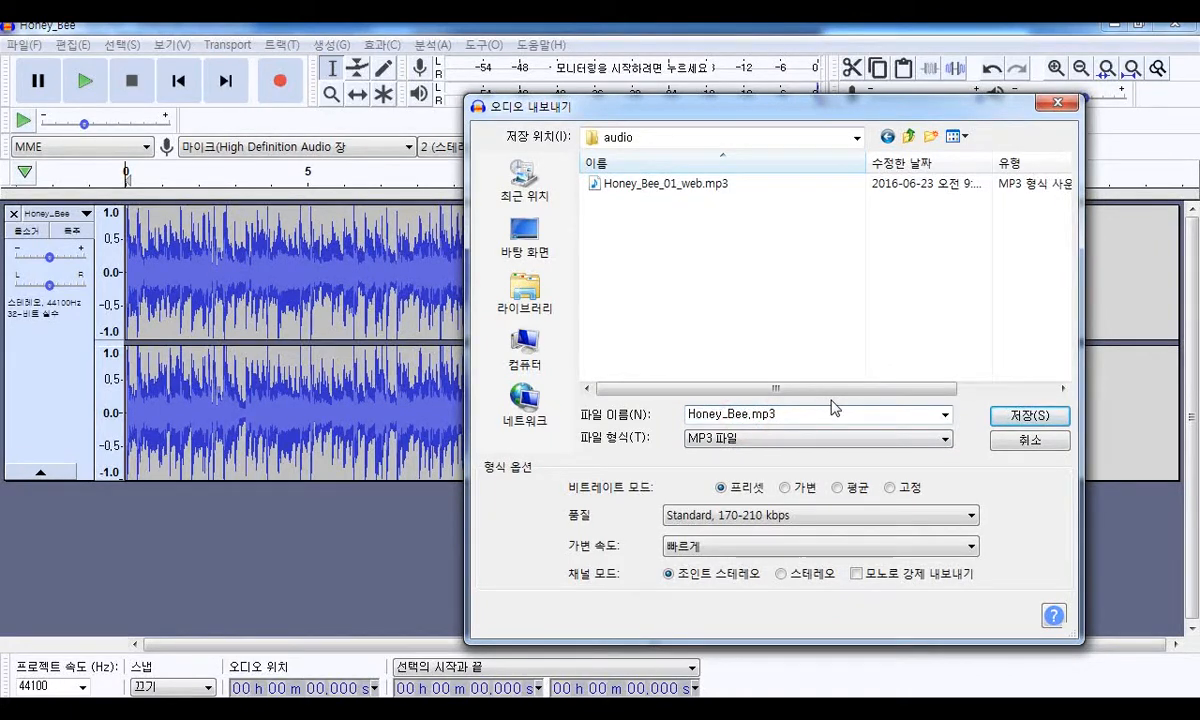
pyautogui.write('_final')
pyautogui.press('Return')
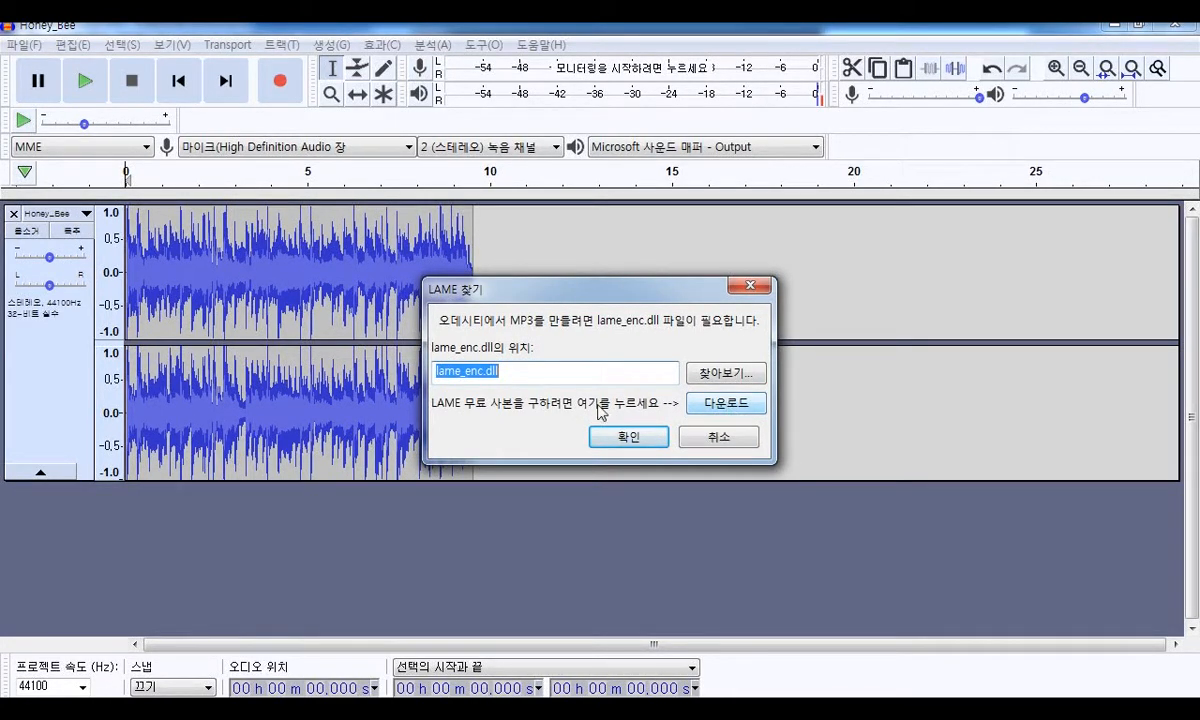
# - Open the help page on obtaining the LAME MP3 encoder from the lame_enc.dll prompt and maximize its window
pyautogui.doubleClick(572, 370)
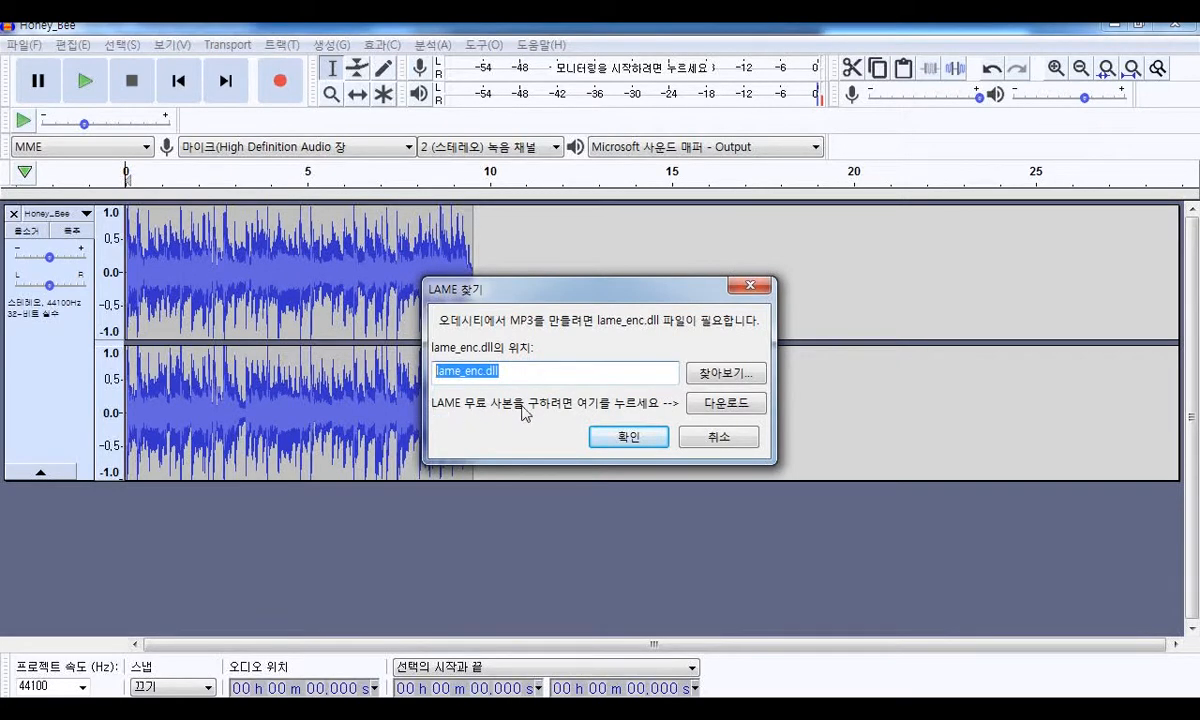
pyautogui.click(735, 405)
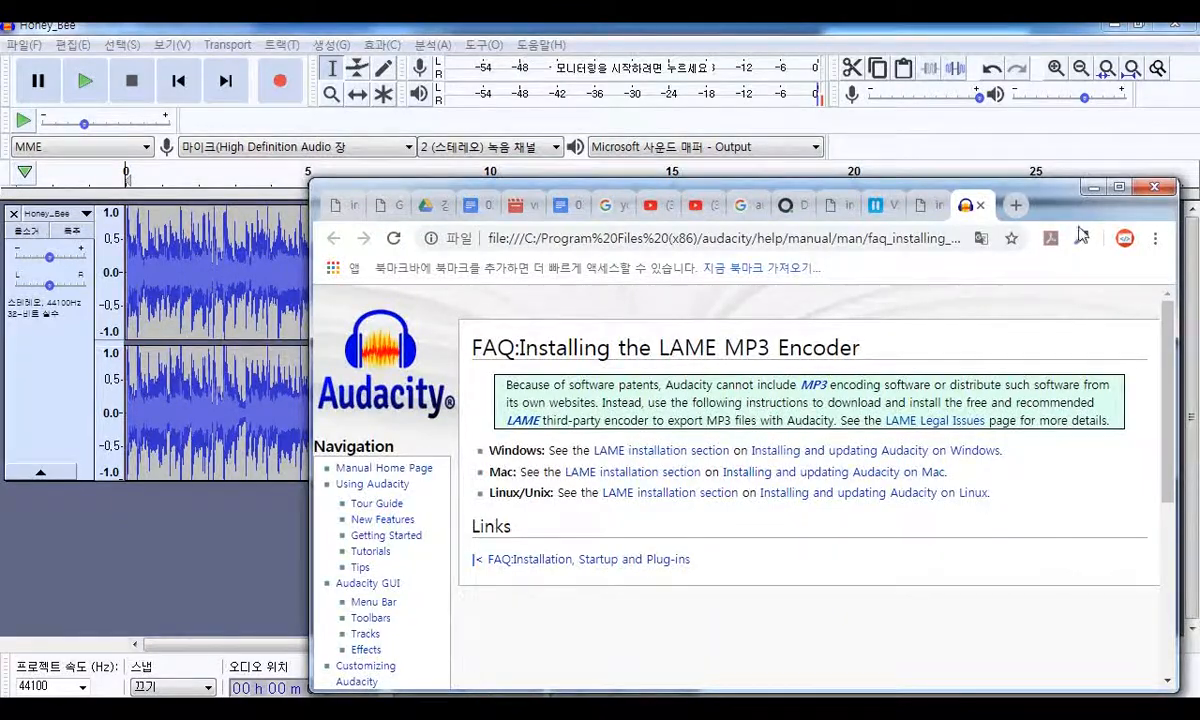
pyautogui.click(1118, 187)
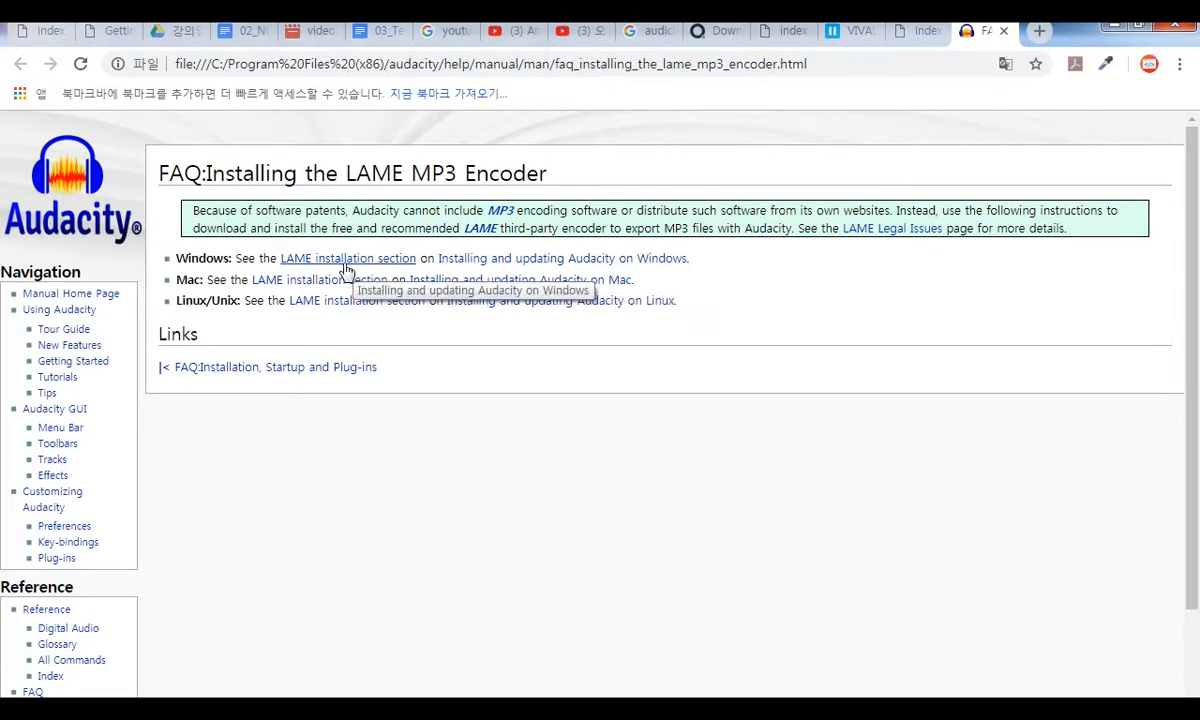
pyautogui.hotkey('ctrl', 'F12')
pyautogui.moveTo(274, 244); pyautogui.dragTo(420, 268)
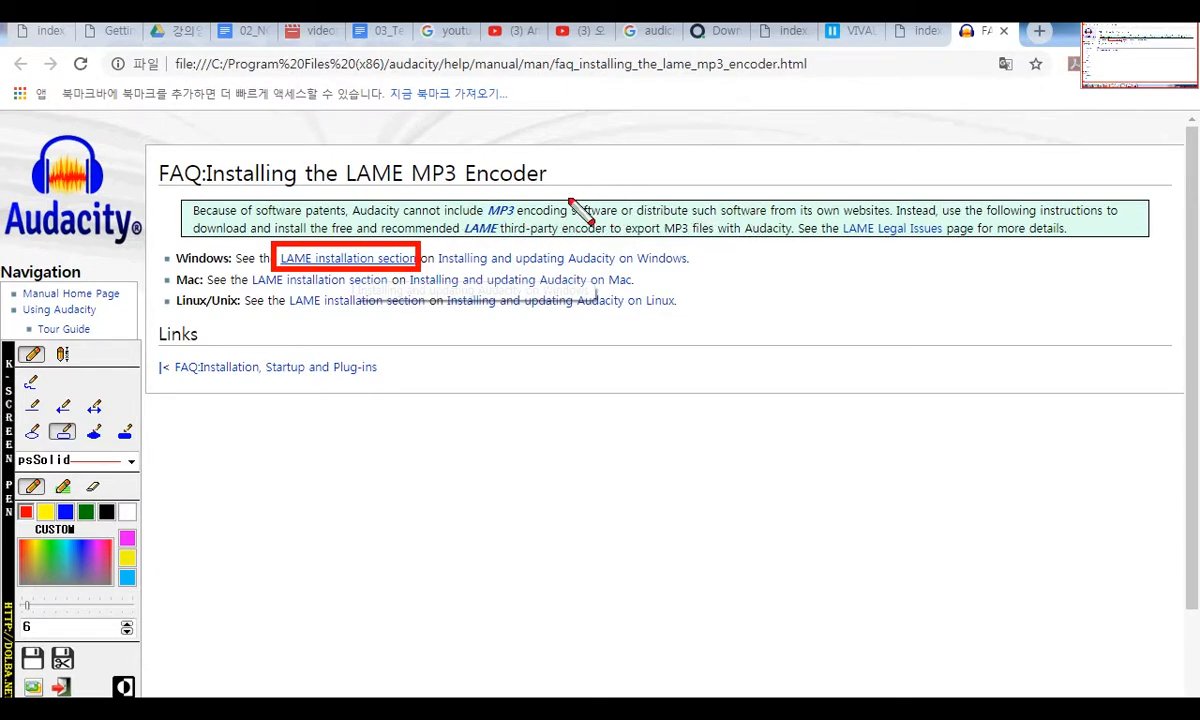
pyautogui.moveTo(563, 197); pyautogui.dragTo(893, 222)
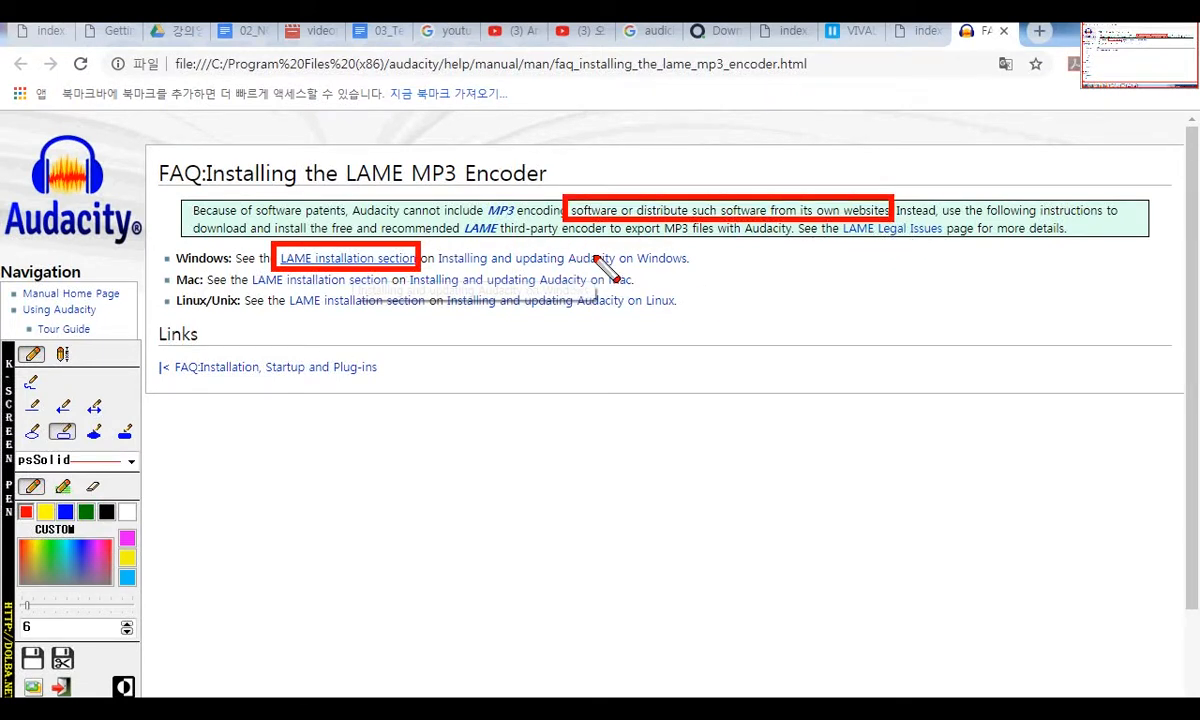
pyautogui.press('Escape')
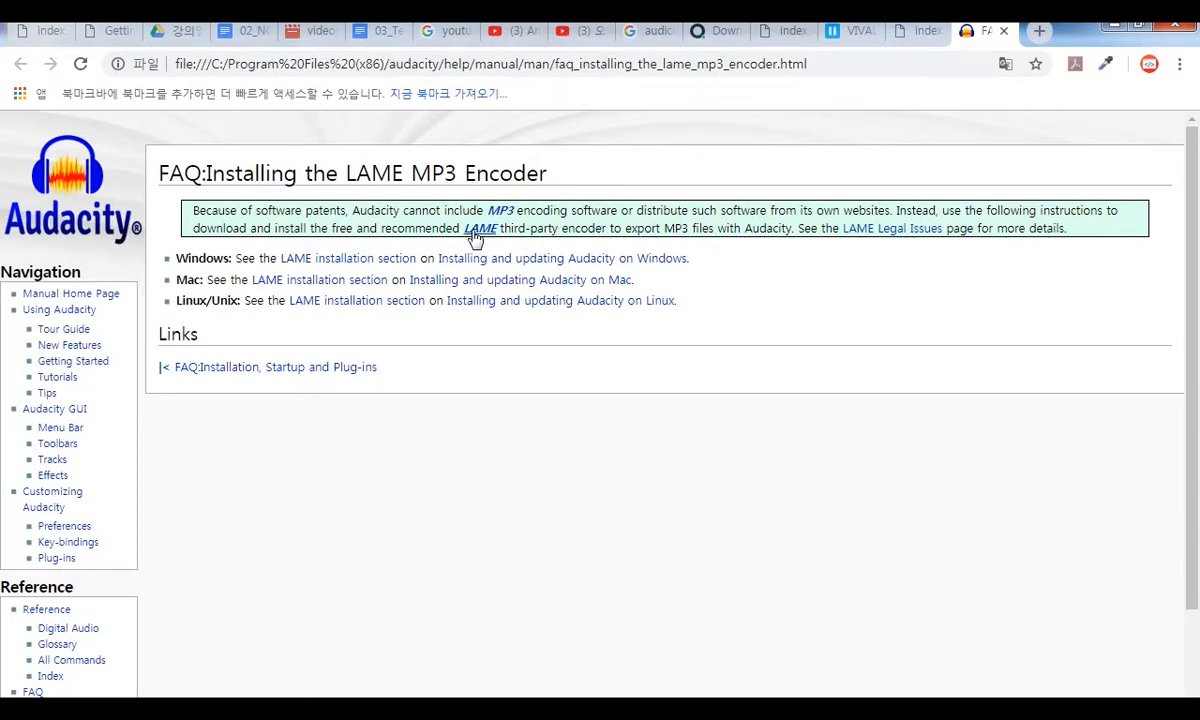
pyautogui.click(357, 262)
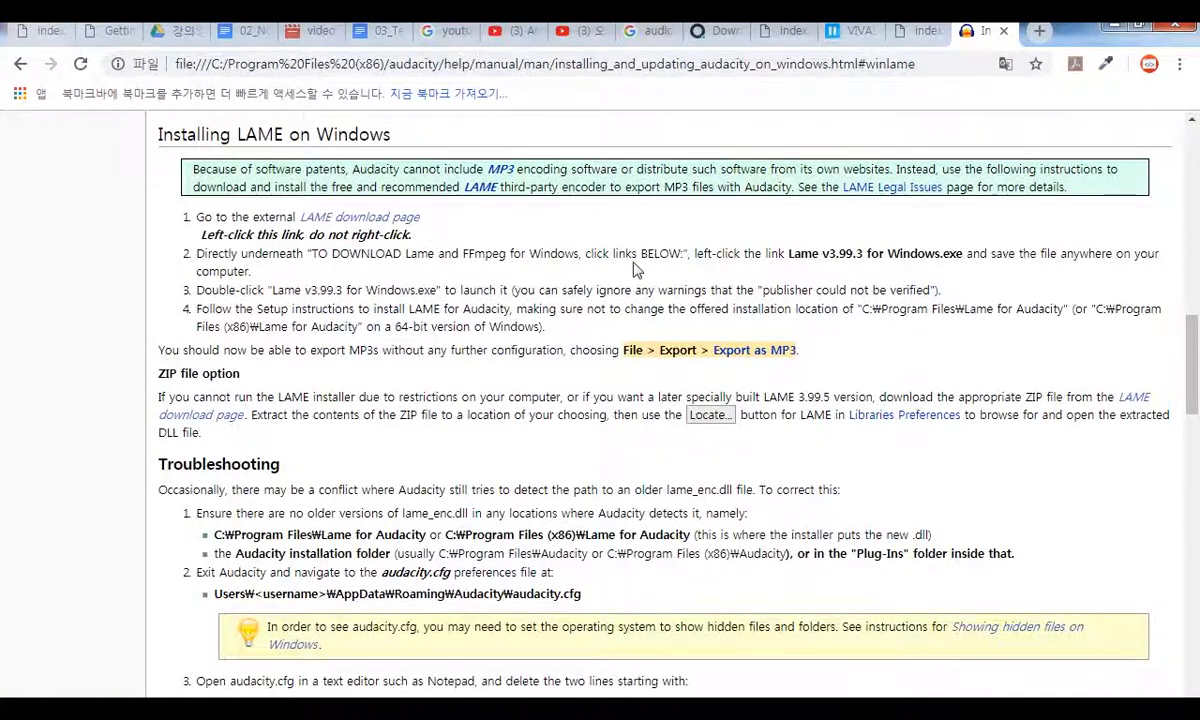
pyautogui.press('F9')
pyautogui.moveTo(289, 203); pyautogui.dragTo(462, 228)
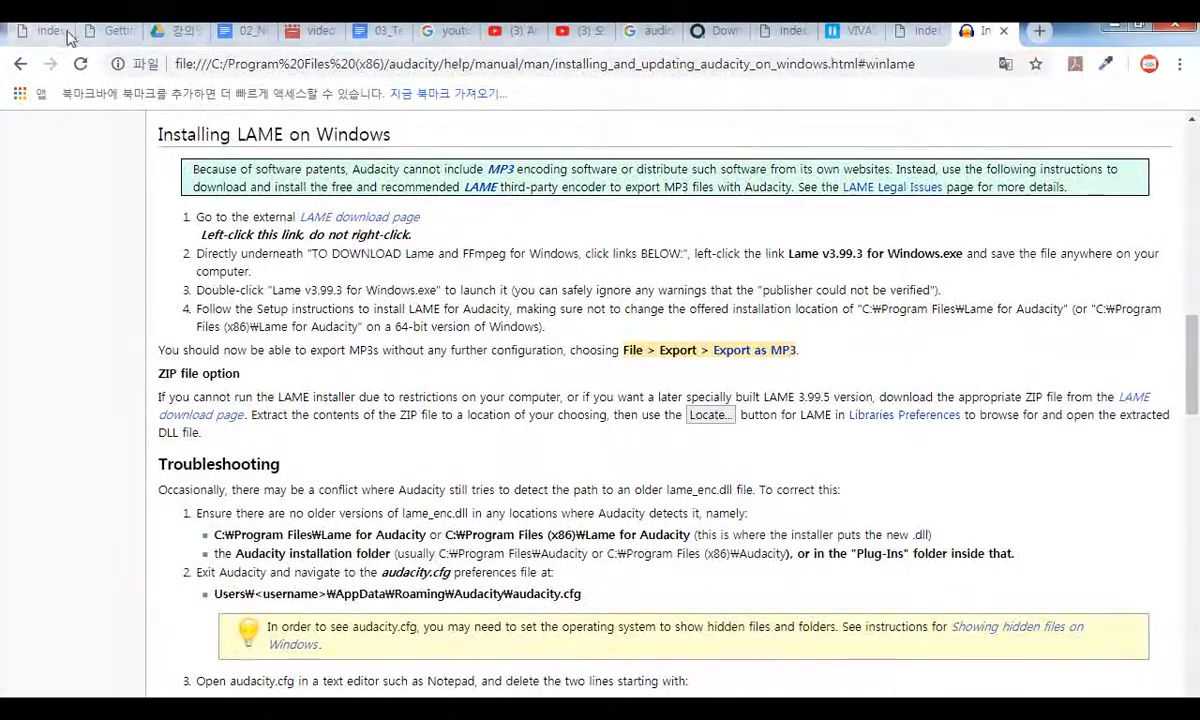
pyautogui.click(362, 217)
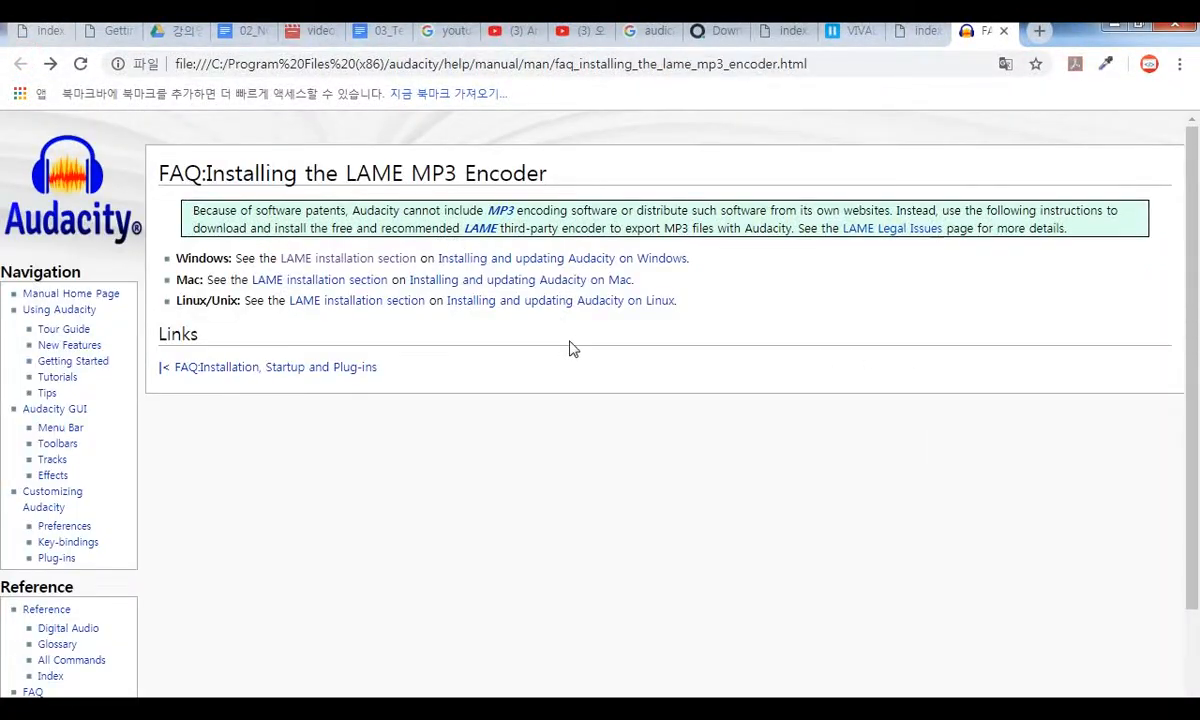
pyautogui.hotkey('ctrl', '2')
pyautogui.moveTo(273, 245); pyautogui.dragTo(430, 271)
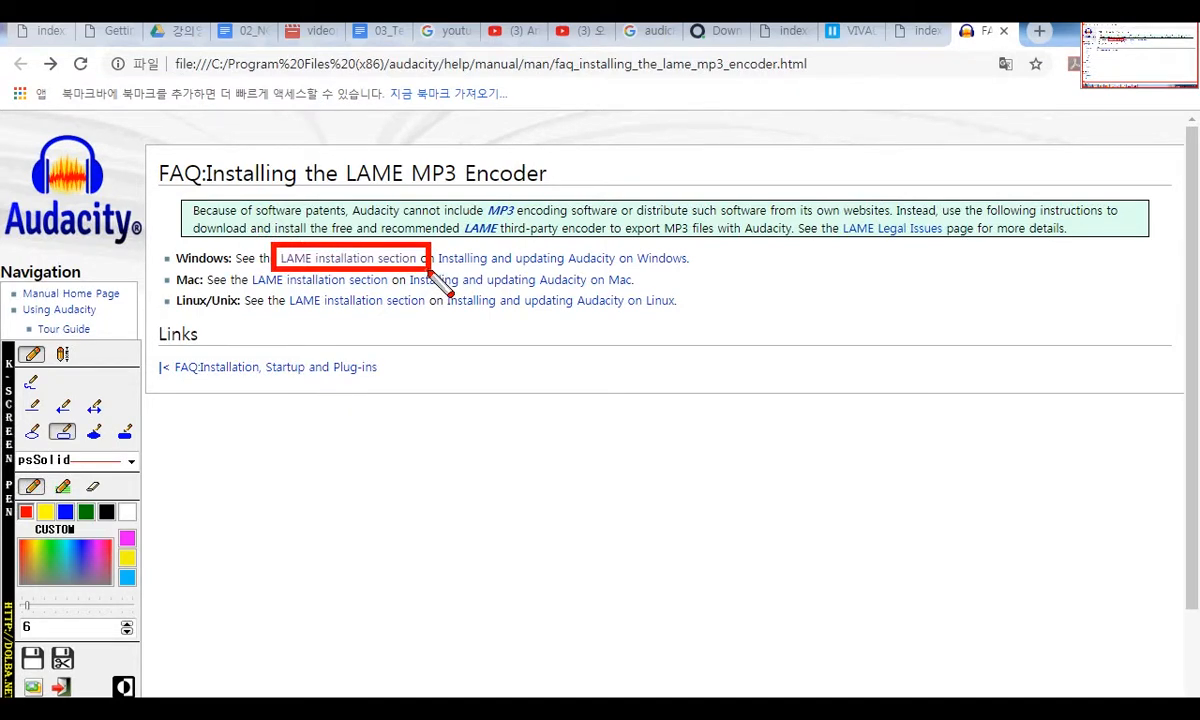
pyautogui.hotkey('ctrl', '2')
# - Open the LAME installation section for Windows and follow it to the external LAME download page's Windows links
pyautogui.click(350, 260)
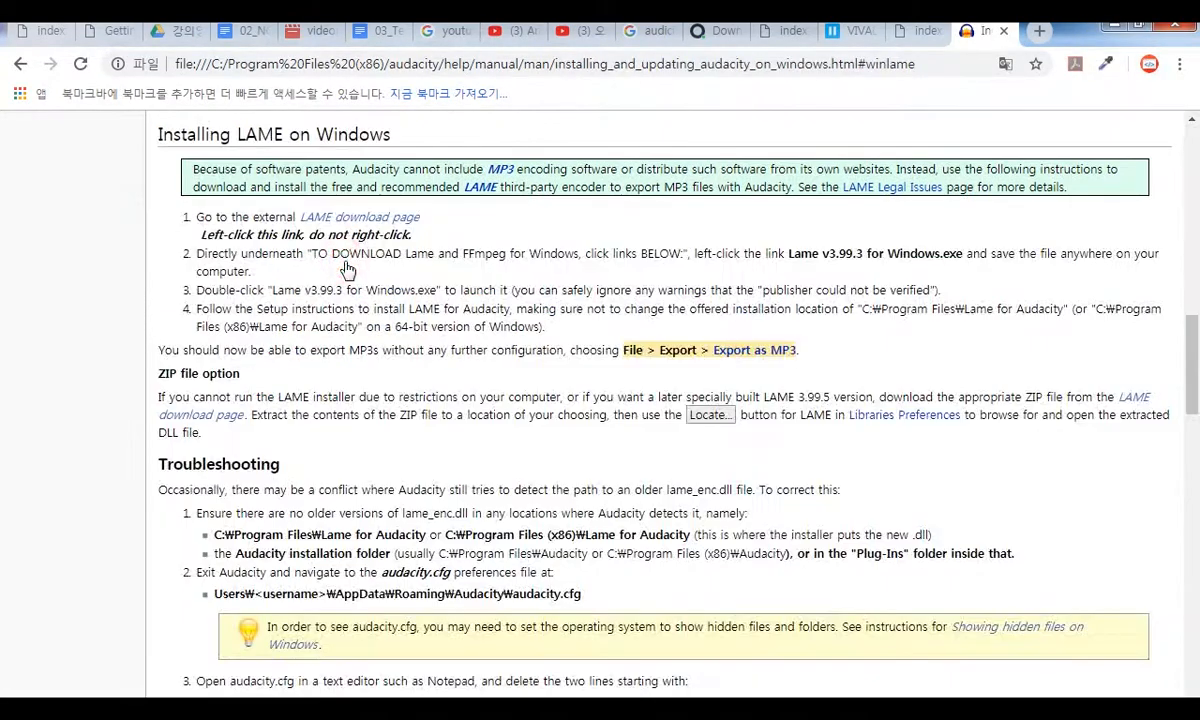
pyautogui.click(372, 218)
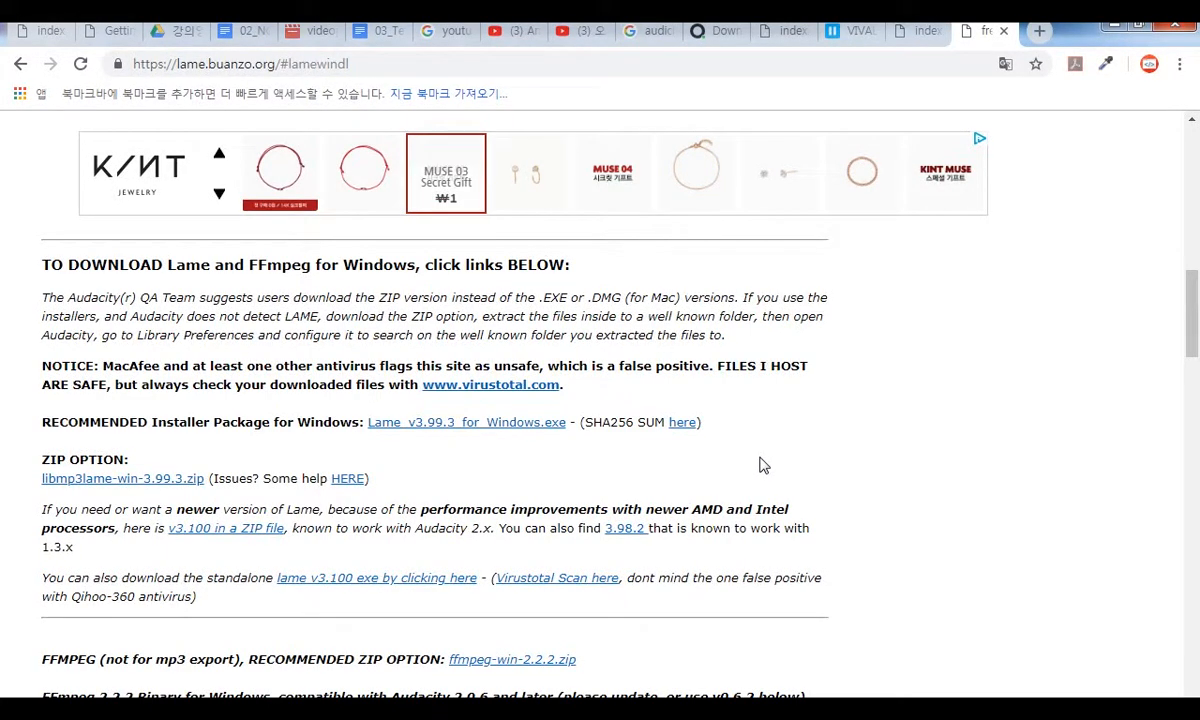
pyautogui.scroll(-1, 760, 465)
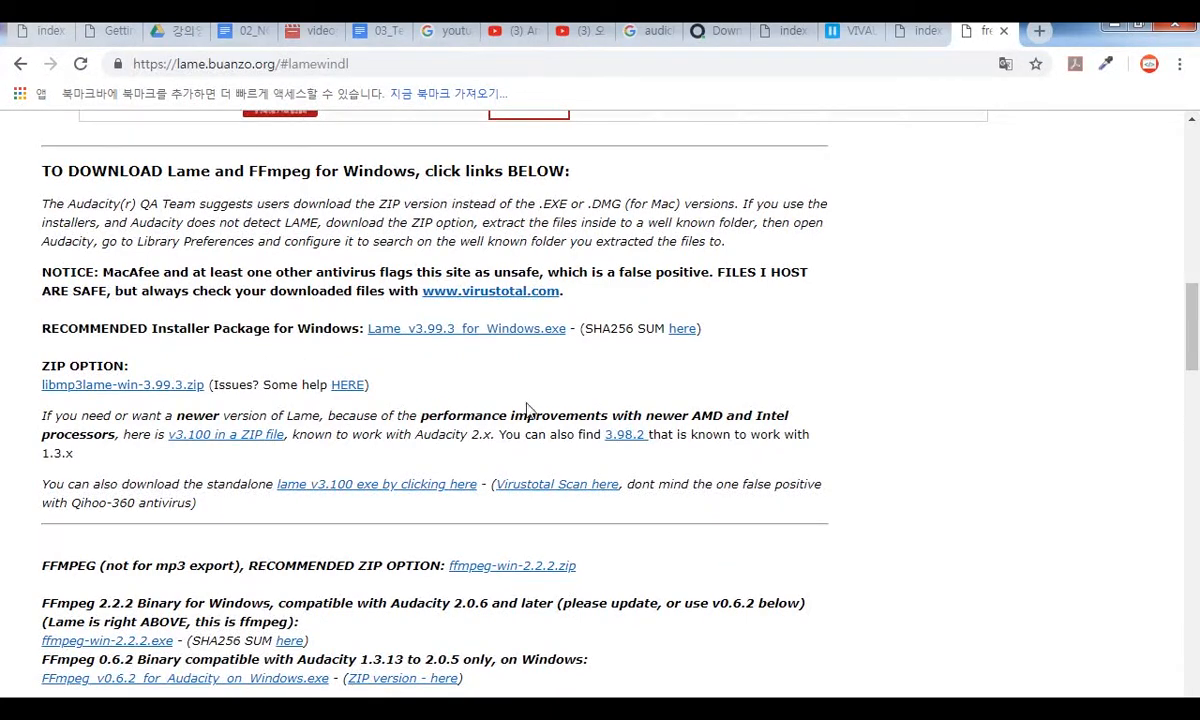
# - Download the ZIP option libmp3lame-win-3.99.3.zip
pyautogui.press('F12')
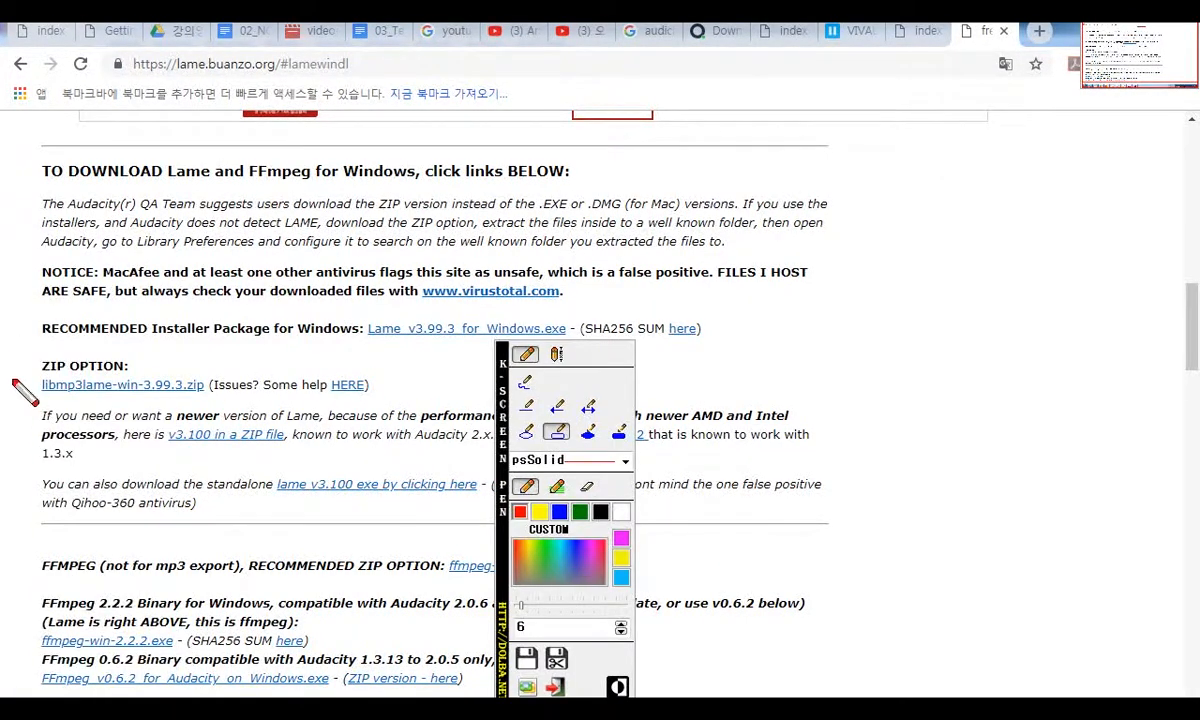
pyautogui.moveTo(14, 366)
pyautogui.mouseDown()
pyautogui.moveTo(160, 405)
pyautogui.moveTo(232, 407)
pyautogui.mouseUp()
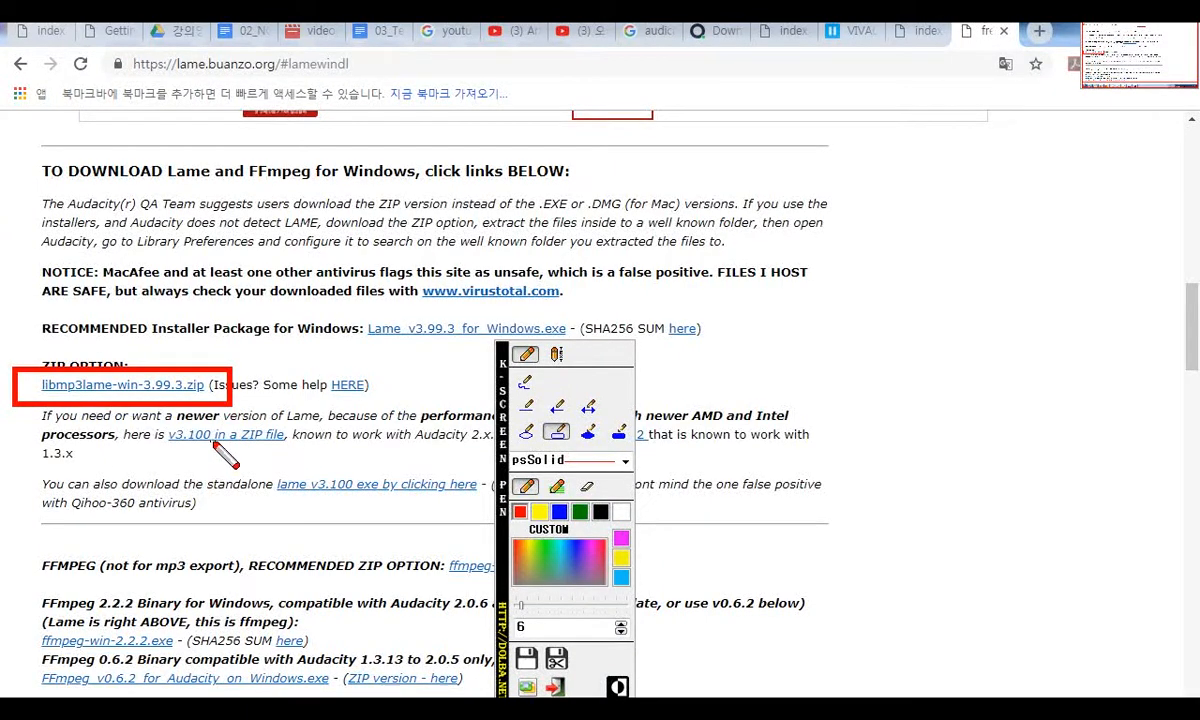
pyautogui.press('Escape')
pyautogui.click(147, 384)
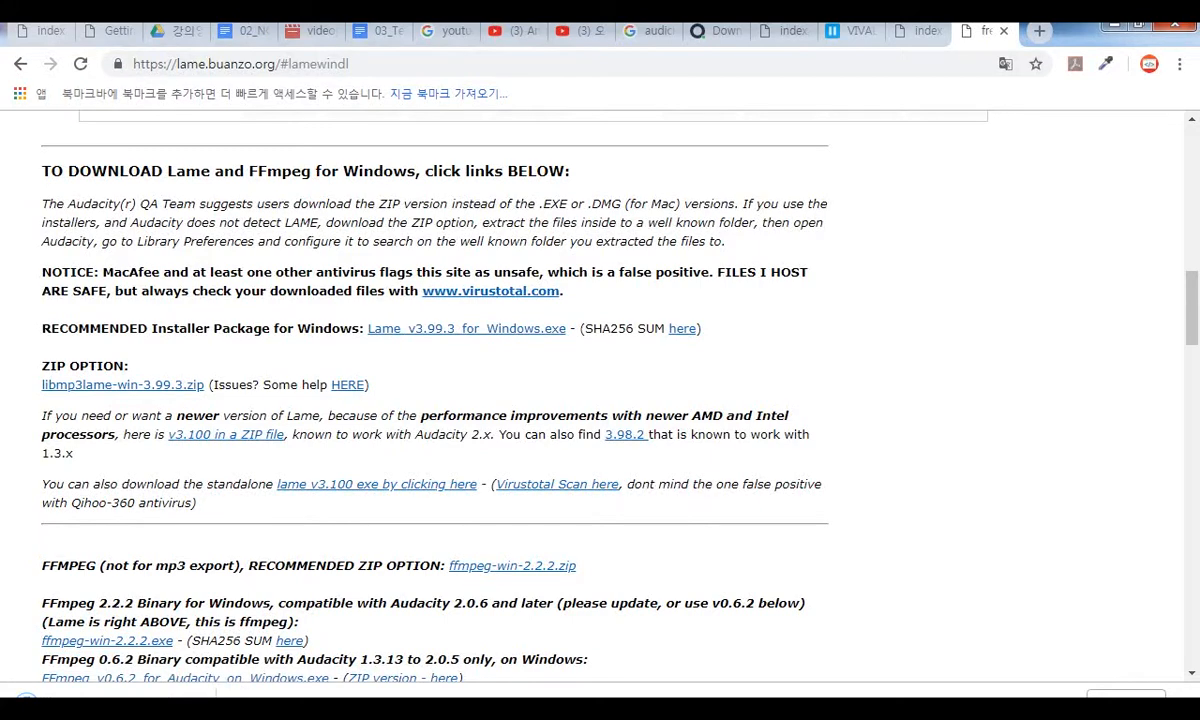
# - Show the downloaded libmp3lame-win-3.99.3.zip in its folder and extract it with 7-Zip into a folder of the same name
pyautogui.click(180, 695)
pyautogui.click(257, 641)
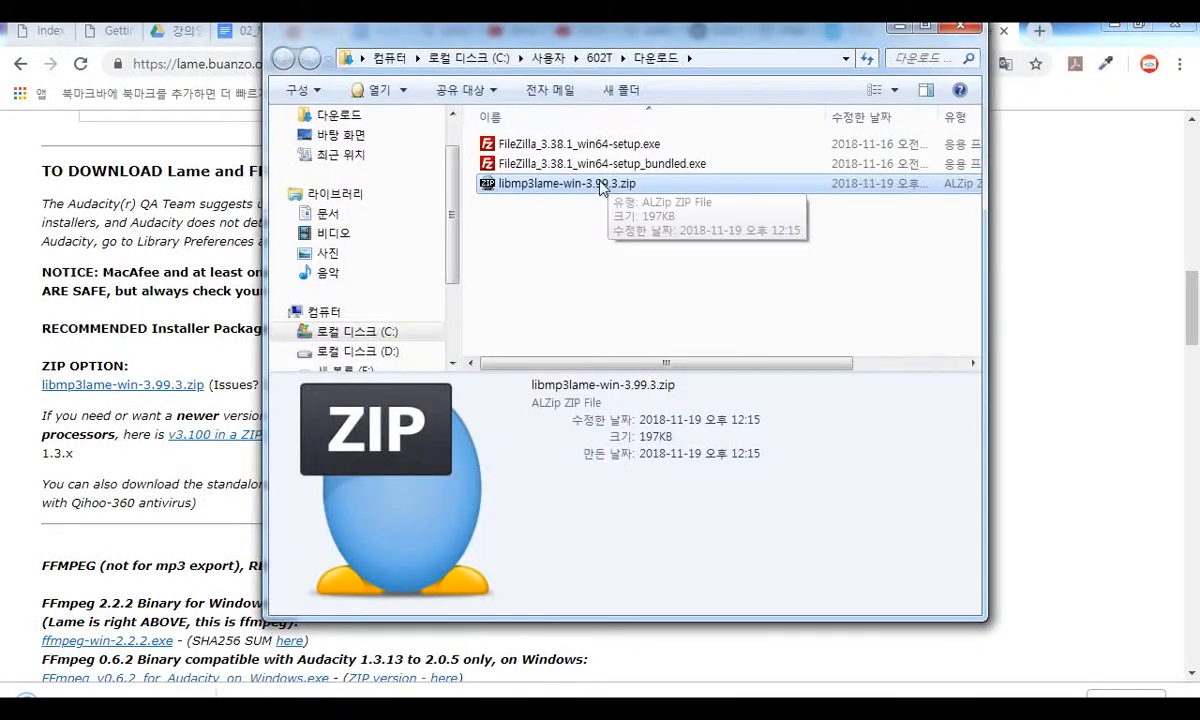
pyautogui.rightClick(601, 188)
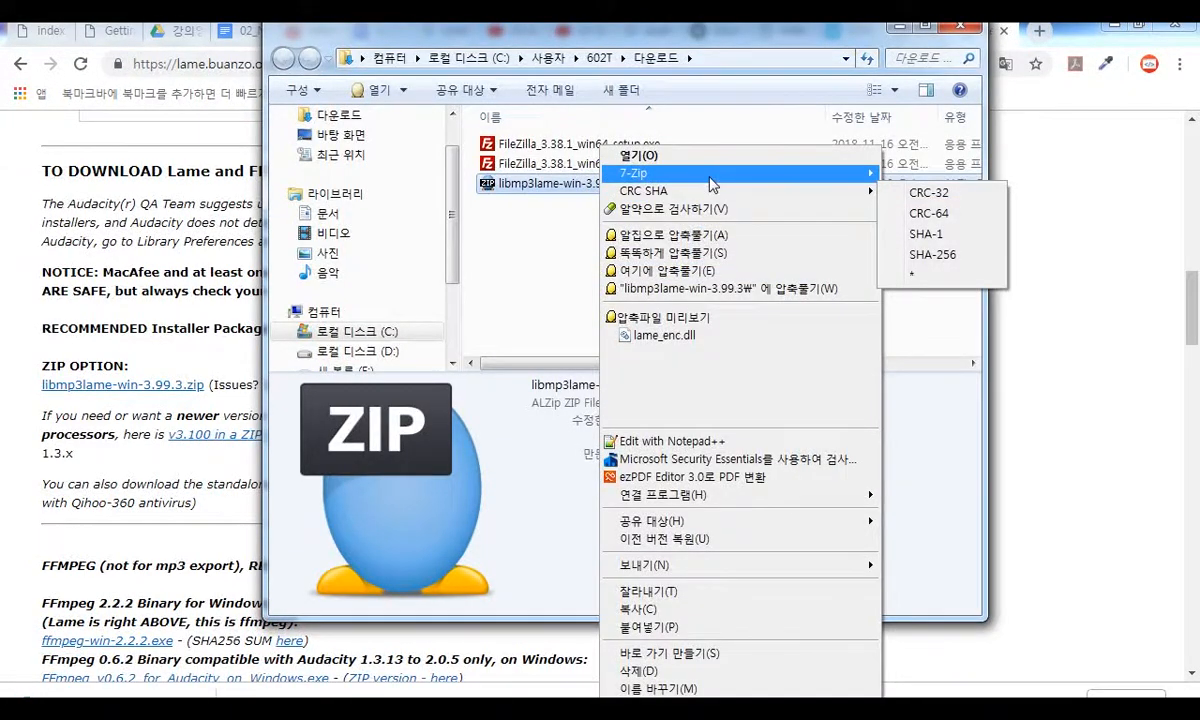
pyautogui.moveTo(708, 180)
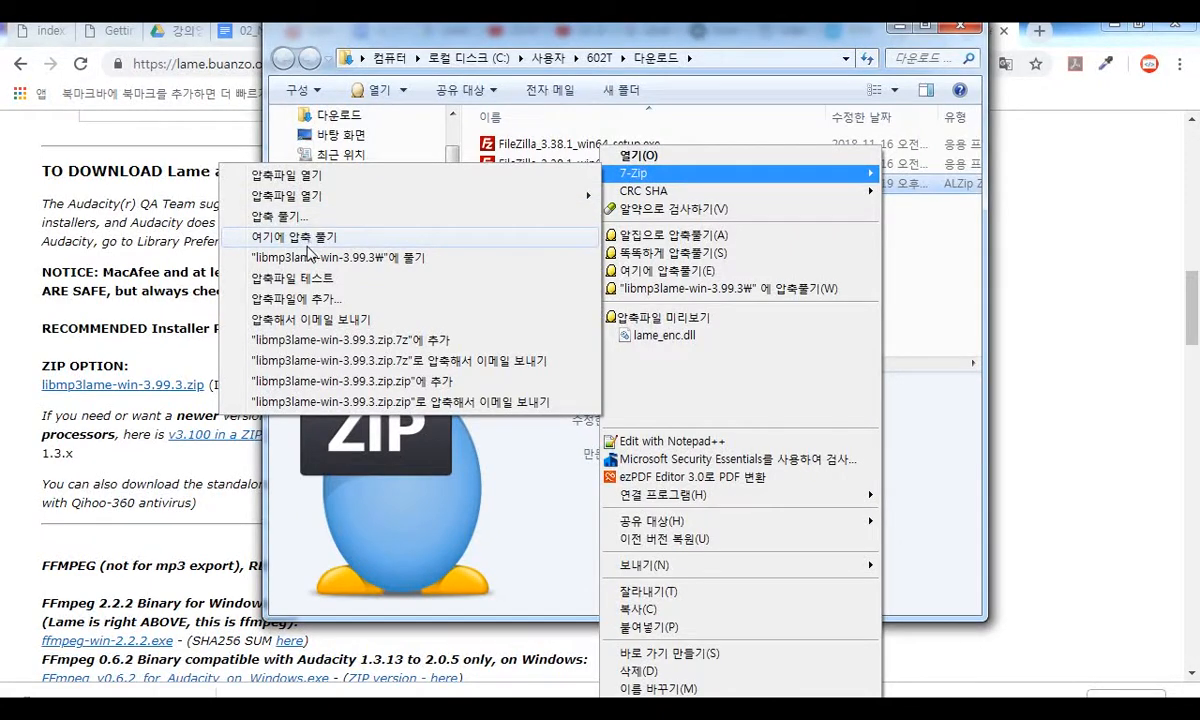
pyautogui.click(355, 258)
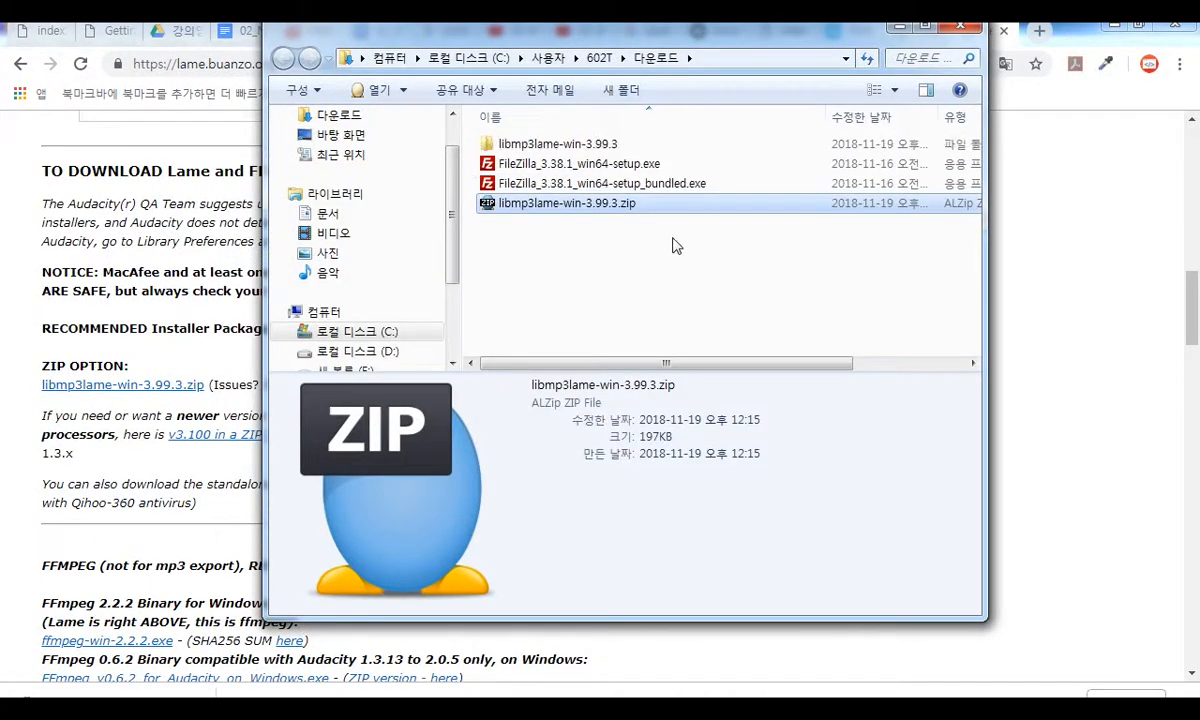
# - Open the extracted libmp3lame-win-3.99.3 folder and select lame_enc.dll
pyautogui.doubleClick(530, 146)
pyautogui.moveTo(549, 35); pyautogui.dragTo(700, 208)
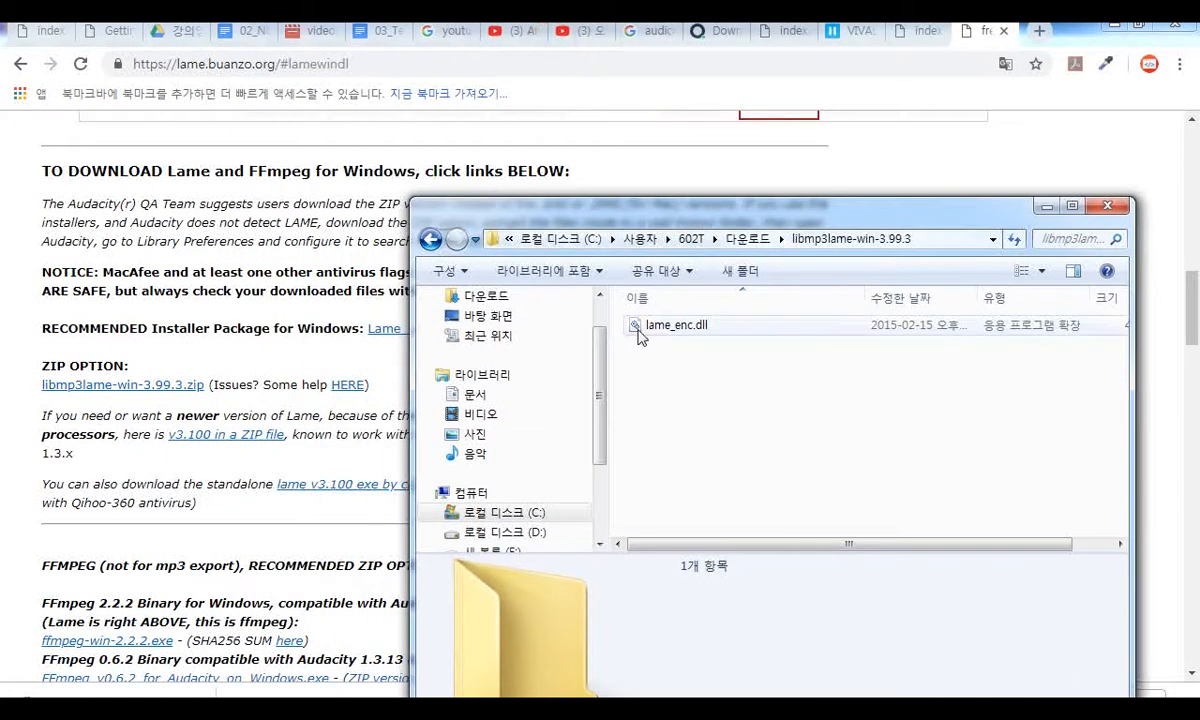
pyautogui.click(638, 332)
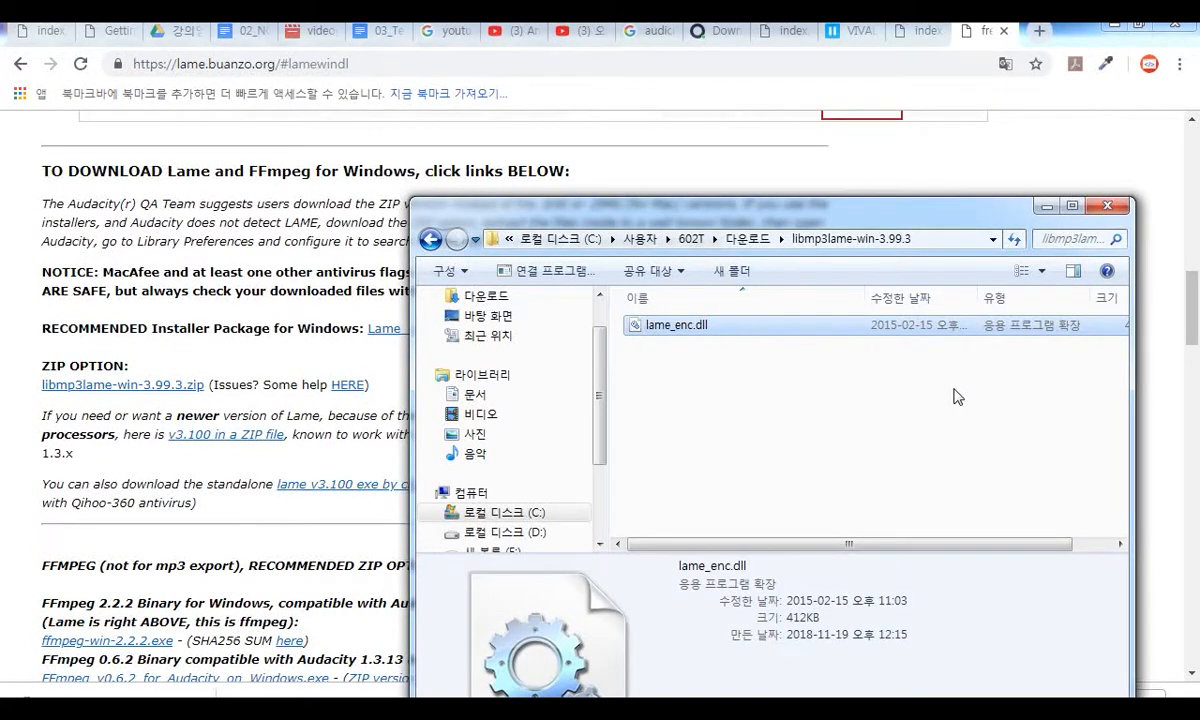
pyautogui.moveTo(10, 350); pyautogui.dragTo(243, 397)
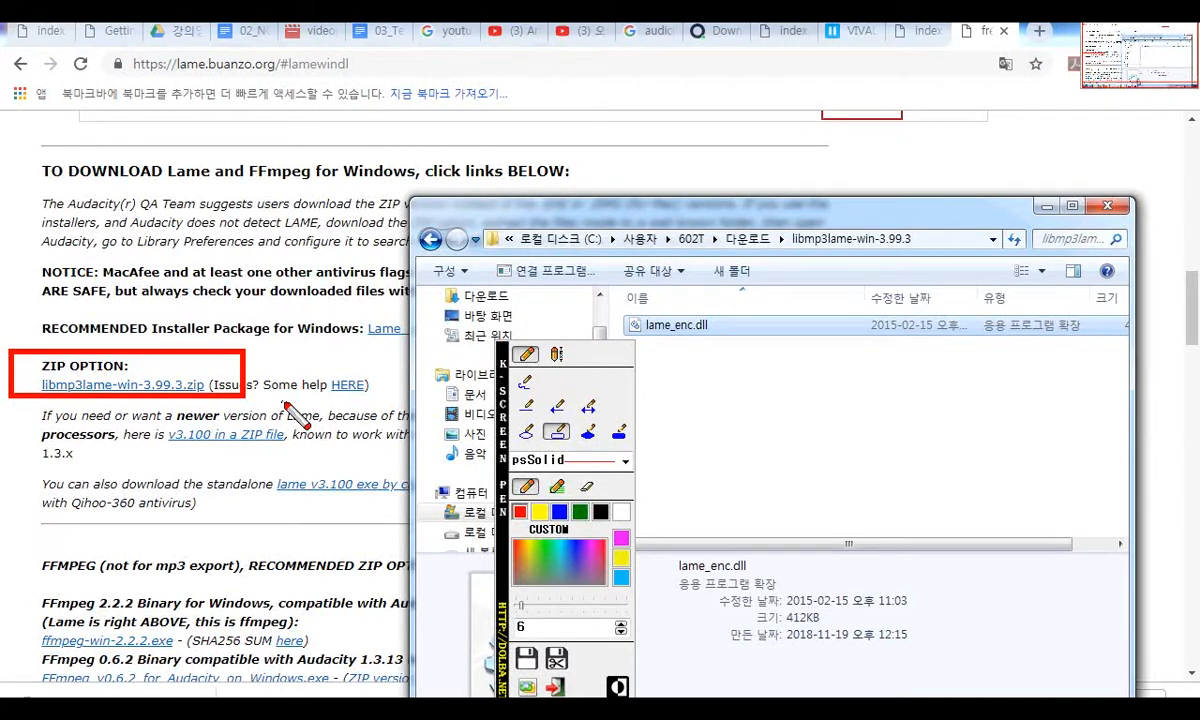
pyautogui.press('Escape')
pyautogui.click(696, 358)
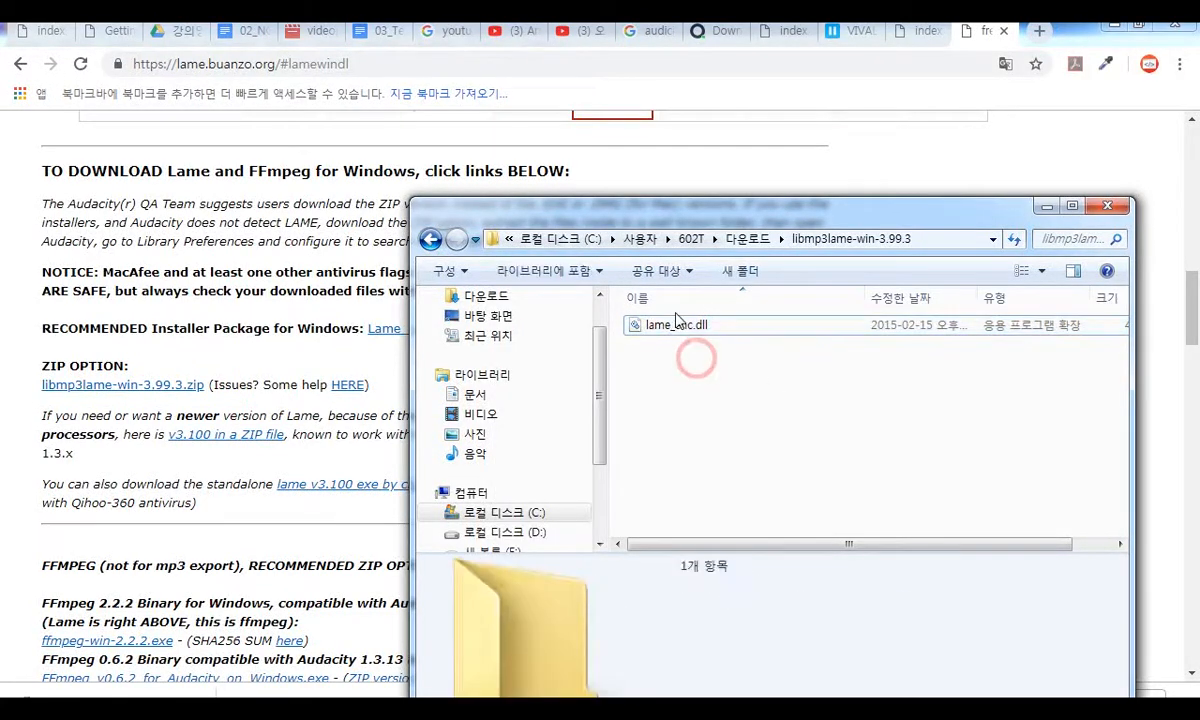
pyautogui.click(677, 327)
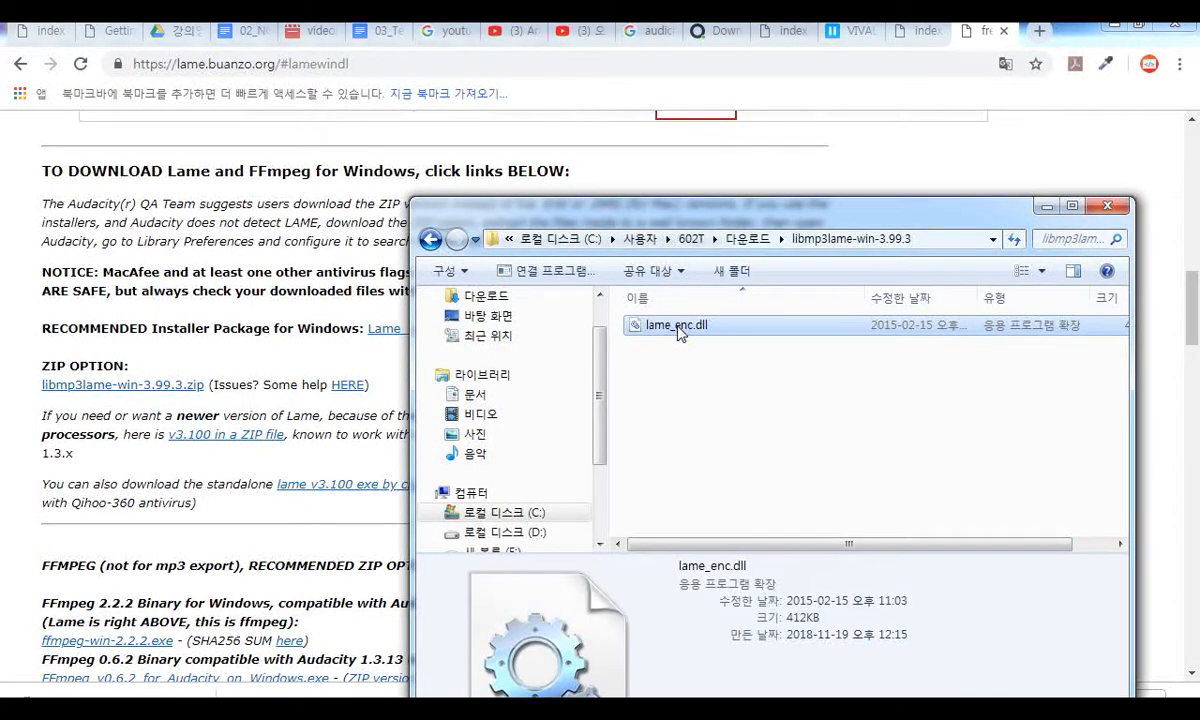
pyautogui.moveTo(669, 208); pyautogui.dragTo(678, 102)
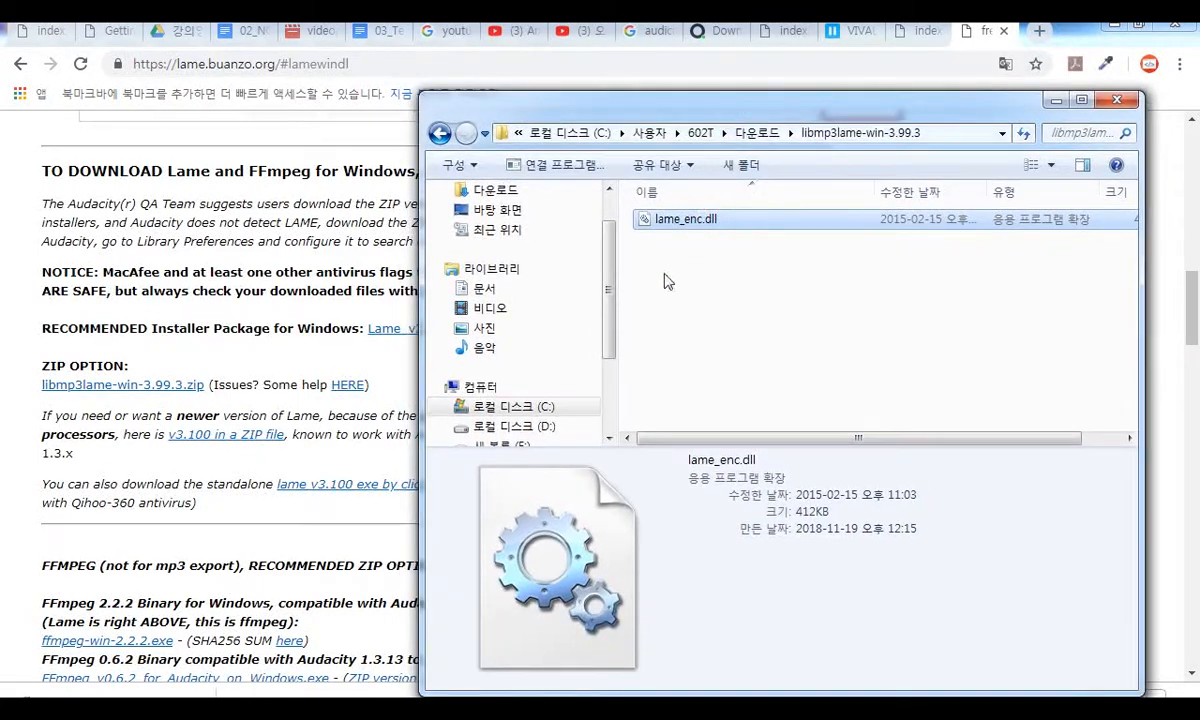
# - Place a copy of lame_enc.dll in the C:\Program Files (x86)\Audacity folder
pyautogui.click(512, 406)
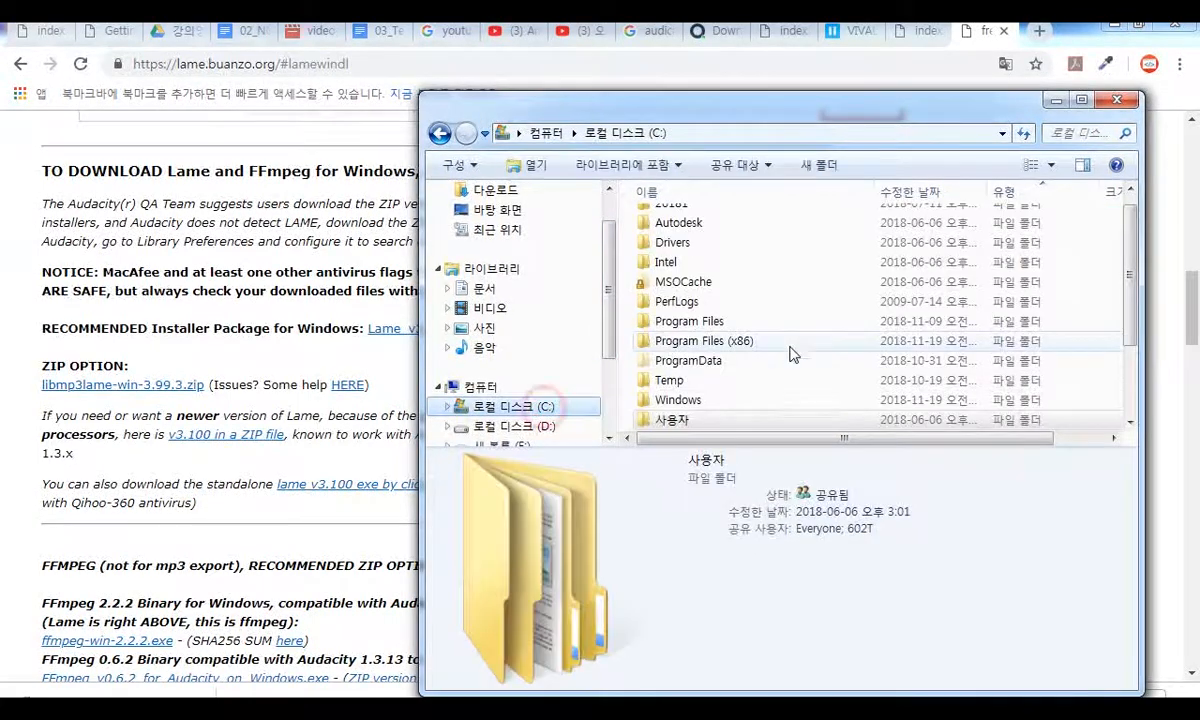
pyautogui.click(700, 345)
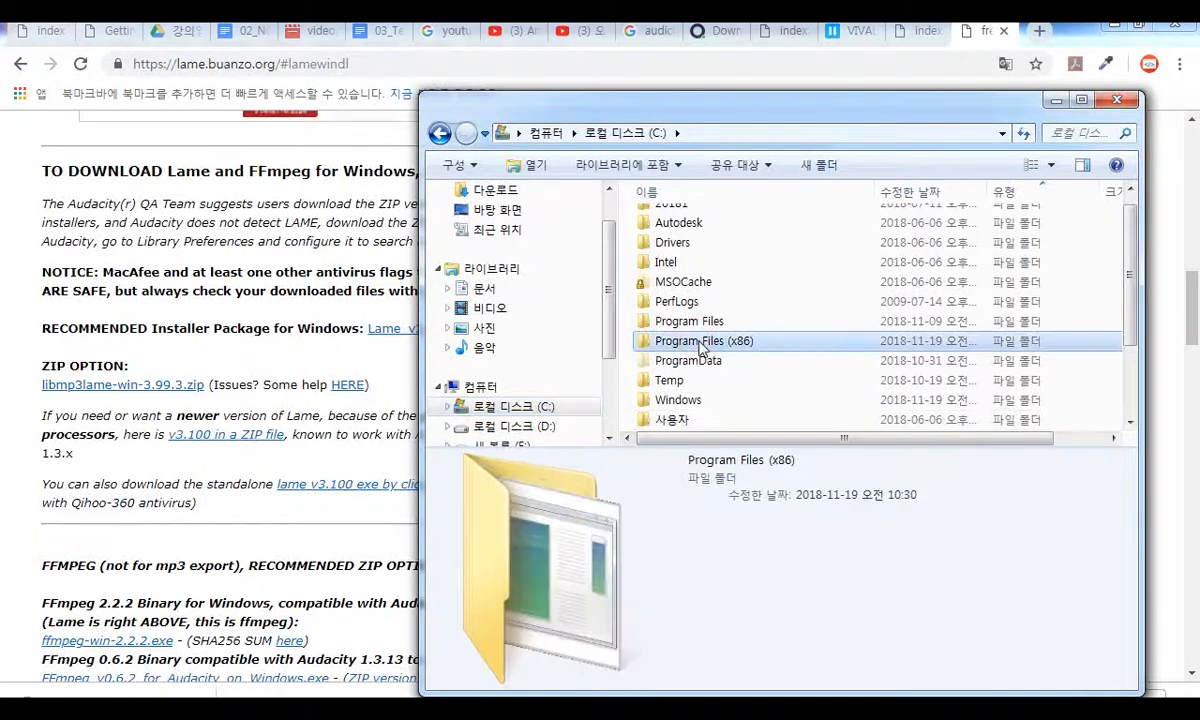
pyautogui.doubleClick(711, 96)
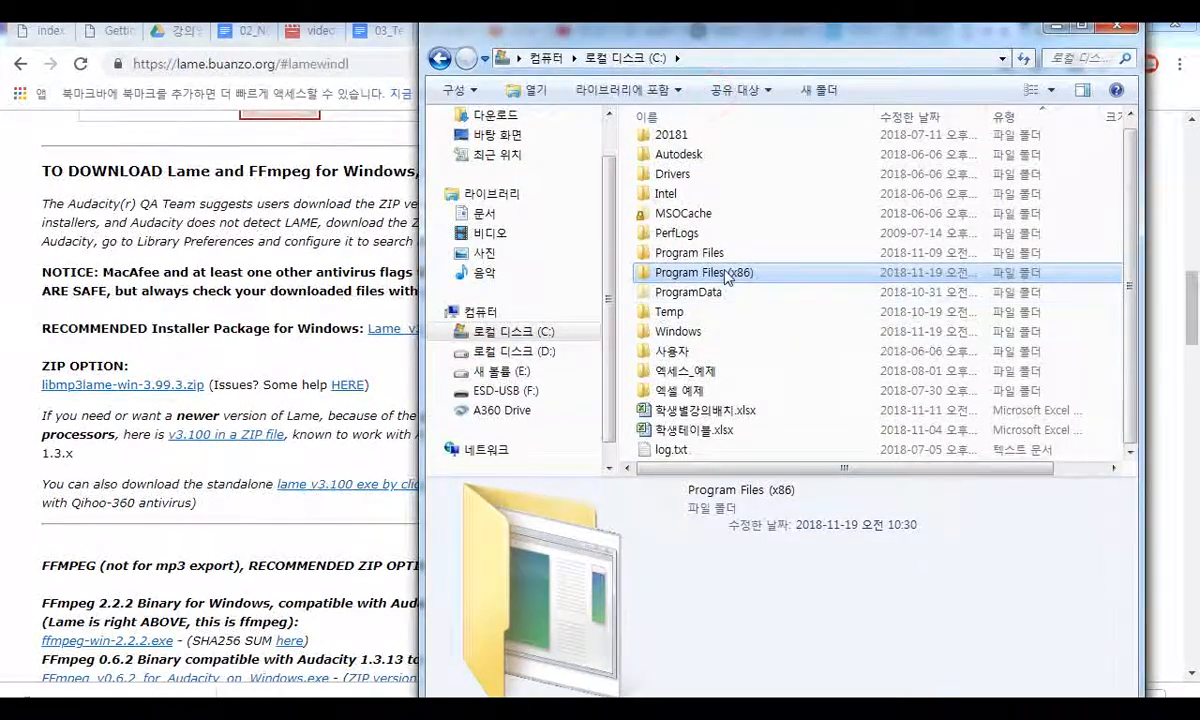
pyautogui.moveTo(770, 477); pyautogui.dragTo(770, 605)
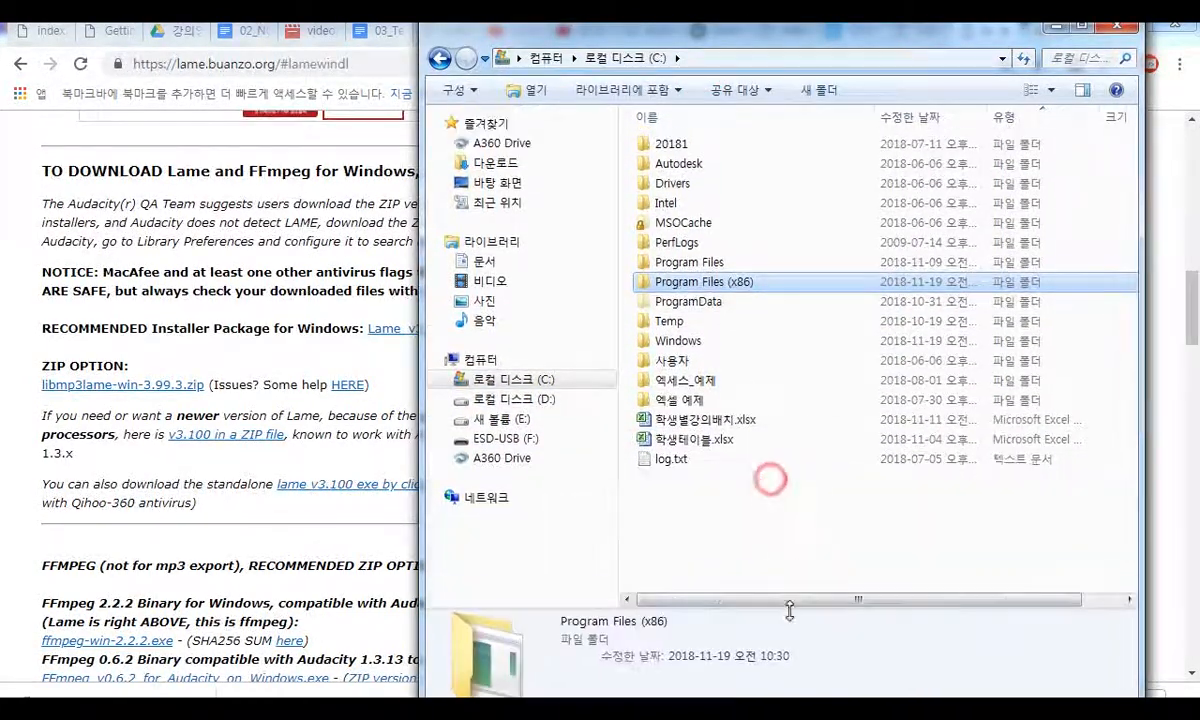
pyautogui.doubleClick(731, 295)
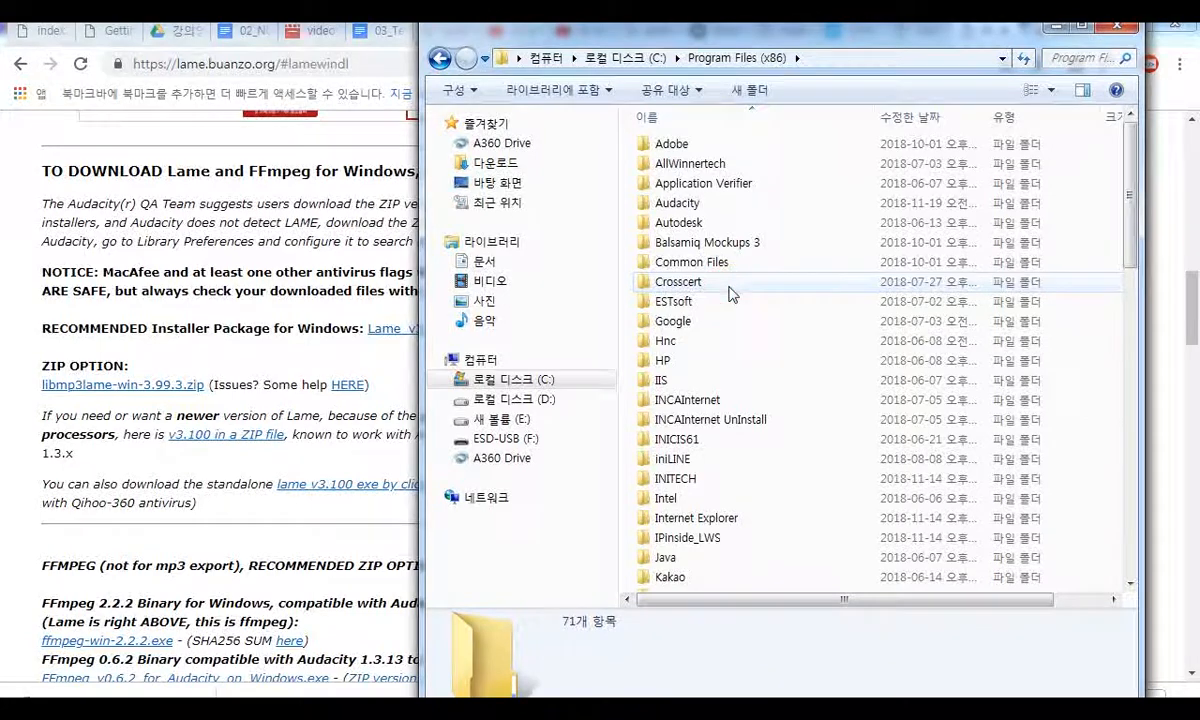
pyautogui.click(686, 206)
pyautogui.doubleClick(686, 208)
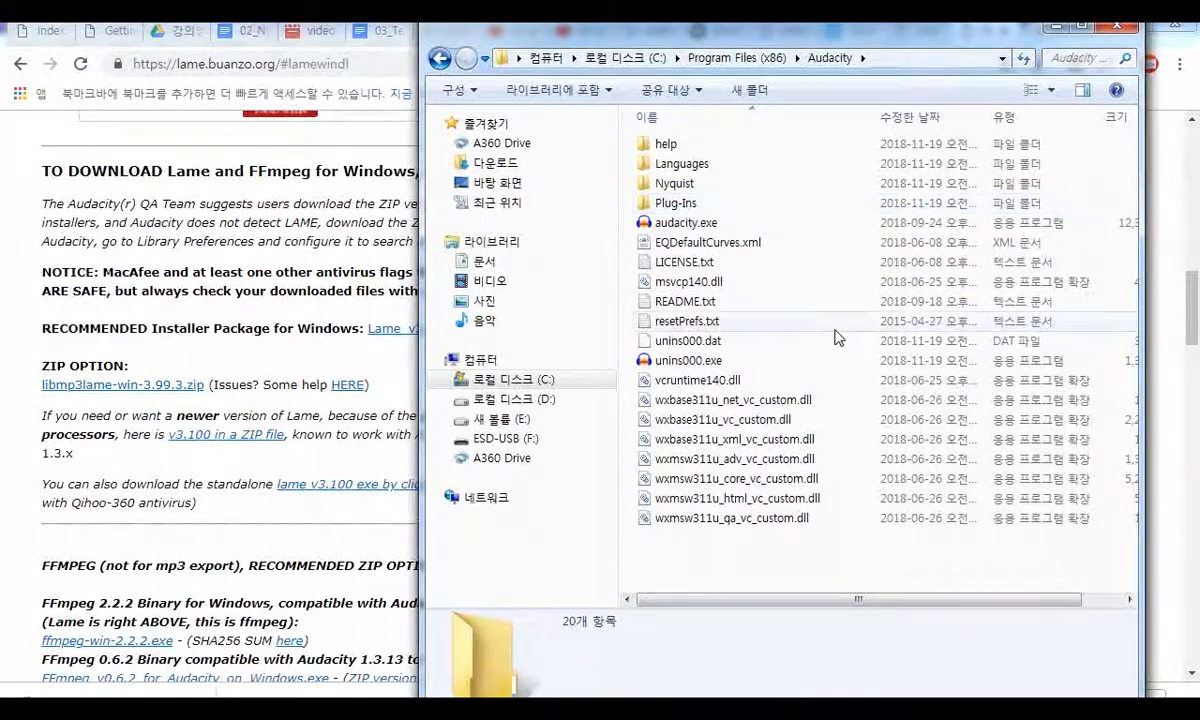
pyautogui.hotkey('ctrl', 'v')
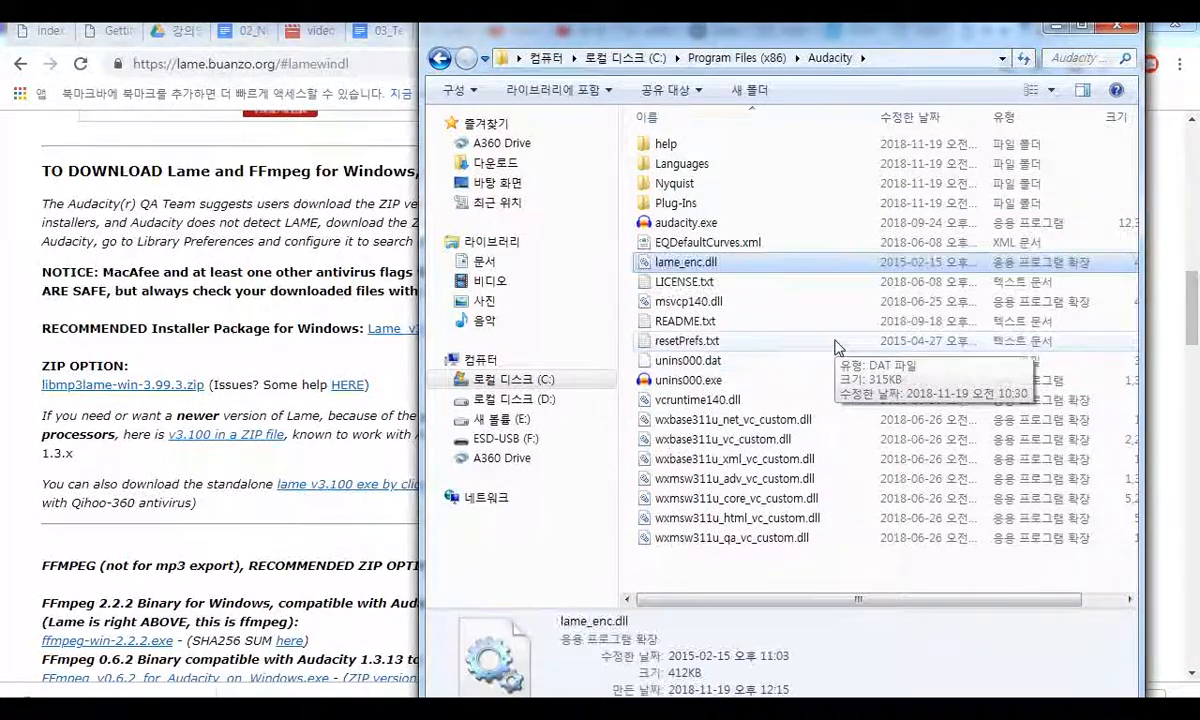
pyautogui.click(692, 283)
pyautogui.click(690, 263)
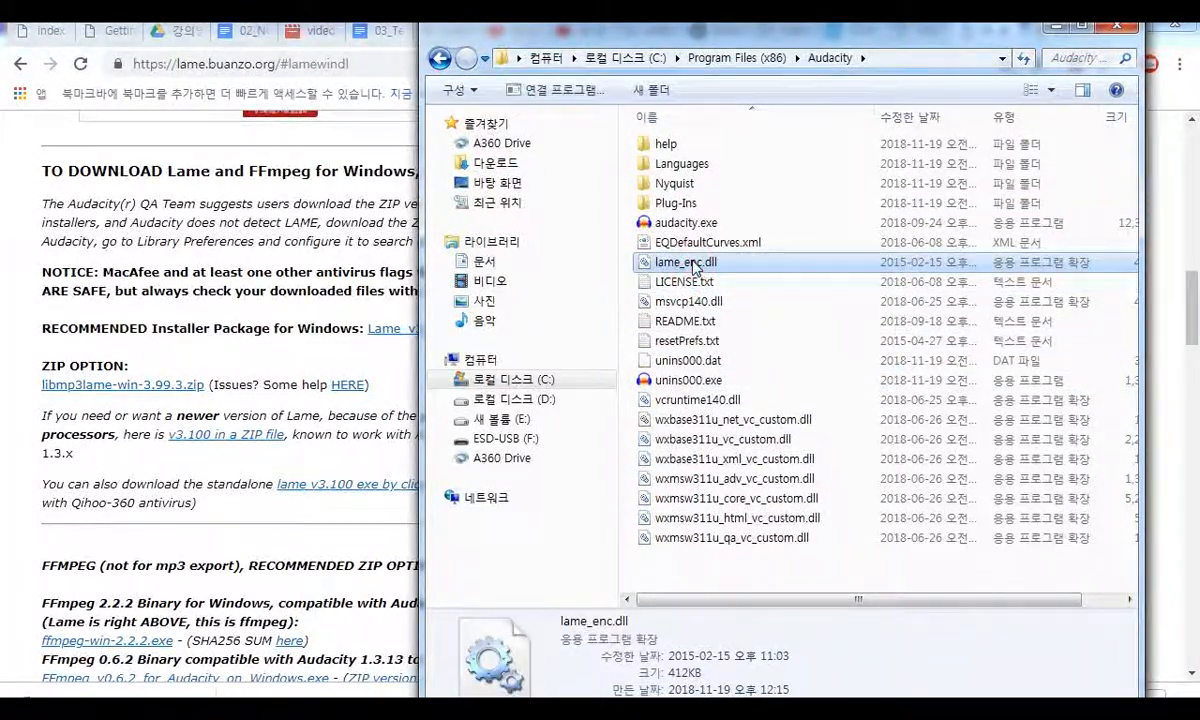
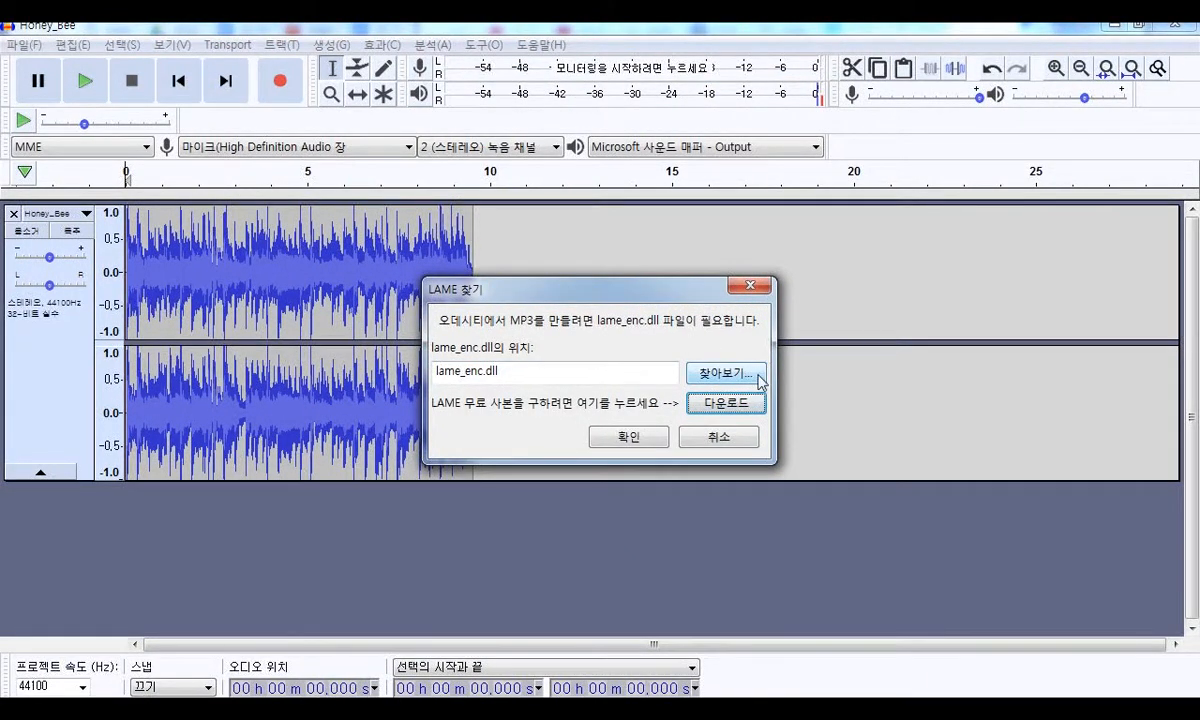
# - In Audacity, set the LAME location to C:\Program Files (x86)\Audacity\lame_enc.dll and complete the MP3 export with the existing metadata tags
pyautogui.click(726, 373)
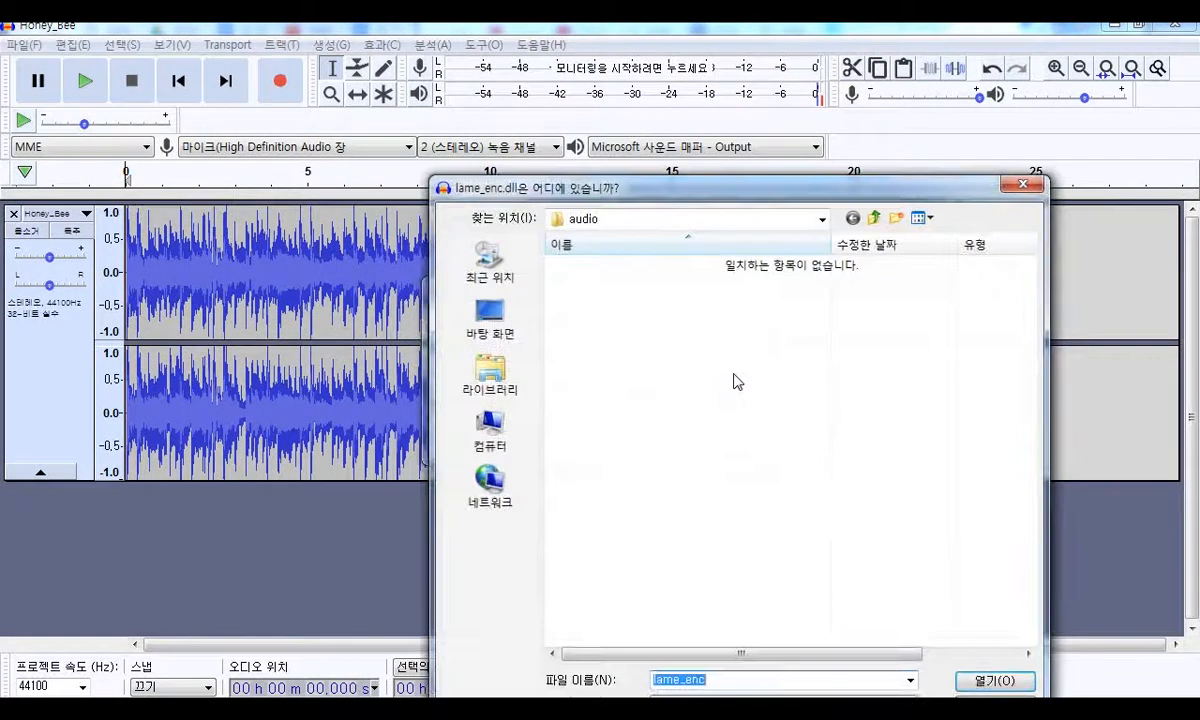
pyautogui.click(874, 218)
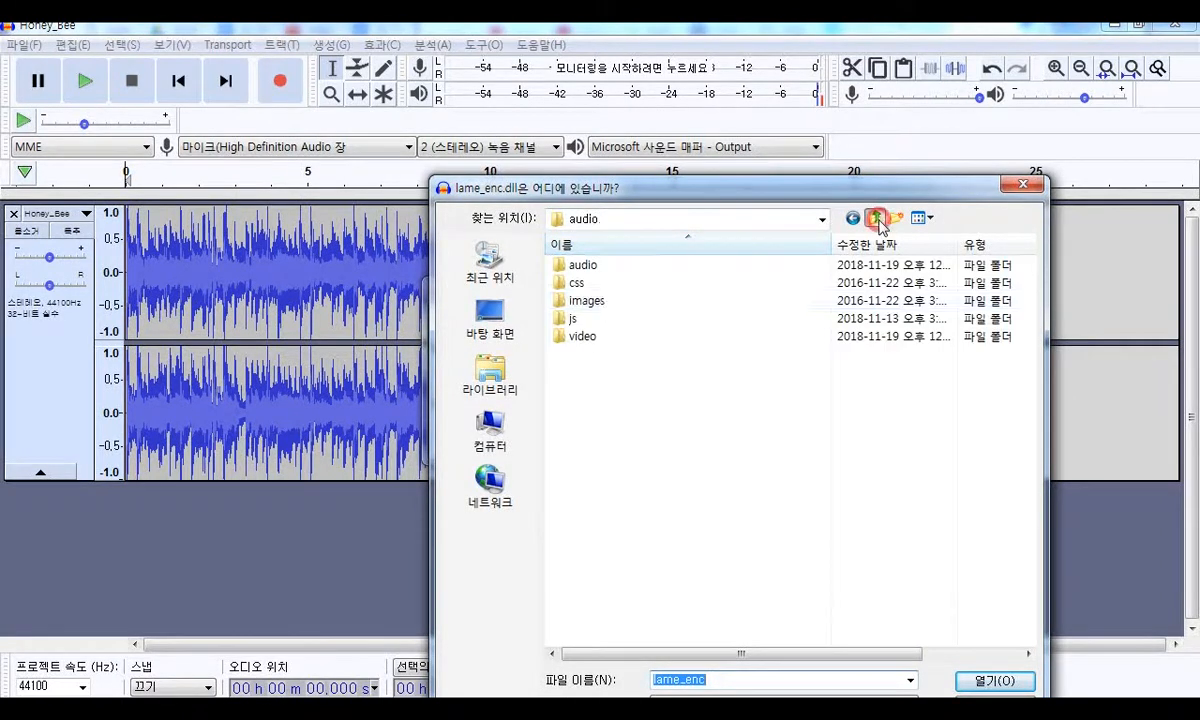
pyautogui.click(490, 428)
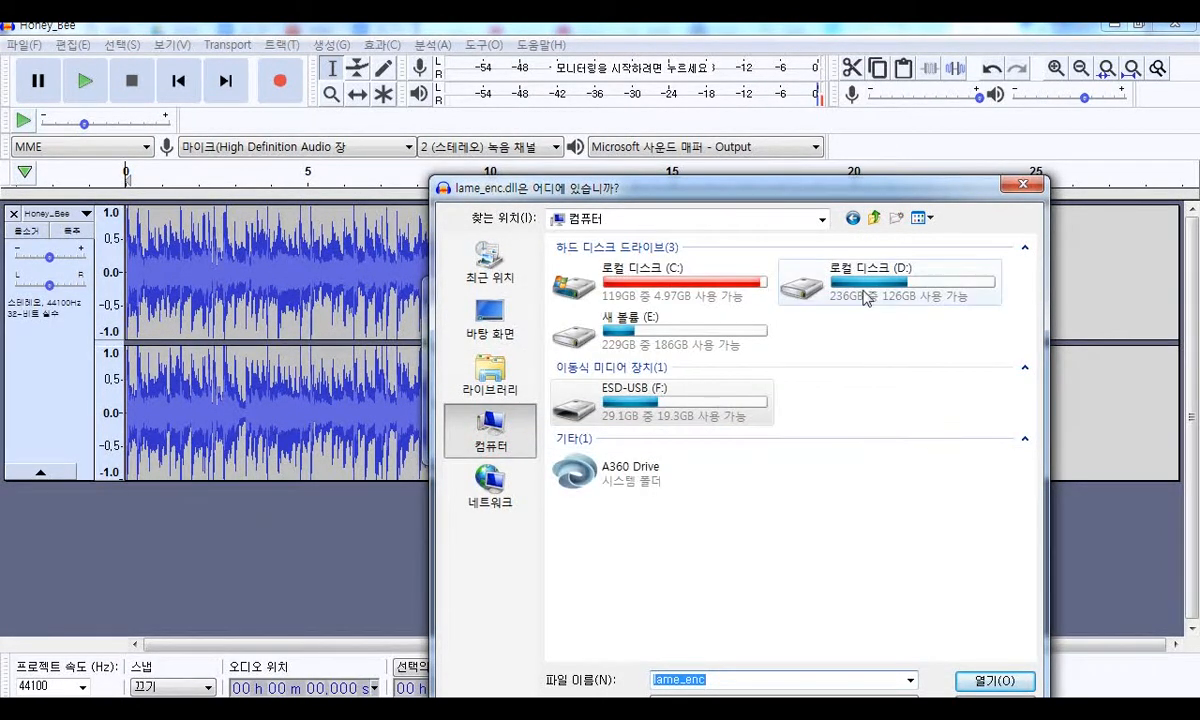
pyautogui.doubleClick(655, 270)
pyautogui.doubleClick(598, 390)
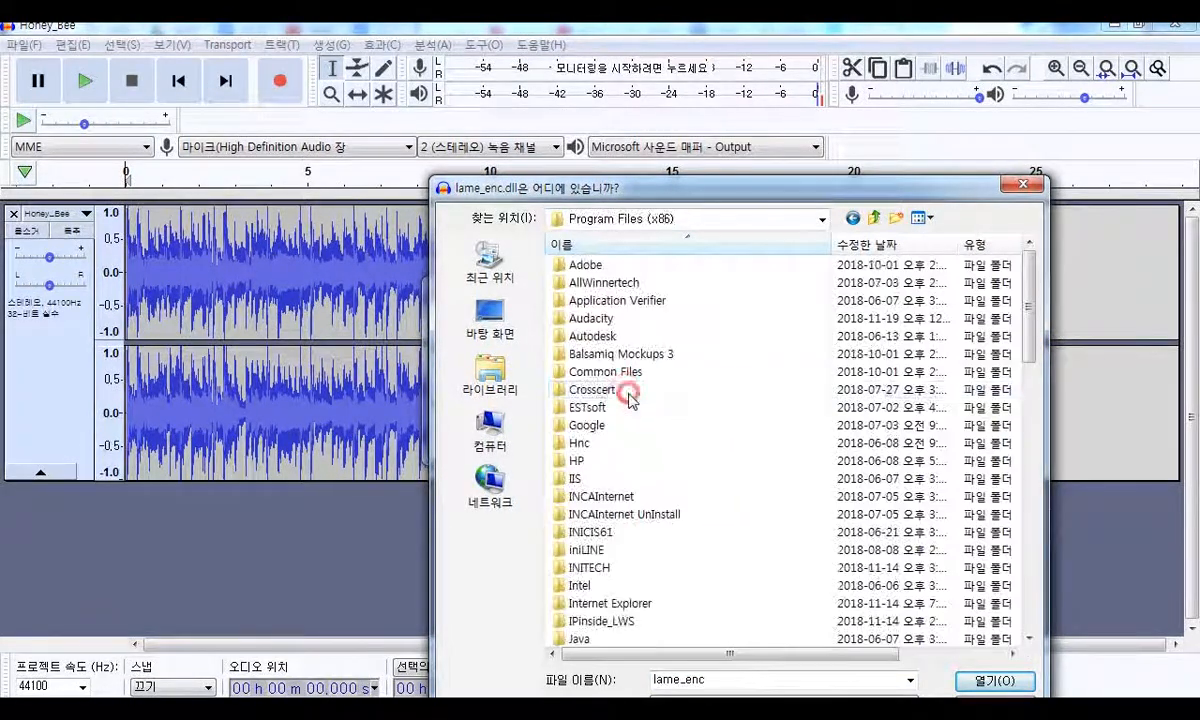
pyautogui.doubleClick(600, 318)
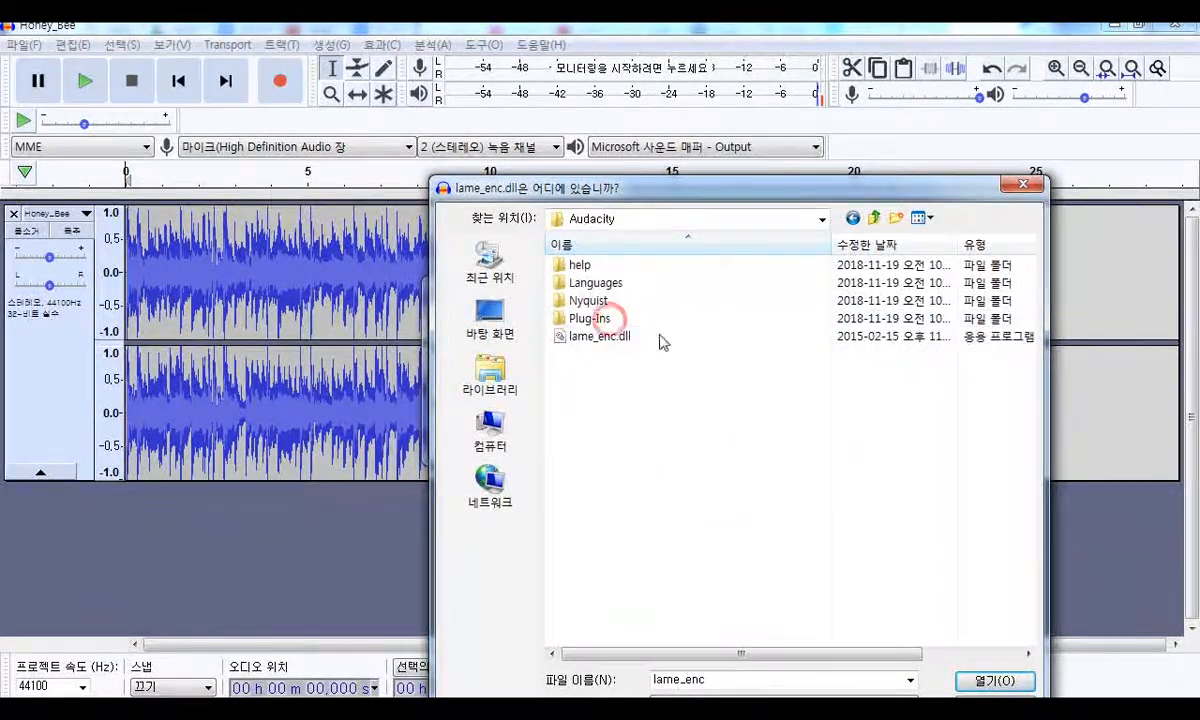
pyautogui.click(592, 337)
pyautogui.click(980, 680)
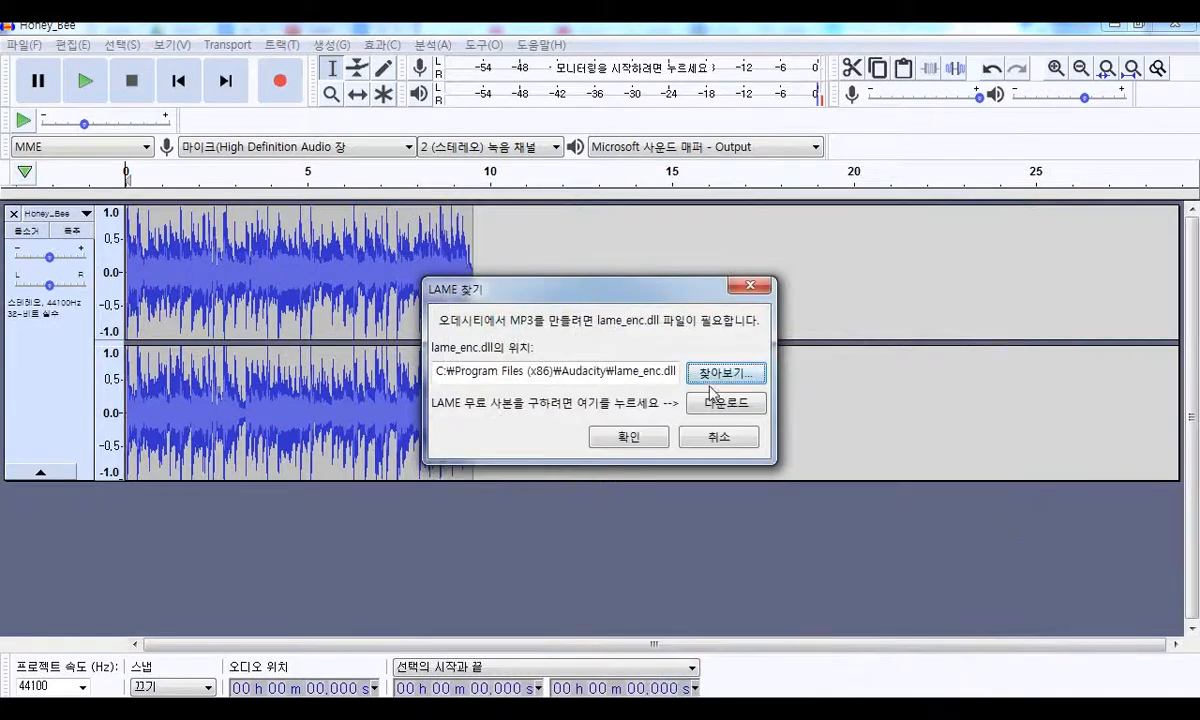
pyautogui.click(624, 438)
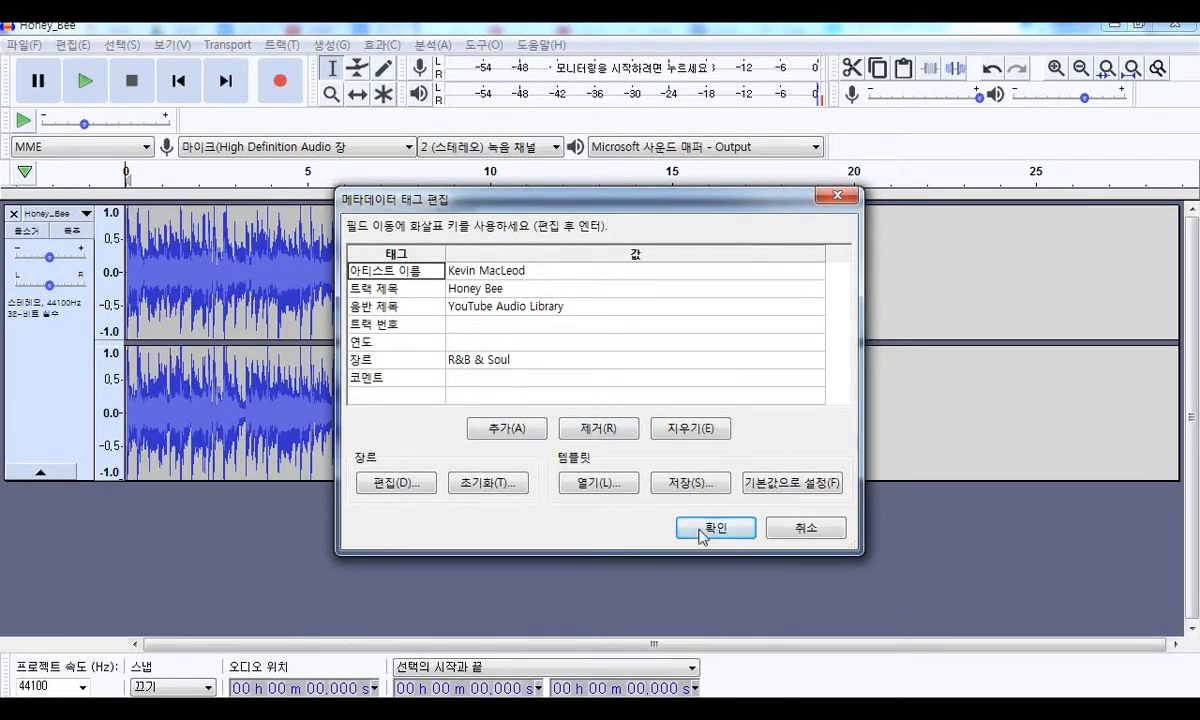
pyautogui.click(736, 538)
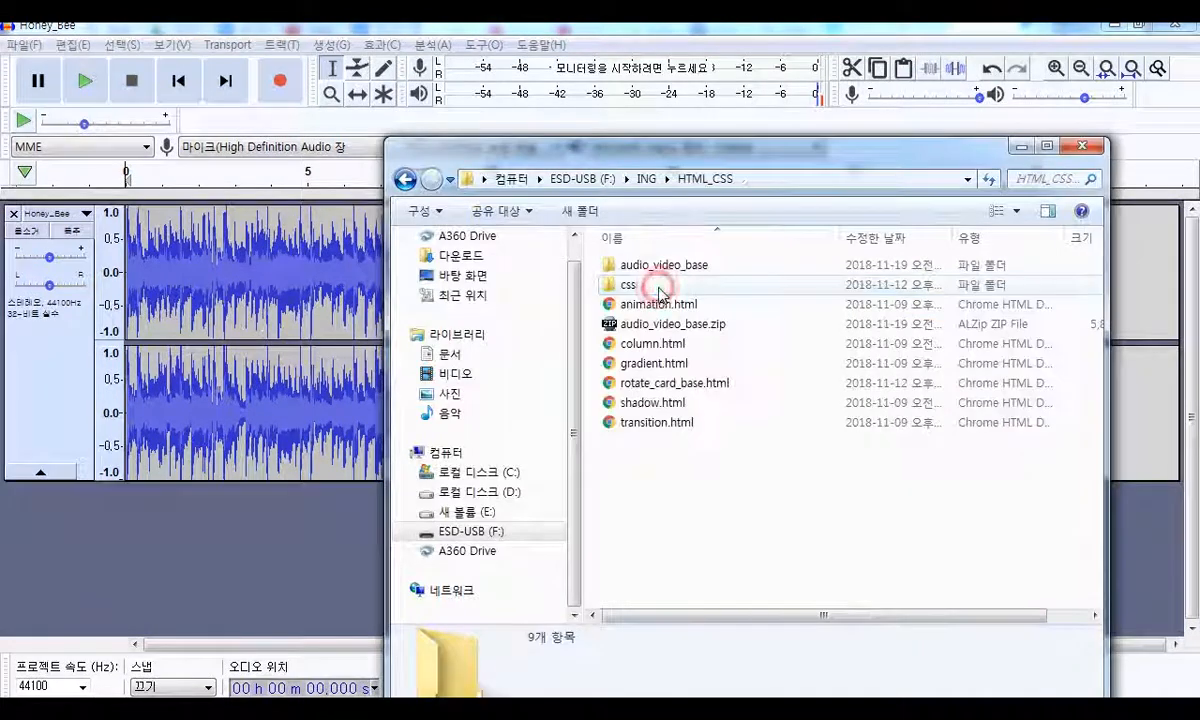
# - Open the audio folder inside audio_video_base and play Honey_Bee_final.mp3 to check the exported clip
pyautogui.doubleClick(659, 266)
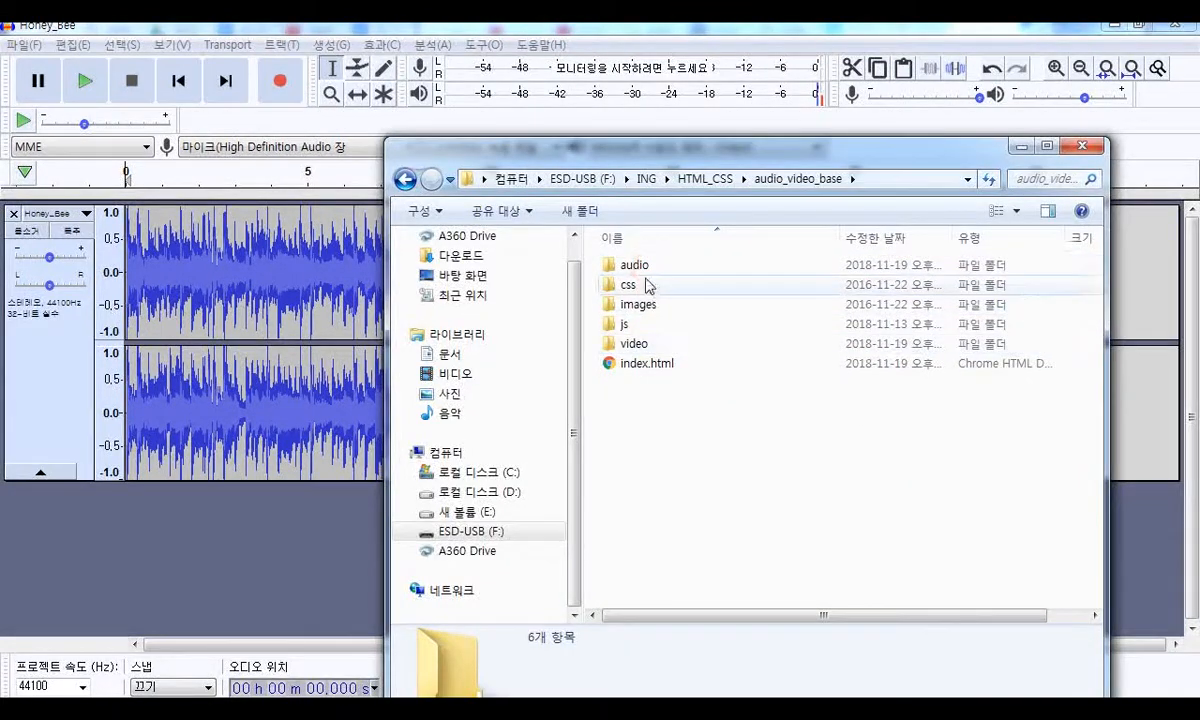
pyautogui.doubleClick(659, 266)
pyautogui.click(701, 288)
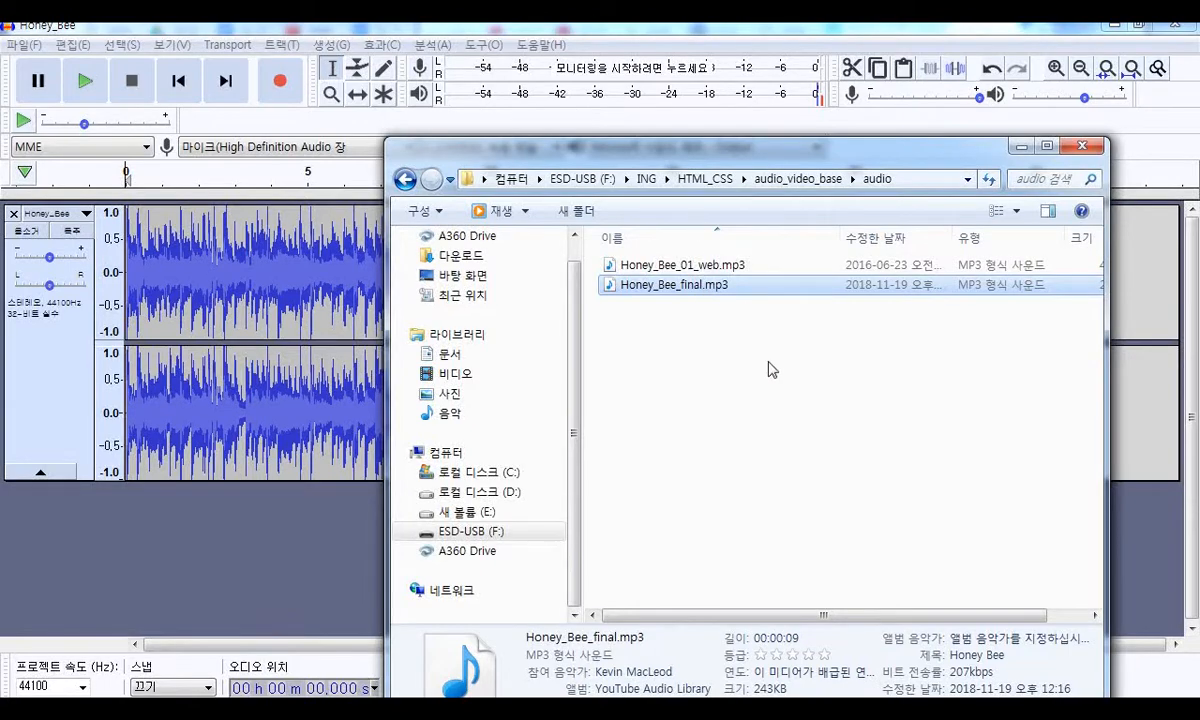
pyautogui.doubleClick(701, 287)
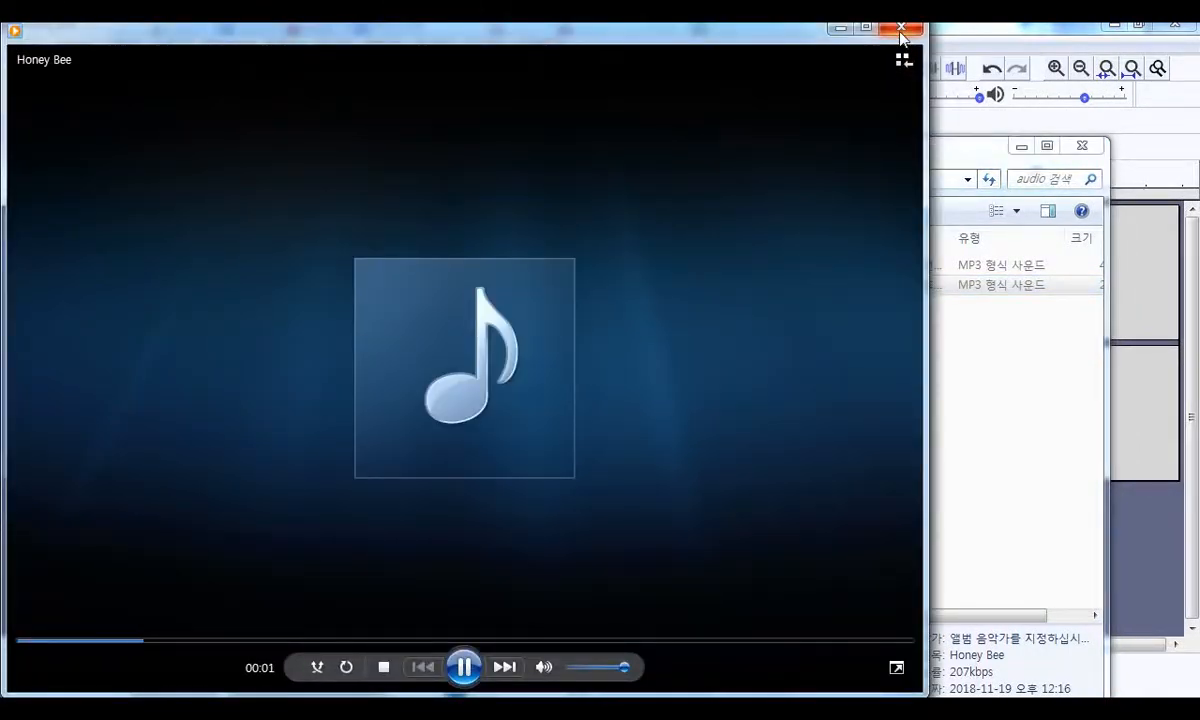
pyautogui.click(841, 27)
pyautogui.click(752, 456)
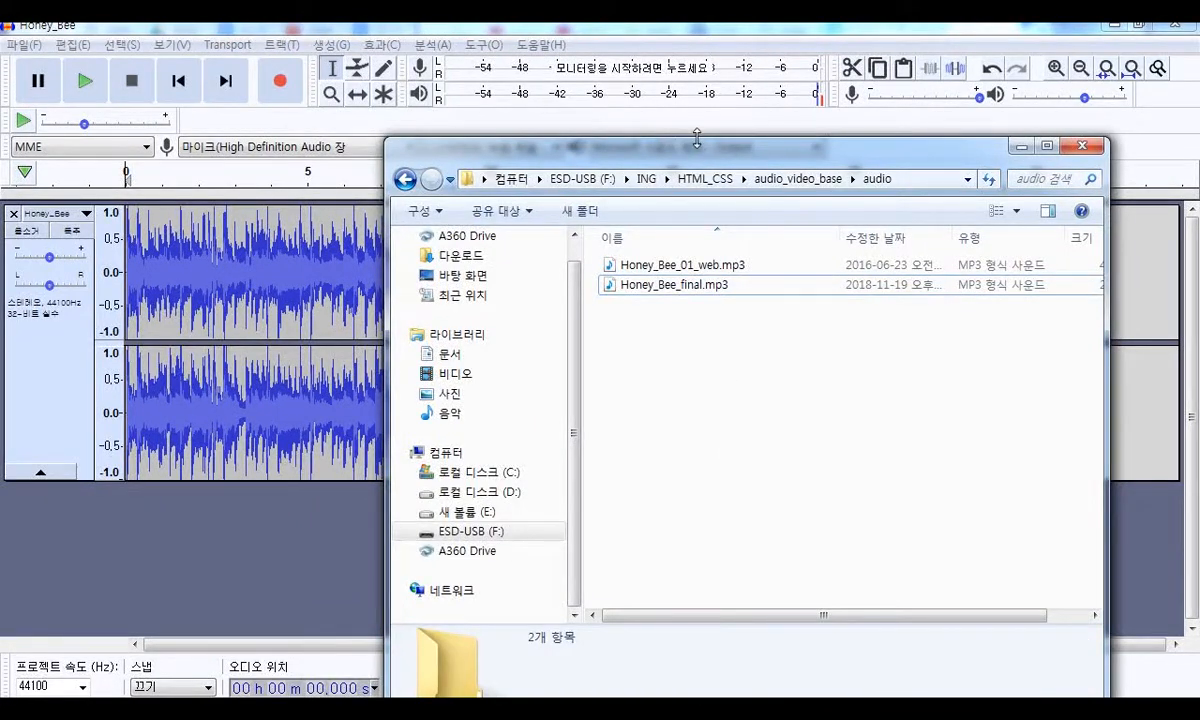
pyautogui.moveTo(697, 138); pyautogui.dragTo(738, 326)
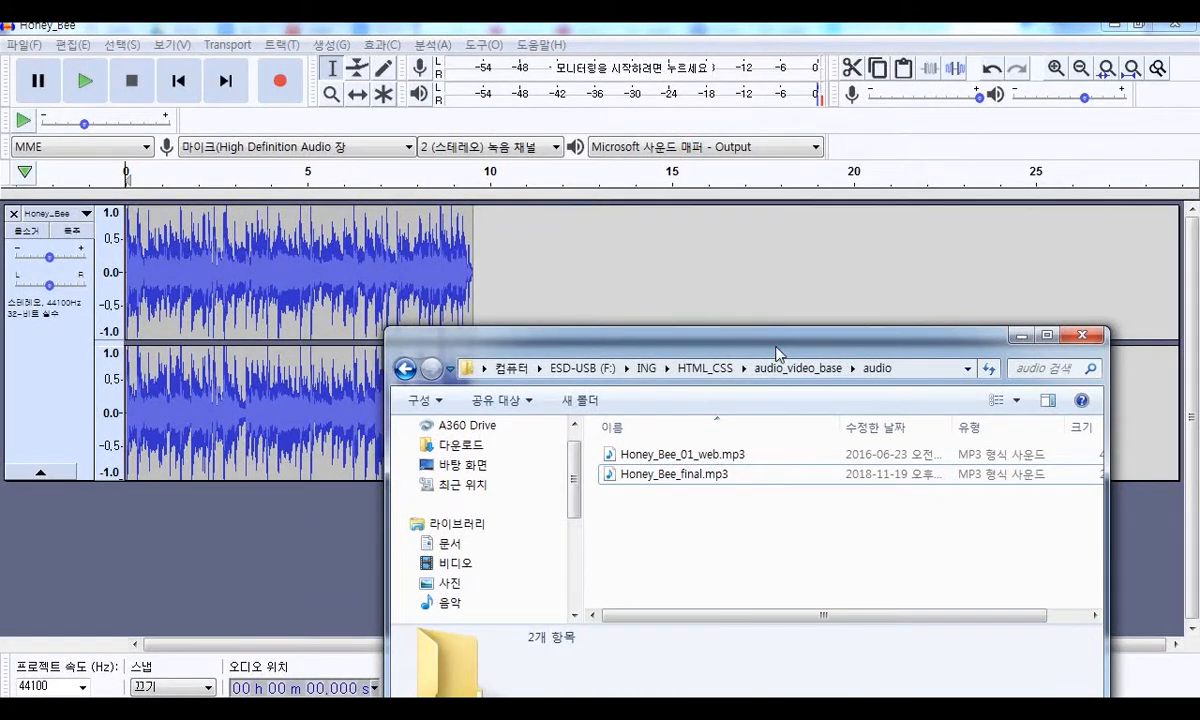